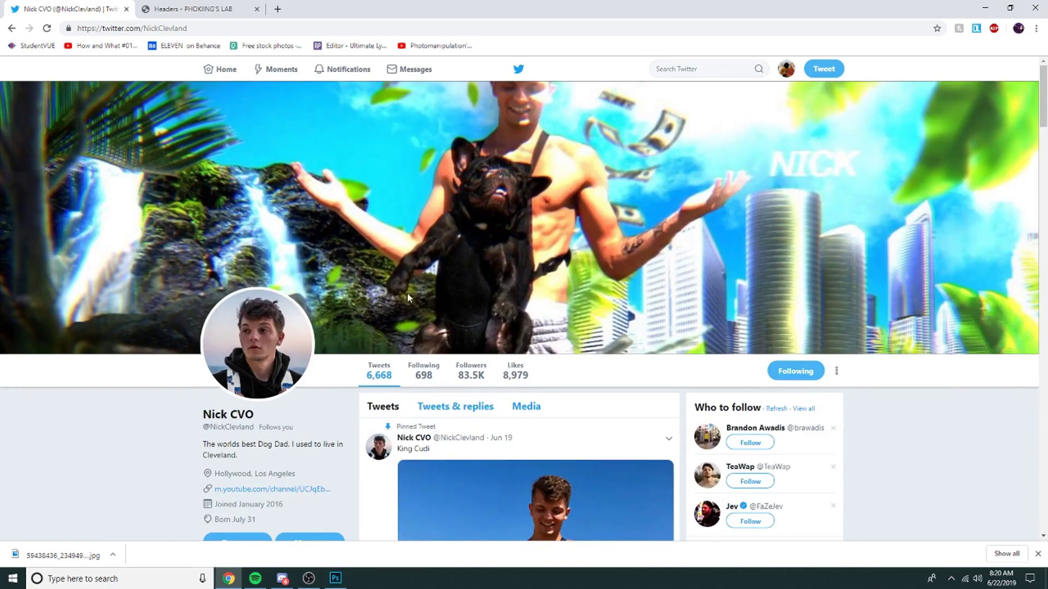
- Check the header reference in the browser, switch to Photoshop and create a new 3000 by 1000 pixel document
{"action": "left_click", "coordinate": [224, 7]}
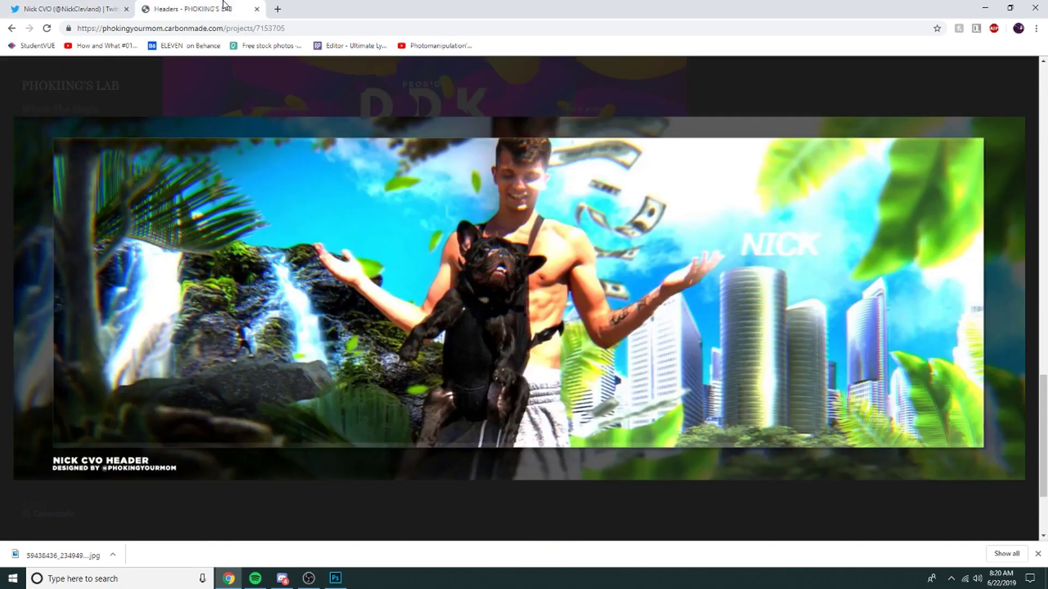
{"action": "left_click", "coordinate": [335, 578]}
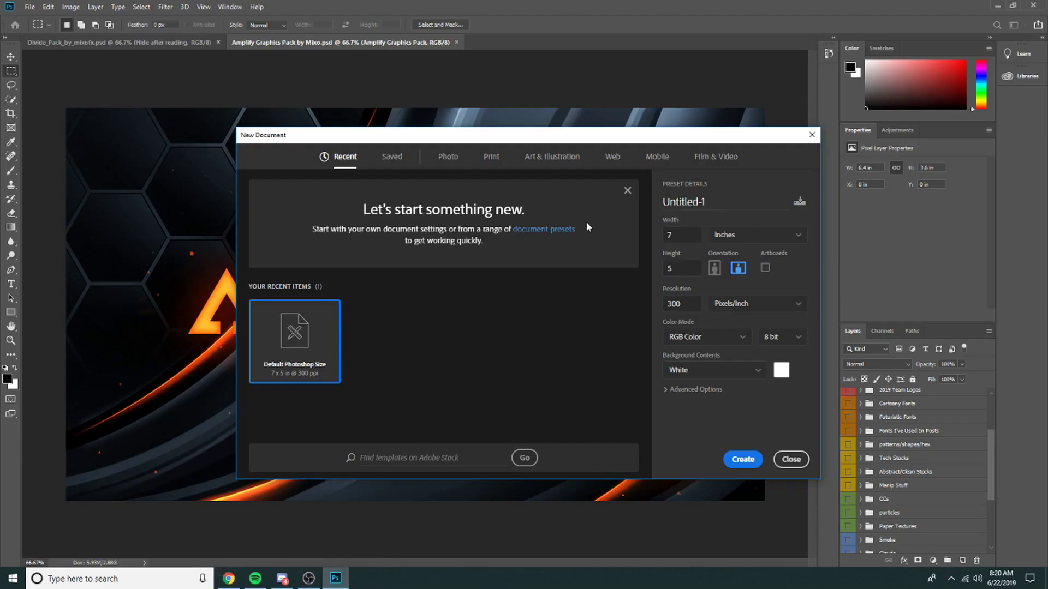
{"action": "left_click_drag", "start_coordinate": [684, 235], "coordinate": [664, 235]}
{"action": "key", "text": "BackSpace"}
{"action": "left_click", "coordinate": [755, 237]}
{"action": "left_click", "coordinate": [754, 238]}
{"action": "left_click", "coordinate": [725, 252]}
{"action": "type", "text": "3000"}
{"action": "key", "text": "Tab"}
{"action": "type", "text": "1000"}
{"action": "left_click", "coordinate": [742, 459]}
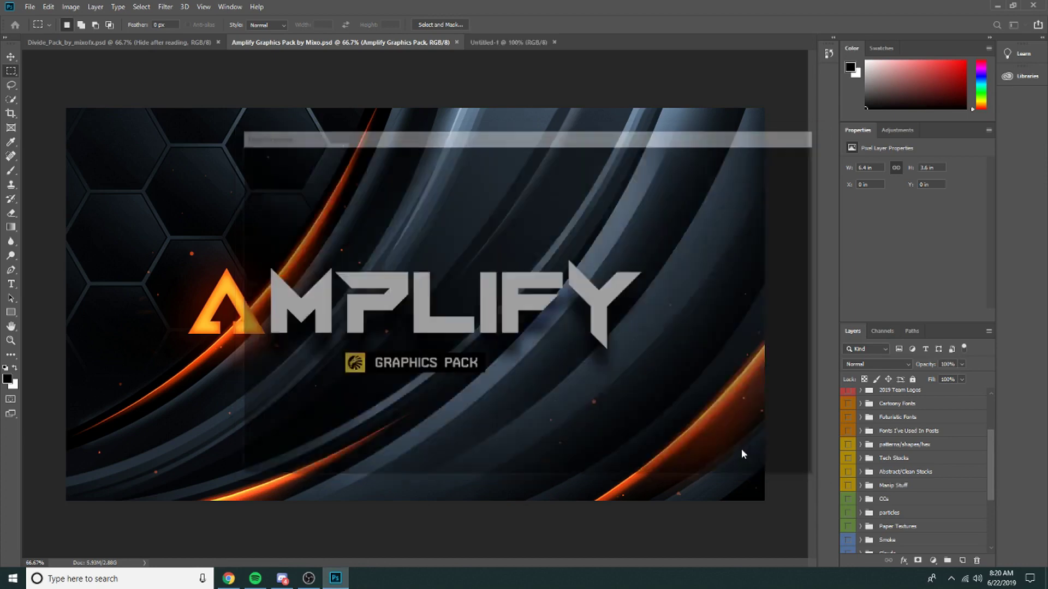
- Place the downloaded photo of the flexing man from the browser into the new blank document
{"action": "left_click", "coordinate": [229, 579]}
{"action": "left_click_drag", "start_coordinate": [117, 554], "coordinate": [384, 382]}
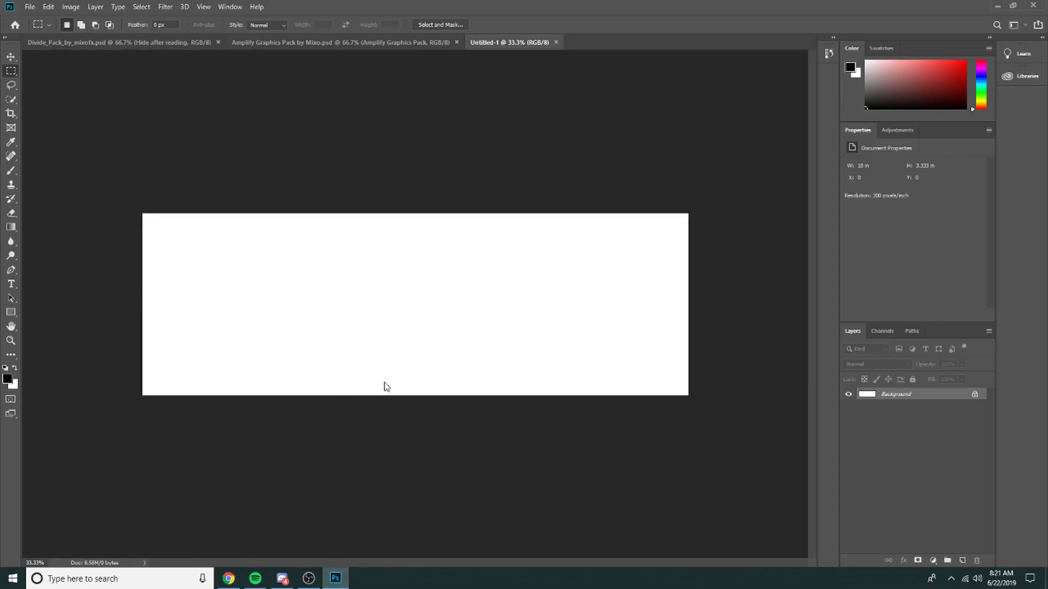
{"action": "scroll", "coordinate": [384, 338], "scroll_direction": "up", "scroll_amount": 7}
{"action": "key", "text": "alt+space"}
{"action": "left_click", "coordinate": [420, 346]}
{"action": "key", "text": "Return"}
- Start a Pen tool path at the photo's lower edge and trace the left side of the shorts and shirt hem
{"action": "scroll", "coordinate": [322, 389], "scroll_direction": "up", "scroll_amount": 2}
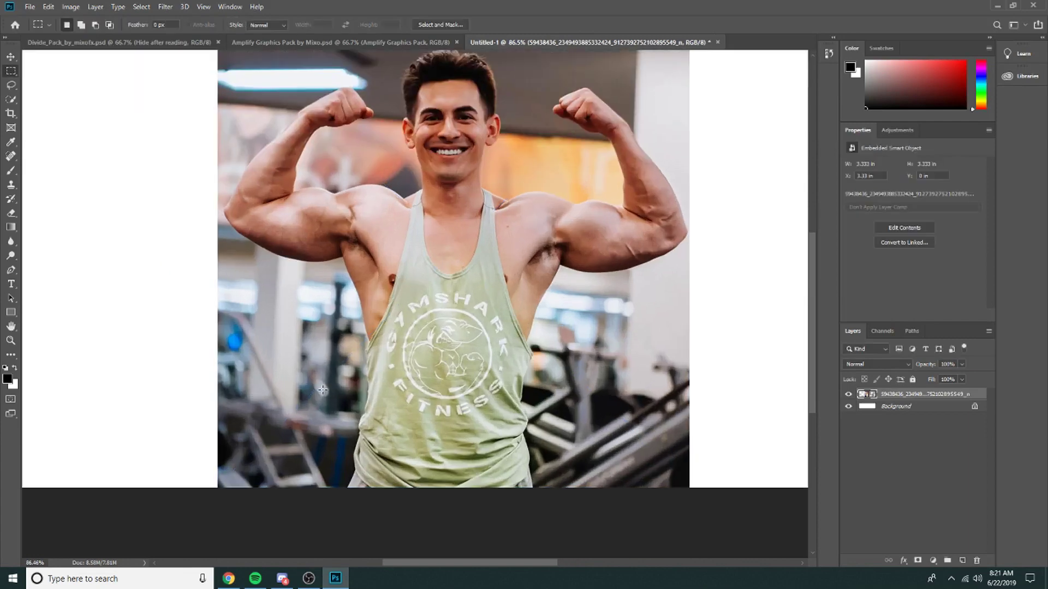
{"action": "left_click", "coordinate": [10, 270]}
{"action": "scroll", "coordinate": [331, 500], "scroll_direction": "up", "scroll_amount": 6}
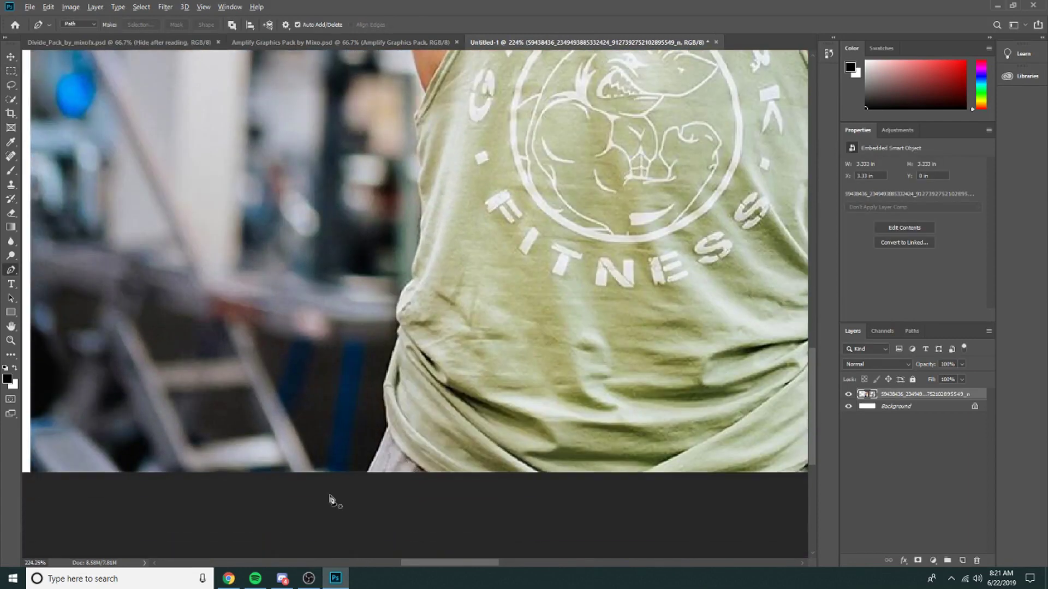
{"action": "scroll", "coordinate": [393, 439], "scroll_direction": "up", "scroll_amount": 3}
{"action": "left_click", "coordinate": [394, 473]}
{"action": "left_click", "coordinate": [408, 449]}
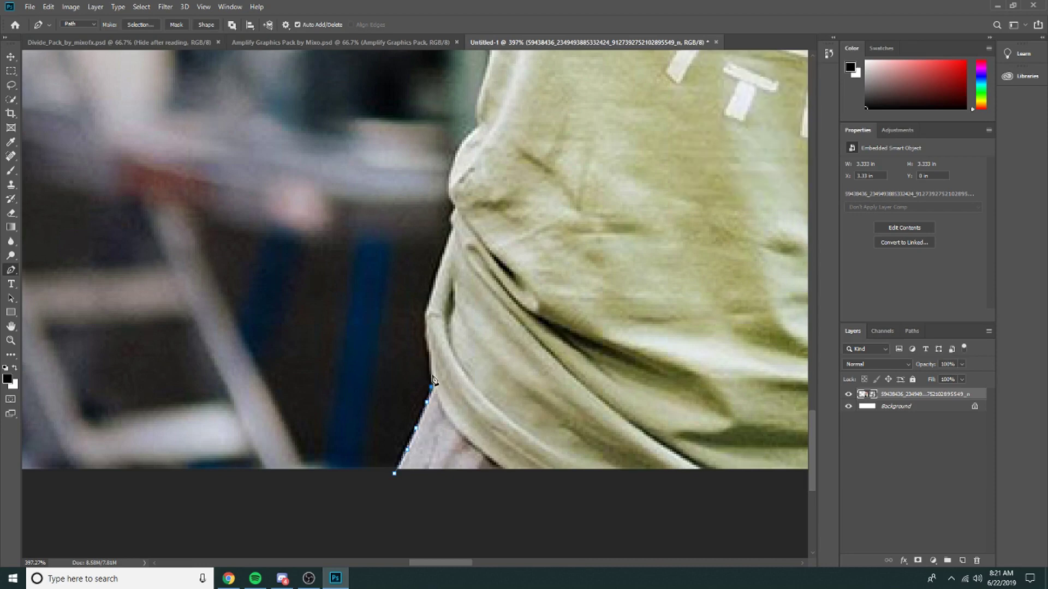
{"action": "left_click", "coordinate": [426, 344]}
{"action": "key", "text": "z"}
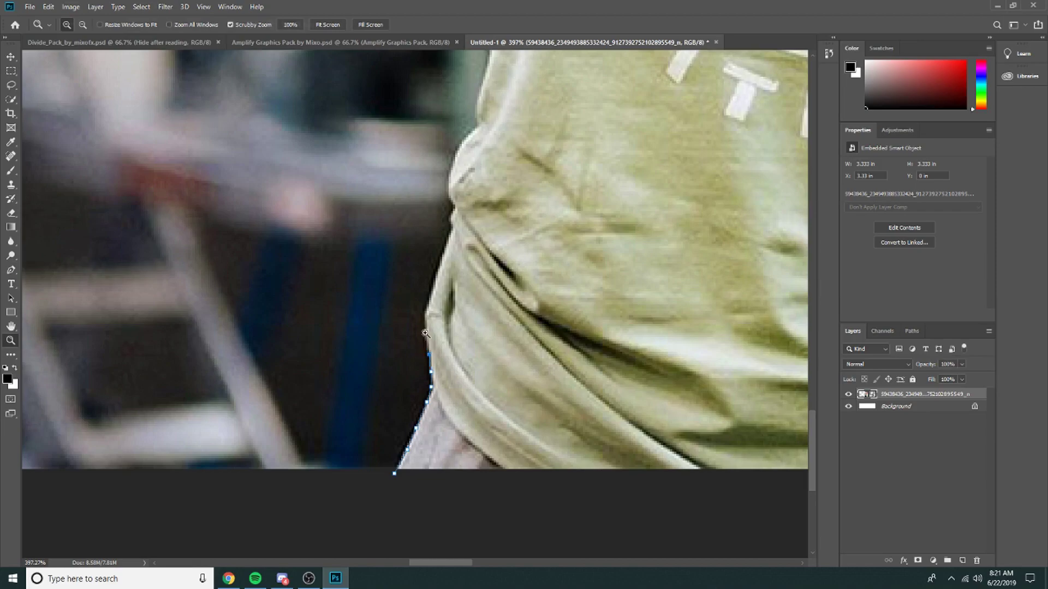
{"action": "key", "text": "p"}
{"action": "left_click", "coordinate": [427, 338]}
{"action": "left_click", "coordinate": [425, 316]}
- Continue the pen path up the left waist, around the fold where the shirt bunches
{"action": "scroll", "coordinate": [450, 262], "scroll_direction": "up", "scroll_amount": 4}
{"action": "left_click", "coordinate": [448, 238]}
{"action": "scroll", "coordinate": [510, 206], "scroll_direction": "up", "scroll_amount": 3}
{"action": "left_click", "coordinate": [461, 227]}
{"action": "left_click", "coordinate": [466, 213]}
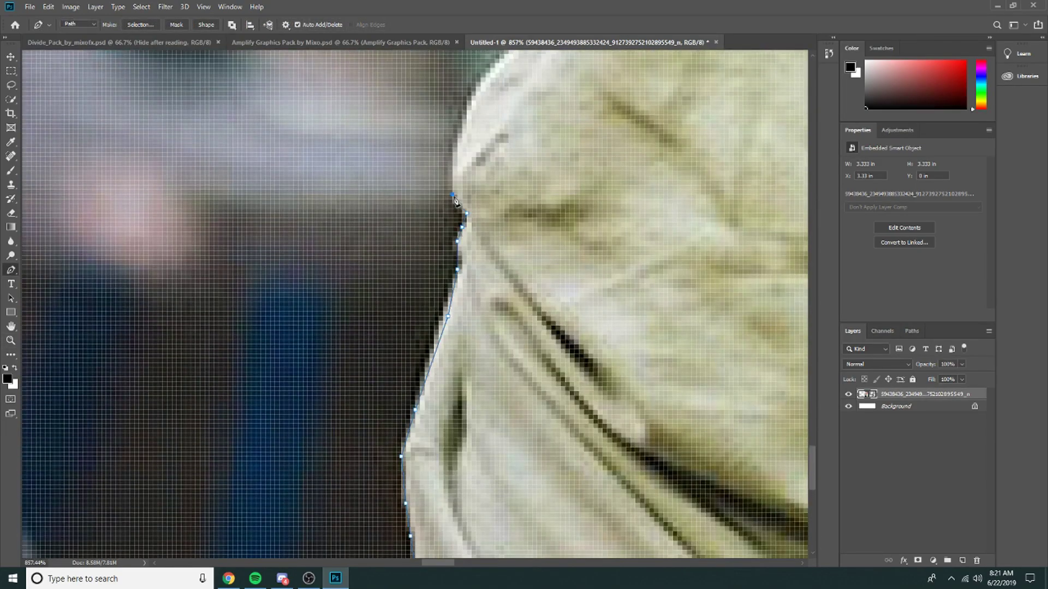
{"action": "scroll", "coordinate": [455, 199], "scroll_direction": "up", "scroll_amount": 3}
{"action": "left_click", "coordinate": [463, 254]}
{"action": "left_click", "coordinate": [476, 221]}
{"action": "left_click", "coordinate": [500, 198]}
{"action": "left_click", "coordinate": [510, 184]}
- Extend the pen path up the left side of the shirt above the waist fold
{"action": "scroll", "coordinate": [602, 265], "scroll_direction": "down", "scroll_amount": 8}
{"action": "scroll", "coordinate": [570, 245], "scroll_direction": "up", "scroll_amount": 10}
{"action": "left_click", "coordinate": [524, 321]}
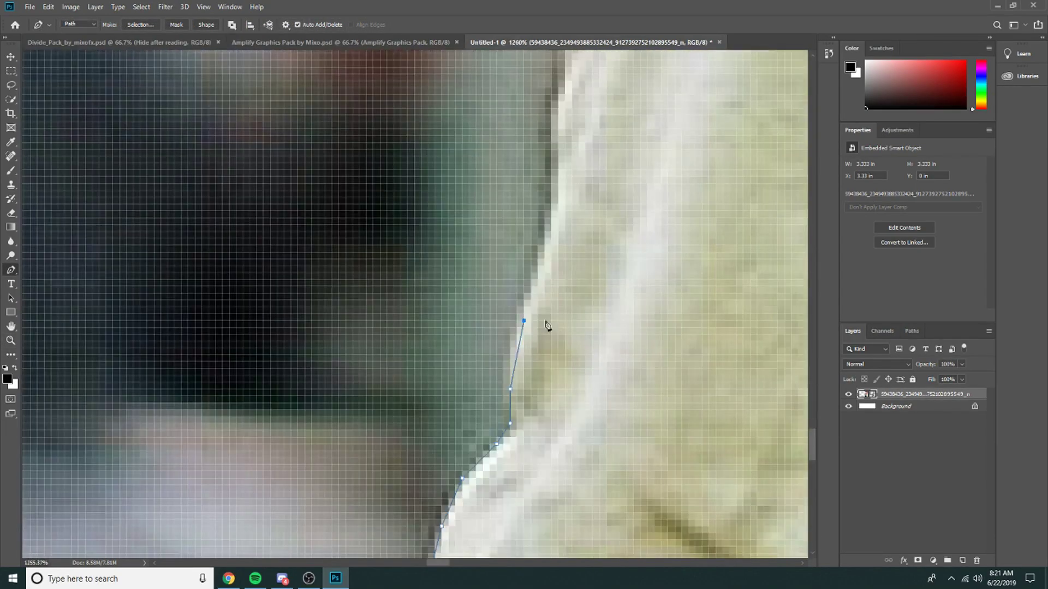
{"action": "left_click", "coordinate": [537, 267]}
{"action": "scroll", "coordinate": [538, 269], "scroll_direction": "up", "scroll_amount": 3}
{"action": "left_click", "coordinate": [545, 315]}
{"action": "left_click", "coordinate": [551, 274]}
{"action": "scroll", "coordinate": [551, 274], "scroll_direction": "up", "scroll_amount": 4}
{"action": "left_click", "coordinate": [551, 328]}
{"action": "left_click", "coordinate": [551, 280]}
{"action": "left_click", "coordinate": [558, 246]}
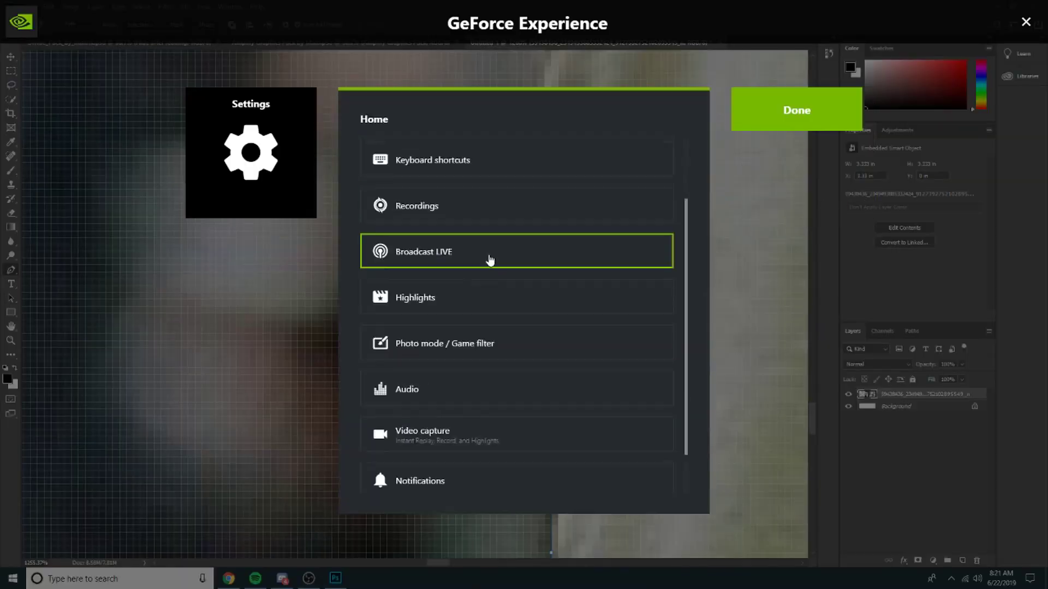
- Close the GeForce Experience overlay and undo the last two path points
{"action": "scroll", "coordinate": [487, 284], "scroll_direction": "down", "scroll_amount": 2}
{"action": "left_click", "coordinate": [774, 115]}
{"action": "key", "text": "alt+z"}
{"action": "scroll", "coordinate": [544, 334], "scroll_direction": "up", "scroll_amount": 2}
{"action": "key", "text": "ctrl+z"}
{"action": "key", "text": "ctrl+z"}
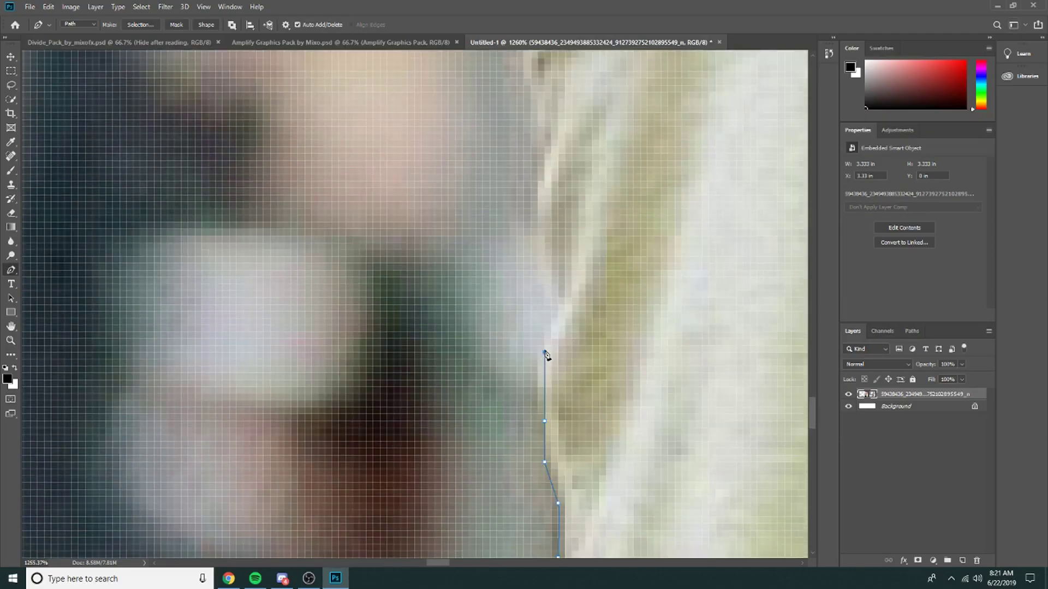
- Trace the upper left side of the shirt with path points up to the armhole edge
{"action": "left_click", "coordinate": [544, 353]}
{"action": "left_click", "coordinate": [551, 326]}
{"action": "left_click", "coordinate": [551, 299]}
{"action": "left_click", "coordinate": [551, 244]}
{"action": "scroll", "coordinate": [584, 337], "scroll_direction": "up", "scroll_amount": 4}
{"action": "left_click", "coordinate": [551, 284]}
{"action": "left_click", "coordinate": [551, 251]}
{"action": "left_click", "coordinate": [544, 223]}
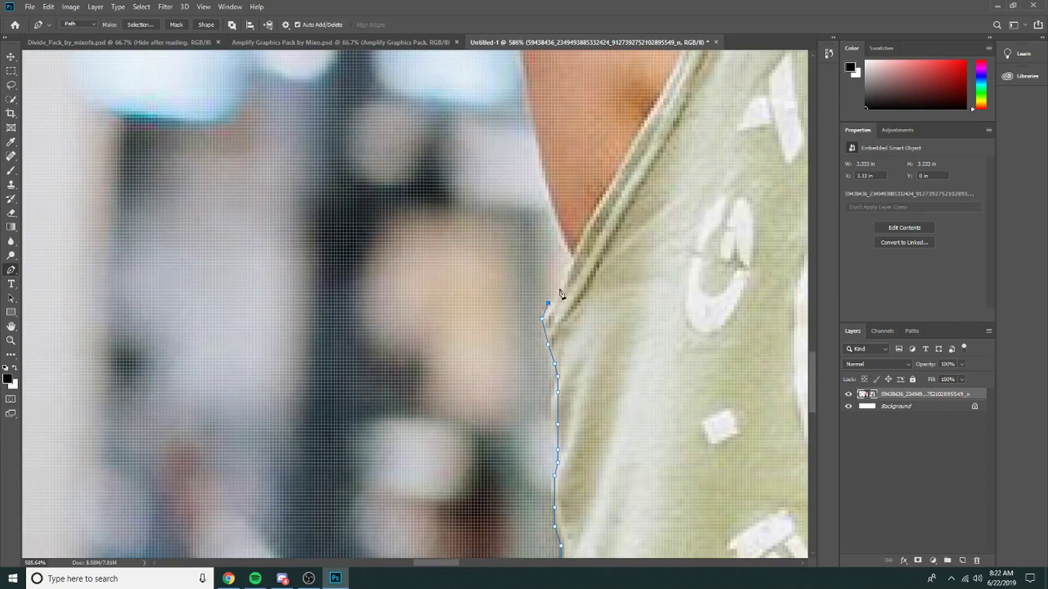
{"action": "left_click", "coordinate": [556, 212]}
- Continue the pen path from the shirt's armhole up the bare left side of the torso
{"action": "scroll", "coordinate": [559, 219], "scroll_direction": "up", "scroll_amount": 4}
{"action": "left_click", "coordinate": [546, 384]}
{"action": "left_click", "coordinate": [540, 352]}
{"action": "left_click", "coordinate": [534, 321]}
{"action": "left_click", "coordinate": [530, 289]}
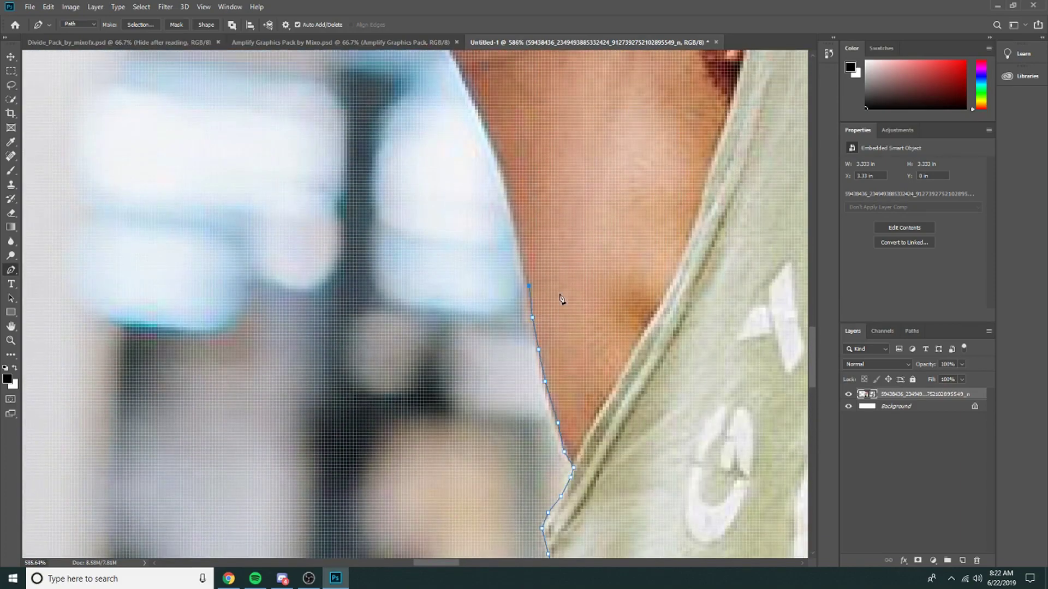
{"action": "scroll", "coordinate": [519, 292], "scroll_direction": "up", "scroll_amount": 6}
{"action": "left_click", "coordinate": [508, 334]}
{"action": "left_click", "coordinate": [493, 251]}
{"action": "left_click", "coordinate": [472, 194]}
- Trace the remaining torso edge up to the armpit corner of the left arm
{"action": "scroll", "coordinate": [447, 300], "scroll_direction": "up", "scroll_amount": 4}
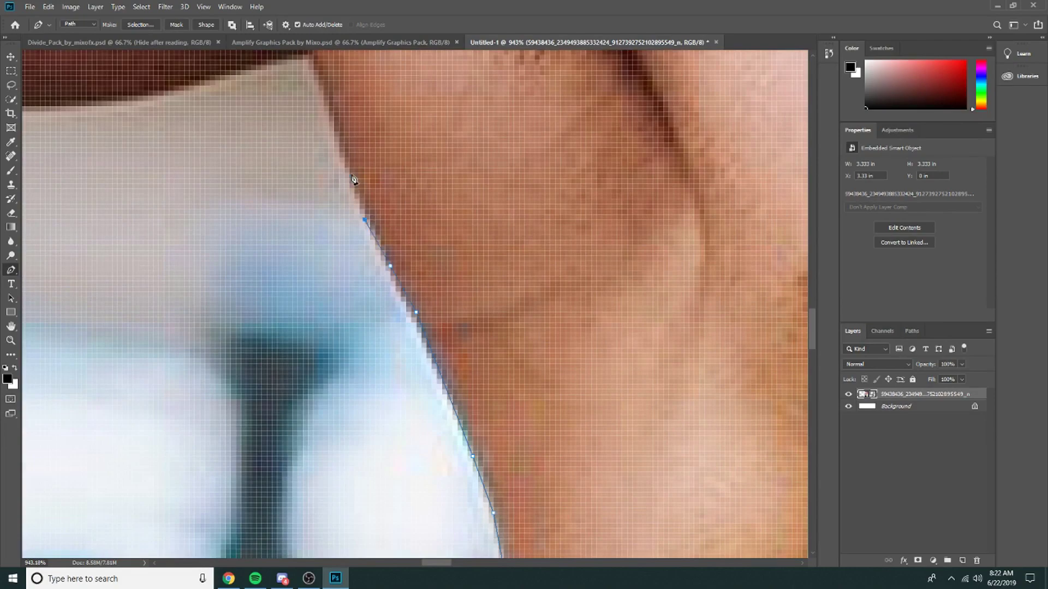
{"action": "left_click", "coordinate": [355, 177]}
{"action": "left_click", "coordinate": [345, 140]}
{"action": "left_click", "coordinate": [335, 105]}
{"action": "scroll", "coordinate": [215, 182], "scroll_direction": "up", "scroll_amount": 4}
{"action": "left_click", "coordinate": [323, 185]}
{"action": "left_click", "coordinate": [312, 160]}
- Trace the underside of the left upper arm outward from the armpit
{"action": "scroll", "coordinate": [753, 175], "scroll_direction": "left", "scroll_amount": 9}
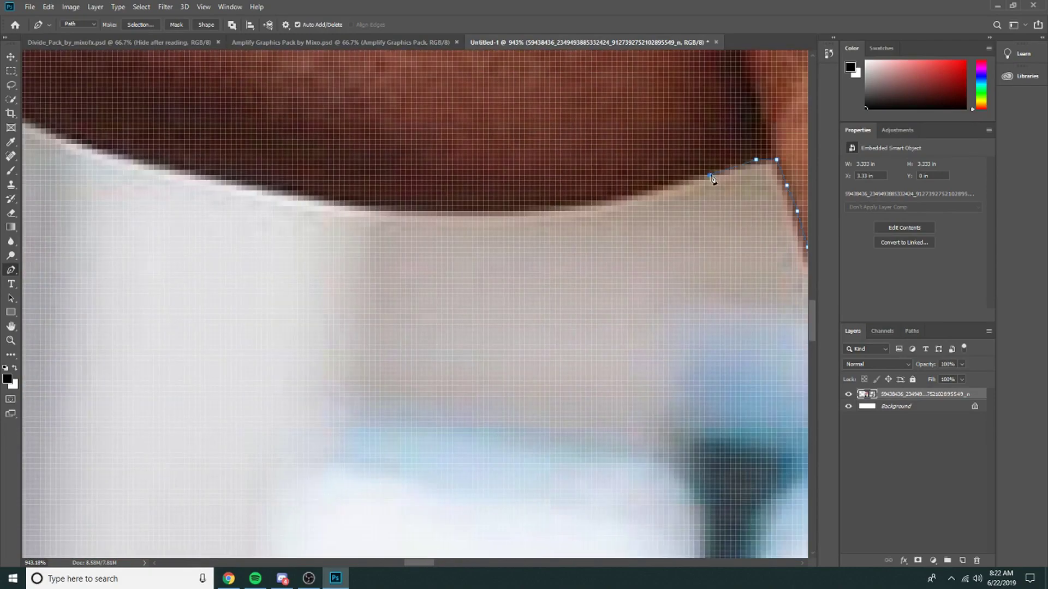
{"action": "left_click", "coordinate": [391, 208]}
{"action": "left_click", "coordinate": [339, 202]}
{"action": "left_click", "coordinate": [282, 191]}
{"action": "scroll", "coordinate": [786, 342], "scroll_direction": "up", "scroll_amount": 3}
{"action": "mouse_move", "coordinate": [414, 563]}
{"action": "left_mouse_down"}
{"action": "mouse_move", "coordinate": [383, 562]}
{"action": "mouse_move", "coordinate": [401, 563]}
{"action": "mouse_move", "coordinate": [392, 563]}
{"action": "left_mouse_up"}
{"action": "left_click", "coordinate": [615, 314]}
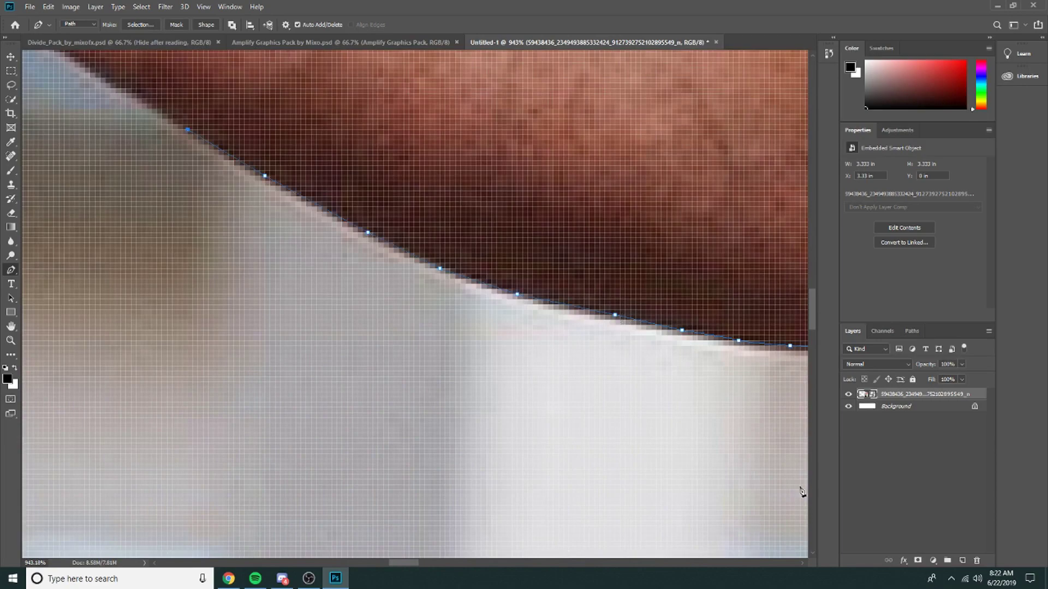
- Carry the pen path from the underside of the upper arm around the tip of the left elbow
{"action": "left_click_drag", "start_coordinate": [811, 317], "coordinate": [811, 287]}
{"action": "left_click_drag", "start_coordinate": [404, 563], "coordinate": [385, 562]}
{"action": "left_click", "coordinate": [403, 246]}
{"action": "left_click", "coordinate": [377, 205]}
{"action": "left_click", "coordinate": [372, 174]}
{"action": "left_click", "coordinate": [372, 148]}
{"action": "left_click", "coordinate": [382, 127]}
- Add path points up the outer edge of the left arm just above the elbow
{"action": "scroll", "coordinate": [676, 257], "scroll_direction": "down", "scroll_amount": 9}
{"action": "scroll", "coordinate": [606, 250], "scroll_direction": "up", "scroll_amount": 6}
{"action": "left_click", "coordinate": [458, 377]}
{"action": "left_click", "coordinate": [516, 265]}
{"action": "left_click", "coordinate": [531, 227]}
{"action": "left_click", "coordinate": [547, 195]}
{"action": "left_click", "coordinate": [571, 149]}
- Trace the outer edge of the left forearm with path points up toward the wrist
{"action": "scroll", "coordinate": [572, 152], "scroll_direction": "down", "scroll_amount": 4}
{"action": "scroll", "coordinate": [278, 351], "scroll_direction": "up", "scroll_amount": 4}
{"action": "left_click", "coordinate": [256, 353]}
{"action": "left_click", "coordinate": [283, 315]}
{"action": "left_click", "coordinate": [312, 279]}
{"action": "left_click", "coordinate": [343, 244]}
{"action": "left_click", "coordinate": [372, 221]}
{"action": "left_click", "coordinate": [409, 193]}
{"action": "left_click", "coordinate": [478, 138]}
{"action": "left_click", "coordinate": [507, 111]}
- Continue the pen path around the left wrist and onto the back of the hand
{"action": "scroll", "coordinate": [561, 167], "scroll_direction": "up", "scroll_amount": 7}
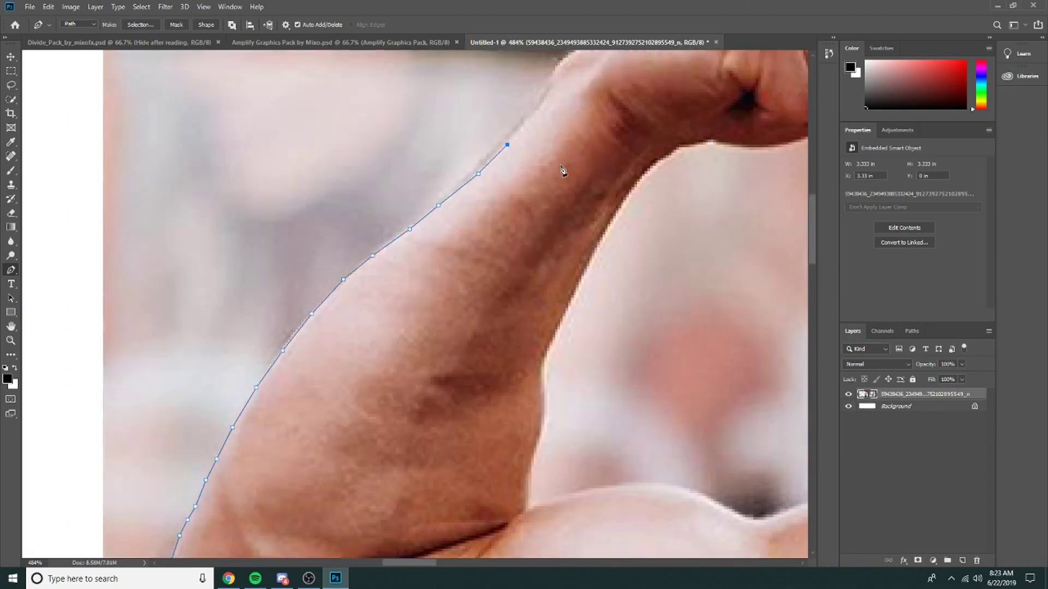
{"action": "left_click", "coordinate": [523, 190]}
{"action": "left_click", "coordinate": [546, 139]}
{"action": "left_click_drag", "start_coordinate": [415, 565], "coordinate": [444, 565]}
{"action": "scroll", "coordinate": [189, 227], "scroll_direction": "up", "scroll_amount": 3}
{"action": "scroll", "coordinate": [189, 227], "scroll_direction": "down", "scroll_amount": 3}
{"action": "left_click", "coordinate": [108, 208]}
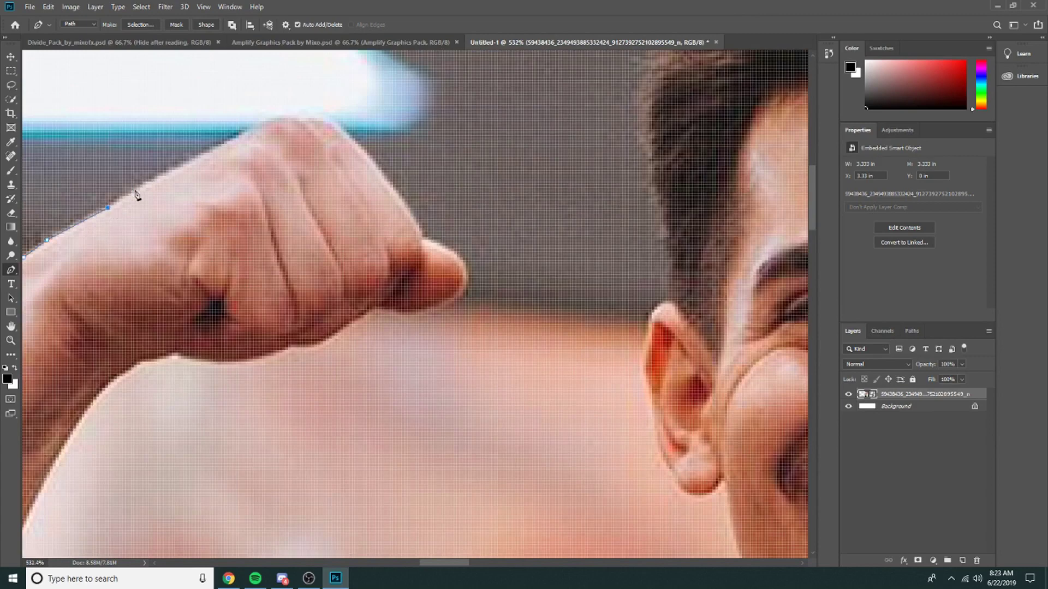
- Trace the top and knuckles of the left fist down toward the thumb
{"action": "left_click", "coordinate": [250, 126]}
{"action": "left_click", "coordinate": [273, 117]}
{"action": "left_click", "coordinate": [288, 114]}
{"action": "left_click", "coordinate": [367, 158]}
{"action": "left_click", "coordinate": [390, 190]}
{"action": "left_click", "coordinate": [416, 219]}
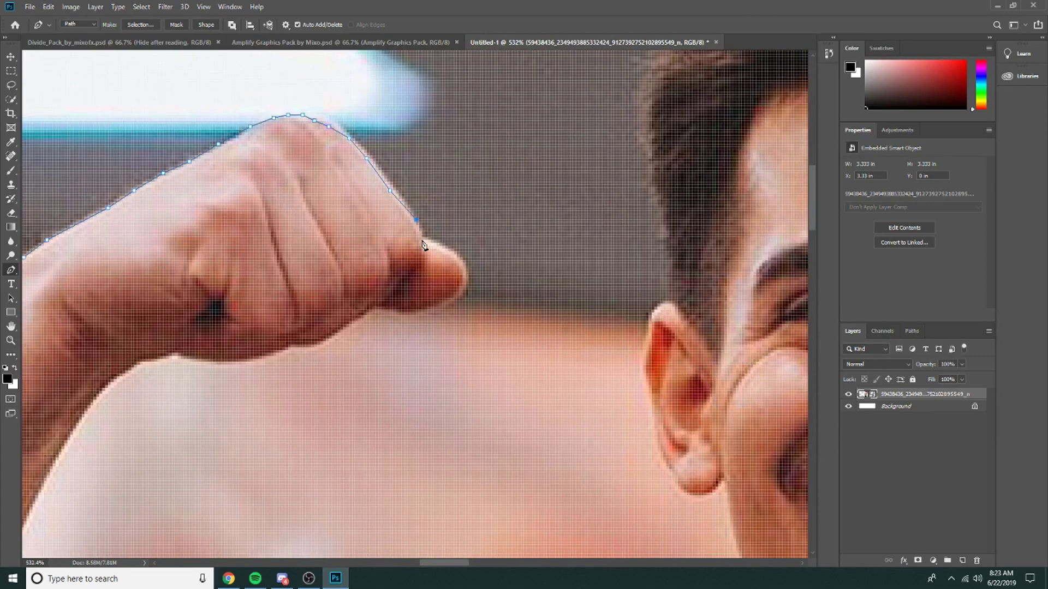
- Trace around the thumb and along the first part of the left fist's underside
{"action": "left_click", "coordinate": [409, 313]}
{"action": "left_click", "coordinate": [396, 312]}
{"action": "scroll", "coordinate": [395, 312], "scroll_direction": "down", "scroll_amount": 2}
{"action": "scroll", "coordinate": [376, 322], "scroll_direction": "up", "scroll_amount": 4}
{"action": "left_click", "coordinate": [367, 326]}
{"action": "left_click", "coordinate": [333, 347]}
- Continue the pen path along the left fist's underside and back to the inner wrist
{"action": "left_click", "coordinate": [244, 392]}
{"action": "left_click", "coordinate": [223, 392]}
{"action": "left_click", "coordinate": [204, 401]}
{"action": "left_click", "coordinate": [172, 413]}
{"action": "left_click", "coordinate": [135, 418]}
{"action": "left_click", "coordinate": [80, 419]}
{"action": "scroll", "coordinate": [79, 419], "scroll_direction": "down", "scroll_amount": 9}
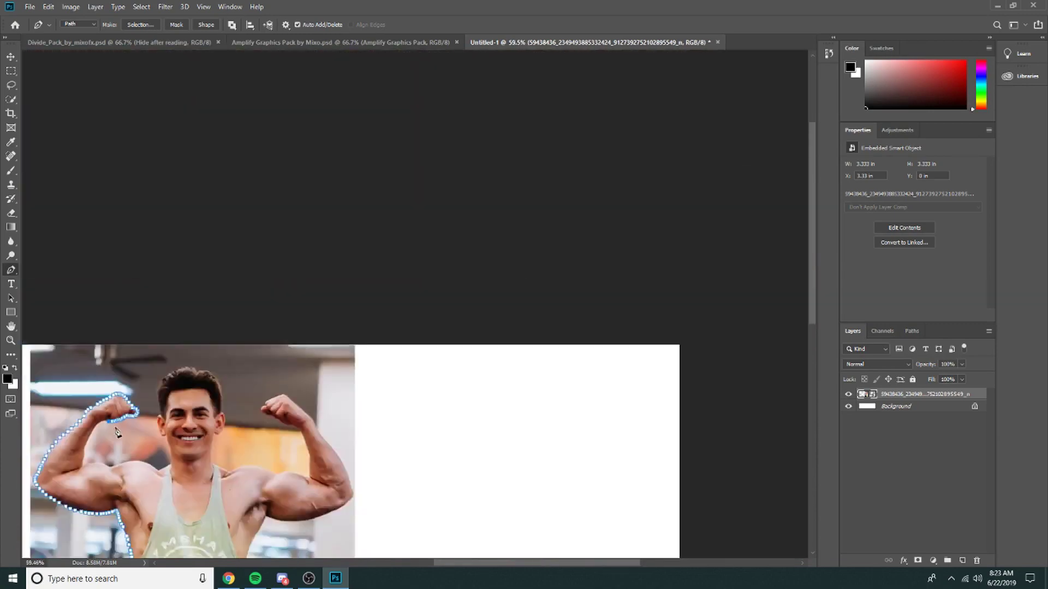
- Trace the inner edge of the left forearm from the wrist down to the crook of the elbow
{"action": "scroll", "coordinate": [54, 444], "scroll_direction": "up", "scroll_amount": 5}
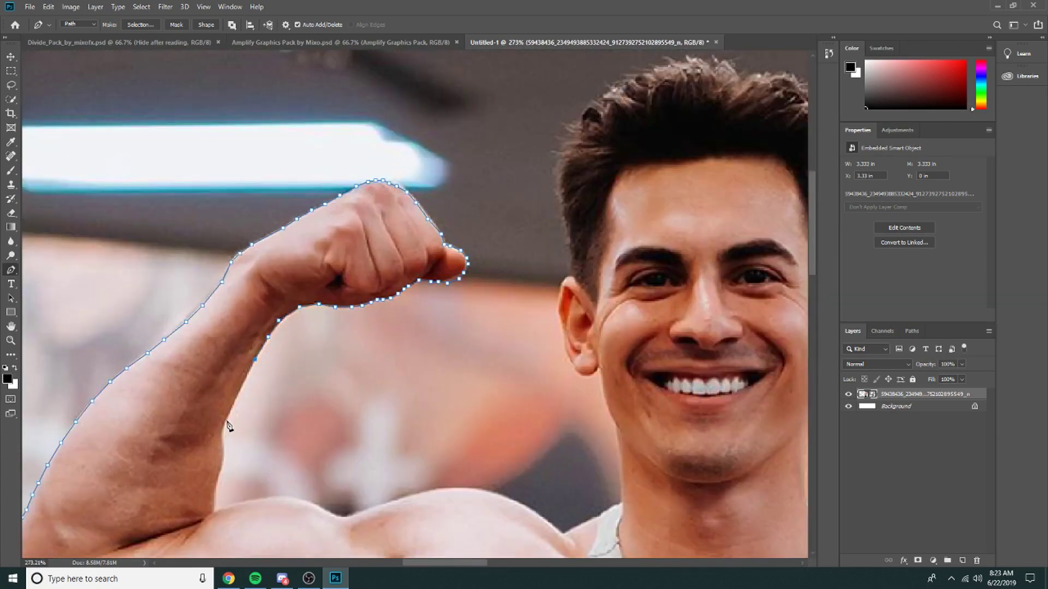
{"action": "left_click", "coordinate": [223, 455]}
{"action": "scroll", "coordinate": [207, 456], "scroll_direction": "up", "scroll_amount": 5}
{"action": "key", "text": "alt+z"}
{"action": "key", "text": "alt+z"}
{"action": "key", "text": "ctrl+z"}
{"action": "left_click", "coordinate": [243, 453]}
{"action": "scroll", "coordinate": [242, 483], "scroll_direction": "down", "scroll_amount": 3}
{"action": "left_click", "coordinate": [240, 363]}
{"action": "left_click", "coordinate": [226, 422]}
{"action": "left_click", "coordinate": [219, 468]}
{"action": "left_click", "coordinate": [244, 458]}
{"action": "left_click", "coordinate": [315, 447]}
{"action": "left_click", "coordinate": [356, 444]}
{"action": "left_click", "coordinate": [381, 444]}
{"action": "key", "text": "ctrl+z"}
{"action": "key", "text": "ctrl+z"}
{"action": "key", "text": "ctrl+z"}
{"action": "key", "text": "ctrl+z"}
- Trace the top edge of the left upper arm from the elbow crook to the dip before the shoulder
{"action": "left_click", "coordinate": [322, 443]}
{"action": "left_click", "coordinate": [359, 441]}
{"action": "left_click", "coordinate": [430, 446]}
{"action": "left_click", "coordinate": [484, 470]}
{"action": "left_click", "coordinate": [521, 485]}
{"action": "left_click", "coordinate": [583, 470]}
- Trace over the rounded top of the left shoulder with closely spaced path points
{"action": "left_click_drag", "start_coordinate": [438, 562], "coordinate": [465, 563]}
{"action": "left_click", "coordinate": [141, 448]}
{"action": "left_click", "coordinate": [186, 433]}
{"action": "left_click", "coordinate": [221, 426]}
{"action": "left_click", "coordinate": [252, 422]}
{"action": "left_click", "coordinate": [295, 419]}
{"action": "left_click", "coordinate": [327, 420]}
{"action": "left_click", "coordinate": [366, 430]}
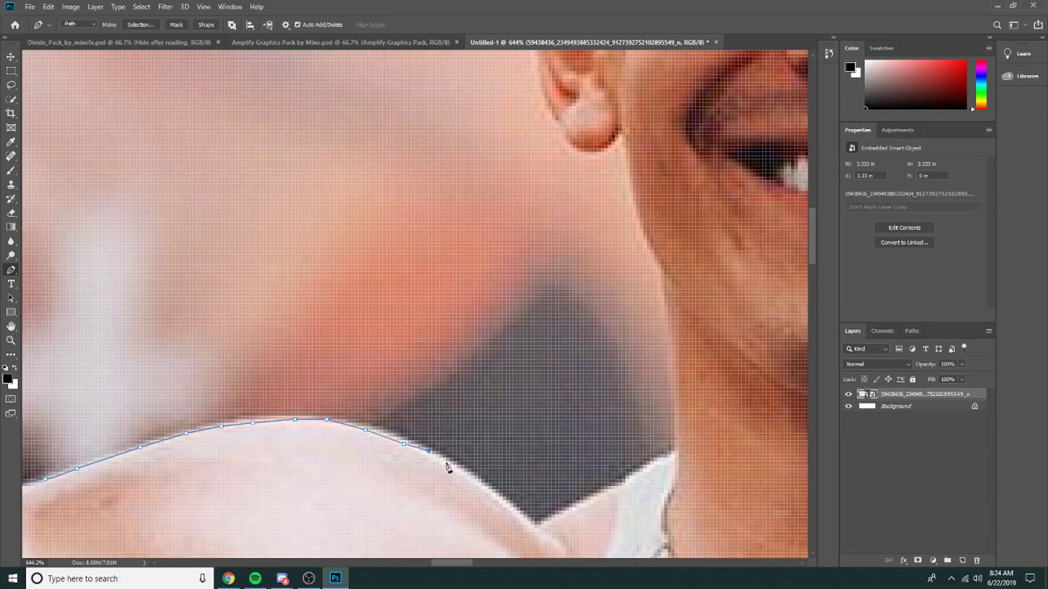
- Continue the path from the left shoulder along the tank-top strap to the base of the neck
{"action": "left_click", "coordinate": [584, 504]}
{"action": "left_click", "coordinate": [615, 486]}
{"action": "left_click", "coordinate": [642, 473]}
{"action": "left_click", "coordinate": [664, 461]}
{"action": "left_click", "coordinate": [678, 455]}
{"action": "scroll", "coordinate": [678, 458], "scroll_direction": "up", "scroll_amount": 1}
{"action": "left_click", "coordinate": [677, 321]}
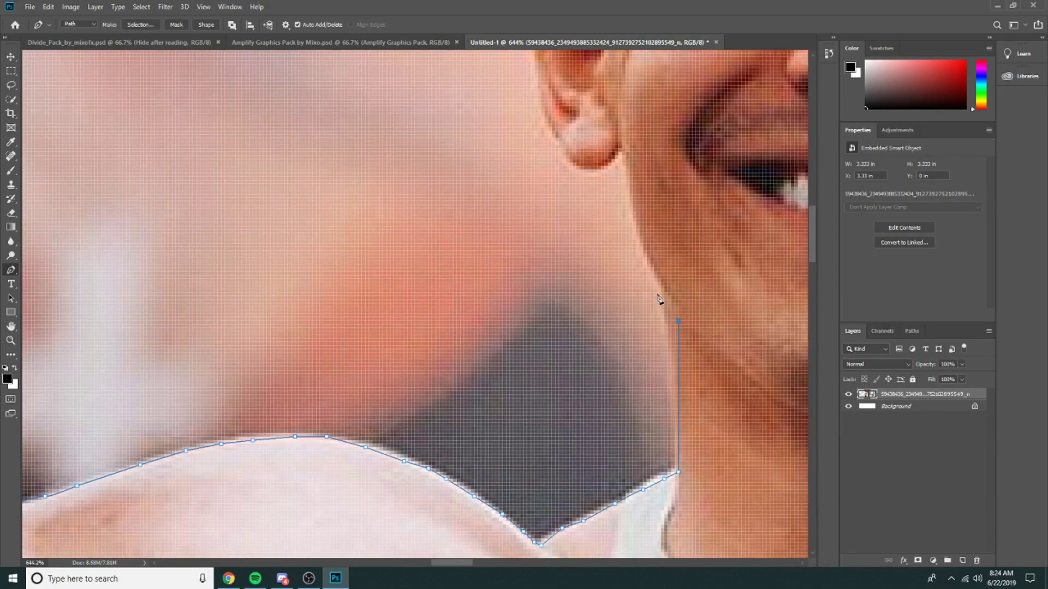
{"action": "key", "text": "ctrl+z"}
{"action": "key", "text": "ctrl+z"}
{"action": "key", "text": "ctrl+z"}
- Trace the left side of the neck and jaw up to where the earlobe begins
{"action": "left_click", "coordinate": [675, 472]}
{"action": "left_click", "coordinate": [675, 356]}
{"action": "left_click", "coordinate": [668, 321]}
{"action": "left_click", "coordinate": [664, 289]}
{"action": "left_click", "coordinate": [632, 209]}
{"action": "left_click", "coordinate": [630, 177]}
{"action": "left_click", "coordinate": [628, 173]}
{"action": "left_click", "coordinate": [626, 145]}
- Trace around the bottom of the left earlobe and onto the ear's outer edge
{"action": "scroll", "coordinate": [610, 166], "scroll_direction": "up", "scroll_amount": 3}
{"action": "left_click_drag", "start_coordinate": [609, 166], "coordinate": [587, 358]}
{"action": "left_click", "coordinate": [452, 277]}
{"action": "left_click", "coordinate": [427, 244]}
{"action": "left_click", "coordinate": [419, 203]}
{"action": "scroll", "coordinate": [419, 199], "scroll_direction": "up", "scroll_amount": 6}
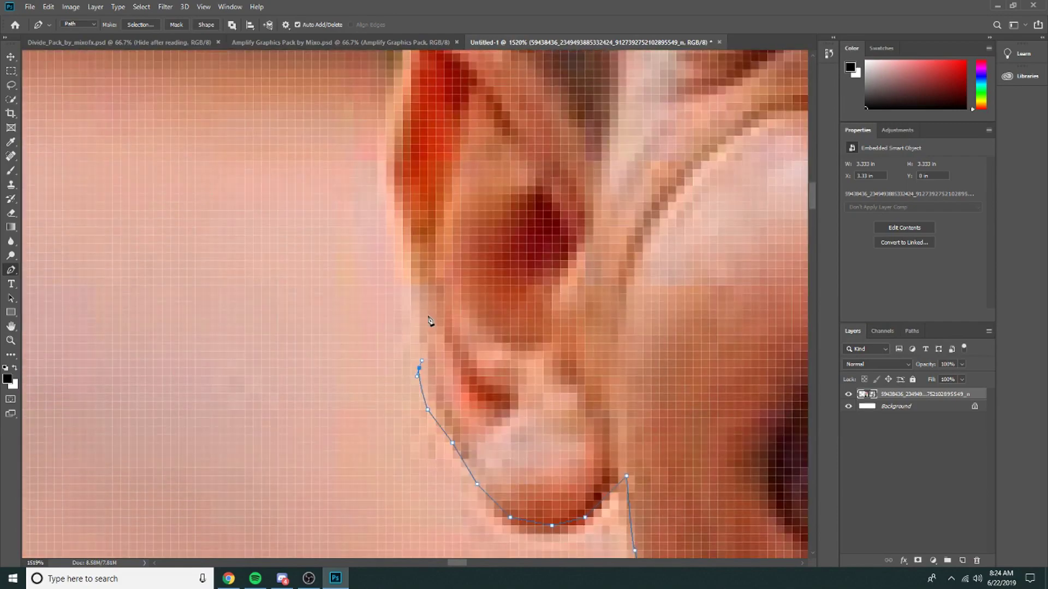
- Continue the path up the outer rim of the left ear
{"action": "left_click", "coordinate": [411, 302]}
{"action": "left_click", "coordinate": [402, 252]}
{"action": "left_click", "coordinate": [386, 211]}
{"action": "left_click", "coordinate": [386, 162]}
{"action": "scroll", "coordinate": [577, 281], "scroll_direction": "down", "scroll_amount": 2}
{"action": "left_click_drag", "start_coordinate": [577, 281], "coordinate": [636, 335]}
{"action": "key", "text": "ctrl+z"}
{"action": "key", "text": "ctrl+z"}
{"action": "key", "text": "ctrl+z"}
{"action": "key", "text": "ctrl+z"}
- Trace the upper part of the left ear and the side of the hair above it
{"action": "left_click", "coordinate": [553, 208]}
{"action": "left_click_drag", "start_coordinate": [553, 208], "coordinate": [548, 323]}
{"action": "scroll", "coordinate": [553, 226], "scroll_direction": "down", "scroll_amount": 3}
{"action": "left_click", "coordinate": [548, 300]}
{"action": "left_click", "coordinate": [522, 113]}
- Trace the hair outline up the left side and across the top of the head
{"action": "scroll", "coordinate": [524, 114], "scroll_direction": "up", "scroll_amount": 5}
{"action": "left_click", "coordinate": [555, 165]}
{"action": "left_click", "coordinate": [584, 92]}
{"action": "left_click", "coordinate": [605, 79]}
{"action": "scroll", "coordinate": [483, 469], "scroll_direction": "down", "scroll_amount": 1}
{"action": "left_click_drag", "start_coordinate": [452, 563], "coordinate": [491, 563]}
{"action": "scroll", "coordinate": [382, 409], "scroll_direction": "down", "scroll_amount": 6}
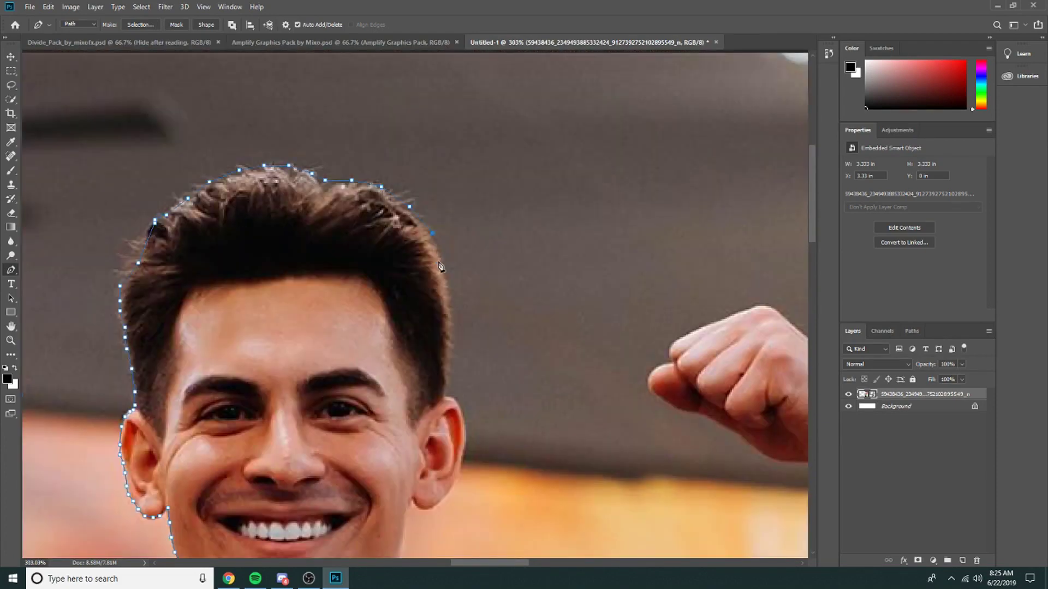
- Trace the right side of the hair down to the top of the right ear
{"action": "left_click", "coordinate": [437, 261]}
{"action": "left_click", "coordinate": [445, 291]}
{"action": "left_click", "coordinate": [449, 314]}
{"action": "scroll", "coordinate": [456, 361], "scroll_direction": "up", "scroll_amount": 7}
{"action": "left_click", "coordinate": [441, 333]}
{"action": "left_click", "coordinate": [435, 429]}
- Trace the outer rim of the right ear from its top down toward the earlobe
{"action": "scroll", "coordinate": [434, 430], "scroll_direction": "down", "scroll_amount": 2}
{"action": "left_click", "coordinate": [444, 333]}
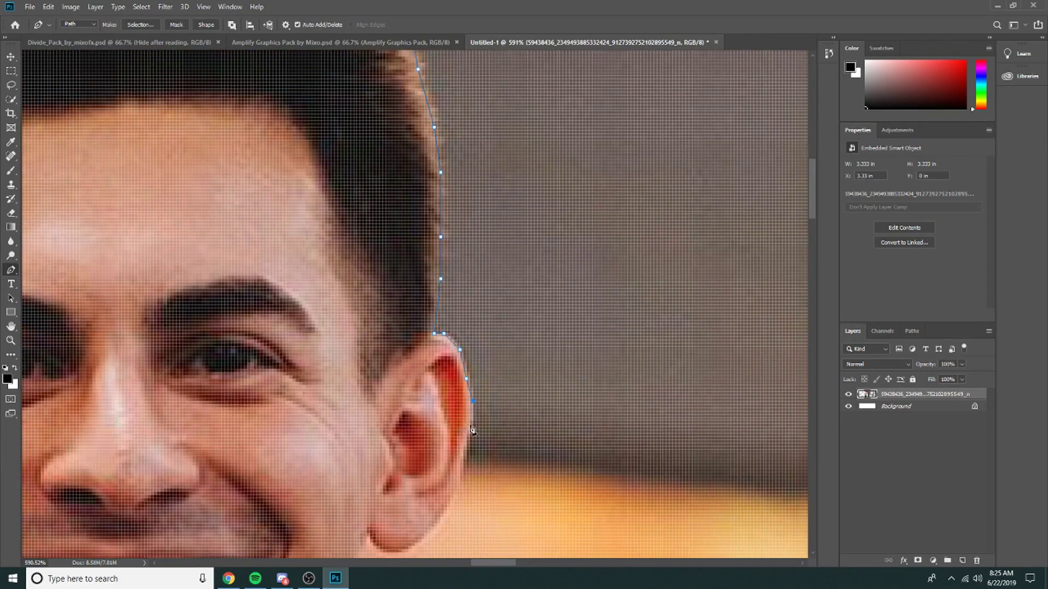
{"action": "left_click", "coordinate": [469, 423]}
{"action": "left_click", "coordinate": [466, 446]}
{"action": "scroll", "coordinate": [461, 426], "scroll_direction": "down", "scroll_amount": 3}
{"action": "left_click", "coordinate": [457, 340]}
{"action": "left_click", "coordinate": [447, 363]}
{"action": "left_click", "coordinate": [424, 385]}
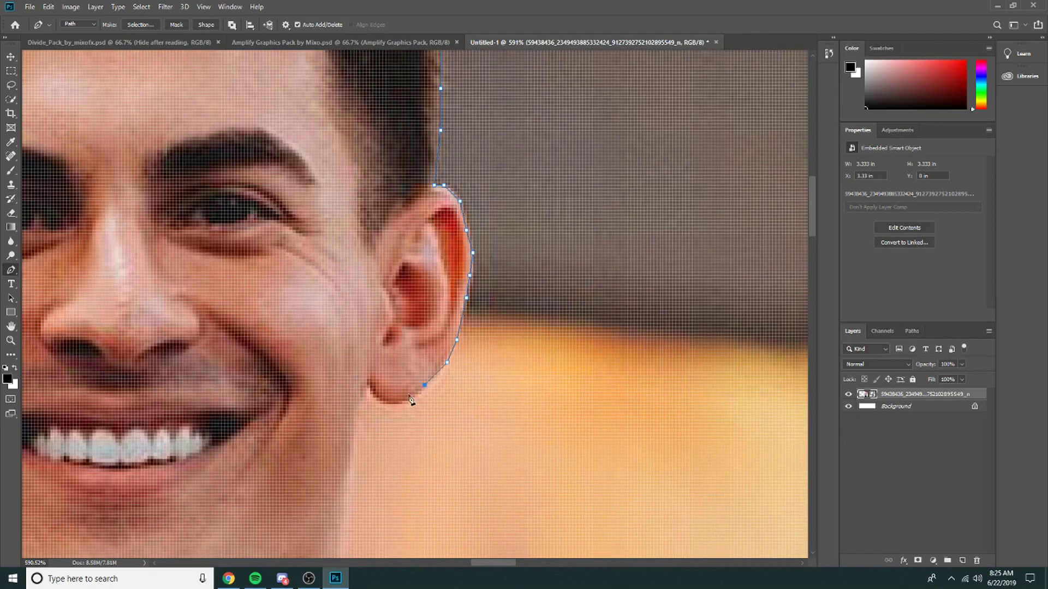
- Trace under the right earlobe and down the jaw and neck to the tank-top strap
{"action": "scroll", "coordinate": [356, 434], "scroll_direction": "down", "scroll_amount": 3}
{"action": "left_click", "coordinate": [350, 265]}
{"action": "left_click", "coordinate": [340, 356]}
{"action": "left_click", "coordinate": [338, 485]}
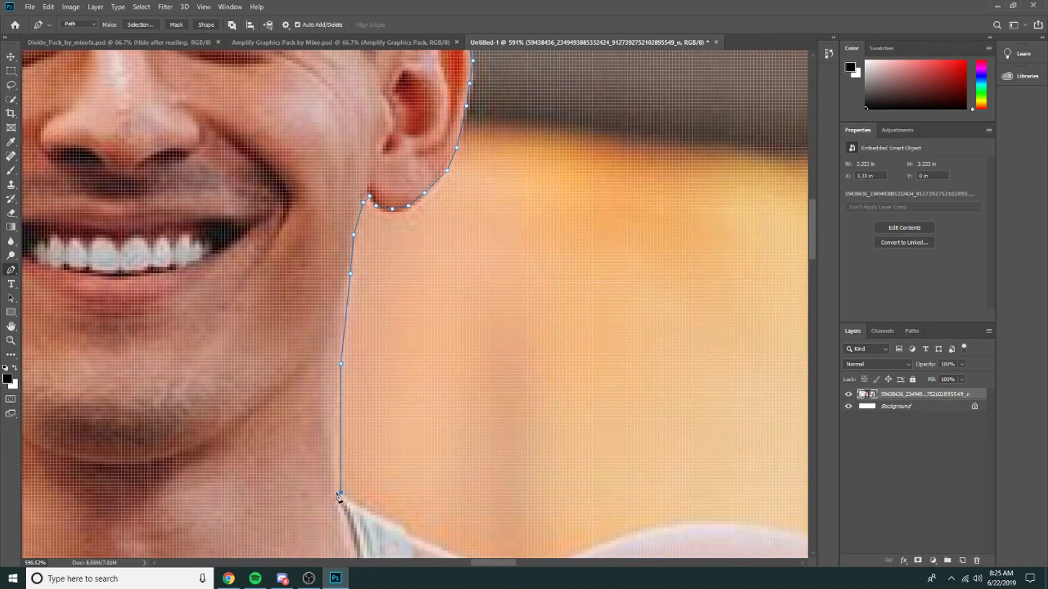
- Continue the path past the right tank-top strap and up the near slope of the shoulder
{"action": "scroll", "coordinate": [338, 485], "scroll_direction": "down", "scroll_amount": 1}
{"action": "left_click", "coordinate": [518, 508]}
{"action": "left_click", "coordinate": [537, 495]}
{"action": "left_click", "coordinate": [579, 476]}
{"action": "left_click", "coordinate": [611, 462]}
- Trace the right shoulder's top edge down to the dip where the upper arm begins
{"action": "left_click_drag", "start_coordinate": [513, 565], "coordinate": [545, 565]}
{"action": "left_click", "coordinate": [212, 449]}
{"action": "left_click", "coordinate": [254, 463]}
{"action": "left_click", "coordinate": [286, 471]}
{"action": "left_click", "coordinate": [318, 488]}
{"action": "left_click", "coordinate": [349, 503]}
{"action": "left_click", "coordinate": [382, 517]}
{"action": "left_click", "coordinate": [402, 523]}
{"action": "left_click", "coordinate": [428, 533]}
- Trace the path over the rounded bulge of the right biceps
{"action": "left_click", "coordinate": [456, 526]}
{"action": "left_click", "coordinate": [479, 517]}
{"action": "left_click", "coordinate": [506, 511]}
{"action": "left_click", "coordinate": [528, 507]}
{"action": "left_click", "coordinate": [579, 511]}
{"action": "left_click", "coordinate": [630, 523]}
- Continue the path from the right biceps into the crook of the elbow
{"action": "left_click_drag", "start_coordinate": [545, 563], "coordinate": [559, 563]}
{"action": "left_click", "coordinate": [438, 437]}
{"action": "left_click", "coordinate": [451, 443]}
{"action": "left_click", "coordinate": [467, 443]}
{"action": "left_click", "coordinate": [479, 444]}
{"action": "left_click", "coordinate": [512, 450]}
- Trace the lower inner edge of the right forearm upward from the elbow crook
{"action": "left_click", "coordinate": [515, 427]}
{"action": "left_click", "coordinate": [515, 389]}
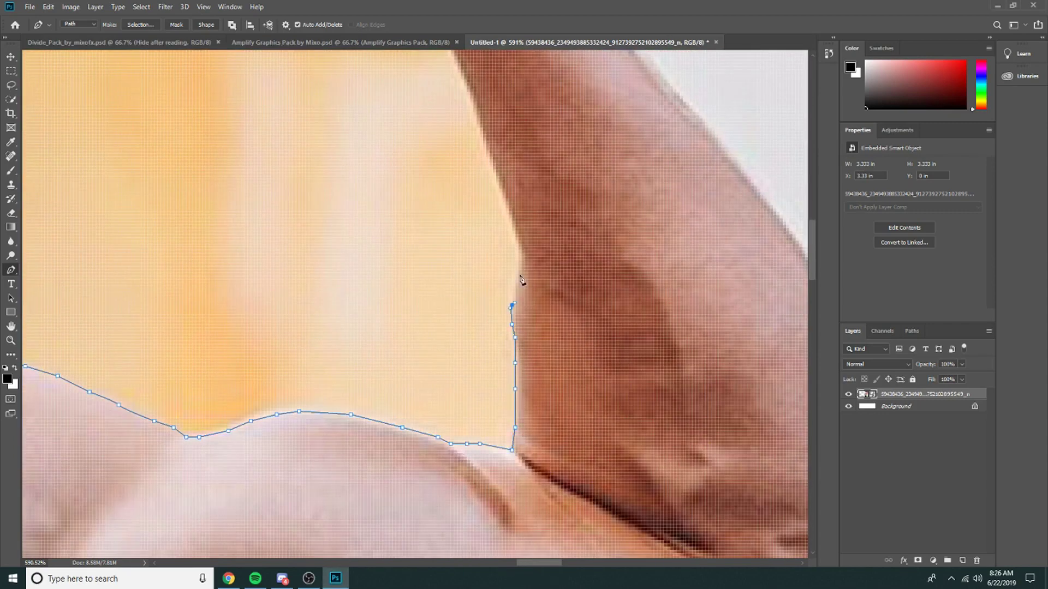
{"action": "left_click", "coordinate": [518, 273]}
{"action": "left_click", "coordinate": [522, 258]}
{"action": "left_click", "coordinate": [518, 231]}
- Trace the upper inner edge of the right forearm around the wrist to the fist's underside
{"action": "scroll", "coordinate": [400, 199], "scroll_direction": "up", "scroll_amount": 3}
{"action": "left_click", "coordinate": [456, 246]}
{"action": "left_click", "coordinate": [429, 191]}
{"action": "scroll", "coordinate": [498, 258], "scroll_direction": "up", "scroll_amount": 2}
{"action": "left_click", "coordinate": [299, 255]}
{"action": "left_click", "coordinate": [277, 250]}
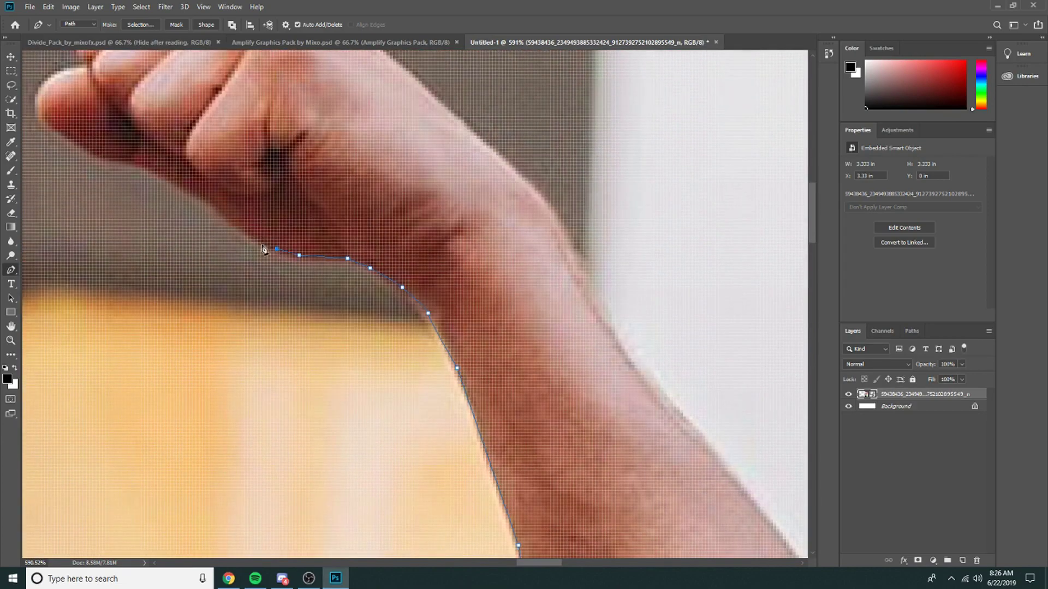
- Continue the path along the right fist's underside and around the tip of the thumb
{"action": "left_click", "coordinate": [45, 120]}
{"action": "left_click", "coordinate": [38, 107]}
{"action": "left_click", "coordinate": [45, 91]}
{"action": "scroll", "coordinate": [58, 153], "scroll_direction": "up", "scroll_amount": 2}
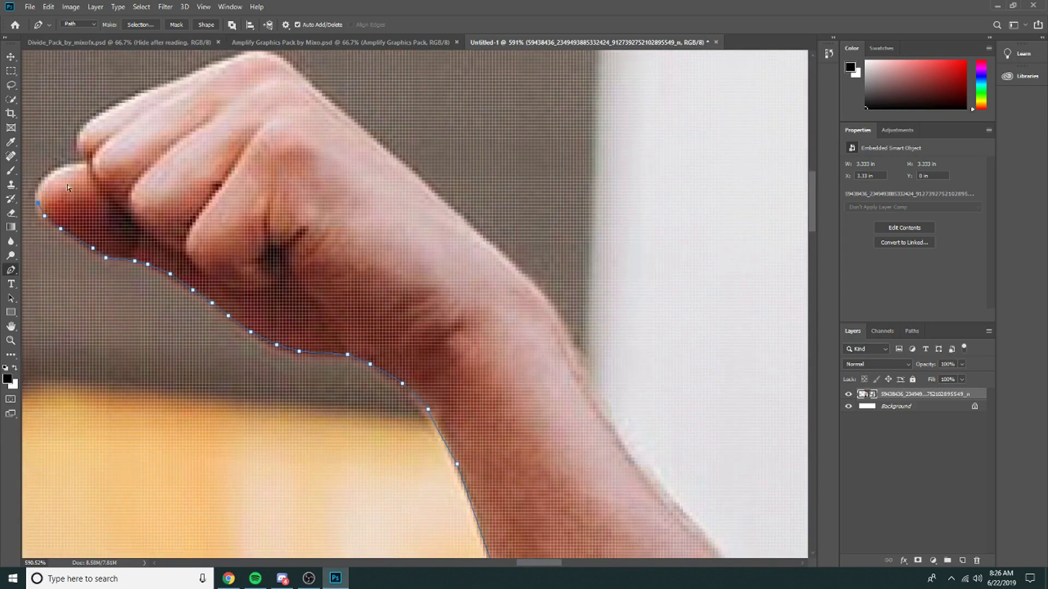
- Trace the right fist's top edge over the knuckles and continue along the back of the hand to the wrist
{"action": "left_click", "coordinate": [128, 96]}
{"action": "left_click", "coordinate": [170, 80]}
{"action": "scroll", "coordinate": [210, 129], "scroll_direction": "up", "scroll_amount": 1}
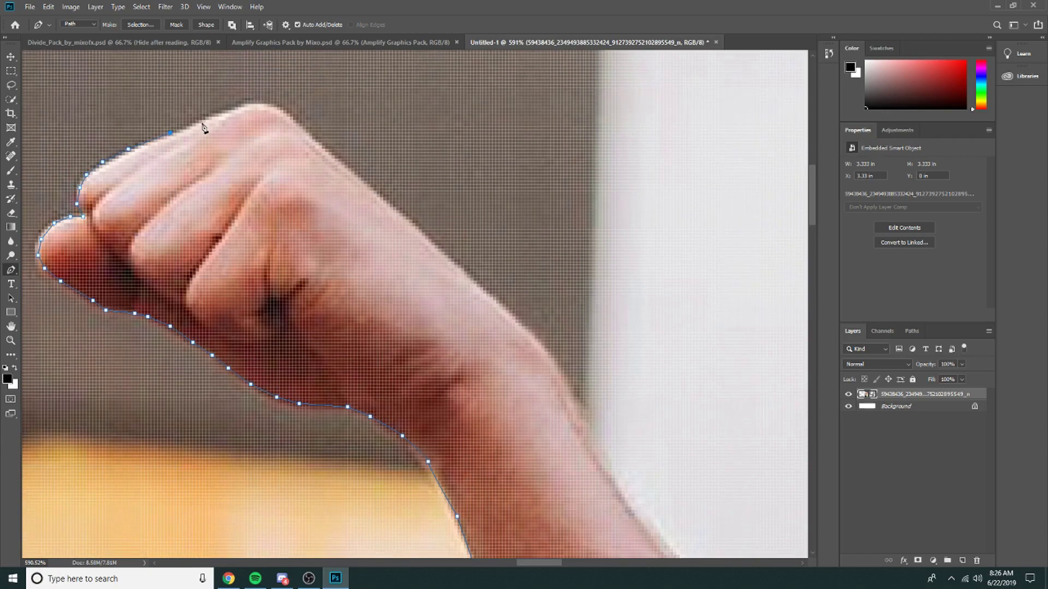
{"action": "left_click", "coordinate": [496, 301]}
{"action": "left_click", "coordinate": [545, 356]}
{"action": "left_click", "coordinate": [564, 391]}
{"action": "left_click", "coordinate": [580, 427]}
- Continue the path down the upper outer edge of the right forearm below the wrist
{"action": "scroll", "coordinate": [580, 436], "scroll_direction": "down", "scroll_amount": 1}
{"action": "left_click_drag", "start_coordinate": [546, 562], "coordinate": [571, 562]}
{"action": "scroll", "coordinate": [112, 208], "scroll_direction": "down", "scroll_amount": 5}
{"action": "left_click", "coordinate": [187, 195]}
{"action": "left_click", "coordinate": [282, 310]}
{"action": "left_click", "coordinate": [365, 417]}
- Trace the lower outer edge of the right forearm down and around the point of the elbow
{"action": "scroll", "coordinate": [366, 419], "scroll_direction": "down", "scroll_amount": 5}
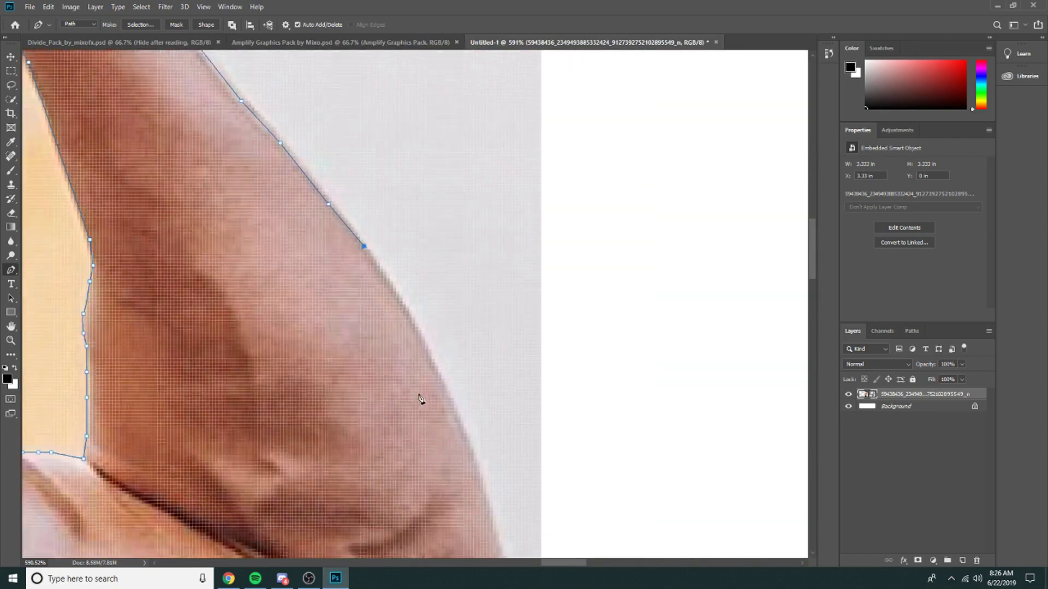
{"action": "left_click", "coordinate": [410, 233]}
{"action": "left_click", "coordinate": [445, 302]}
{"action": "left_click", "coordinate": [464, 359]}
{"action": "scroll", "coordinate": [485, 289], "scroll_direction": "down", "scroll_amount": 2}
{"action": "left_click", "coordinate": [491, 319]}
{"action": "left_click", "coordinate": [522, 407]}
{"action": "left_click", "coordinate": [528, 435]}
{"action": "left_click", "coordinate": [525, 452]}
- Trace the underside of the right elbow and upper arm inward to the armpit
{"action": "scroll", "coordinate": [524, 452], "scroll_direction": "down", "scroll_amount": 3}
{"action": "left_click", "coordinate": [505, 330]}
{"action": "left_click", "coordinate": [470, 364]}
{"action": "left_click_drag", "start_coordinate": [562, 562], "coordinate": [541, 564]}
{"action": "scroll", "coordinate": [650, 348], "scroll_direction": "down", "scroll_amount": 3}
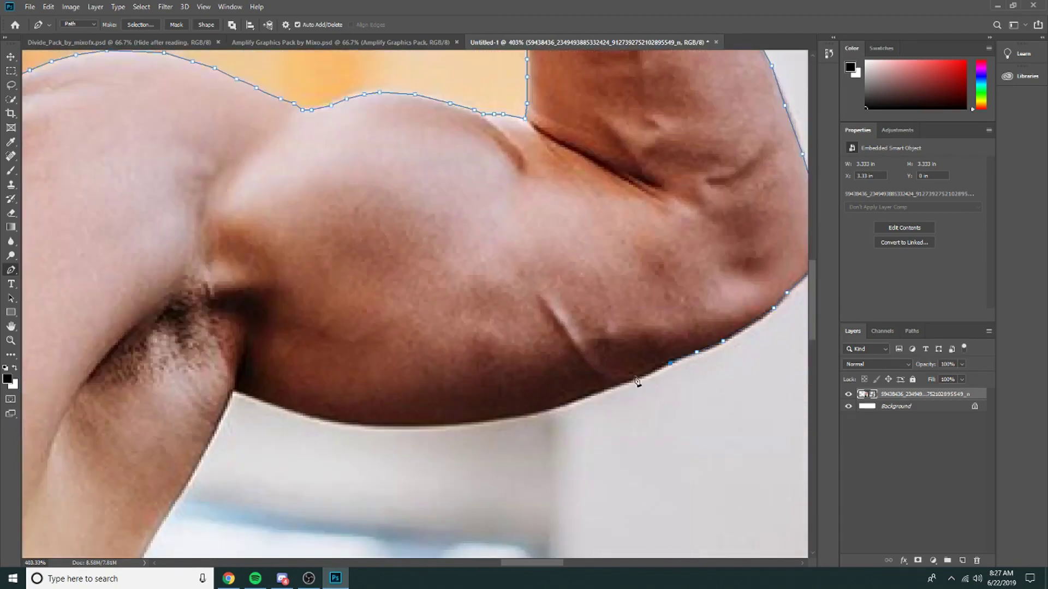
{"action": "left_click", "coordinate": [247, 393]}
{"action": "left_click", "coordinate": [233, 390]}
- Continue the path from the right armpit down the bare side of the torso
{"action": "scroll", "coordinate": [233, 391], "scroll_direction": "down", "scroll_amount": 5}
{"action": "left_click_drag", "start_coordinate": [524, 562], "coordinate": [505, 563]}
{"action": "left_click", "coordinate": [363, 339]}
{"action": "left_click", "coordinate": [349, 385]}
{"action": "left_click", "coordinate": [335, 425]}
{"action": "left_click", "coordinate": [316, 485]}
- Trace the upper right edge of the tank top below the armhole
{"action": "scroll", "coordinate": [370, 382], "scroll_direction": "down", "scroll_amount": 3}
{"action": "left_click", "coordinate": [329, 395]}
{"action": "left_click", "coordinate": [345, 423]}
{"action": "scroll", "coordinate": [328, 314], "scroll_direction": "down", "scroll_amount": 4}
{"action": "left_click", "coordinate": [327, 313]}
{"action": "left_click", "coordinate": [318, 335]}
- Trace the tank top's right edge down to the fold at the waist
{"action": "scroll", "coordinate": [318, 342], "scroll_direction": "down", "scroll_amount": 5}
{"action": "scroll", "coordinate": [334, 249], "scroll_direction": "up", "scroll_amount": 4}
{"action": "left_click", "coordinate": [342, 251]}
{"action": "scroll", "coordinate": [355, 298], "scroll_direction": "up", "scroll_amount": 2}
{"action": "left_click", "coordinate": [330, 300]}
{"action": "left_click", "coordinate": [325, 315]}
{"action": "left_click", "coordinate": [358, 389]}
- Continue the path around the waist fold and down past the shorts to the photo's lower edge
{"action": "scroll", "coordinate": [357, 389], "scroll_direction": "down", "scroll_amount": 3}
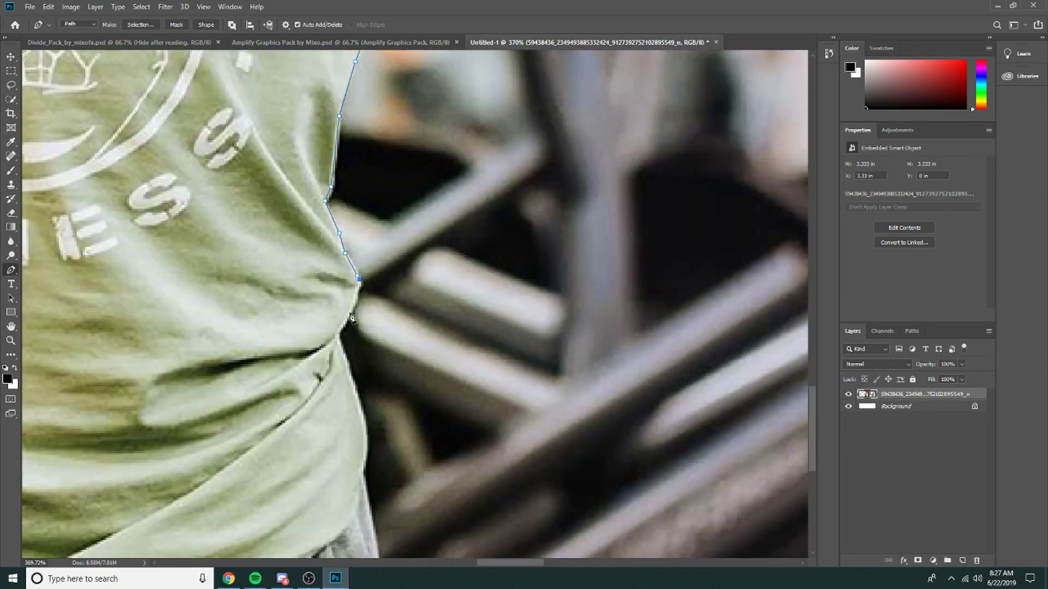
{"action": "left_click", "coordinate": [359, 288]}
{"action": "left_click", "coordinate": [349, 321]}
{"action": "left_click", "coordinate": [338, 339]}
{"action": "scroll", "coordinate": [338, 339], "scroll_direction": "down", "scroll_amount": 2}
{"action": "left_click", "coordinate": [353, 321]}
{"action": "left_click", "coordinate": [363, 356]}
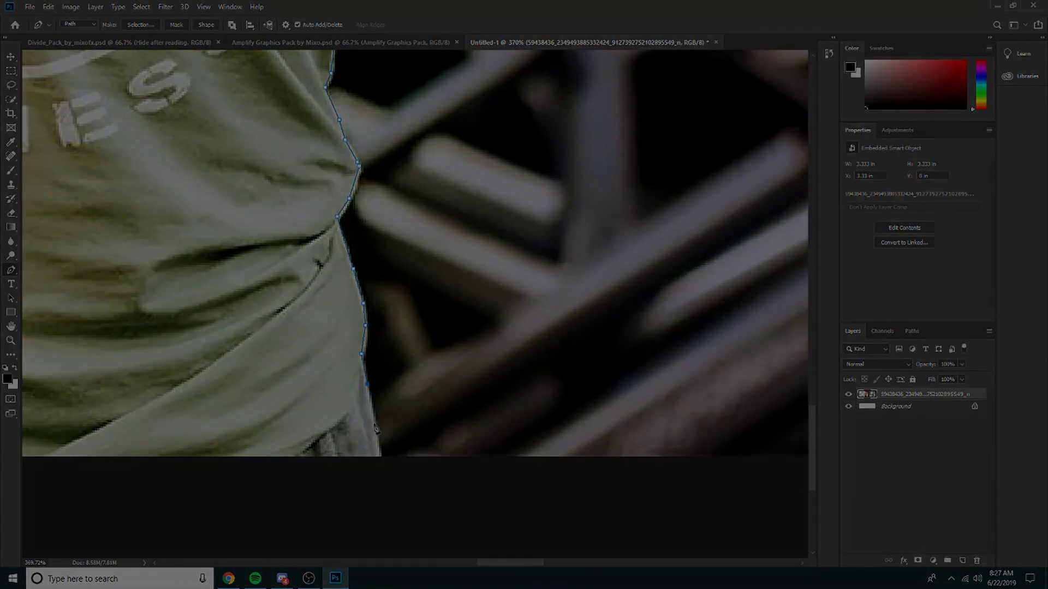
{"action": "left_click", "coordinate": [374, 422]}
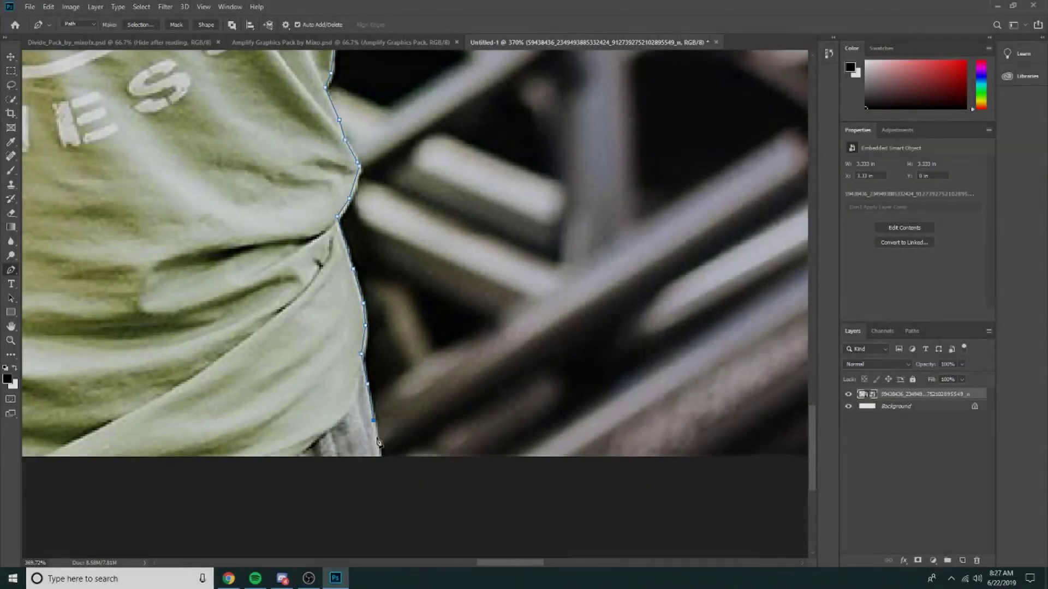
{"action": "scroll", "coordinate": [381, 401], "scroll_direction": "down", "scroll_amount": 5}
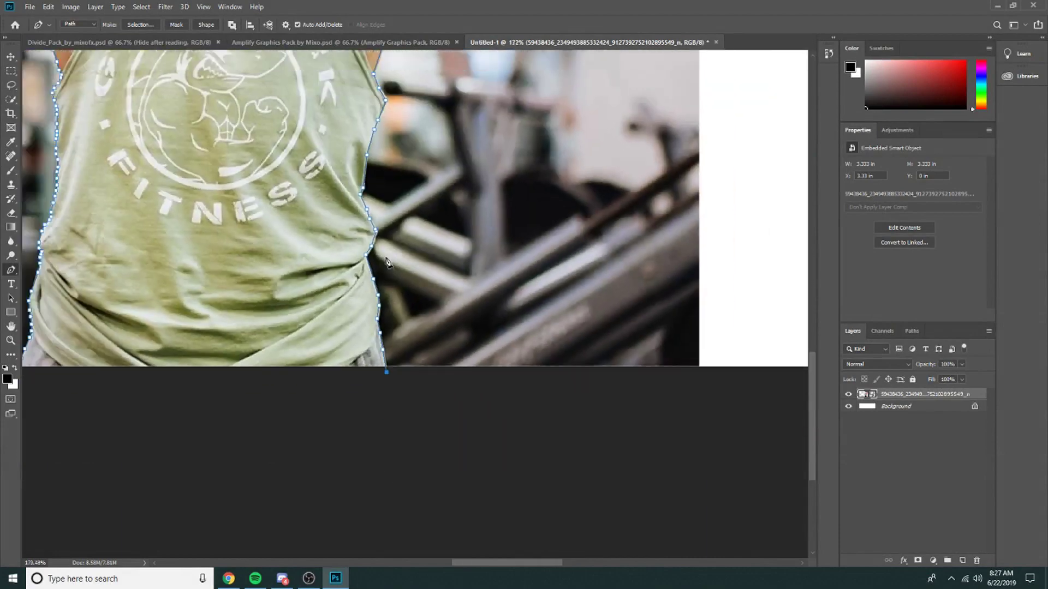
- Close the path around the man by running it below the canvas to its starting point
{"action": "left_click", "coordinate": [267, 370]}
{"action": "left_click", "coordinate": [179, 340]}
{"action": "left_click", "coordinate": [178, 323]}
{"action": "scroll", "coordinate": [306, 219], "scroll_direction": "down", "scroll_amount": 4}
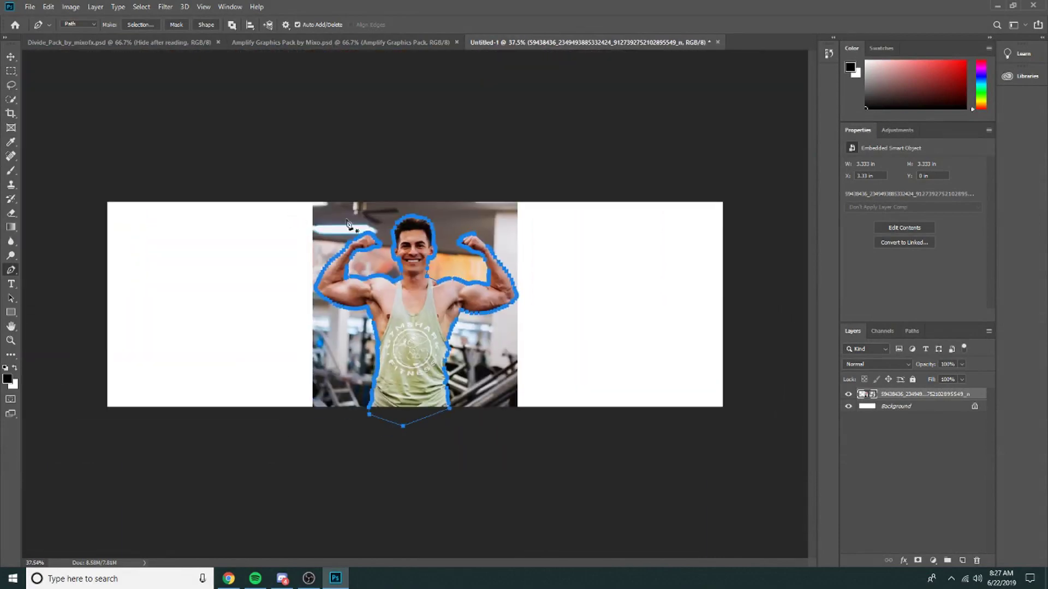
- Convert the closed path into a new anti-aliased selection with a 0-pixel feather radius
{"action": "scroll", "coordinate": [411, 271], "scroll_direction": "up", "scroll_amount": 4}
{"action": "scroll", "coordinate": [431, 341], "scroll_direction": "down", "scroll_amount": 3}
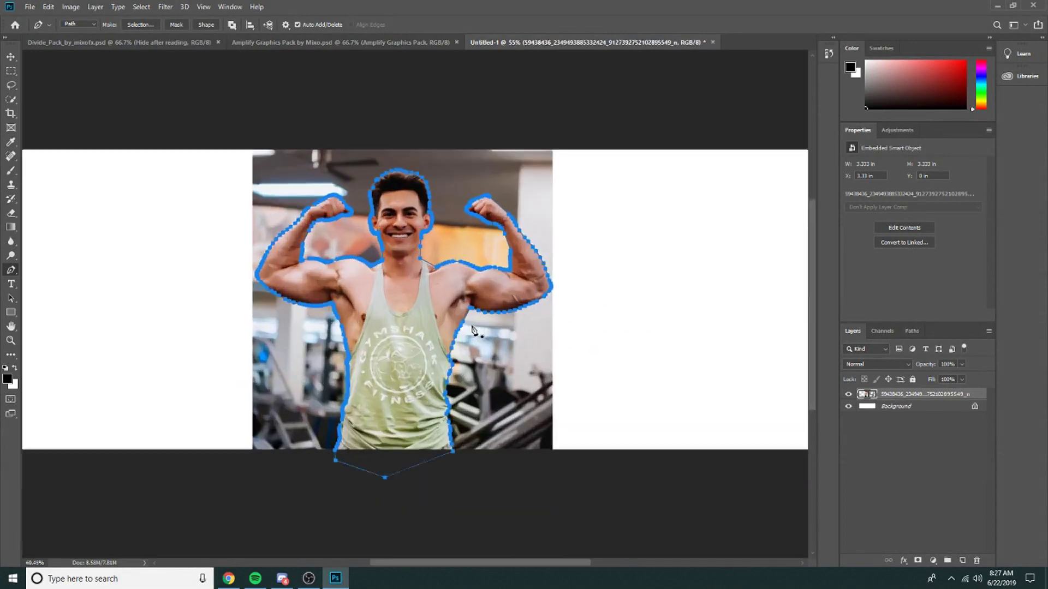
{"action": "scroll", "coordinate": [408, 221], "scroll_direction": "up", "scroll_amount": 2}
{"action": "right_click", "coordinate": [420, 384]}
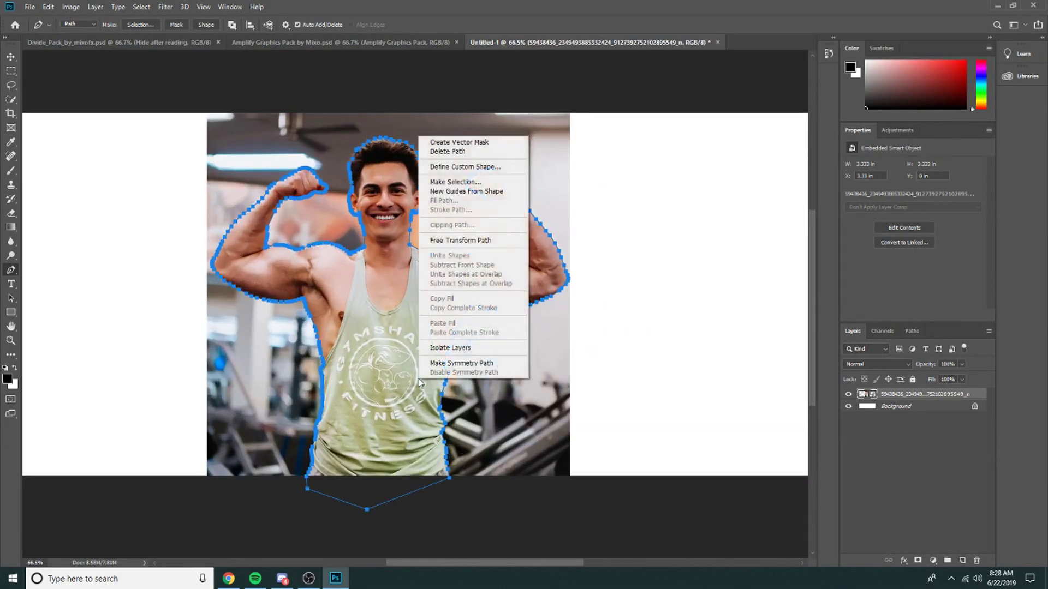
{"action": "left_click", "coordinate": [481, 182]}
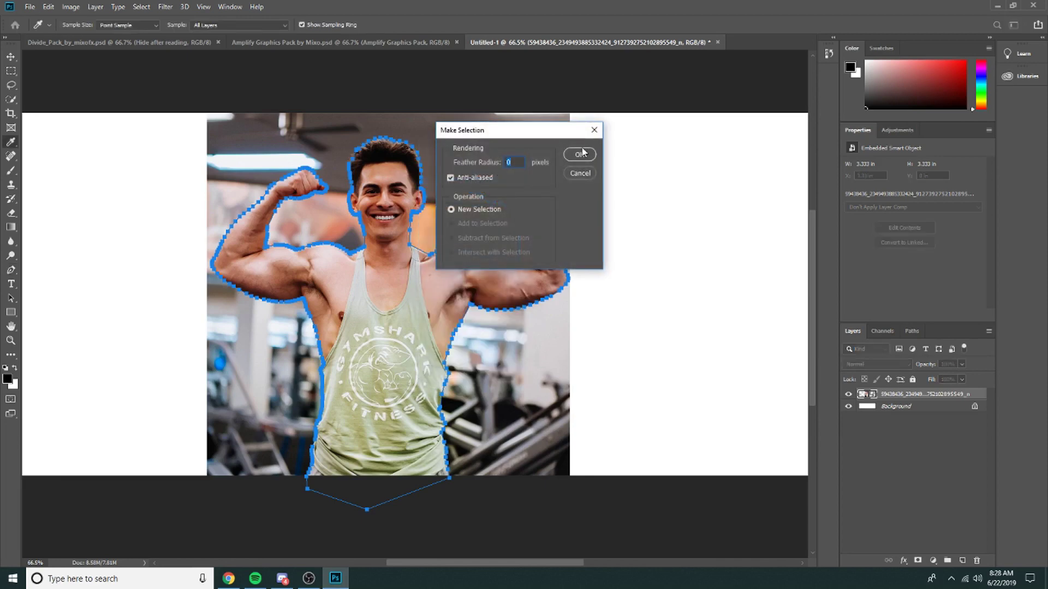
{"action": "left_click", "coordinate": [582, 155]}
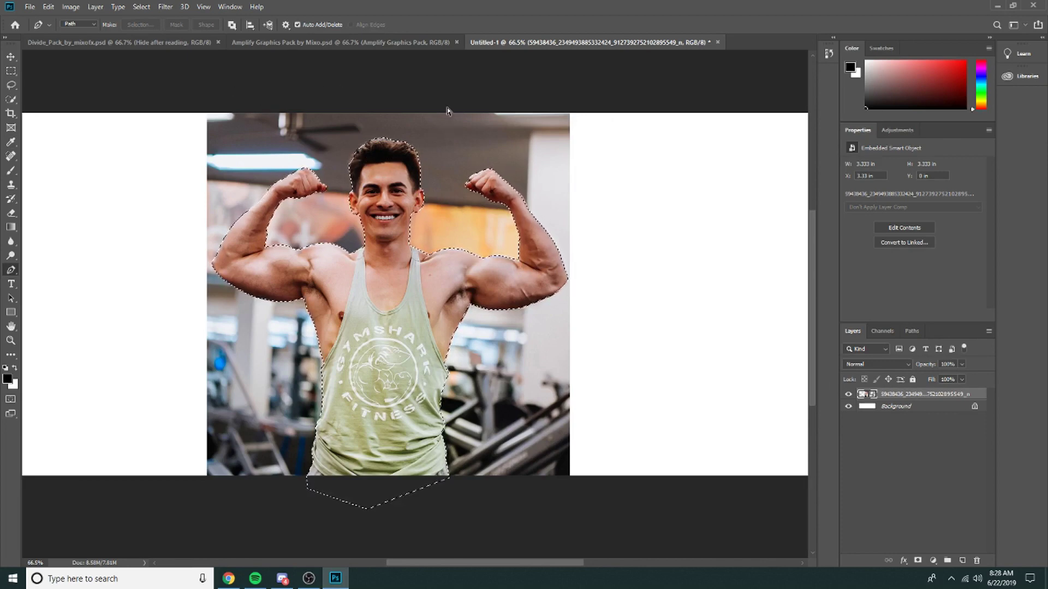
- Copy the selected man to his own layer, delete the original photo layer, and switch to the Move tool
{"action": "key", "text": "ctrl+j"}
{"action": "left_click", "coordinate": [907, 407]}
{"action": "key", "text": "Delete"}
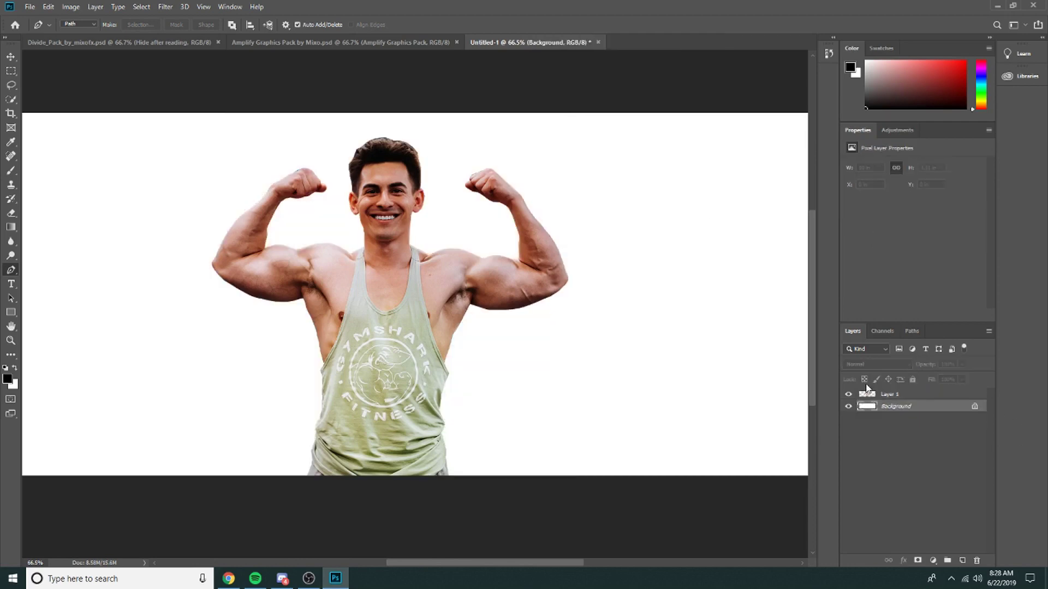
{"action": "scroll", "coordinate": [566, 288], "scroll_direction": "down", "scroll_amount": 2}
{"action": "left_click", "coordinate": [11, 58]}
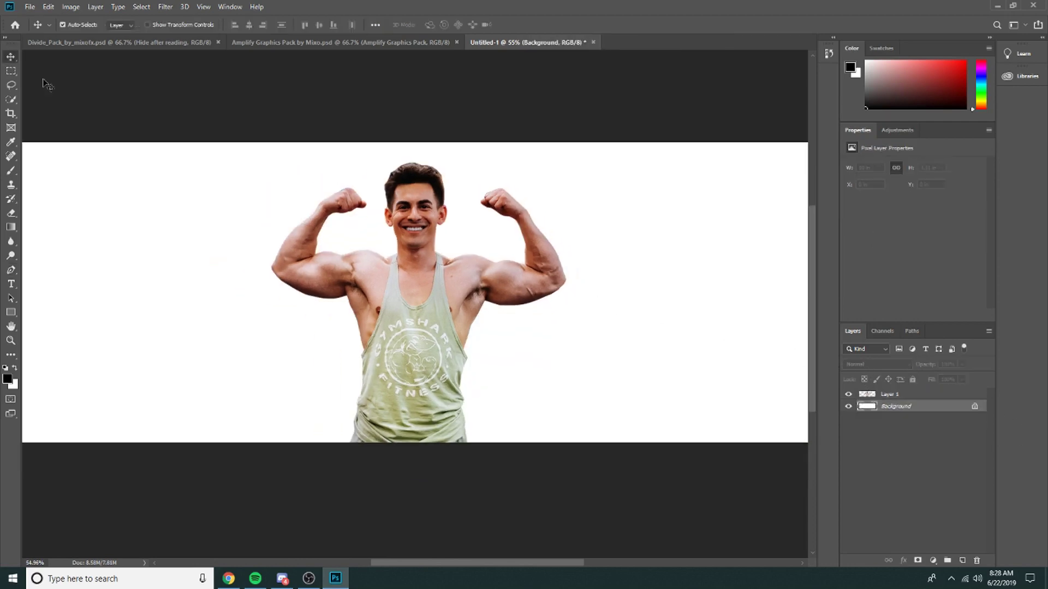
{"action": "scroll", "coordinate": [314, 263], "scroll_direction": "down", "scroll_amount": 5}
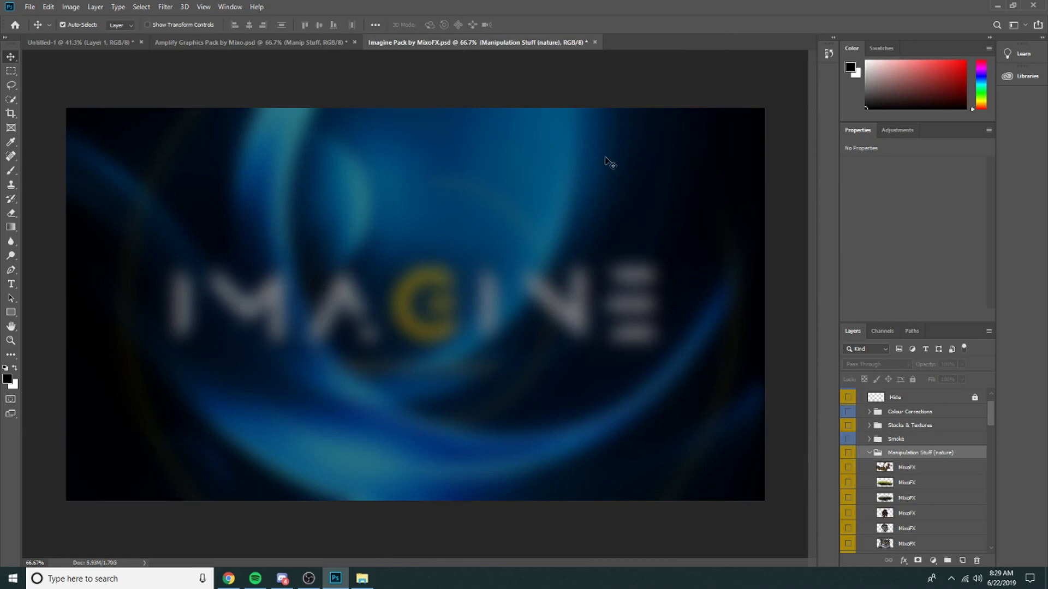
- Preview several stock layers in the Manipulation Stuff (nature) group of Imagine Pack by MixoFX.psd to find suitable scenery
{"action": "scroll", "coordinate": [877, 469], "scroll_direction": "down", "scroll_amount": 6}
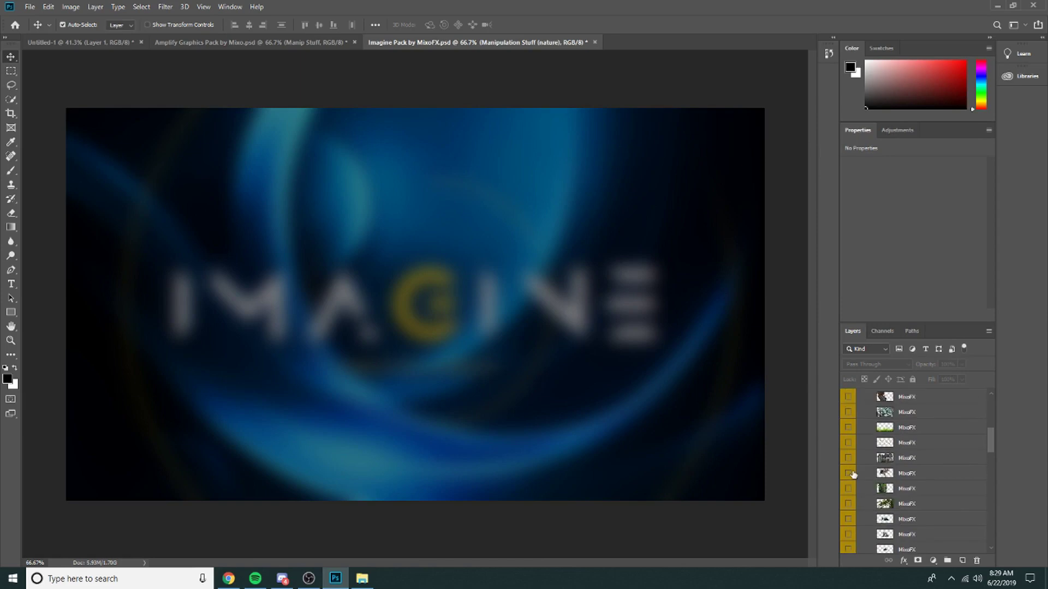
{"action": "left_click", "coordinate": [850, 474]}
{"action": "left_click", "coordinate": [849, 460]}
{"action": "left_click", "coordinate": [852, 478]}
{"action": "left_click", "coordinate": [847, 473]}
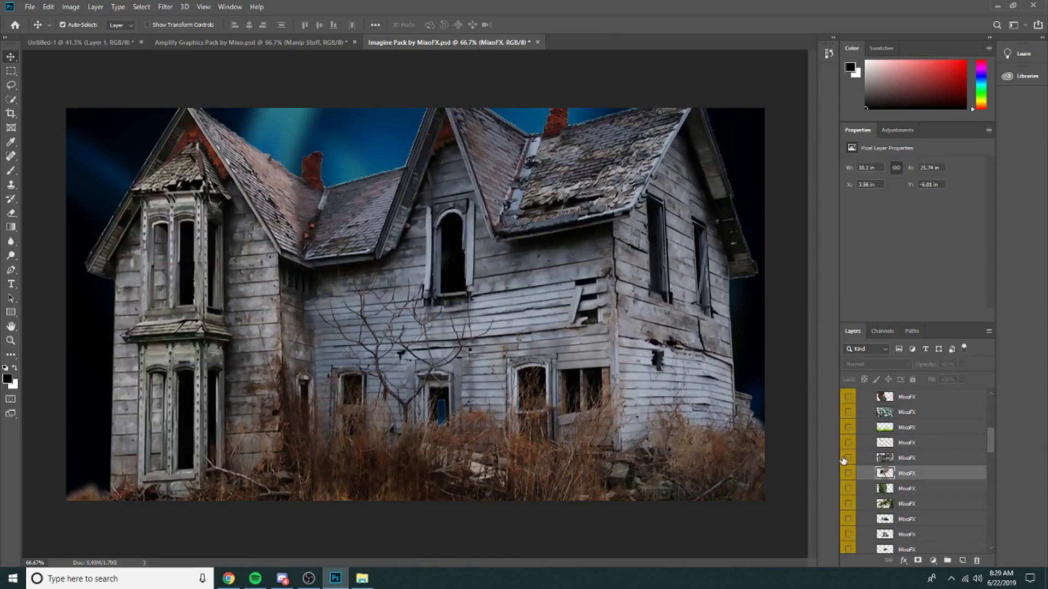
{"action": "left_click", "coordinate": [848, 458]}
{"action": "left_click", "coordinate": [848, 428]}
{"action": "left_click", "coordinate": [848, 427]}
{"action": "left_click", "coordinate": [848, 411]}
{"action": "left_click", "coordinate": [848, 412]}
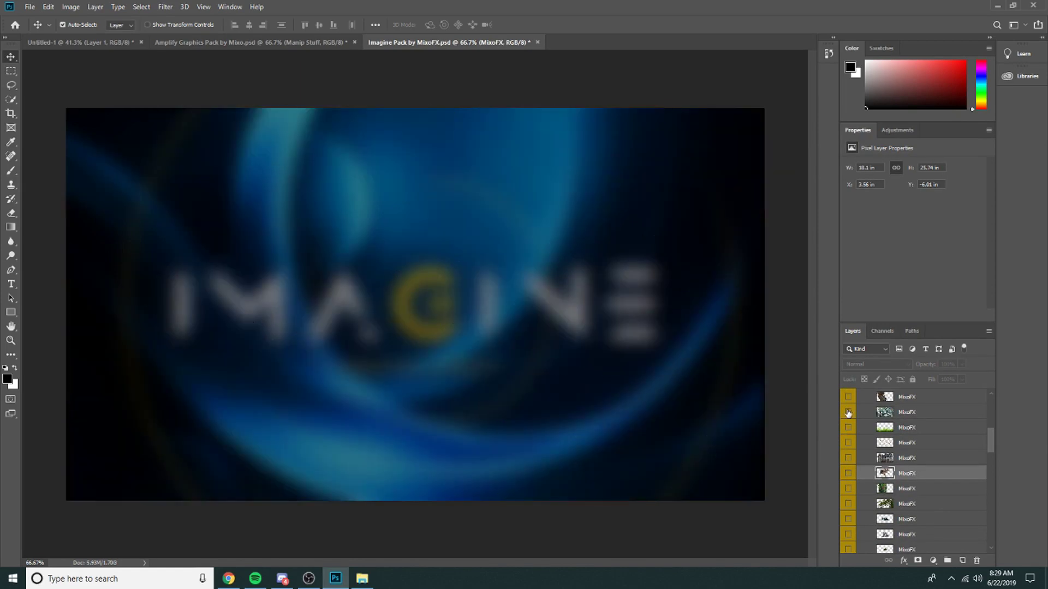
{"action": "scroll", "coordinate": [873, 480], "scroll_direction": "down", "scroll_amount": 5}
{"action": "scroll", "coordinate": [872, 507], "scroll_direction": "down", "scroll_amount": 2}
- Show the forest frame layer with trees, ferns and rocks, duplicate it into Untitled-1, and switch to that document
{"action": "left_click", "coordinate": [848, 509]}
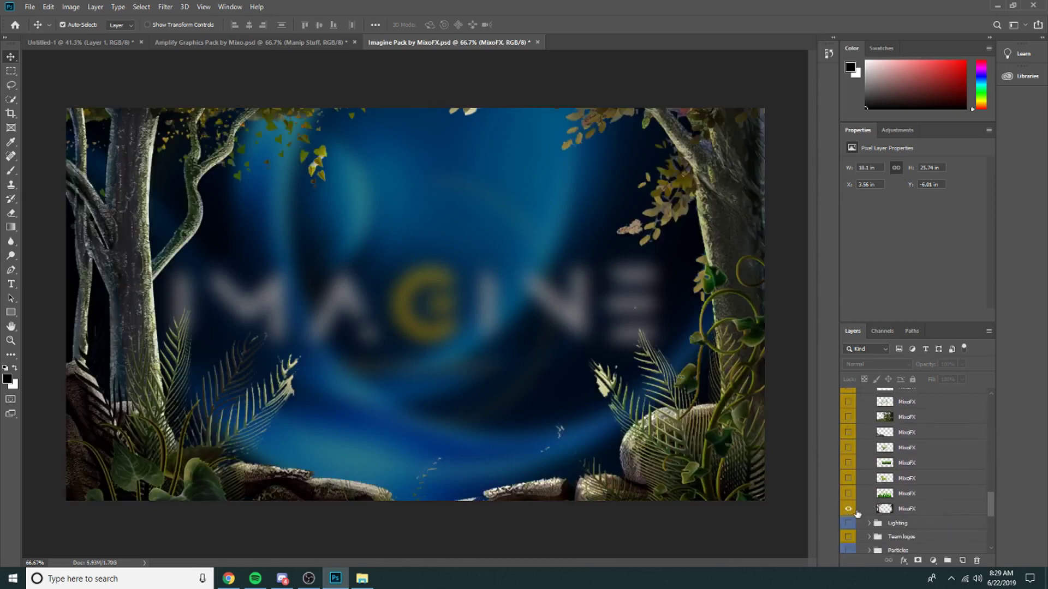
{"action": "right_click", "coordinate": [928, 511]}
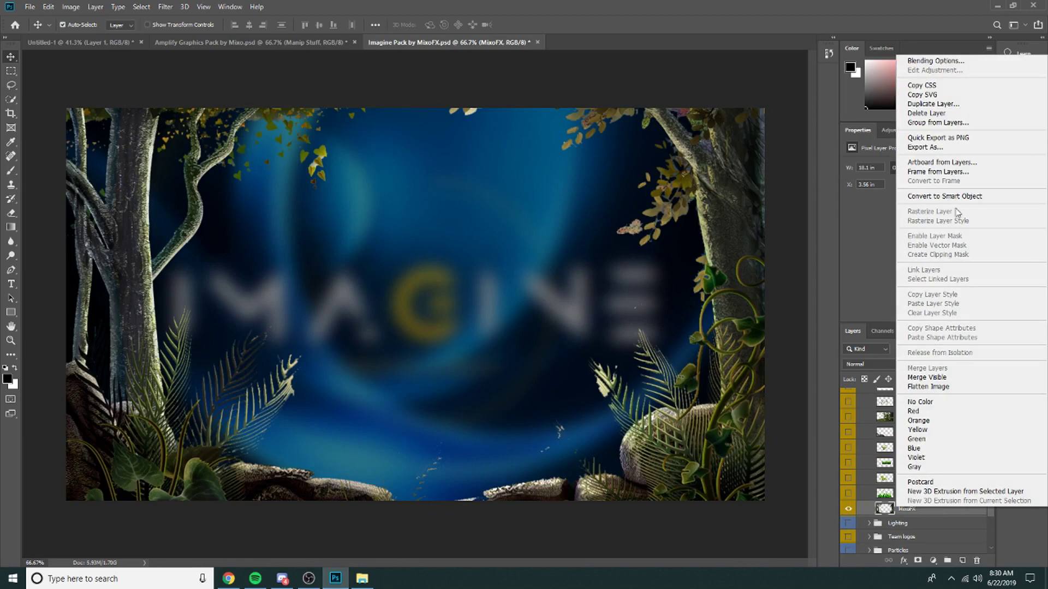
{"action": "left_click", "coordinate": [933, 104]}
{"action": "left_click", "coordinate": [545, 201]}
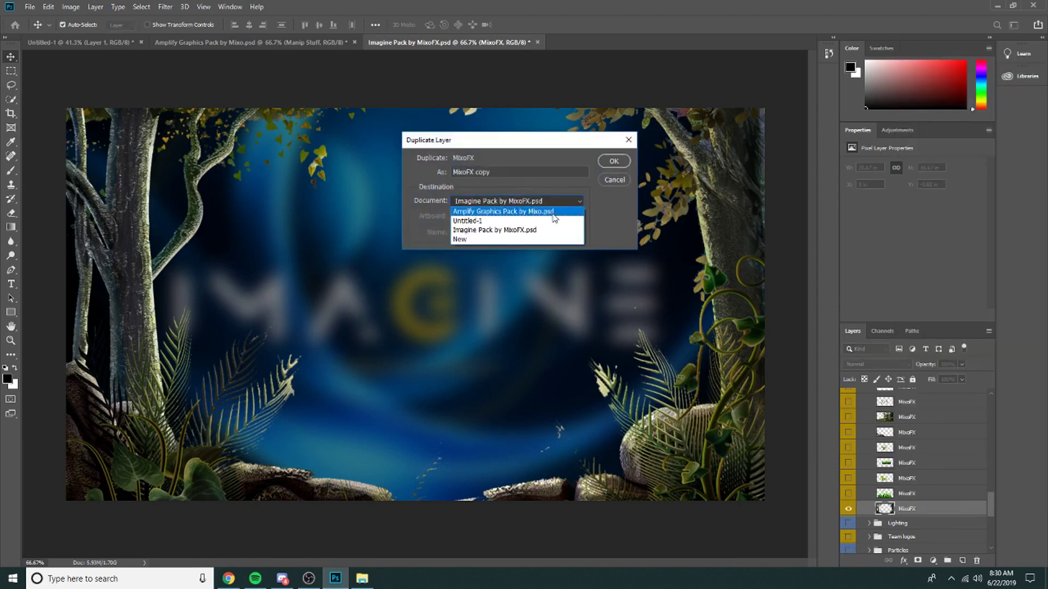
{"action": "left_click", "coordinate": [554, 221]}
{"action": "left_click", "coordinate": [613, 161]}
{"action": "left_click", "coordinate": [60, 42]}
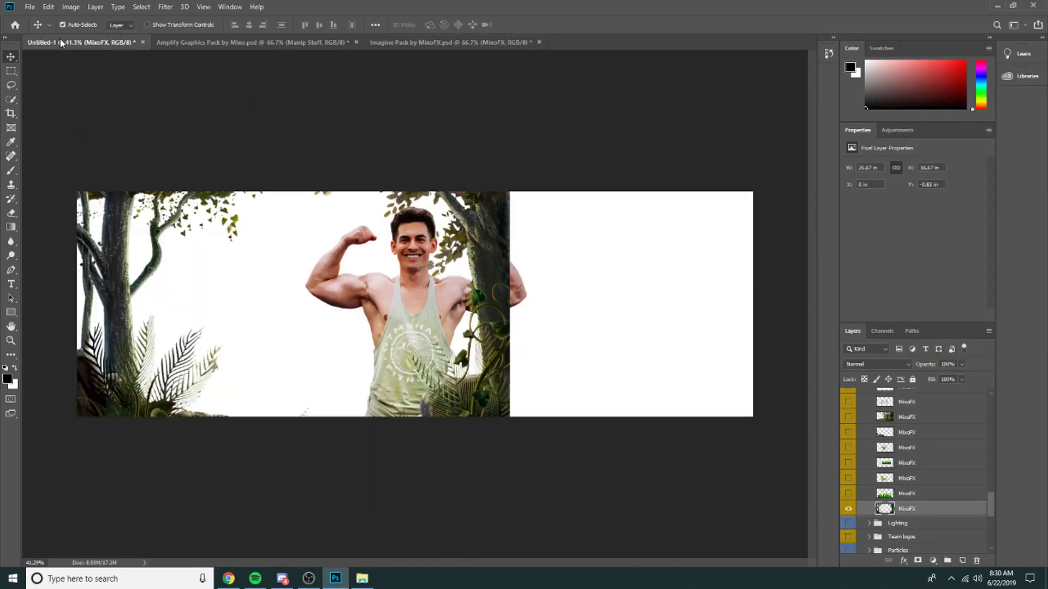
- Move the forest layer straight up about 0.47 in so its rocks show along the header's lower edge
{"action": "mouse_move", "coordinate": [480, 299]}
{"action": "left_mouse_down"}
{"action": "mouse_move", "coordinate": [536, 299]}
{"action": "mouse_move", "coordinate": [480, 299]}
{"action": "left_mouse_up"}
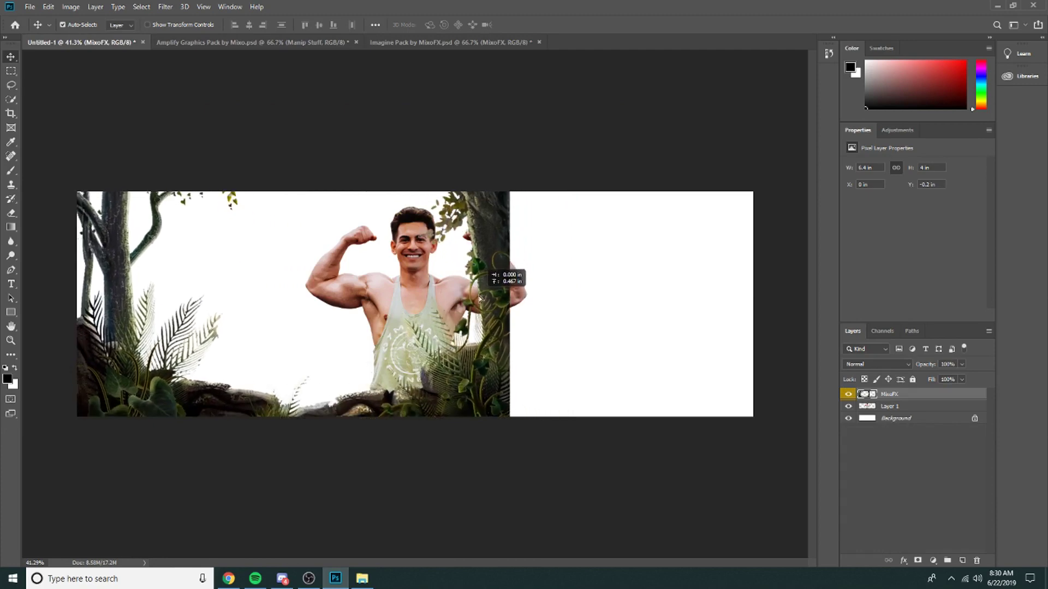
{"action": "key", "text": "ctrl+t"}
{"action": "key", "text": "Return"}
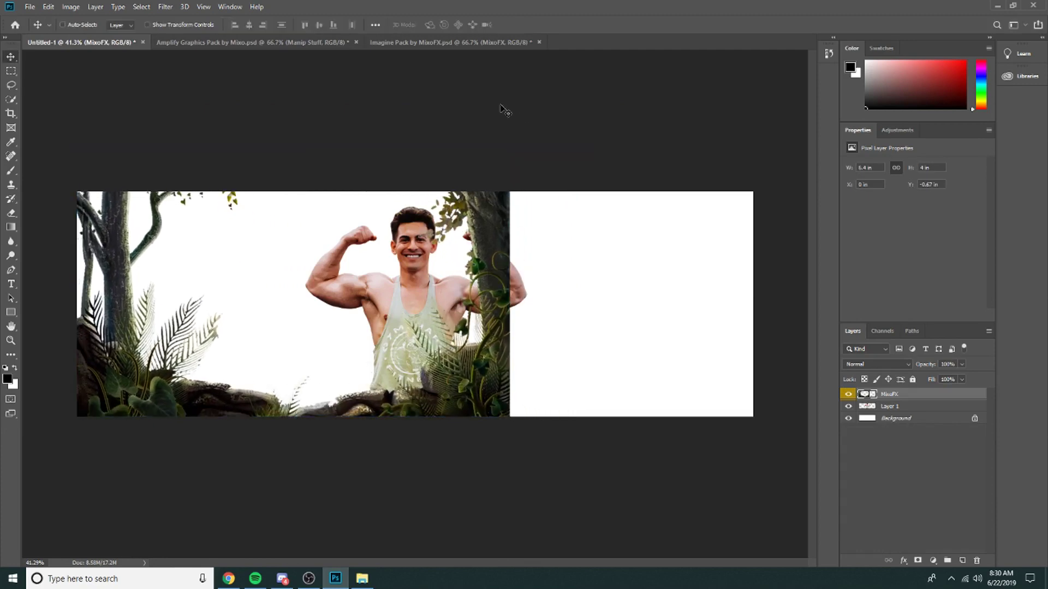
- Scale the forest layer up to about 10.02 by 6.26 in so it spans the header's full width
{"action": "key", "text": "ctrl+t"}
{"action": "left_click_drag", "start_coordinate": [509, 145], "coordinate": [812, 77]}
{"action": "key", "text": "Return"}
{"action": "scroll", "coordinate": [516, 385], "scroll_direction": "up", "scroll_amount": 1}
{"action": "scroll", "coordinate": [570, 388], "scroll_direction": "down", "scroll_amount": 5}
{"action": "scroll", "coordinate": [573, 388], "scroll_direction": "up", "scroll_amount": 5}
{"action": "scroll", "coordinate": [573, 389], "scroll_direction": "down", "scroll_amount": 4}
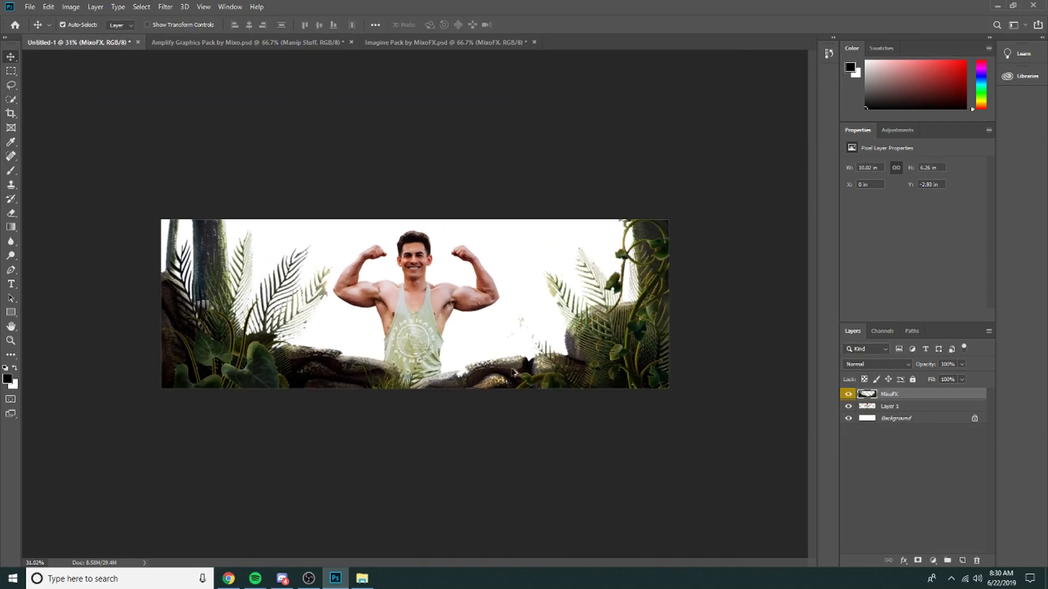
{"action": "scroll", "coordinate": [497, 351], "scroll_direction": "up", "scroll_amount": 1}
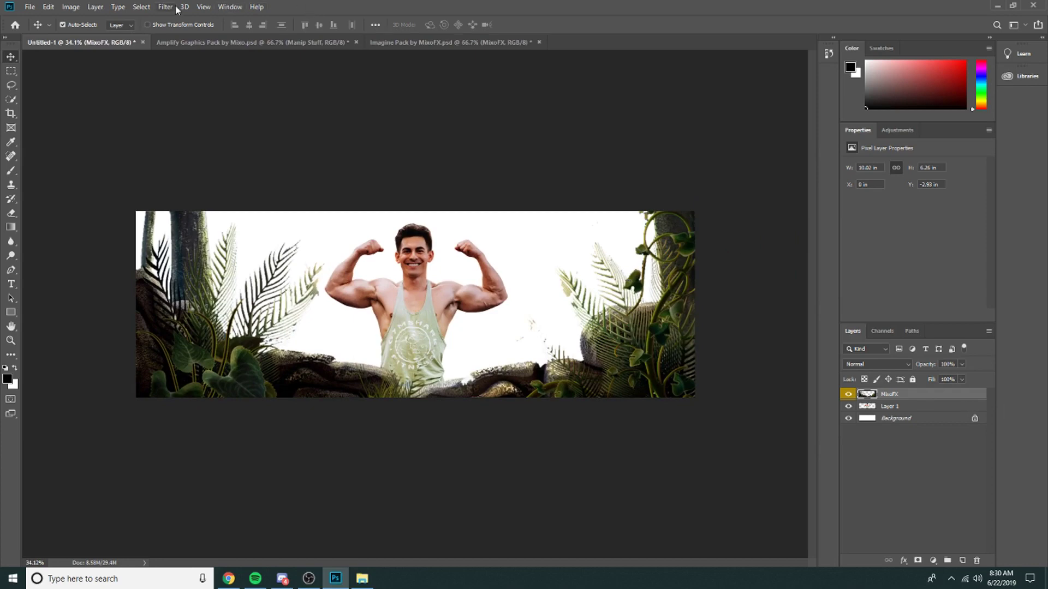
- Rename the forest layer as "front trees"
{"action": "double_click", "coordinate": [891, 394]}
{"action": "type", "text": "s"}
{"action": "key", "text": "Return"}
- Apply a Gaussian Blur with a radius of 4.6 pixels to the front trees layer
{"action": "left_click", "coordinate": [171, 6]}
{"action": "mouse_move", "coordinate": [234, 133]}
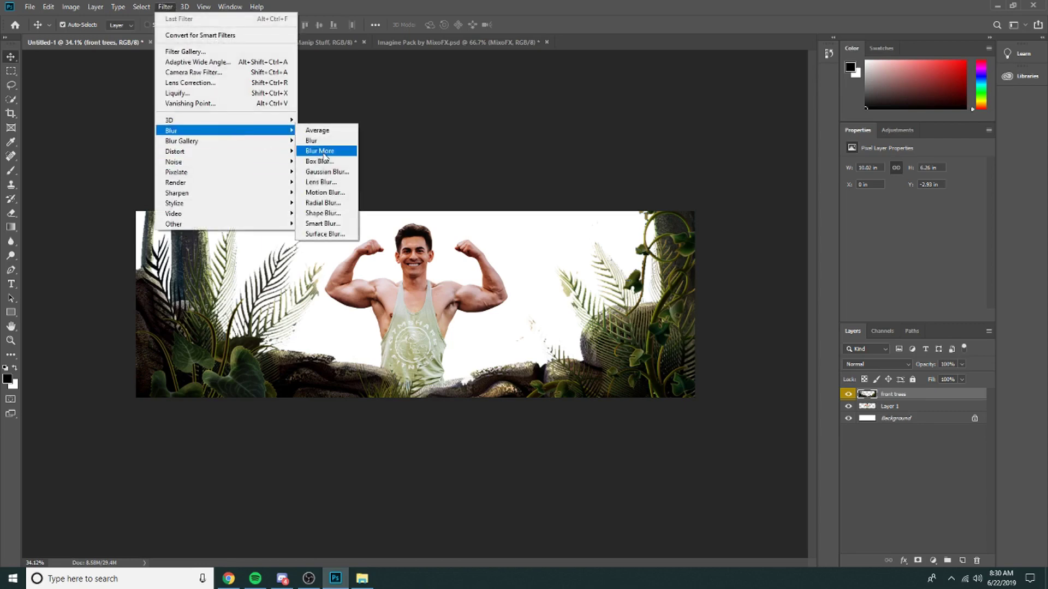
{"action": "left_click", "coordinate": [327, 171]}
{"action": "mouse_move", "coordinate": [451, 286]}
{"action": "left_mouse_down"}
{"action": "mouse_move", "coordinate": [478, 285]}
{"action": "mouse_move", "coordinate": [466, 282]}
{"action": "left_mouse_up"}
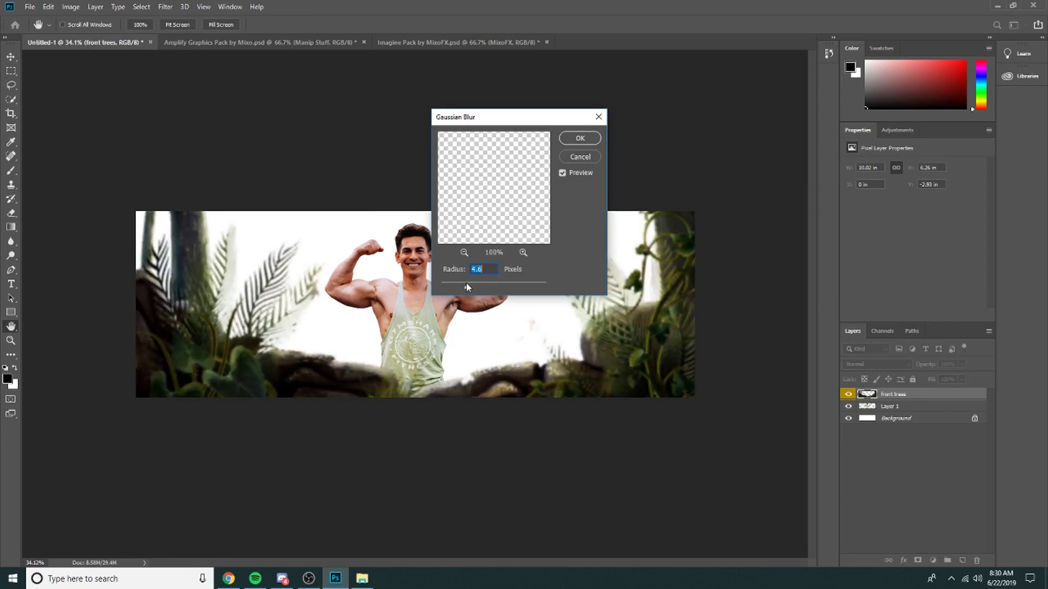
{"action": "left_click", "coordinate": [589, 140]}
{"action": "scroll", "coordinate": [597, 251], "scroll_direction": "up", "scroll_amount": 1}
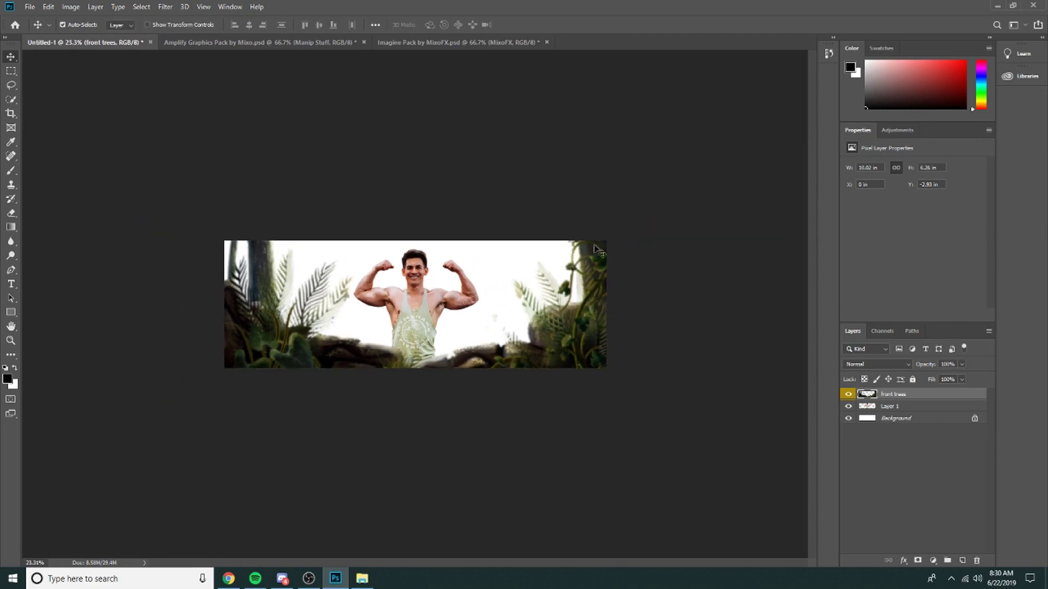
- Switch to Imagine Pack by MixoFX.psd and expand the Setting (Backgrounds) layer group
{"action": "left_click", "coordinate": [395, 45]}
{"action": "scroll", "coordinate": [952, 517], "scroll_direction": "down", "scroll_amount": 2}
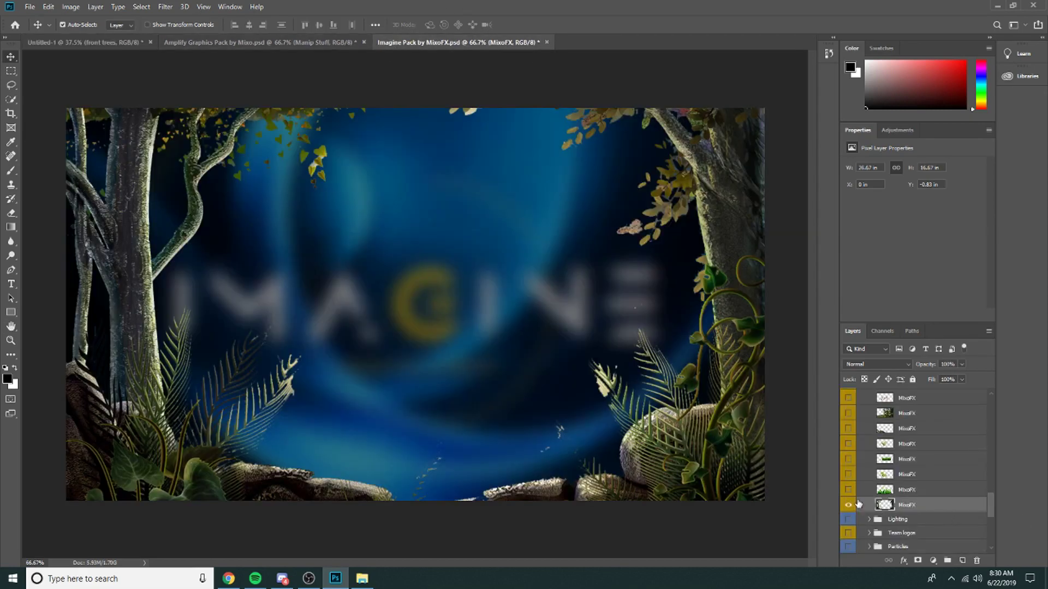
{"action": "scroll", "coordinate": [917, 480], "scroll_direction": "down", "scroll_amount": 3}
{"action": "scroll", "coordinate": [932, 468], "scroll_direction": "down", "scroll_amount": 1}
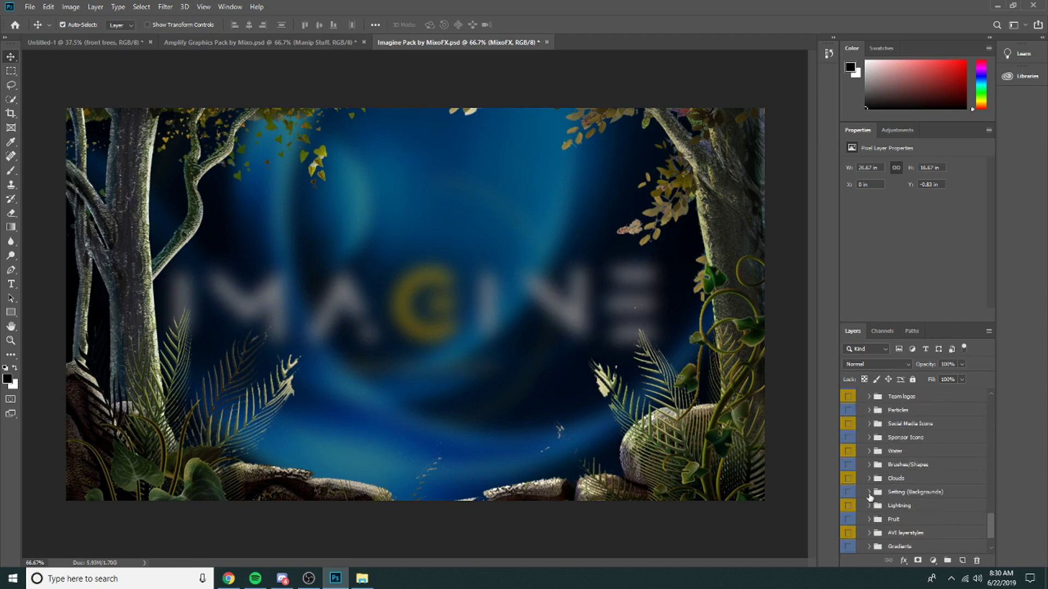
{"action": "left_click", "coordinate": [869, 492]}
{"action": "scroll", "coordinate": [876, 475], "scroll_direction": "down", "scroll_amount": 4}
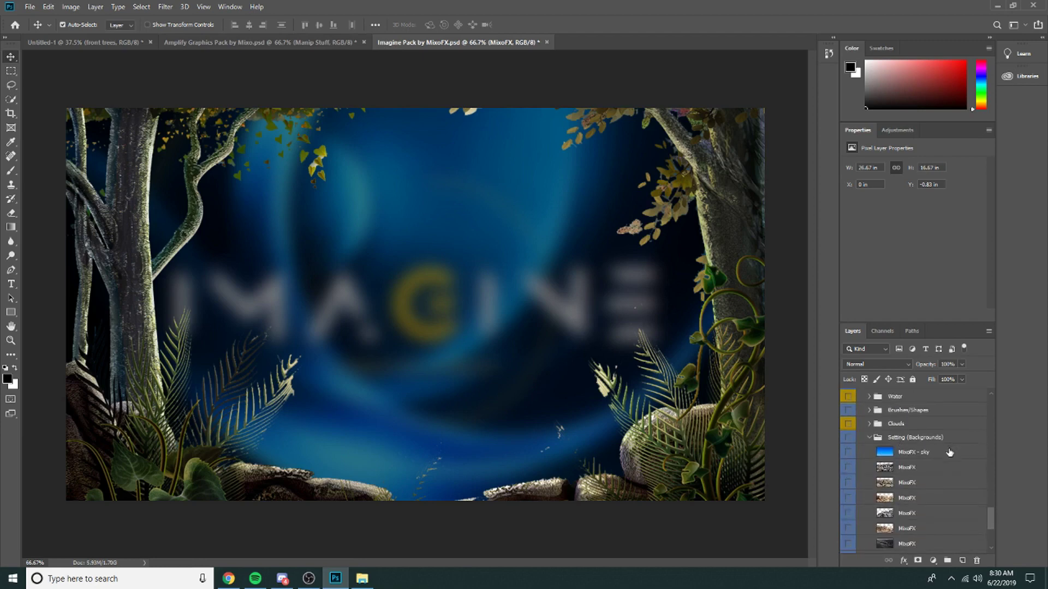
- Show the MixoFX - sky background layer and duplicate it into the Untitled-1 header document
{"action": "left_click", "coordinate": [848, 452]}
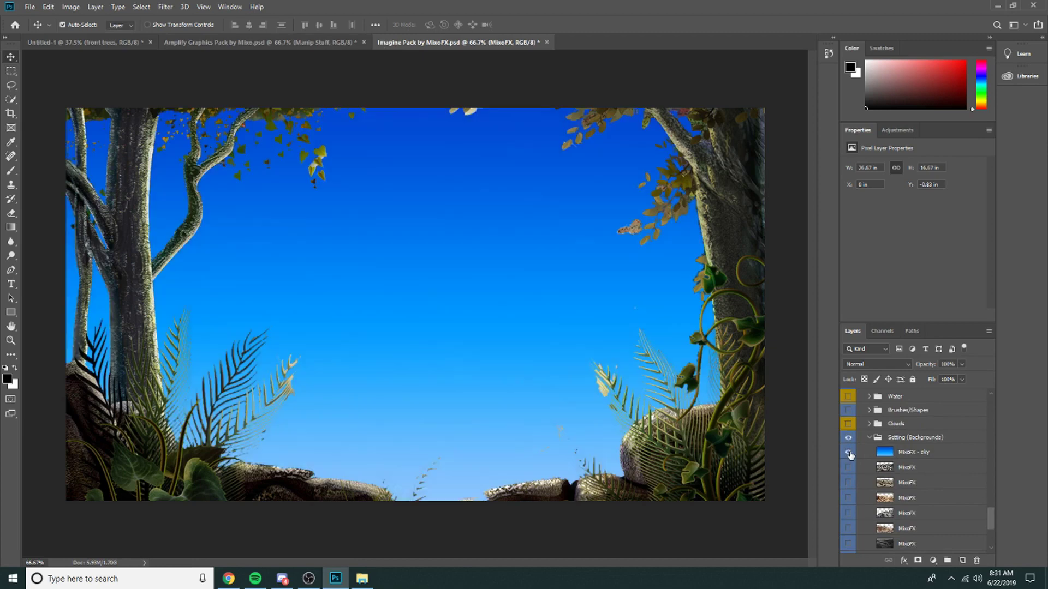
{"action": "right_click", "coordinate": [942, 455]}
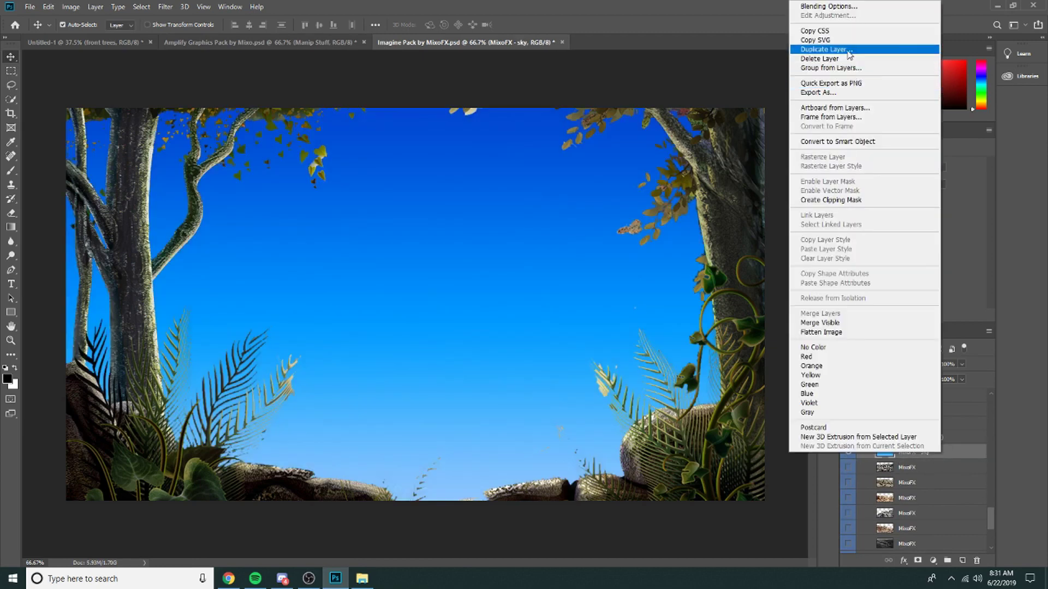
{"action": "left_click", "coordinate": [873, 48]}
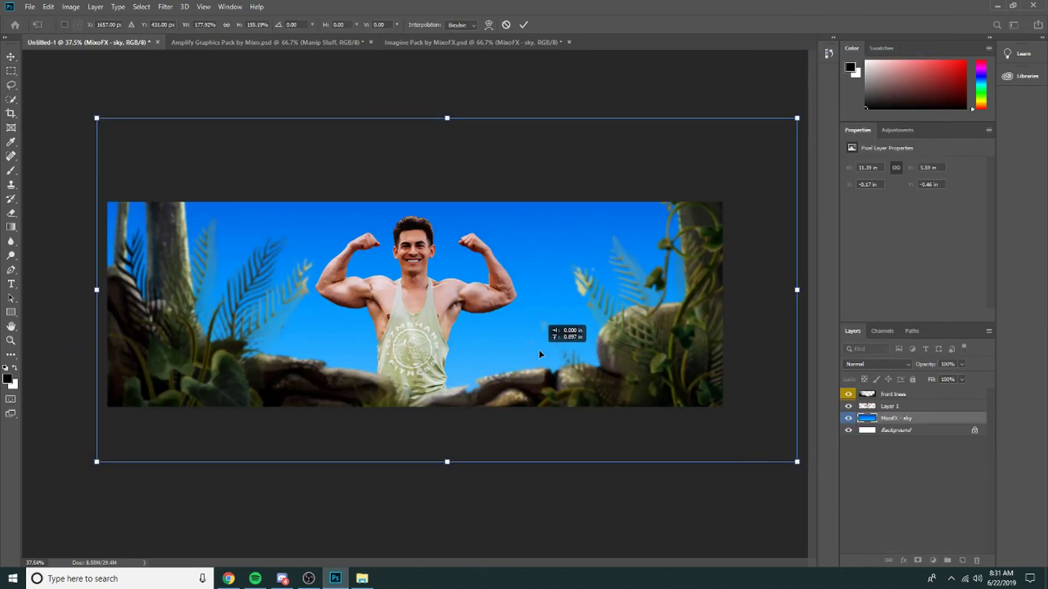
- Scale the sky layer to about 11.39 by 5.59 in and position it behind the man to cover the whole header
{"action": "left_click_drag", "start_coordinate": [539, 355], "coordinate": [519, 334]}
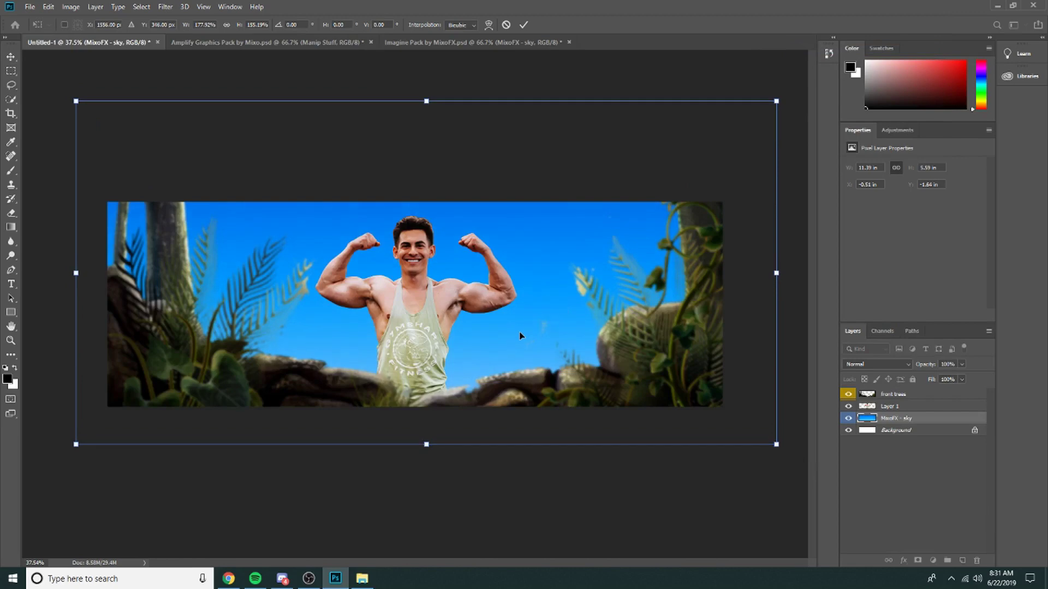
{"action": "key", "text": "Return"}
{"action": "key", "text": "ctrl+0"}
{"action": "scroll", "coordinate": [503, 261], "scroll_direction": "up", "scroll_amount": 3}
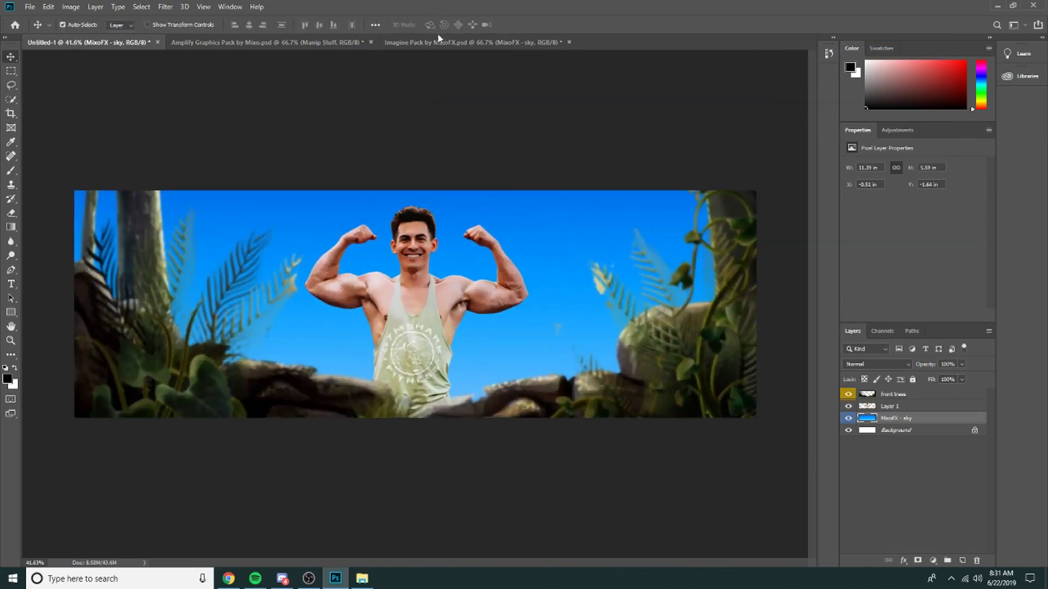
- Switch to Imagine Pack by MixoFX.psd, expand the Clouds layer group and hide the forest layer
{"action": "left_click", "coordinate": [437, 41]}
{"action": "scroll", "coordinate": [958, 488], "scroll_direction": "down", "scroll_amount": 1}
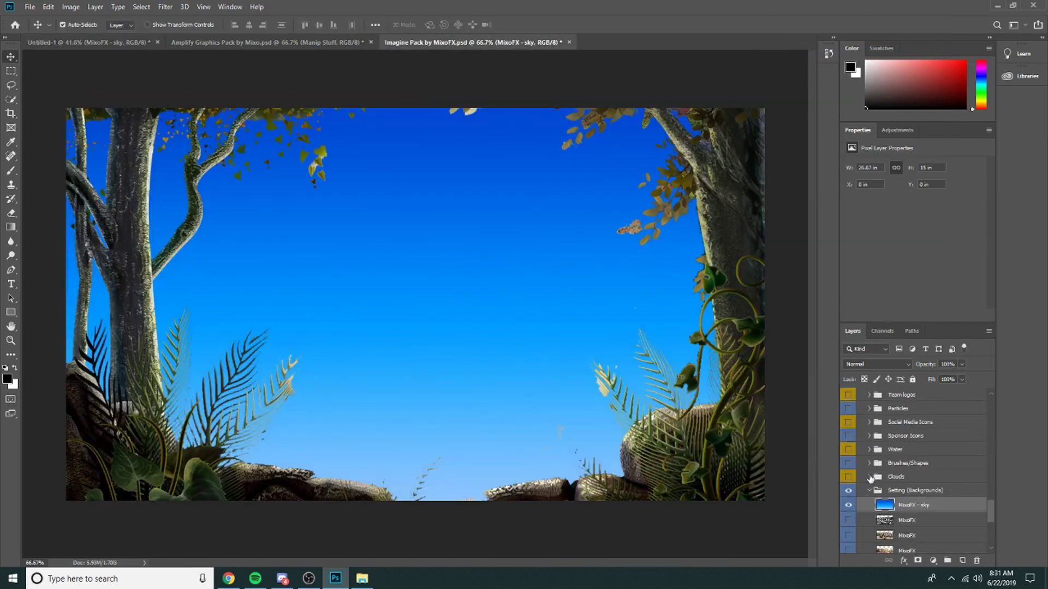
{"action": "left_click", "coordinate": [869, 477]}
{"action": "scroll", "coordinate": [895, 479], "scroll_direction": "up", "scroll_amount": 3}
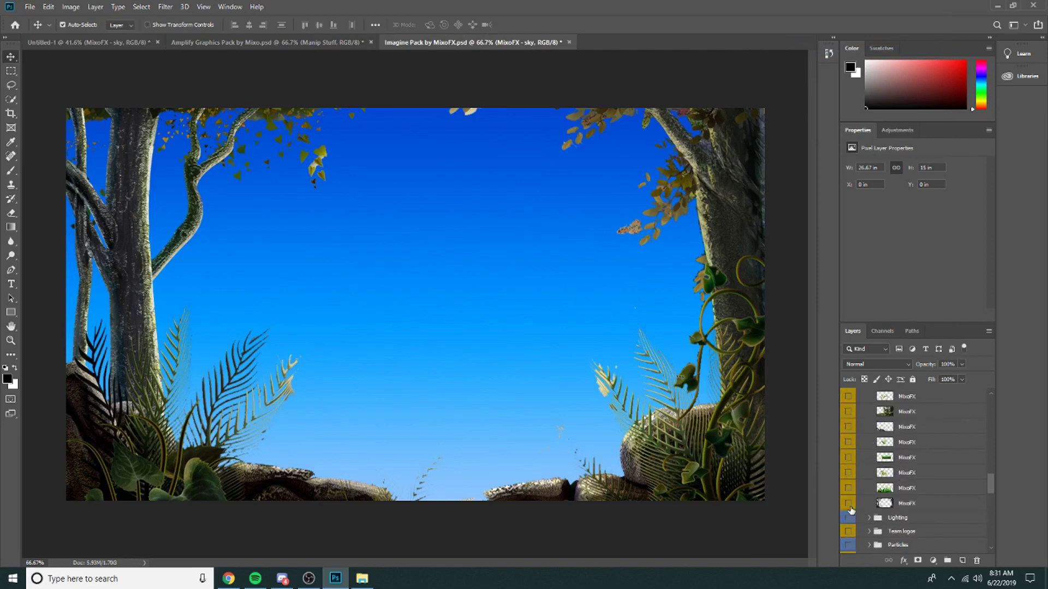
{"action": "left_click", "coordinate": [848, 505]}
{"action": "scroll", "coordinate": [895, 491], "scroll_direction": "down", "scroll_amount": 5}
- Preview the first cloud layers and duplicate the second layer of the Clouds group into Untitled-1
{"action": "left_click", "coordinate": [849, 453]}
{"action": "left_click", "coordinate": [849, 453]}
{"action": "left_click", "coordinate": [847, 437]}
{"action": "left_click", "coordinate": [847, 438]}
{"action": "left_click", "coordinate": [847, 452]}
{"action": "right_click", "coordinate": [930, 453]}
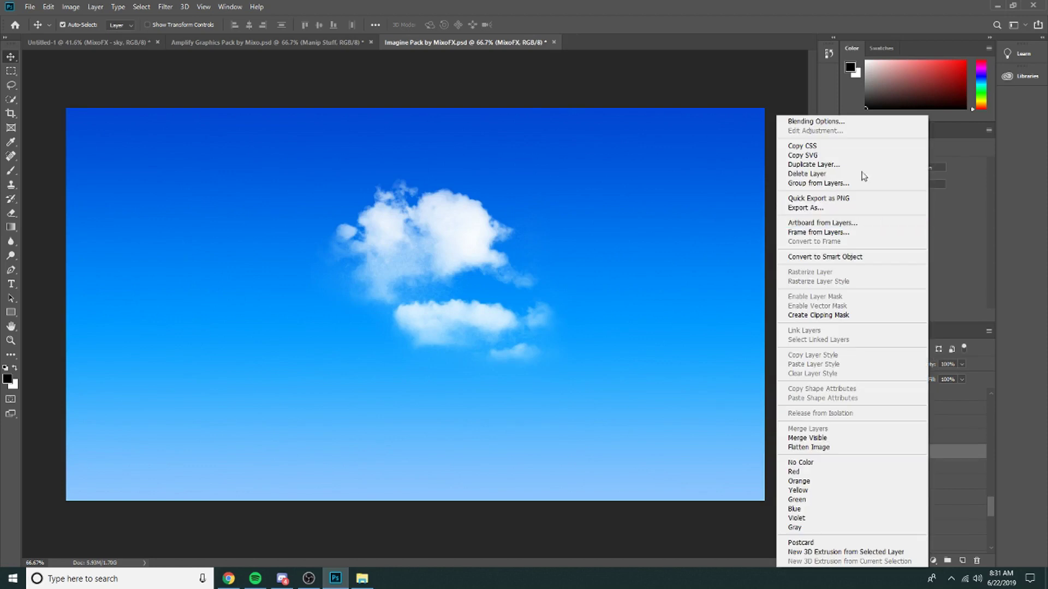
{"action": "left_click", "coordinate": [831, 163]}
{"action": "left_click", "coordinate": [488, 202]}
{"action": "left_click", "coordinate": [550, 202]}
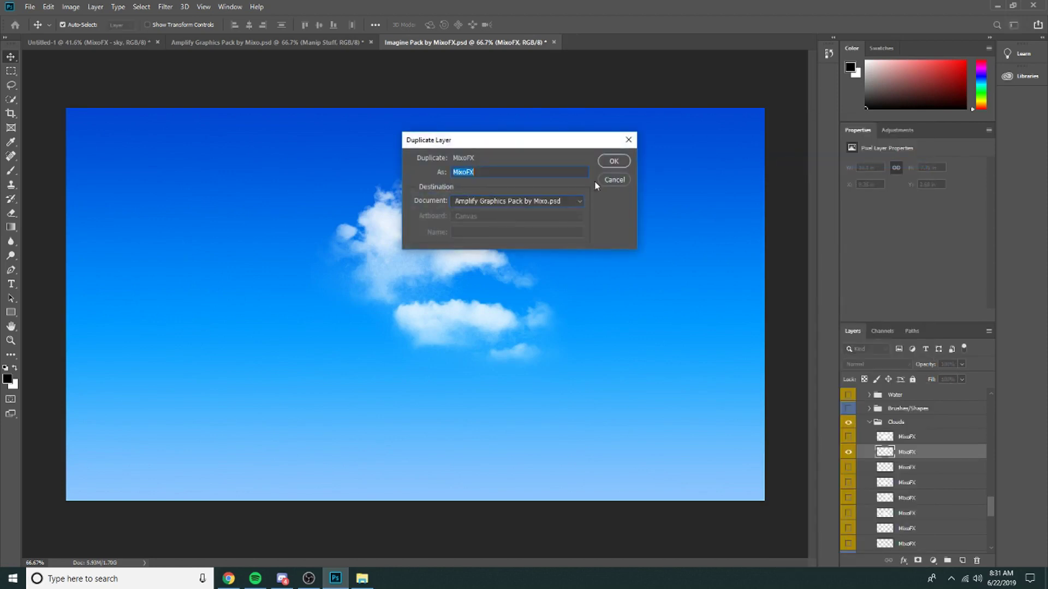
{"action": "left_click", "coordinate": [485, 201]}
{"action": "left_click", "coordinate": [480, 222]}
{"action": "left_click", "coordinate": [613, 161]}
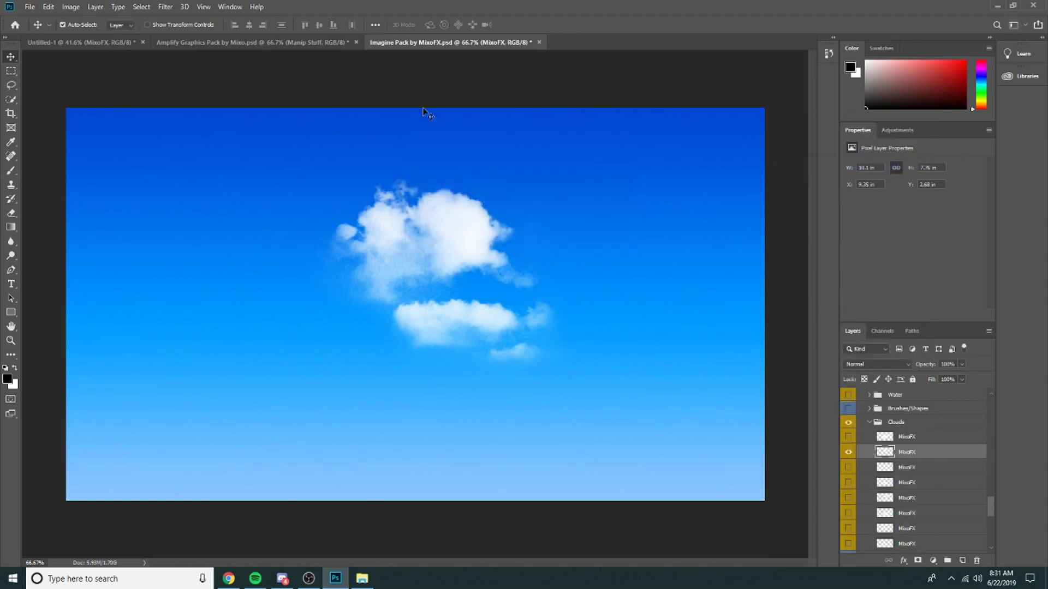
- In Untitled-1, name the imported cloud layer "clouds" and move it to the header's upper-left corner behind the tree
{"action": "left_click", "coordinate": [119, 48]}
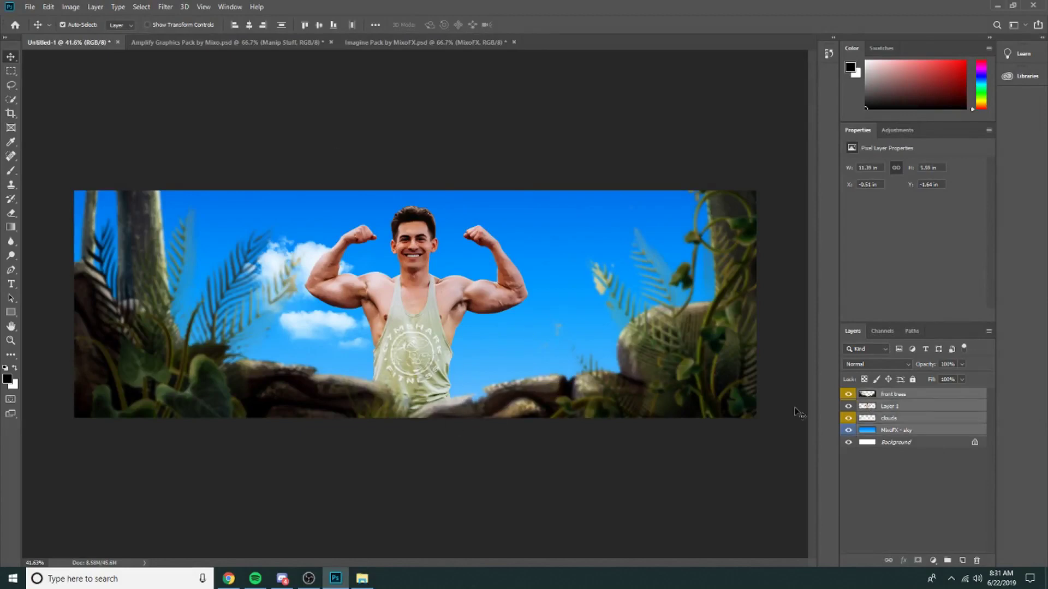
{"action": "left_click", "coordinate": [907, 419]}
{"action": "left_click_drag", "start_coordinate": [318, 279], "coordinate": [166, 208]}
- Copy the cloud to the right side of the header, then transform and reposition the copy behind the trees
{"action": "left_click_drag", "start_coordinate": [245, 232], "coordinate": [698, 276]}
{"action": "key", "text": "ctrl+t"}
{"action": "left_click_drag", "start_coordinate": [622, 177], "coordinate": [704, 268]}
{"action": "key", "text": "Return"}
{"action": "left_click_drag", "start_coordinate": [584, 297], "coordinate": [674, 285]}
- Duplicate the copied cloud and transform the new copy to fill the sky between the man and the right-hand rocks
{"action": "key", "text": "ctrl+j"}
{"action": "key", "text": "ctrl+t"}
{"action": "left_click_drag", "start_coordinate": [464, 183], "coordinate": [703, 297]}
{"action": "key", "text": "Return"}
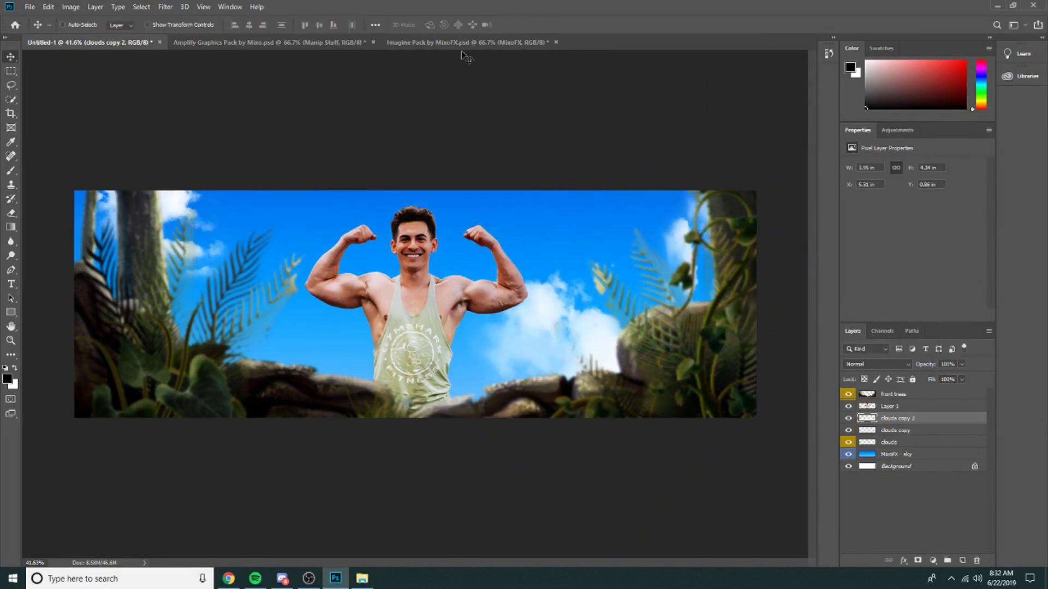
- Duplicate the wispy cloud, the fifth layer of the Clouds group in Imagine Pack by MixoFX.psd, into Untitled-1
{"action": "left_click", "coordinate": [467, 42]}
{"action": "left_click", "coordinate": [849, 537]}
{"action": "left_click", "coordinate": [849, 538]}
{"action": "right_click", "coordinate": [906, 538]}
{"action": "left_click", "coordinate": [931, 132]}
{"action": "left_click", "coordinate": [512, 201]}
{"action": "left_click", "coordinate": [511, 214]}
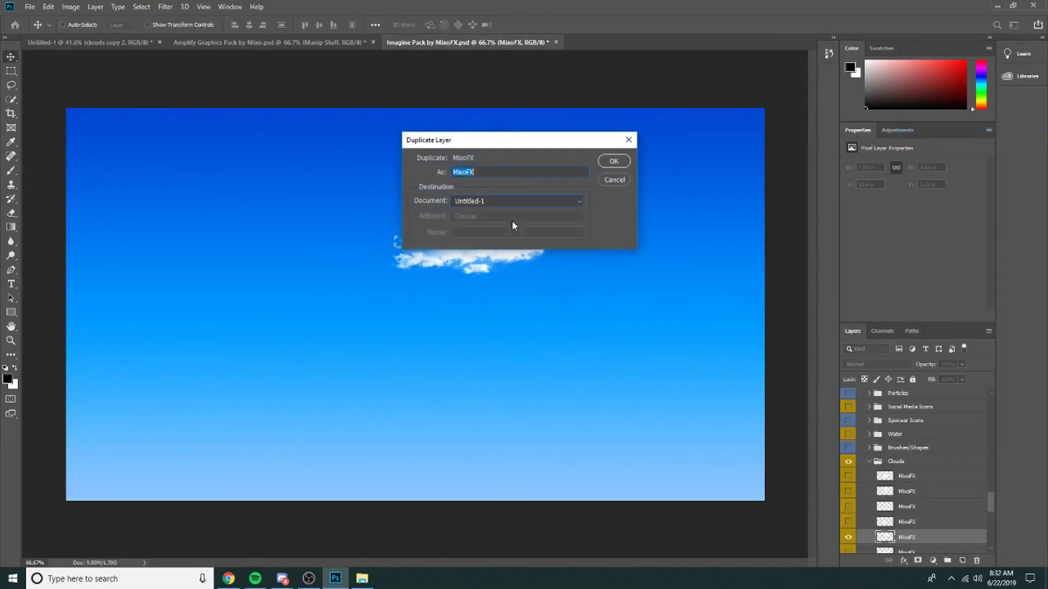
{"action": "left_click", "coordinate": [613, 162]}
- Move and transform the wispy cloud so it sits under the man's raised arm, above the left-hand rocks
{"action": "left_click", "coordinate": [91, 42]}
{"action": "left_click_drag", "start_coordinate": [578, 339], "coordinate": [481, 313]}
{"action": "mouse_move", "coordinate": [395, 290]}
{"action": "left_mouse_down"}
{"action": "mouse_move", "coordinate": [374, 285]}
{"action": "mouse_move", "coordinate": [383, 279]}
{"action": "left_mouse_up"}
{"action": "key", "text": "Return"}
- Duplicate the wispy cloud, transform the copy to about 3.04 by 1.86 in and place it above the man's head
{"action": "key", "text": "ctrl+j"}
{"action": "left_click_drag", "start_coordinate": [351, 315], "coordinate": [537, 199]}
{"action": "key", "text": "ctrl+t"}
{"action": "left_click_drag", "start_coordinate": [578, 152], "coordinate": [474, 352]}
{"action": "left_click_drag", "start_coordinate": [588, 188], "coordinate": [646, 174]}
{"action": "left_click_drag", "start_coordinate": [668, 147], "coordinate": [699, 271]}
{"action": "key", "text": "Return"}
{"action": "left_click_drag", "start_coordinate": [491, 217], "coordinate": [394, 201]}
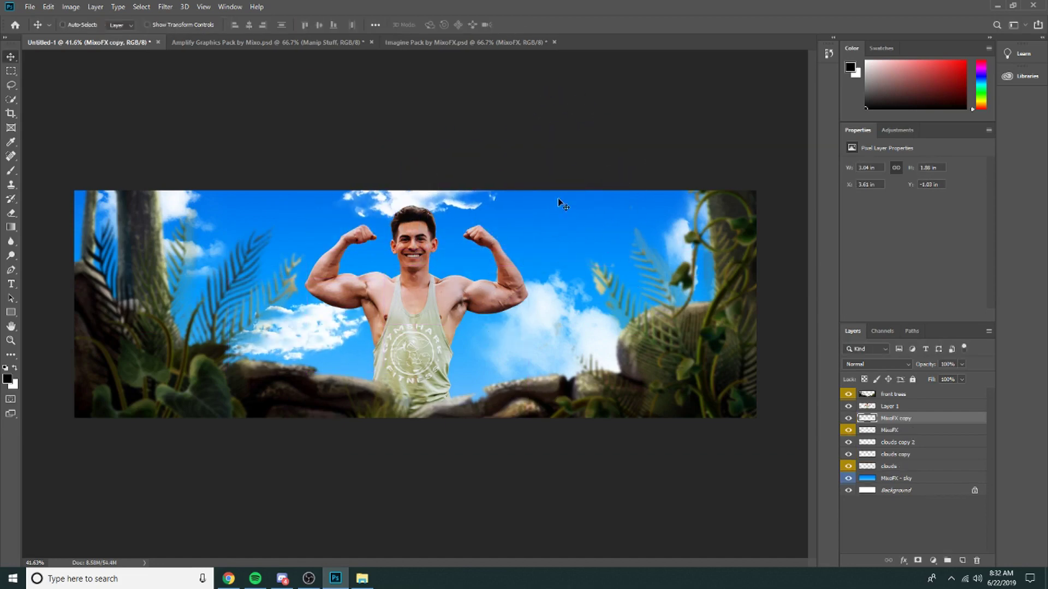
- Merge the five cloud layers, from MixoFX copy down to clouds, and compare the header with the merged layer hidden and shown
{"action": "scroll", "coordinate": [521, 219], "scroll_direction": "down", "scroll_amount": 6}
{"action": "scroll", "coordinate": [502, 227], "scroll_direction": "up", "scroll_amount": 11}
{"action": "scroll", "coordinate": [551, 234], "scroll_direction": "down", "scroll_amount": 5}
{"action": "left_click", "coordinate": [920, 467], "text": "shift"}
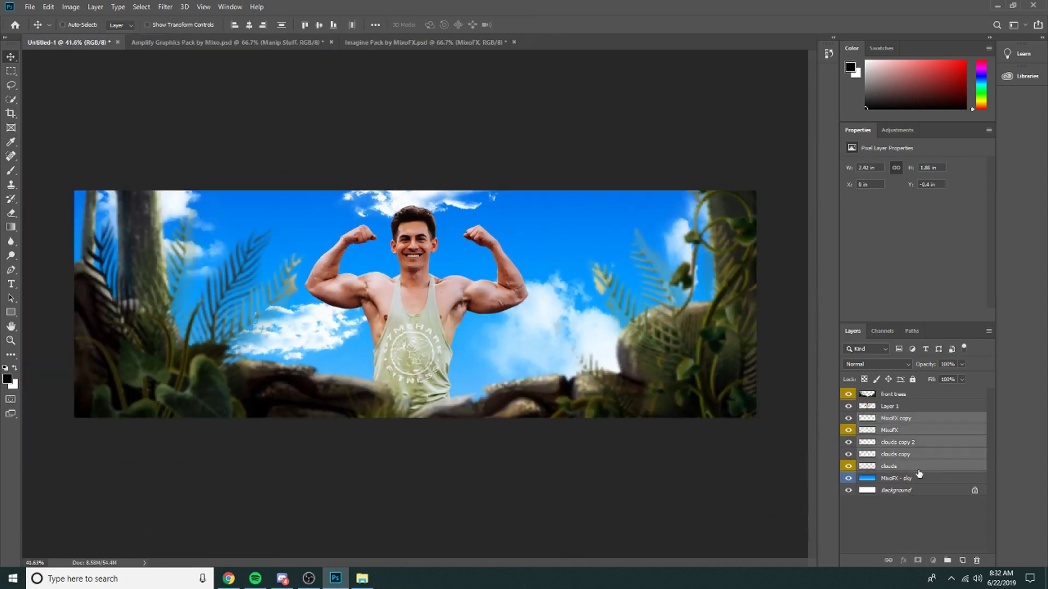
{"action": "key", "text": "ctrl+e"}
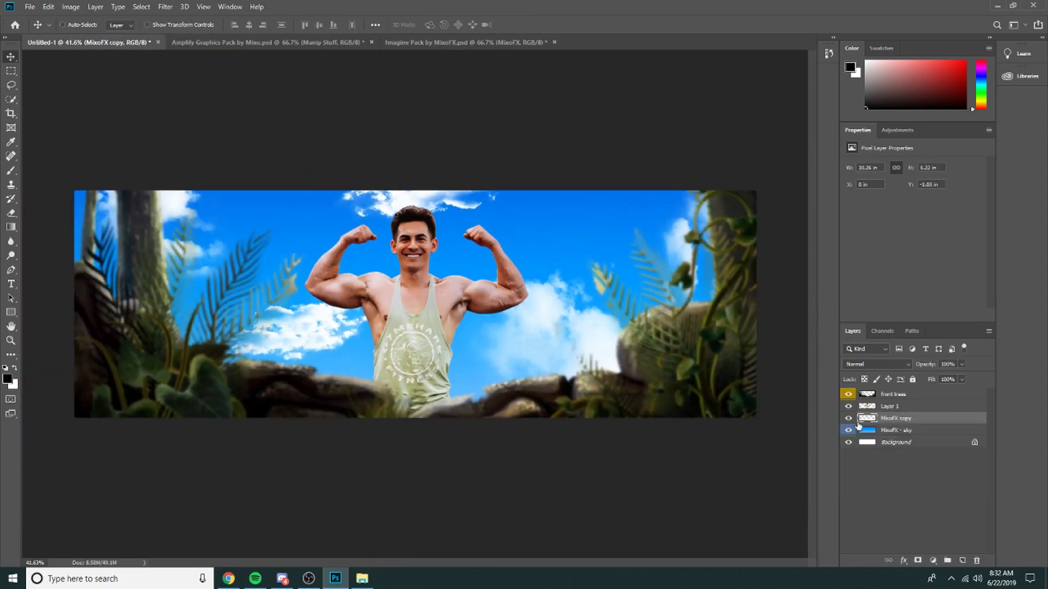
{"action": "left_click", "coordinate": [850, 419]}
{"action": "left_click", "coordinate": [850, 420]}
{"action": "left_click", "coordinate": [850, 420]}
{"action": "left_click", "coordinate": [850, 420]}
- Erase the hard cut-out edge around the man's hair on Layer 1 with a Soft Round eraser of about 47 px
{"action": "scroll", "coordinate": [421, 202], "scroll_direction": "up", "scroll_amount": 10}
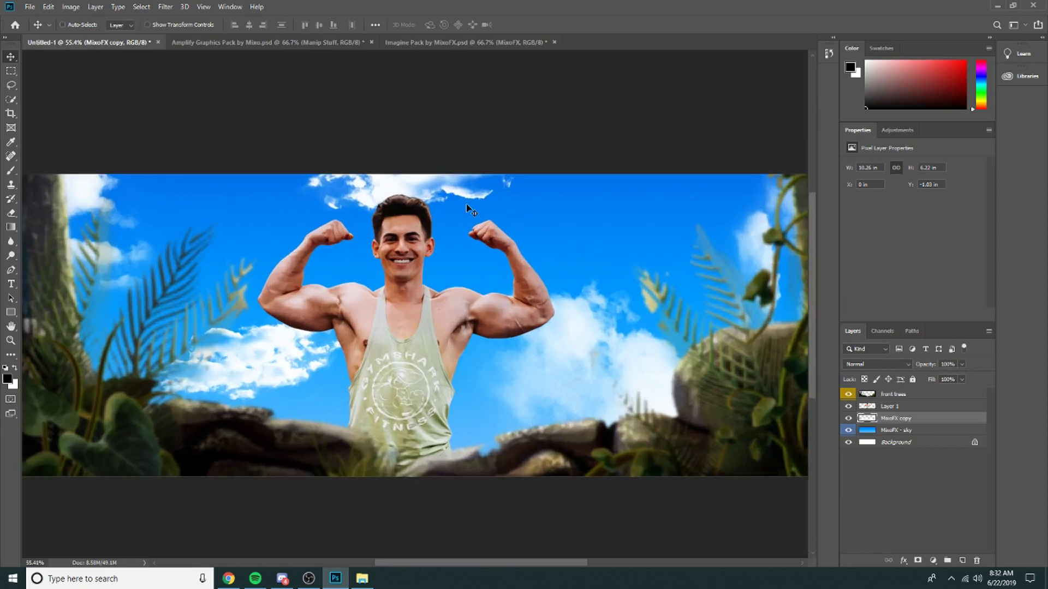
{"action": "scroll", "coordinate": [355, 185], "scroll_direction": "up", "scroll_amount": 3}
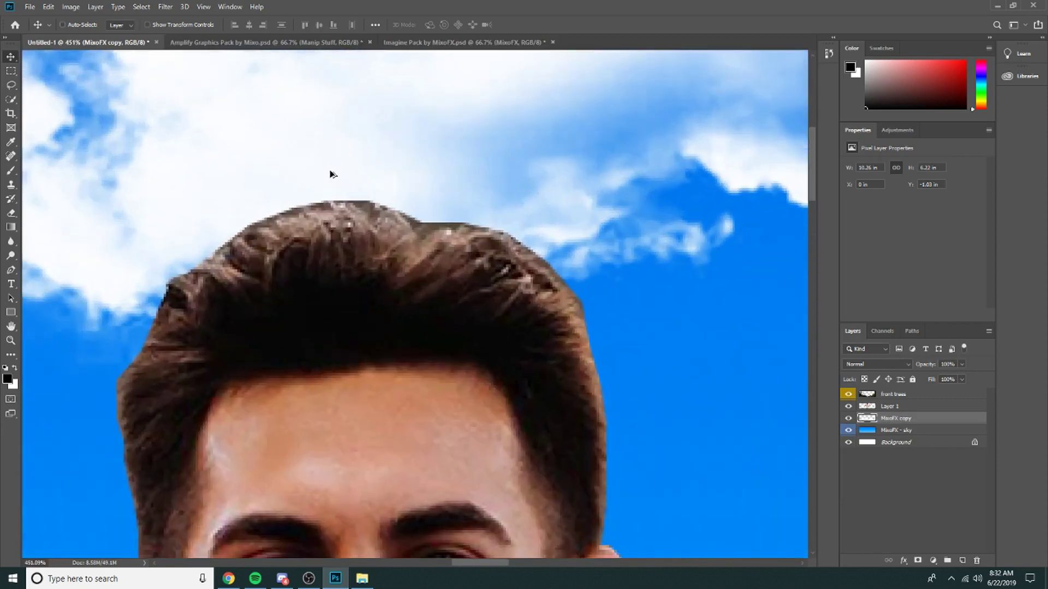
{"action": "scroll", "coordinate": [487, 224], "scroll_direction": "down", "scroll_amount": 2}
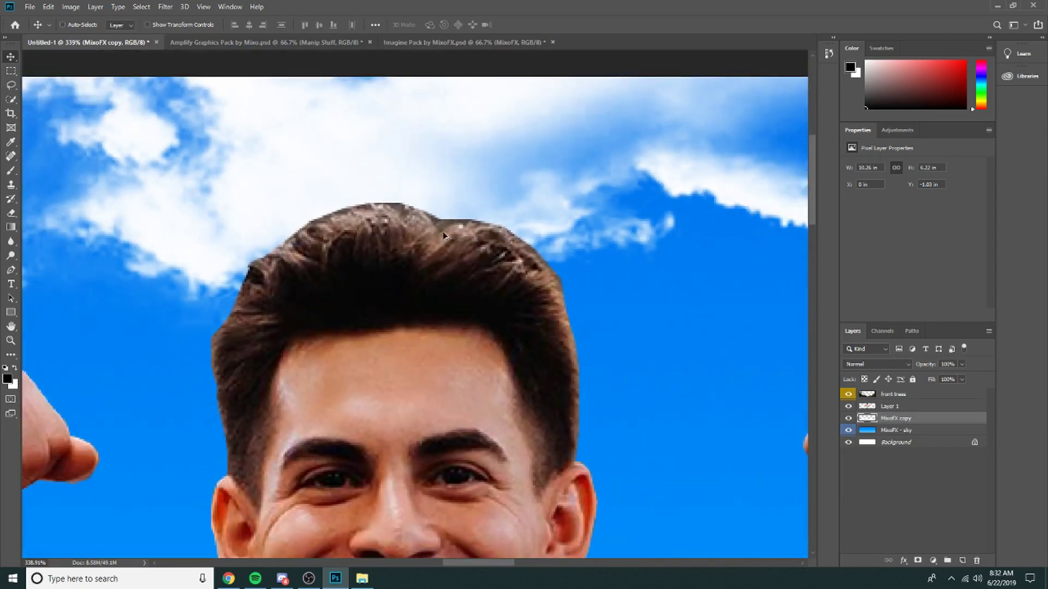
{"action": "left_click", "coordinate": [925, 408]}
{"action": "left_click", "coordinate": [11, 214]}
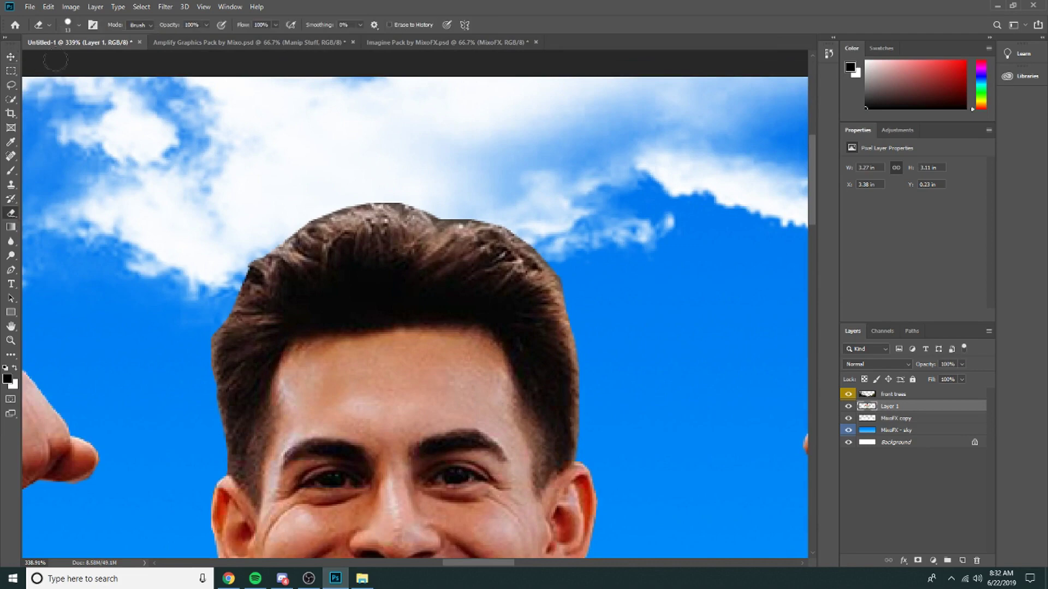
{"action": "left_click", "coordinate": [71, 24]}
{"action": "left_click", "coordinate": [20, 130]}
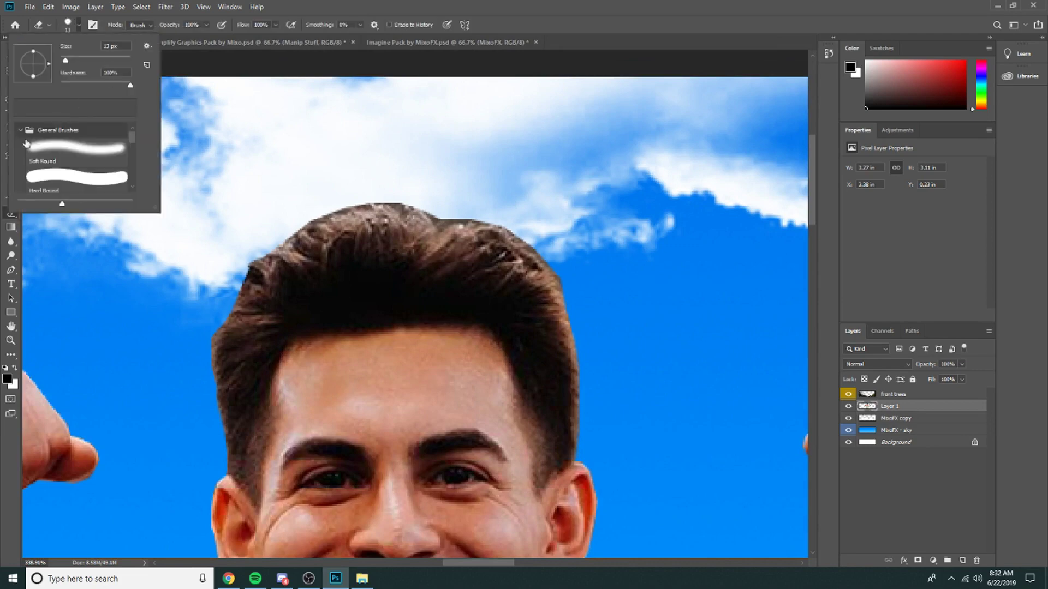
{"action": "left_click", "coordinate": [92, 157]}
{"action": "left_click_drag", "start_coordinate": [74, 59], "coordinate": [77, 59]}
{"action": "left_click", "coordinate": [230, 163]}
{"action": "mouse_move", "coordinate": [232, 250]}
{"action": "left_mouse_down"}
{"action": "mouse_move", "coordinate": [199, 267]}
{"action": "mouse_move", "coordinate": [183, 301]}
{"action": "mouse_move", "coordinate": [191, 363]}
{"action": "left_mouse_up"}
{"action": "scroll", "coordinate": [167, 418], "scroll_direction": "down", "scroll_amount": 6}
{"action": "left_click_drag", "start_coordinate": [289, 288], "coordinate": [228, 294]}
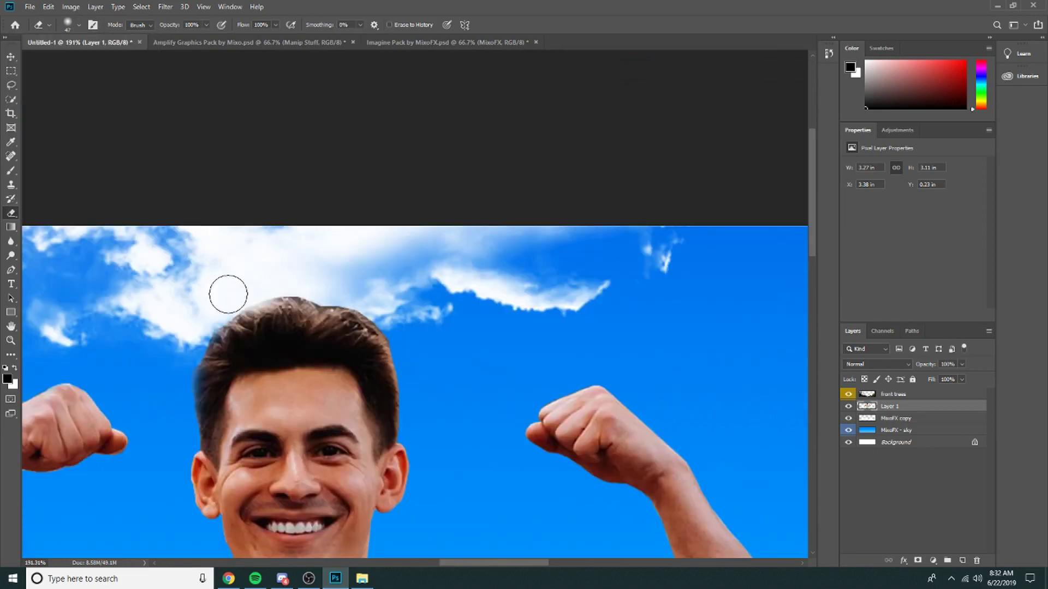
{"action": "scroll", "coordinate": [228, 295], "scroll_direction": "down", "scroll_amount": 5}
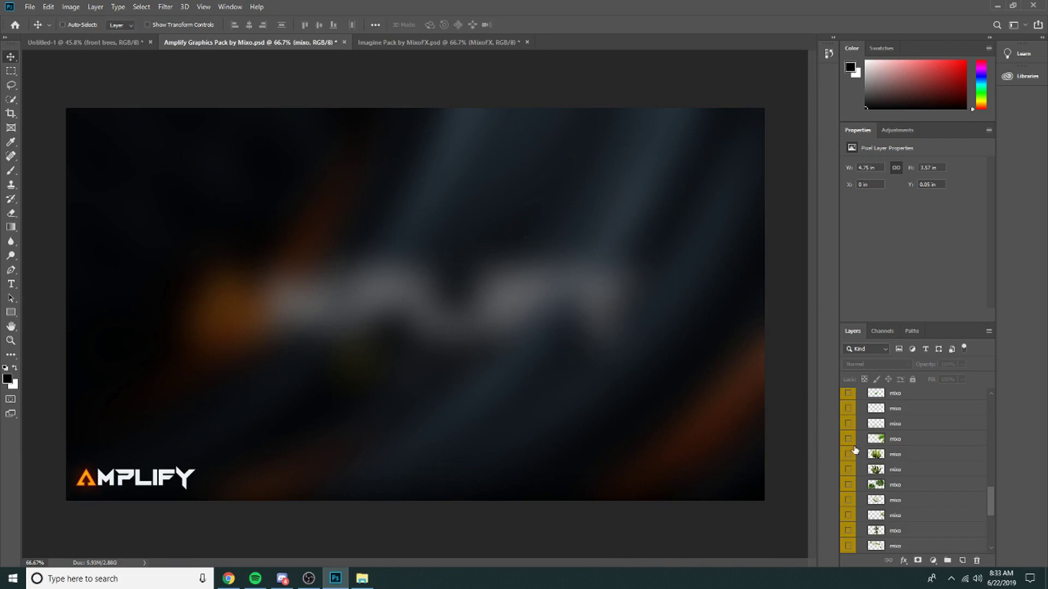
- Show the layer with large tropical leaves in Amplify Graphics Pack by Mixo.psd and duplicate it into Untitled-1
{"action": "left_click", "coordinate": [848, 440]}
{"action": "right_click", "coordinate": [929, 446]}
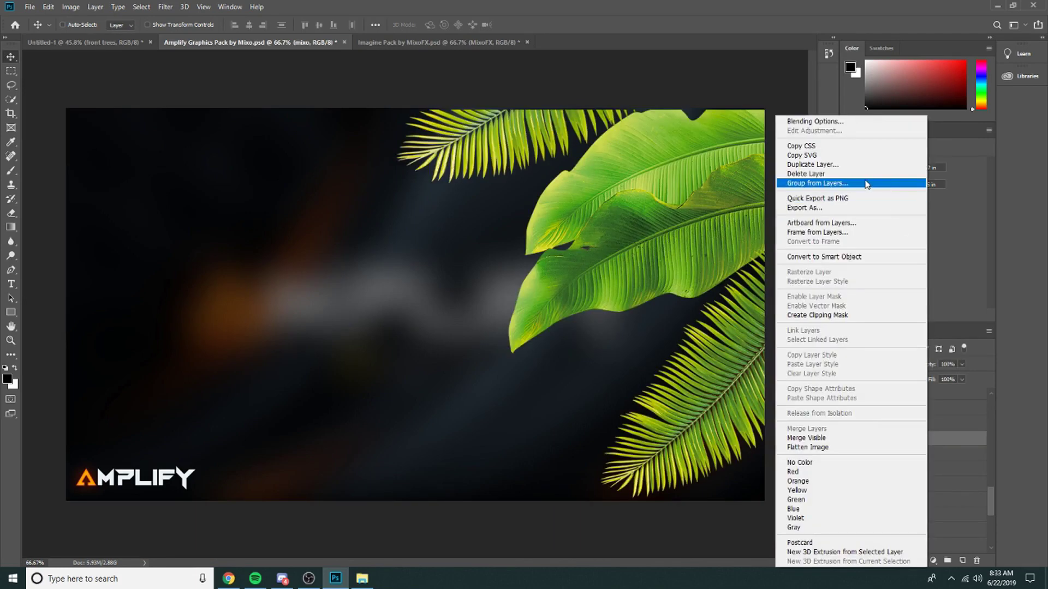
{"action": "left_click", "coordinate": [808, 162]}
{"action": "left_click", "coordinate": [532, 201]}
{"action": "left_click", "coordinate": [531, 221]}
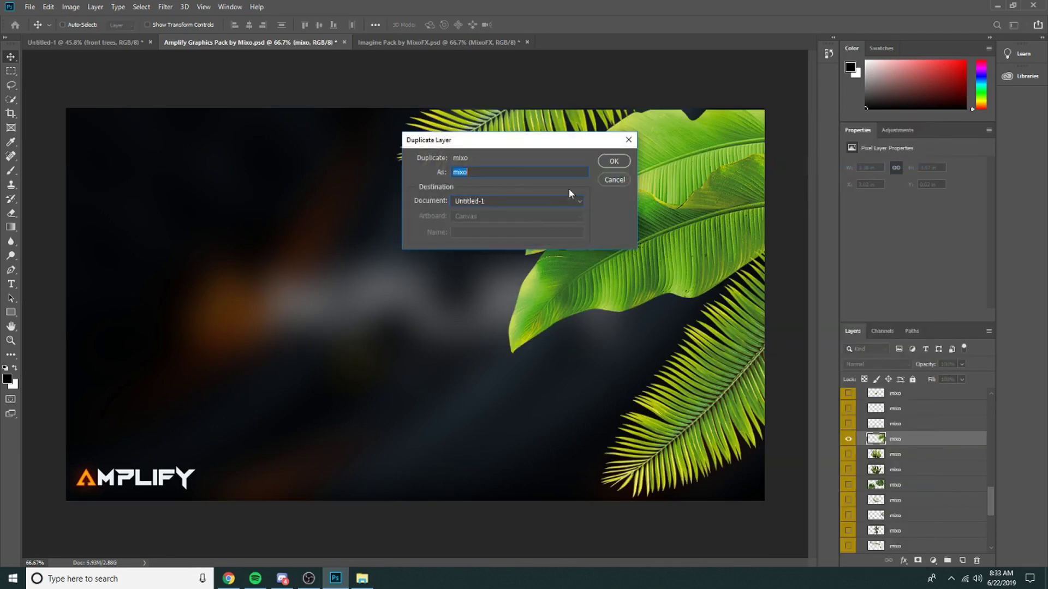
{"action": "left_click", "coordinate": [607, 164]}
- Move the tropical leaves layer to the right edge of the header and scale it down
{"action": "left_click", "coordinate": [97, 44]}
{"action": "left_click_drag", "start_coordinate": [482, 299], "coordinate": [758, 325]}
{"action": "key", "text": "ctrl+t"}
{"action": "left_click_drag", "start_coordinate": [365, 181], "coordinate": [354, 346]}
{"action": "left_click_drag", "start_coordinate": [651, 366], "coordinate": [690, 297]}
{"action": "key", "text": "Return"}
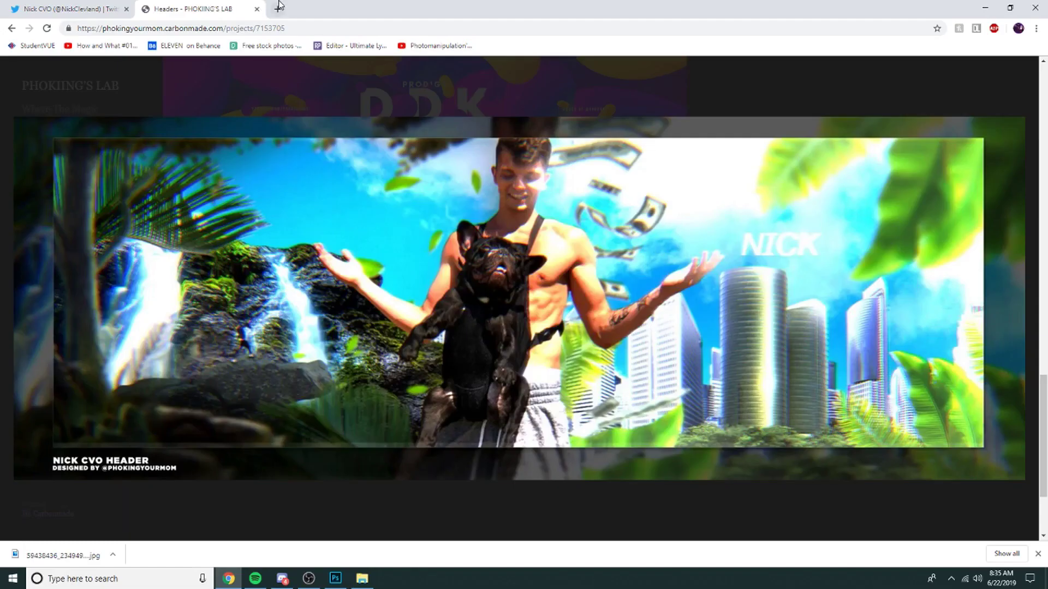
- Open the Pexels free stock photo site in a new browser tab and search for "mountain"
{"action": "left_click", "coordinate": [278, 8]}
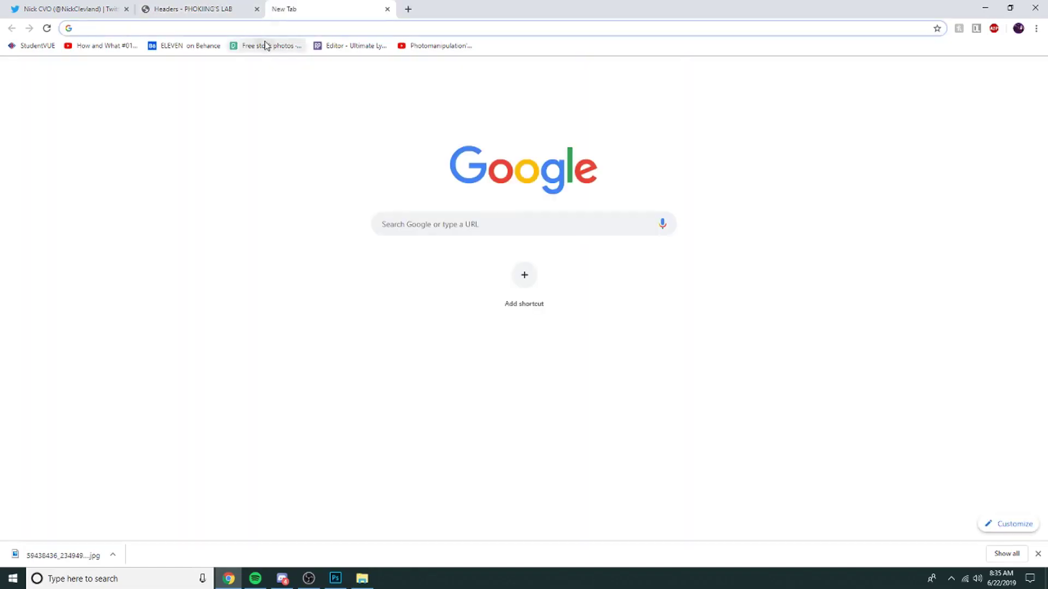
{"action": "left_click", "coordinate": [268, 46]}
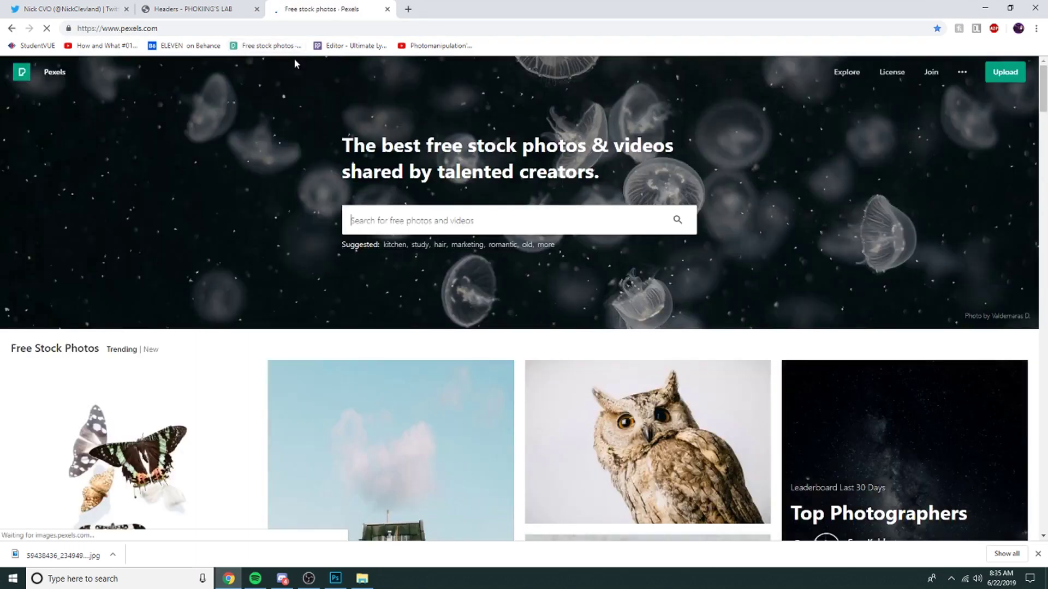
{"action": "left_click", "coordinate": [501, 207]}
{"action": "type", "text": "mountain"}
{"action": "key", "text": "Return"}
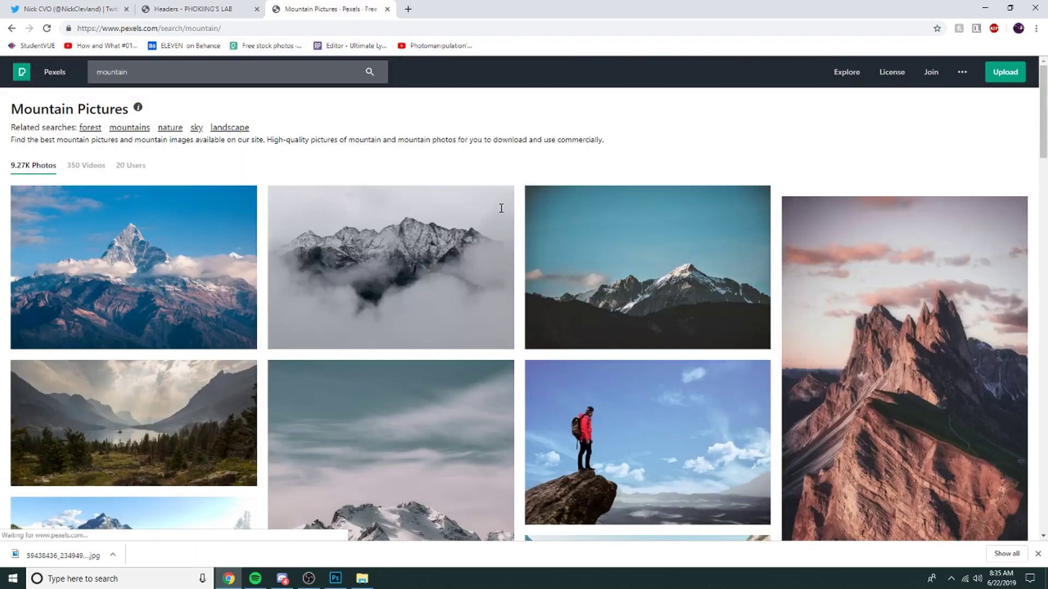
- Browse the mountain search results and open the photo of a rocky brown cliff above a hazy valley
{"action": "scroll", "coordinate": [434, 220], "scroll_direction": "down", "scroll_amount": 2}
{"action": "scroll", "coordinate": [434, 219], "scroll_direction": "down", "scroll_amount": 2}
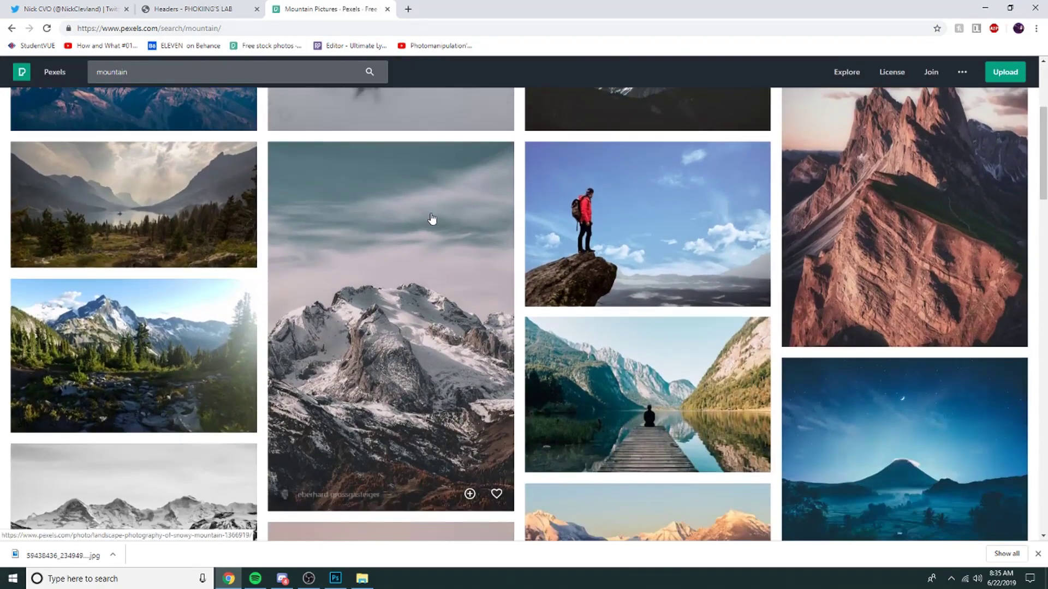
{"action": "scroll", "coordinate": [431, 218], "scroll_direction": "up", "scroll_amount": 4}
{"action": "scroll", "coordinate": [679, 334], "scroll_direction": "down", "scroll_amount": 4}
{"action": "scroll", "coordinate": [679, 334], "scroll_direction": "down", "scroll_amount": 8}
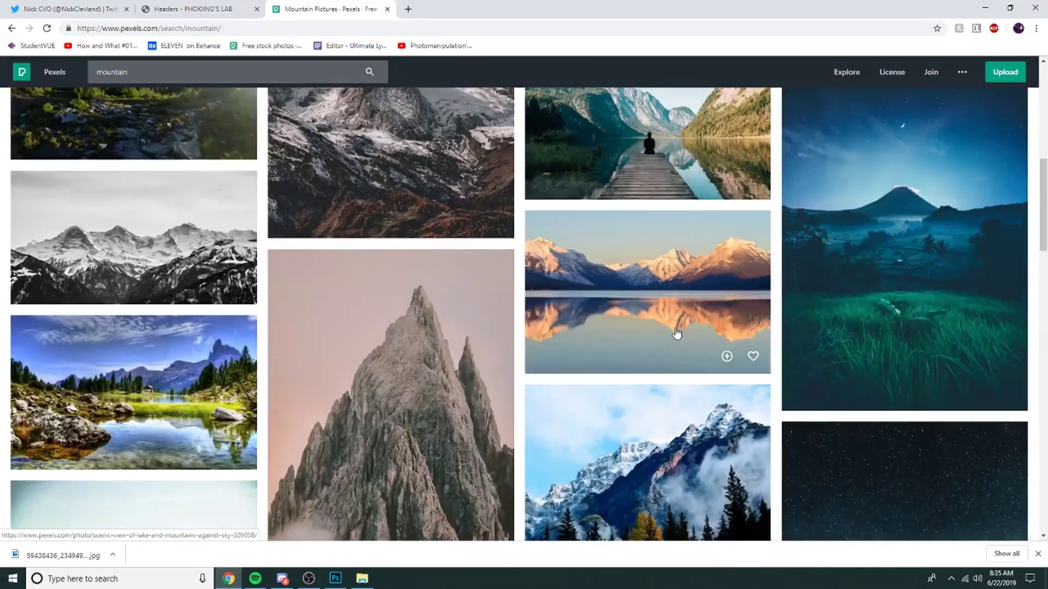
{"action": "scroll", "coordinate": [608, 333], "scroll_direction": "down", "scroll_amount": 5}
{"action": "scroll", "coordinate": [607, 333], "scroll_direction": "down", "scroll_amount": 5}
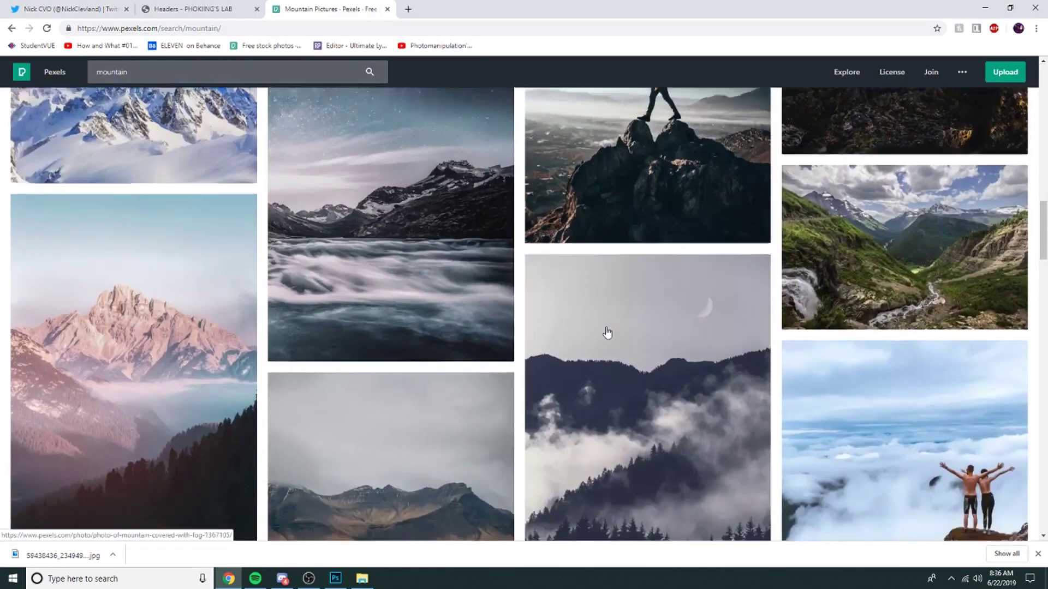
{"action": "left_click", "coordinate": [606, 332]}
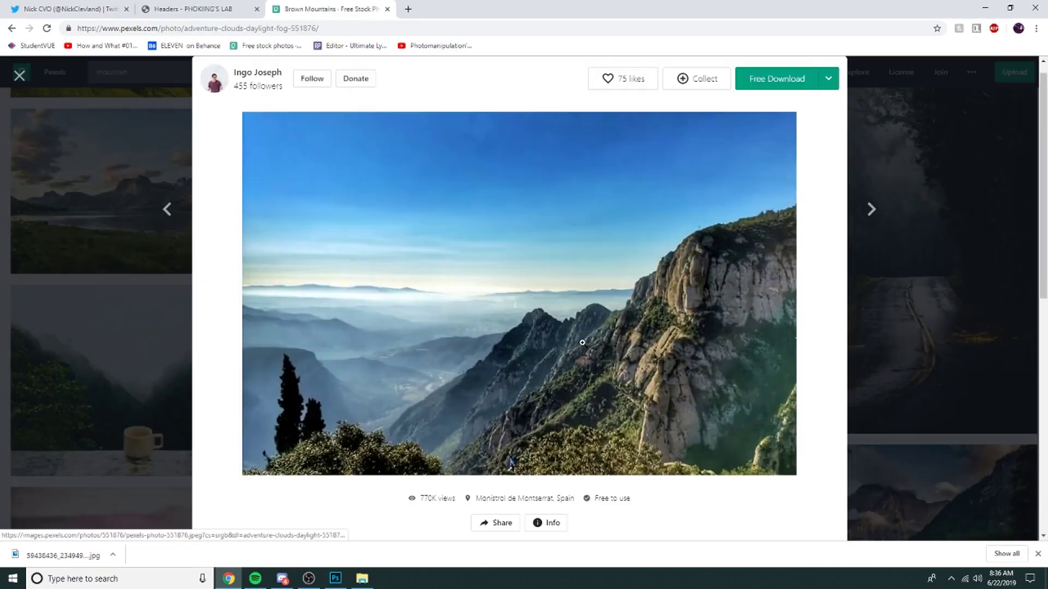
- Save the cliff photo as an image file and place it in the Untitled-1 header in Photoshop
{"action": "left_click", "coordinate": [652, 328]}
{"action": "left_click", "coordinate": [651, 328]}
{"action": "right_click", "coordinate": [652, 328]}
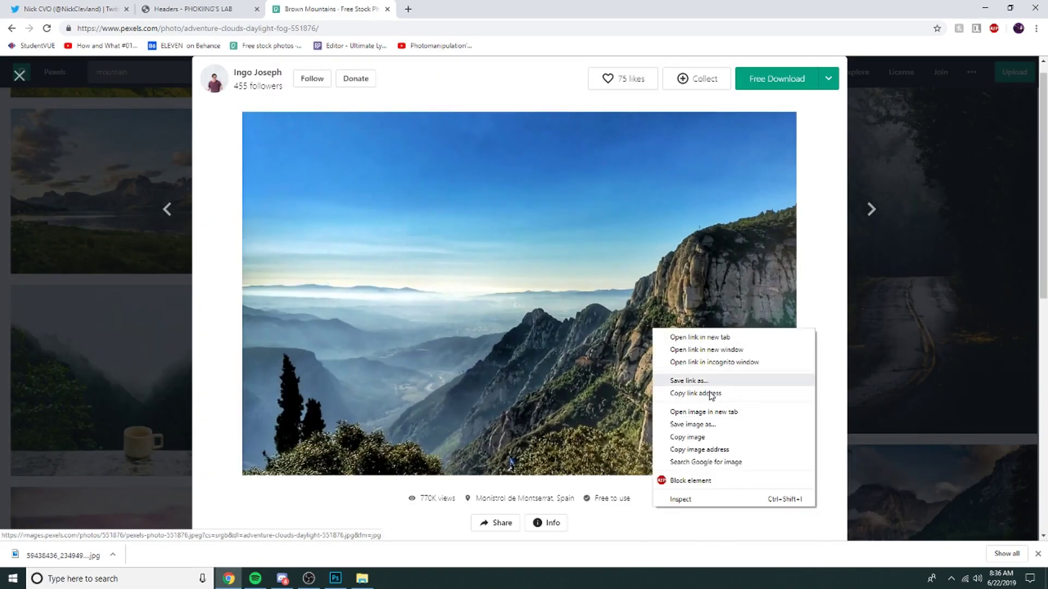
{"action": "left_click", "coordinate": [704, 424]}
{"action": "left_click", "coordinate": [429, 276]}
{"action": "left_click_drag", "start_coordinate": [52, 560], "coordinate": [185, 65]}
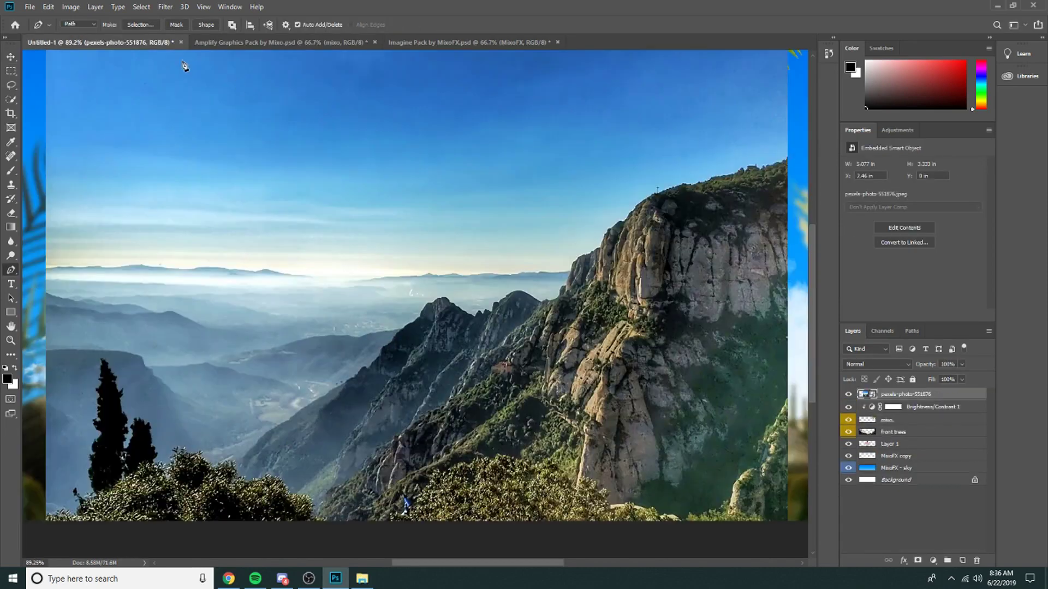
- Lasso the rocky cliff, copy it to its own layer, and delete the placed pexels-photo-551876 layer
{"action": "left_click", "coordinate": [11, 85]}
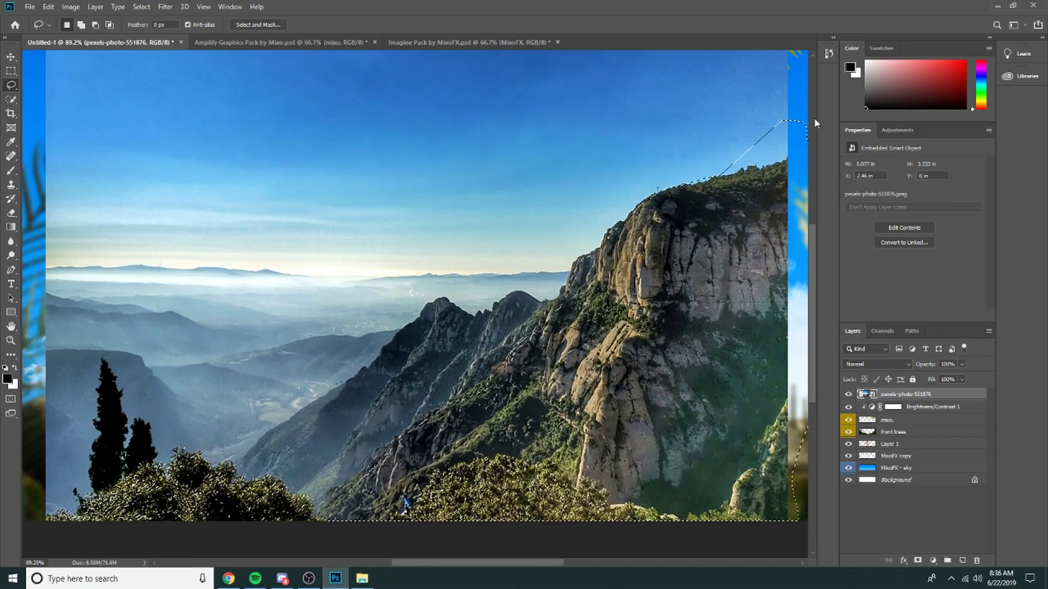
{"action": "scroll", "coordinate": [669, 179], "scroll_direction": "down", "scroll_amount": 2}
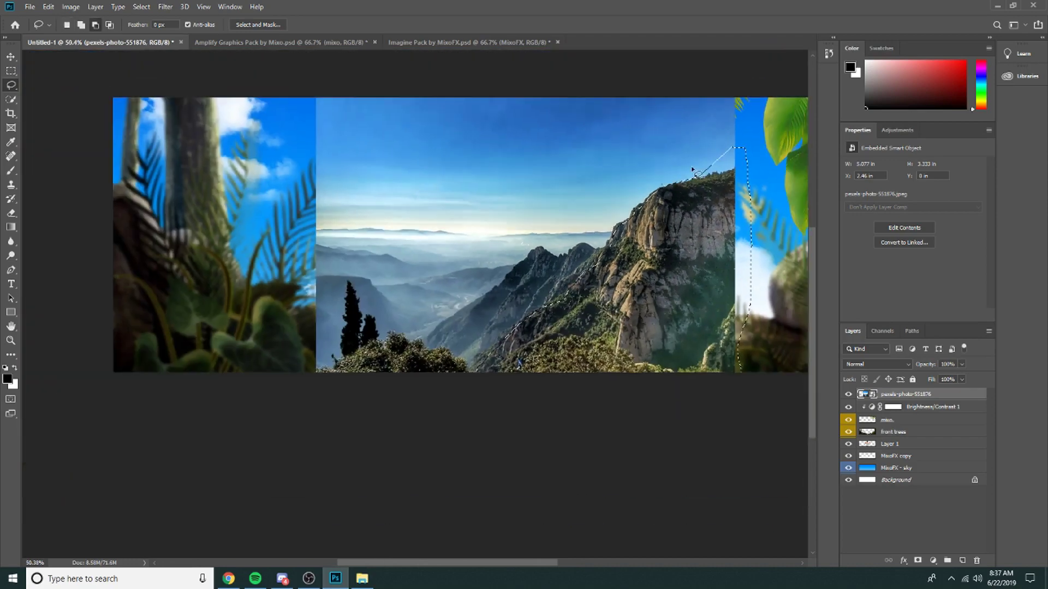
{"action": "scroll", "coordinate": [757, 132], "scroll_direction": "up", "scroll_amount": 1}
{"action": "scroll", "coordinate": [757, 132], "scroll_direction": "down", "scroll_amount": 4}
{"action": "scroll", "coordinate": [715, 117], "scroll_direction": "up", "scroll_amount": 5}
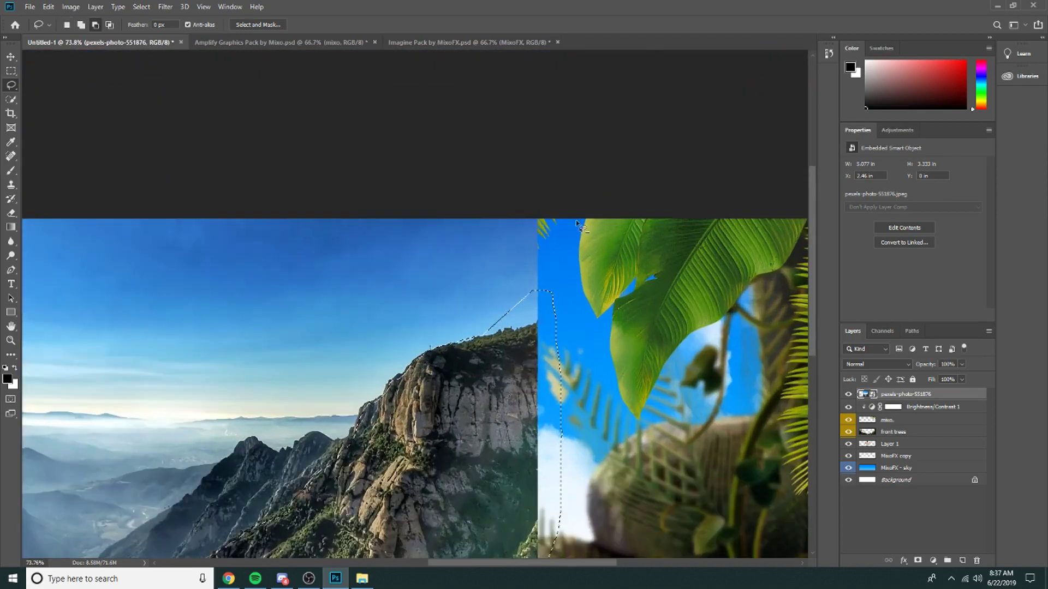
{"action": "scroll", "coordinate": [578, 213], "scroll_direction": "down", "scroll_amount": 4}
{"action": "key", "text": "ctrl+j"}
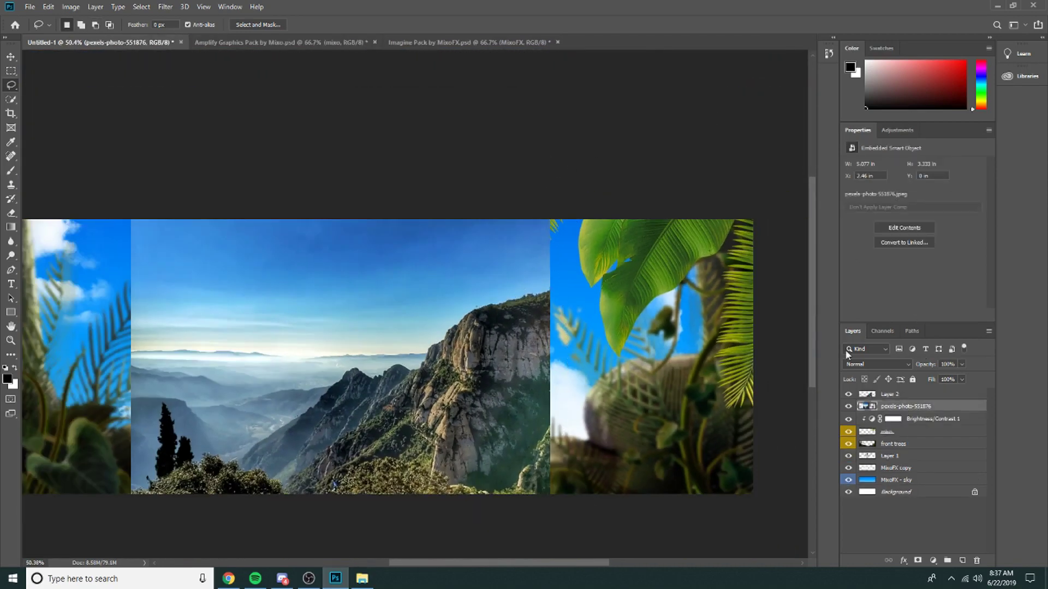
{"action": "scroll", "coordinate": [607, 299], "scroll_direction": "up", "scroll_amount": 5}
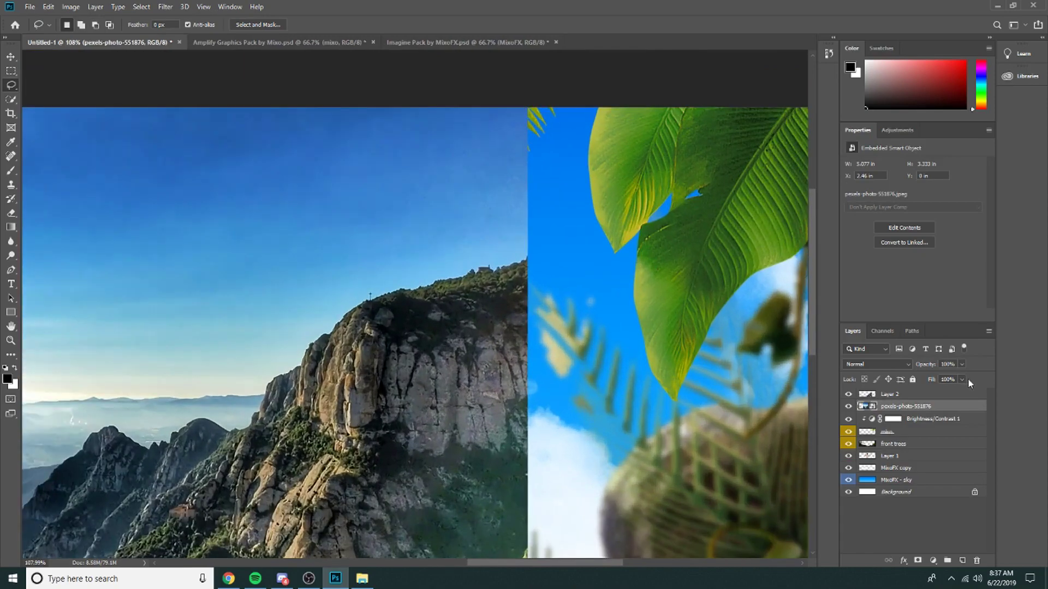
{"action": "key", "text": "Delete"}
- Select the large patch of leftover sky above the cliff's summit and delete it from Layer 2
{"action": "scroll", "coordinate": [588, 302], "scroll_direction": "up", "scroll_amount": 4}
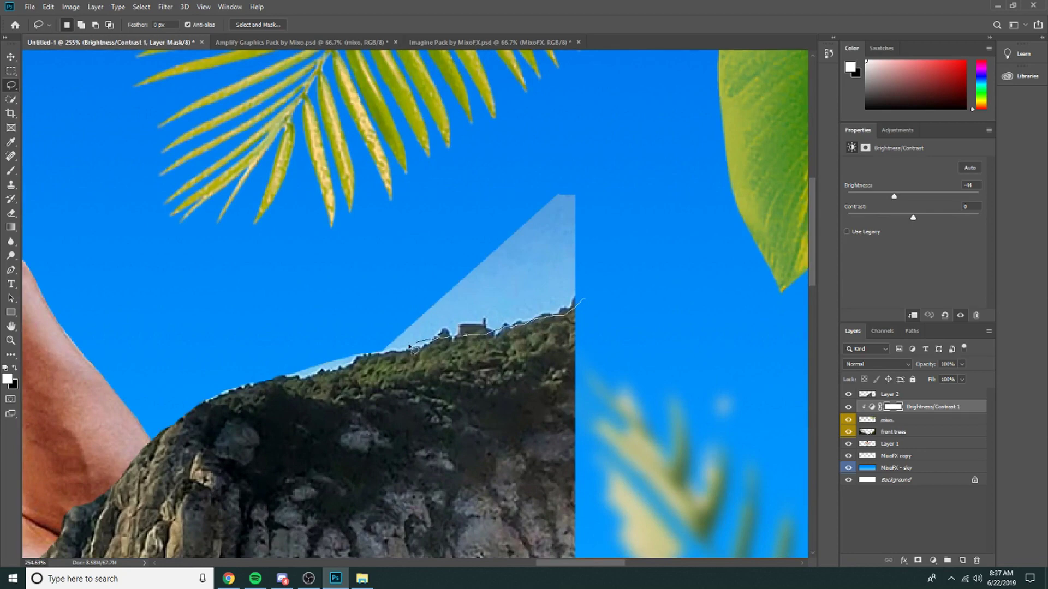
{"action": "mouse_move", "coordinate": [335, 363]}
{"action": "left_mouse_down"}
{"action": "mouse_move", "coordinate": [250, 377]}
{"action": "mouse_move", "coordinate": [568, 161]}
{"action": "mouse_move", "coordinate": [607, 292]}
{"action": "mouse_move", "coordinate": [574, 310]}
{"action": "left_mouse_up"}
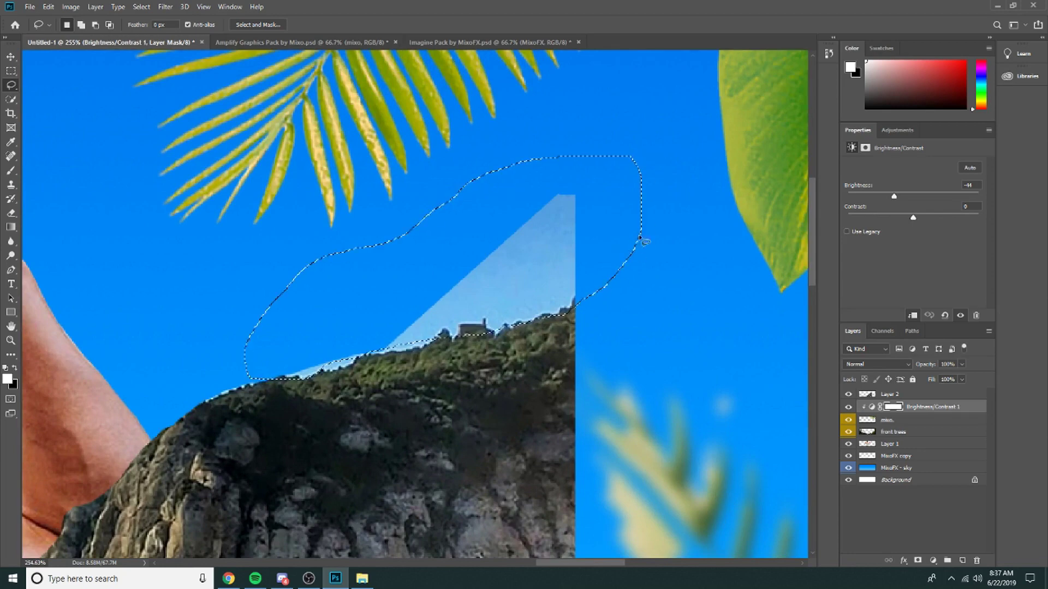
{"action": "left_click", "coordinate": [896, 393]}
{"action": "key", "text": "Delete"}
{"action": "key", "text": "ctrl+d"}
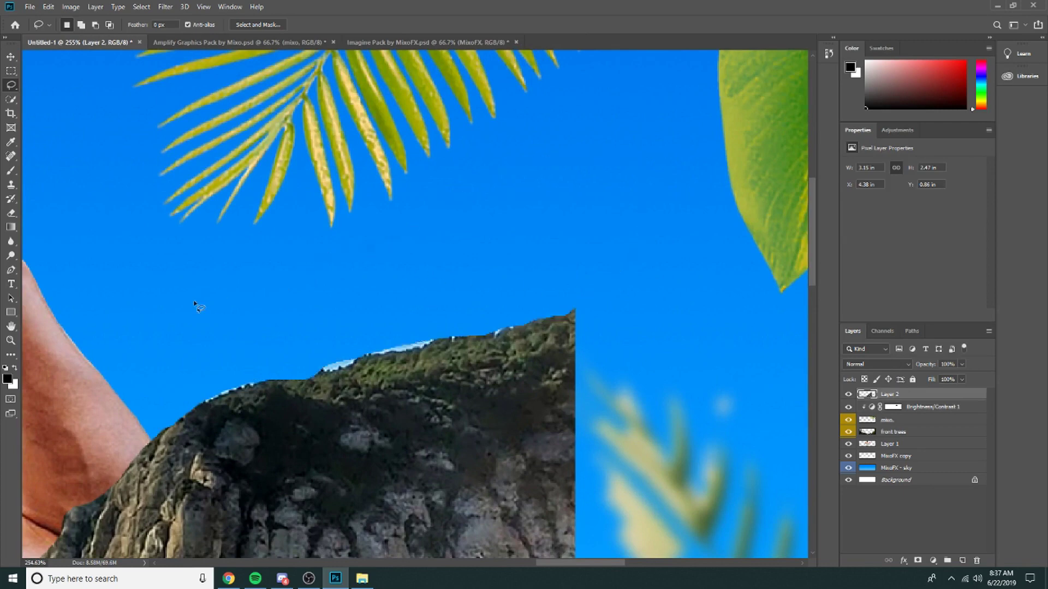
- Trim the remaining pale sky fringe along the cliff's ridge and clear the selection
{"action": "left_click_drag", "start_coordinate": [235, 403], "coordinate": [279, 386]}
{"action": "mouse_move", "coordinate": [448, 346]}
{"action": "left_mouse_down"}
{"action": "mouse_move", "coordinate": [424, 317]}
{"action": "mouse_move", "coordinate": [225, 351]}
{"action": "mouse_move", "coordinate": [175, 395]}
{"action": "mouse_move", "coordinate": [187, 403]}
{"action": "mouse_move", "coordinate": [235, 394]}
{"action": "left_mouse_up"}
{"action": "key", "text": "Delete"}
{"action": "left_click", "coordinate": [11, 71]}
{"action": "left_click", "coordinate": [212, 120]}
- Place the cliff layer directly beneath Layer 1, behind the man and foreground foliage, and nudge it slightly
{"action": "scroll", "coordinate": [480, 206], "scroll_direction": "down", "scroll_amount": 10}
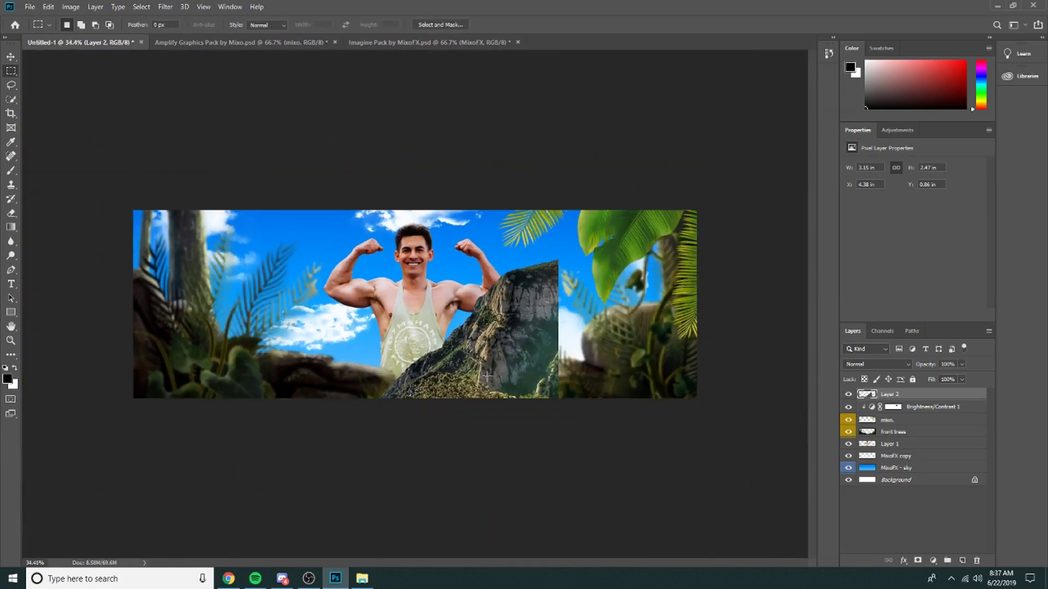
{"action": "key", "text": "v"}
{"action": "left_click_drag", "start_coordinate": [895, 403], "coordinate": [896, 440]}
{"action": "mouse_move", "coordinate": [499, 333]}
{"action": "left_mouse_down"}
{"action": "mouse_move", "coordinate": [518, 309]}
{"action": "mouse_move", "coordinate": [509, 328]}
{"action": "left_mouse_up"}
- Try stretching the cliff into a wide slope that fills the area behind the foliage to the man's right
{"action": "key", "text": "ctrl+t"}
{"action": "left_click_drag", "start_coordinate": [567, 253], "coordinate": [805, 191]}
{"action": "left_click_drag", "start_coordinate": [667, 322], "coordinate": [642, 315]}
{"action": "key", "text": "Return"}
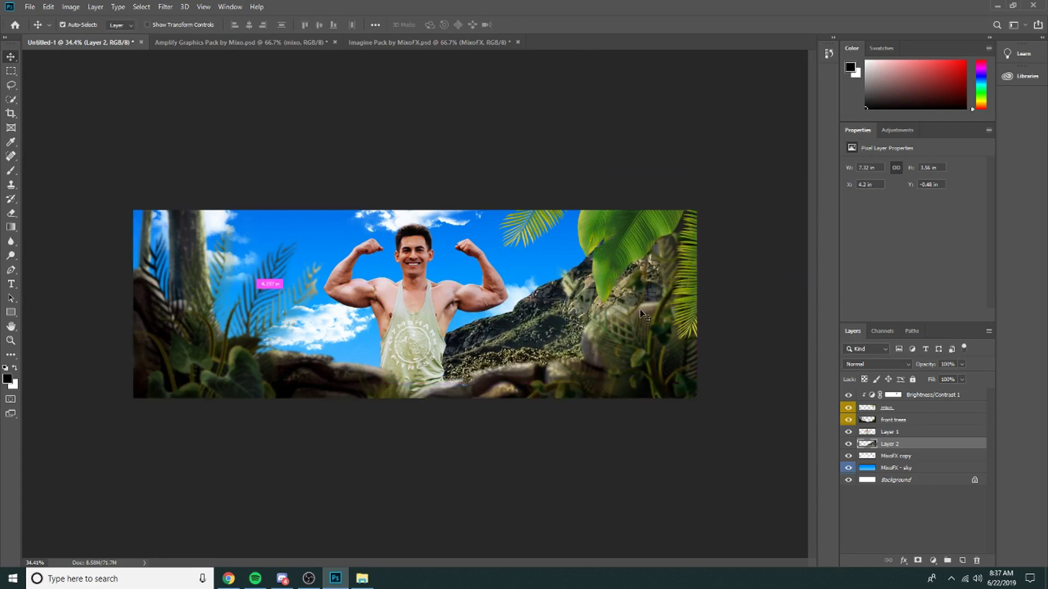
{"action": "key", "text": "alt+z"}
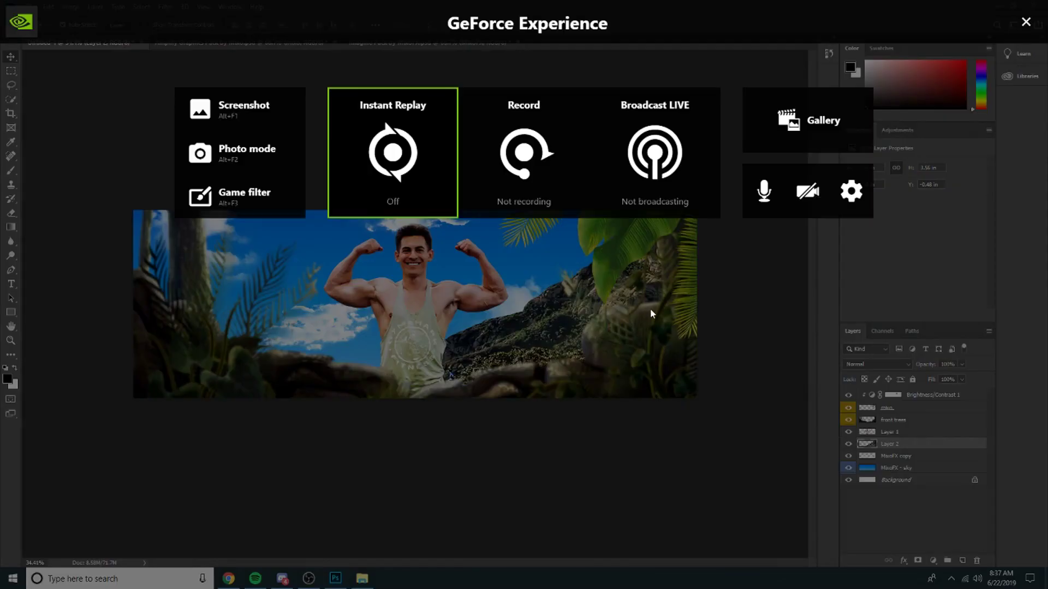
{"action": "key", "text": "alt+z"}
{"action": "key", "text": "ctrl+t"}
{"action": "key", "text": "Escape"}
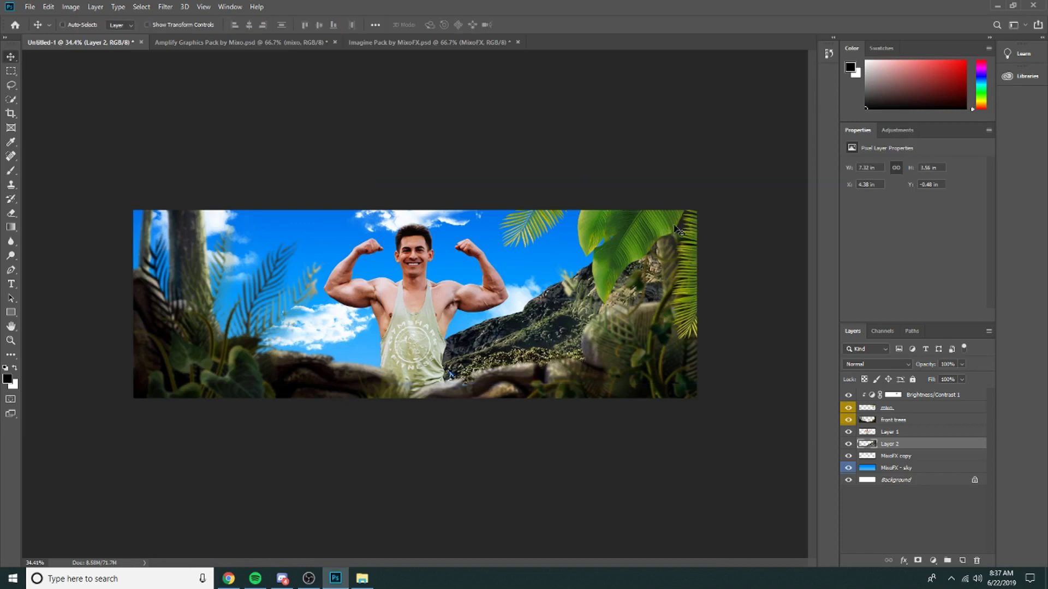
- Undo the last cliff resizing and transform the cliff into a steep slope about 5.86 by 4.59 in, rising past the header's upper edge
{"action": "key", "text": "ctrl+z"}
{"action": "key", "text": "ctrl+t"}
{"action": "left_click_drag", "start_coordinate": [573, 249], "coordinate": [743, 164]}
{"action": "left_click_drag", "start_coordinate": [583, 327], "coordinate": [584, 337]}
{"action": "key", "text": "Return"}
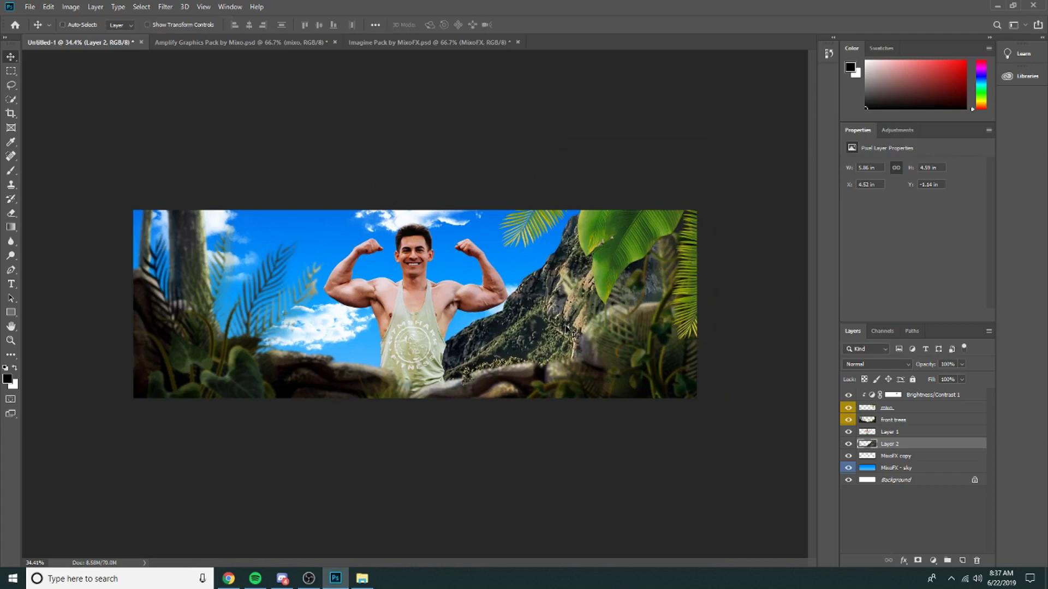
- Add a new layer above the cliff layer and clip it to the cliff
{"action": "scroll", "coordinate": [581, 326], "scroll_direction": "up", "scroll_amount": 4}
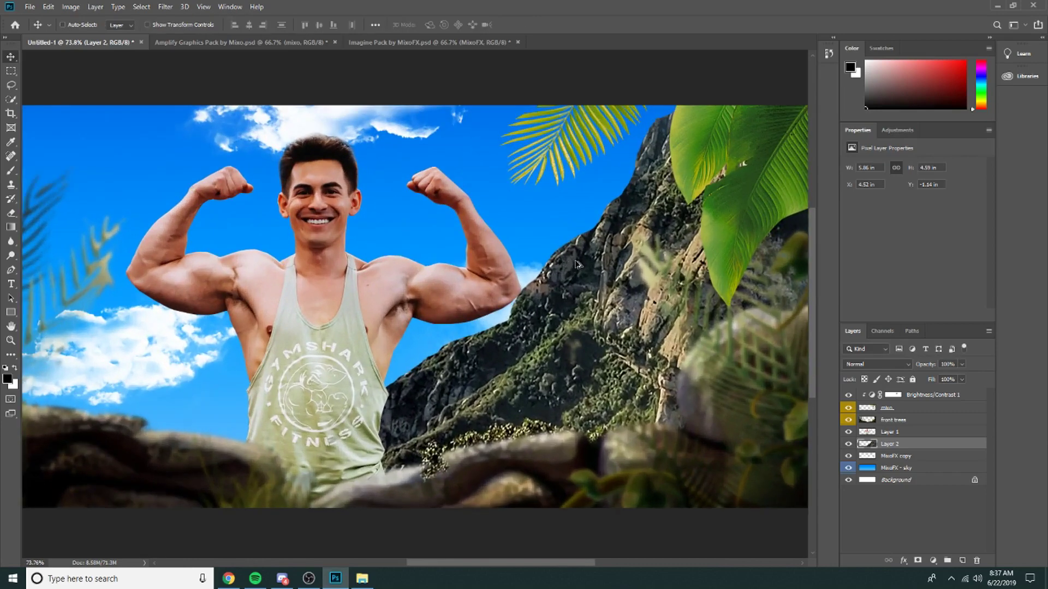
{"action": "scroll", "coordinate": [577, 261], "scroll_direction": "down", "scroll_amount": 4}
{"action": "scroll", "coordinate": [579, 257], "scroll_direction": "up", "scroll_amount": 6}
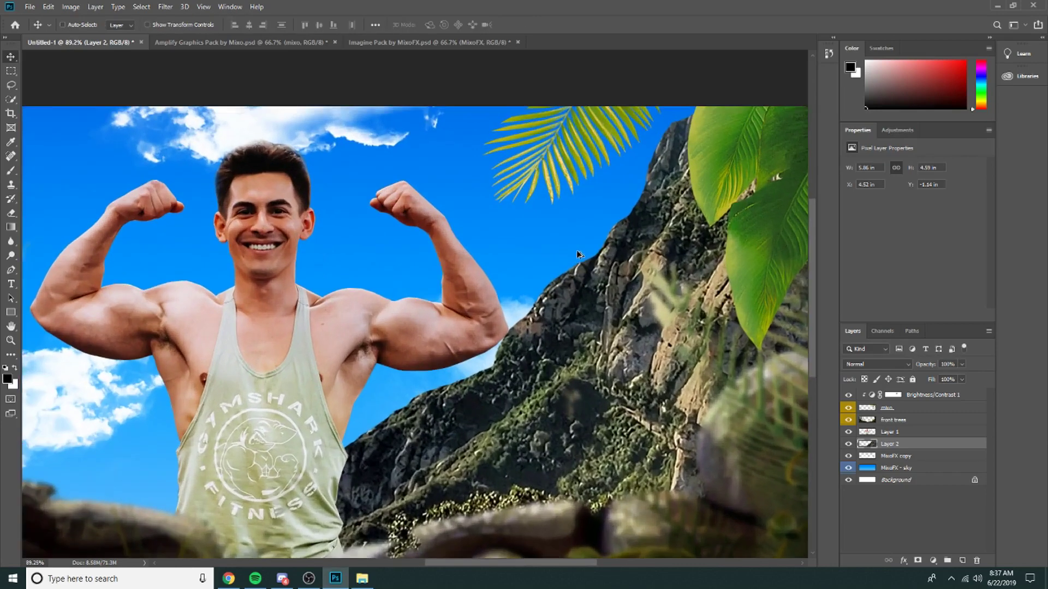
{"action": "scroll", "coordinate": [579, 254], "scroll_direction": "up", "scroll_amount": 1}
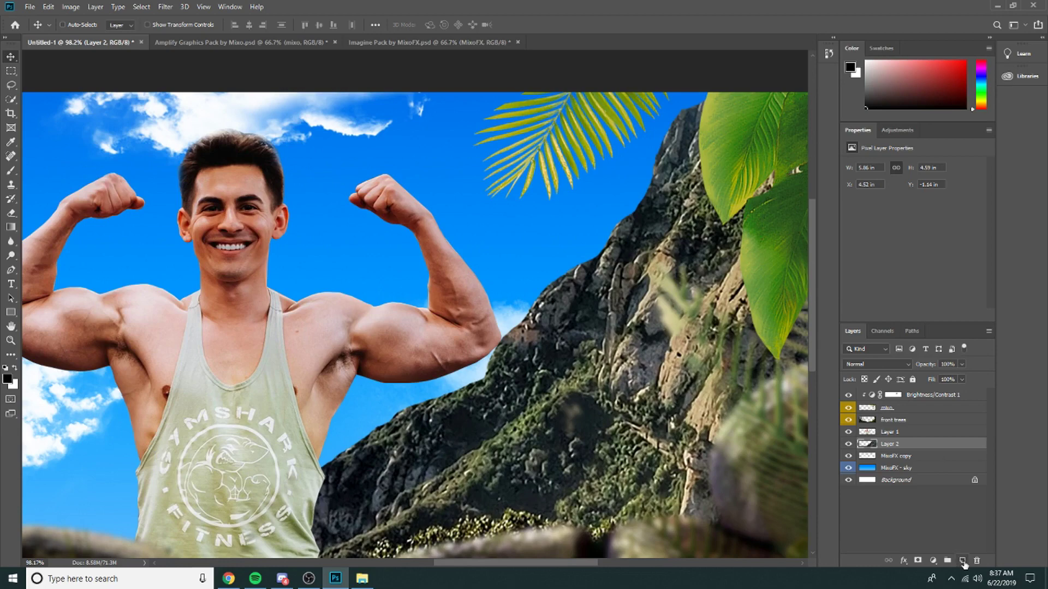
{"action": "left_click", "coordinate": [962, 561]}
{"action": "right_click", "coordinate": [905, 442]}
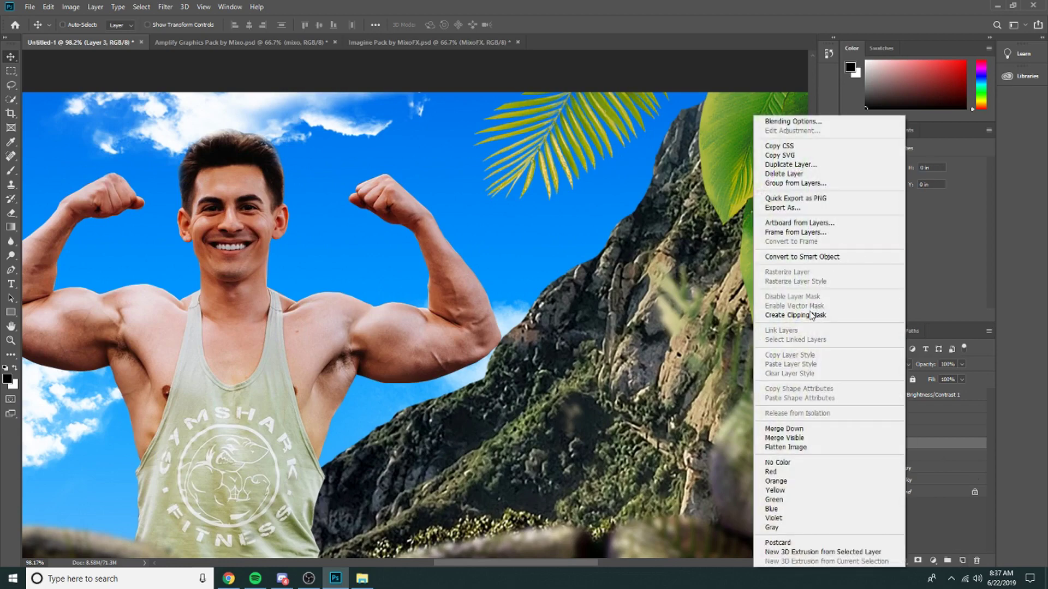
{"action": "left_click", "coordinate": [812, 316]}
- Set up a white Soft Round brush of 480 px and paint highlights along the cliff's outer ridge on the clipped layer
{"action": "scroll", "coordinate": [599, 328], "scroll_direction": "down", "scroll_amount": 3}
{"action": "left_click", "coordinate": [14, 368]}
{"action": "left_click", "coordinate": [11, 171]}
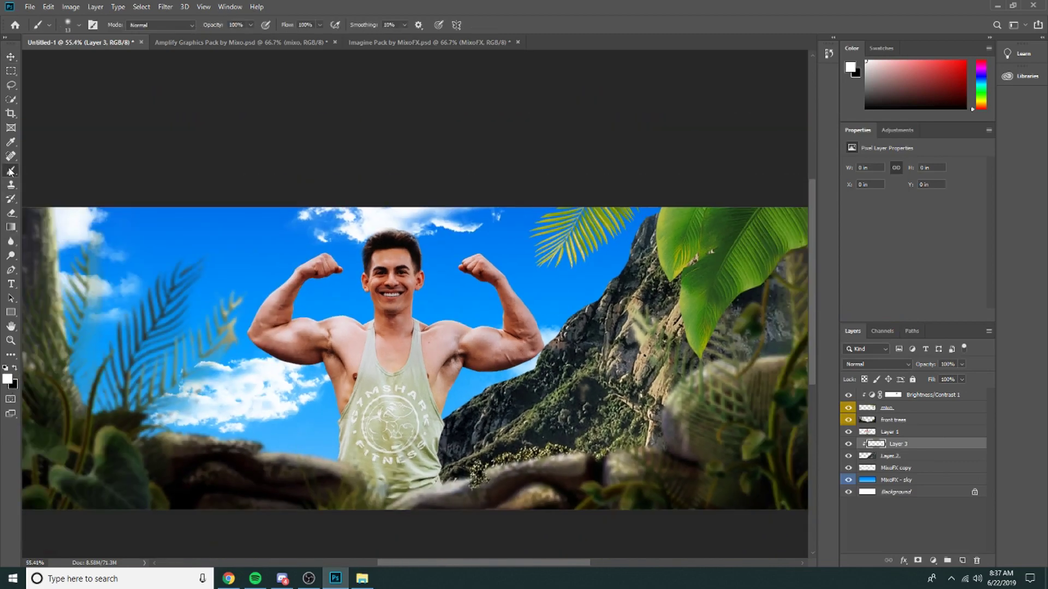
{"action": "left_click", "coordinate": [68, 24]}
{"action": "left_click_drag", "start_coordinate": [93, 152], "coordinate": [93, 114]}
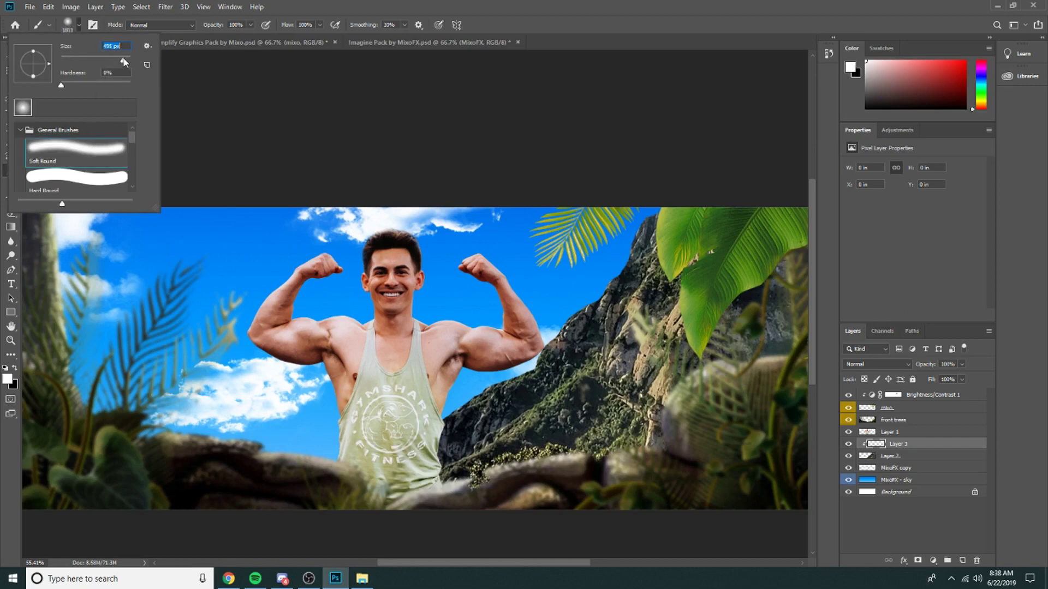
{"action": "left_click_drag", "start_coordinate": [121, 59], "coordinate": [123, 59]}
{"action": "left_click", "coordinate": [516, 251]}
{"action": "left_click_drag", "start_coordinate": [516, 250], "coordinate": [473, 323]}
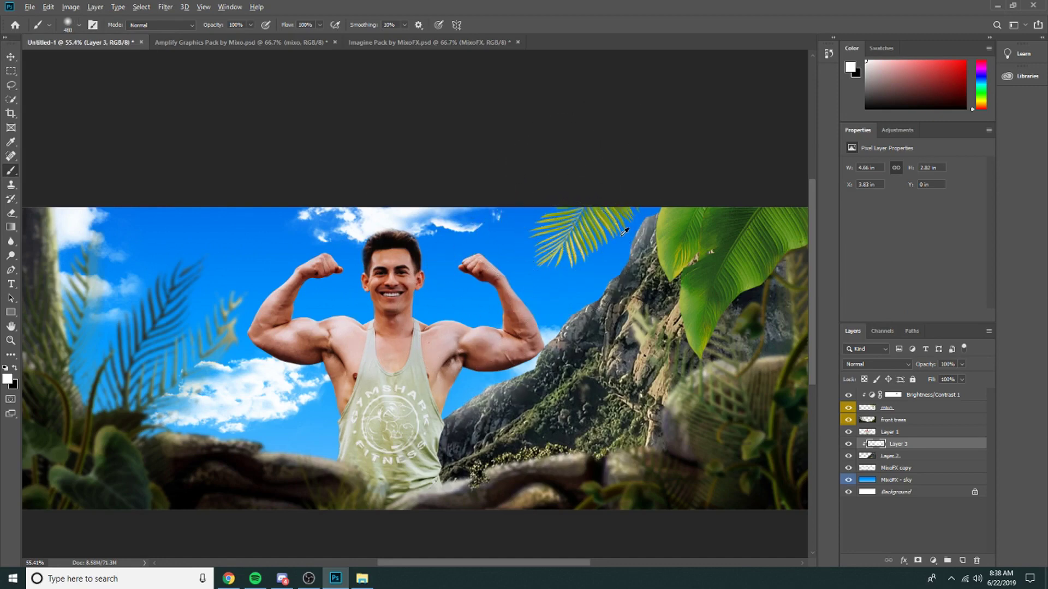
- Set the cliff highlight layer's blend mode to Soft Light
{"action": "scroll", "coordinate": [605, 185], "scroll_direction": "down", "scroll_amount": 2, "text": "alt"}
{"action": "scroll", "coordinate": [605, 185], "scroll_direction": "down", "scroll_amount": 1, "text": "alt"}
{"action": "scroll", "coordinate": [526, 183], "scroll_direction": "up", "scroll_amount": 2, "text": "alt"}
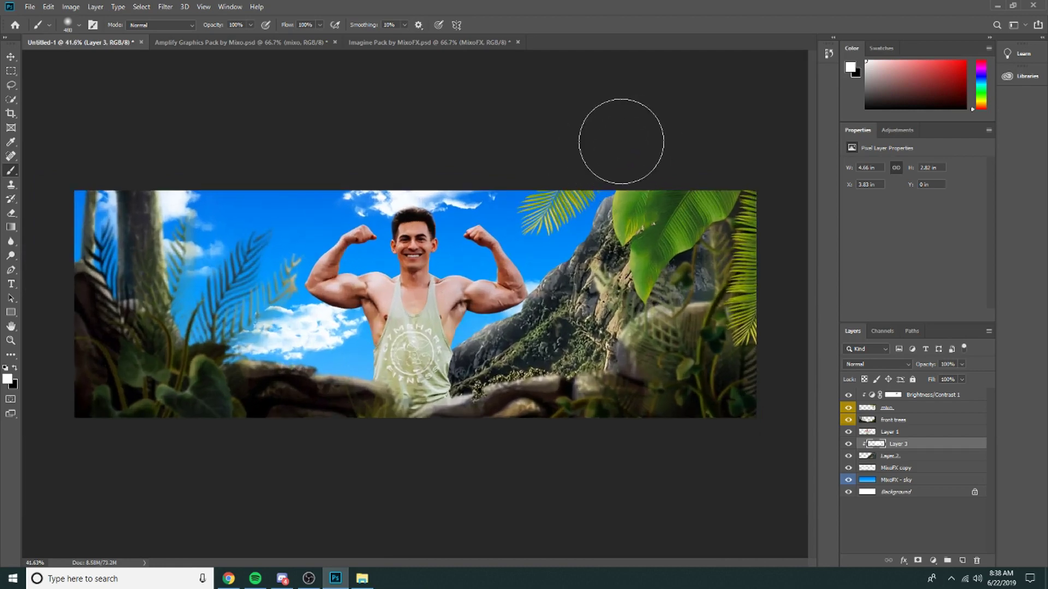
{"action": "scroll", "coordinate": [539, 232], "scroll_direction": "up", "scroll_amount": 2, "text": "alt"}
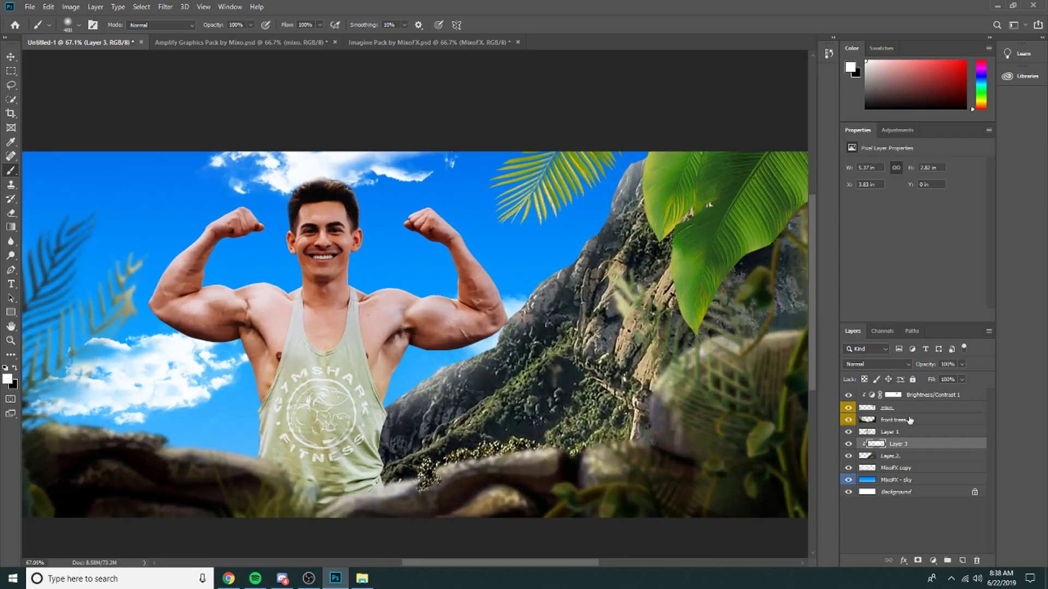
{"action": "left_click", "coordinate": [871, 364]}
{"action": "left_click", "coordinate": [859, 438]}
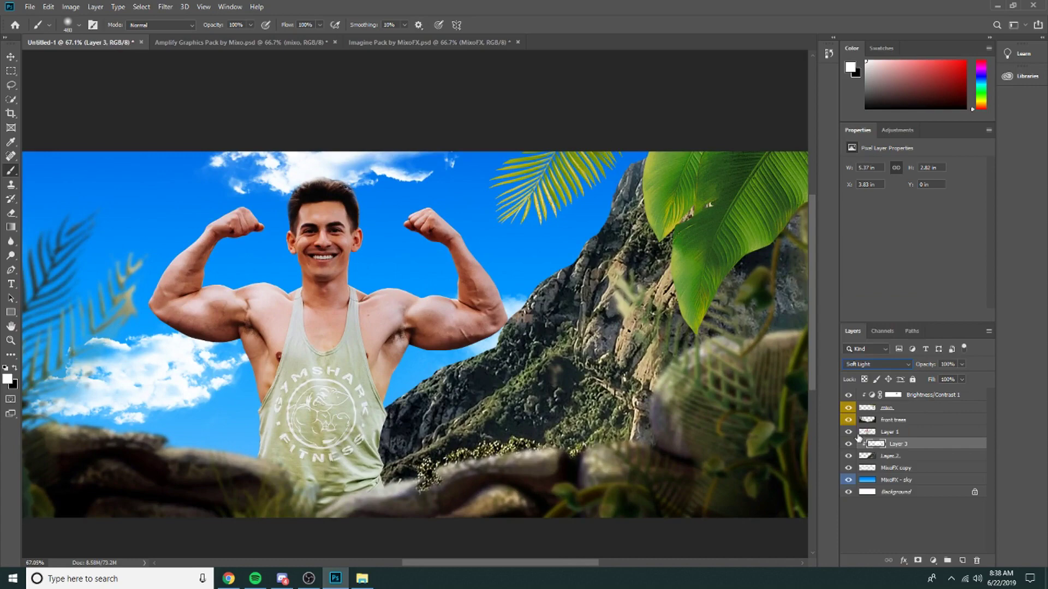
- Toggle the cliff highlight layer's visibility to compare the cliff with and without it
{"action": "left_click", "coordinate": [850, 446]}
{"action": "left_click", "coordinate": [849, 446]}
{"action": "left_click", "coordinate": [849, 446]}
{"action": "left_click", "coordinate": [849, 446]}
{"action": "left_click", "coordinate": [849, 446]}
{"action": "left_click", "coordinate": [849, 446]}
- Add a new layer above the man's Layer 1 and clip it to that layer
{"action": "scroll", "coordinate": [413, 246], "scroll_direction": "down", "scroll_amount": 2, "text": "alt"}
{"action": "scroll", "coordinate": [413, 226], "scroll_direction": "up", "scroll_amount": 3, "text": "alt"}
{"action": "scroll", "coordinate": [413, 226], "scroll_direction": "up", "scroll_amount": 5, "text": "alt"}
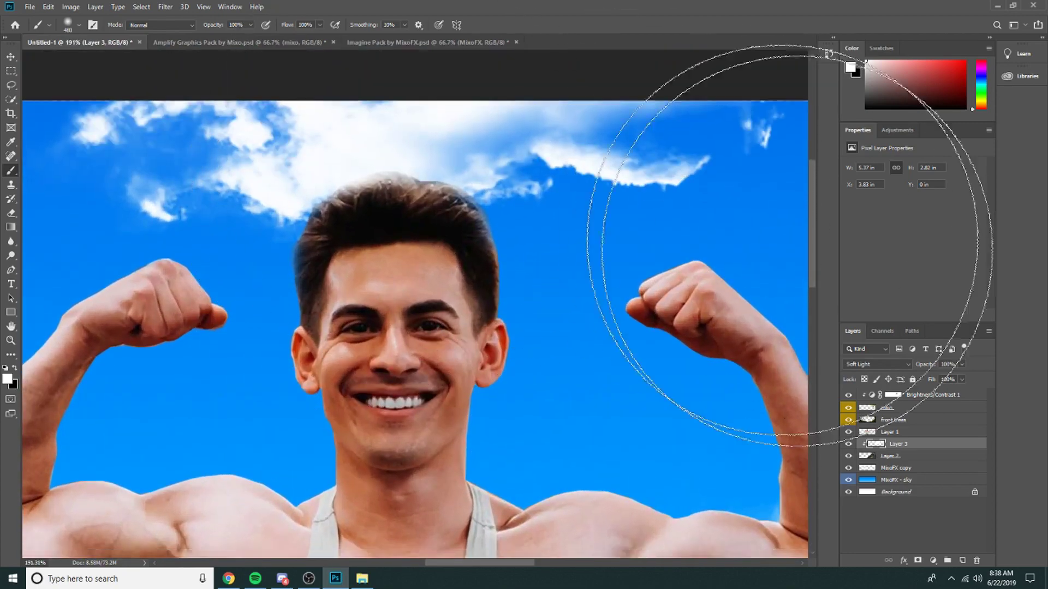
{"action": "left_click", "coordinate": [917, 432]}
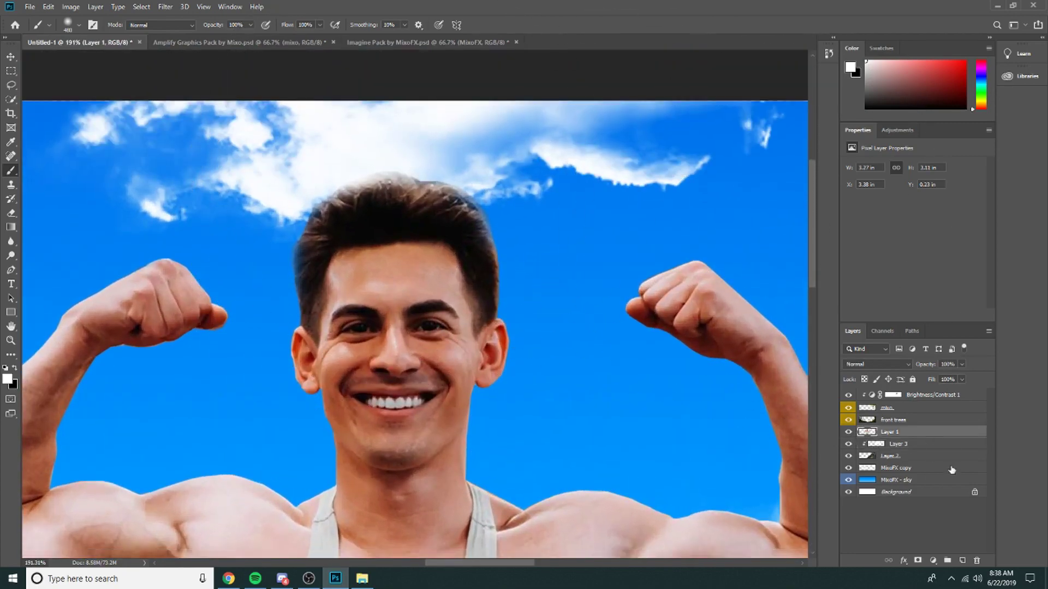
{"action": "left_click", "coordinate": [963, 561]}
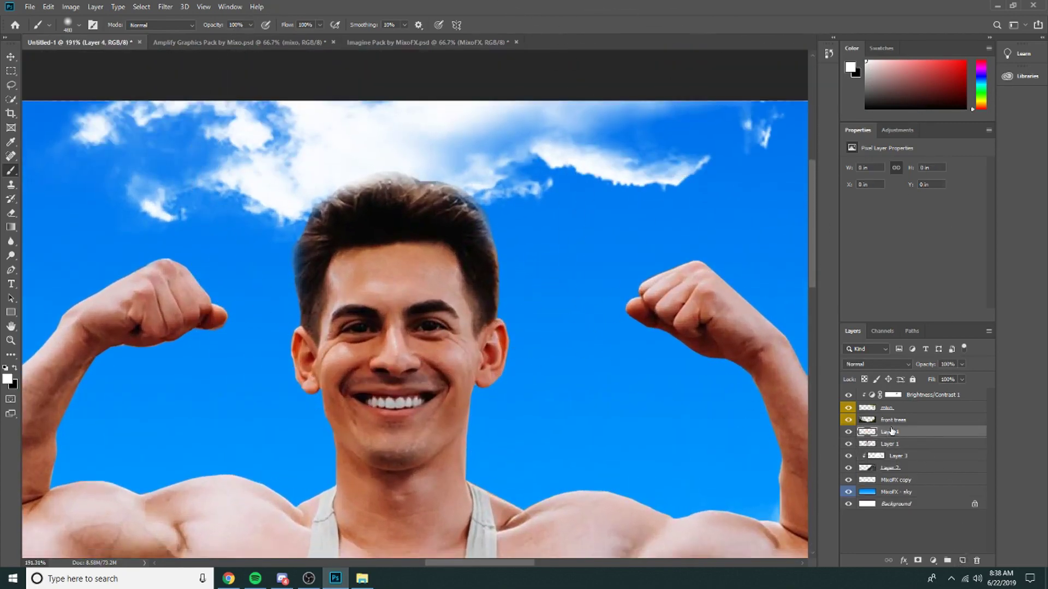
{"action": "right_click", "coordinate": [904, 431]}
{"action": "left_click", "coordinate": [820, 319]}
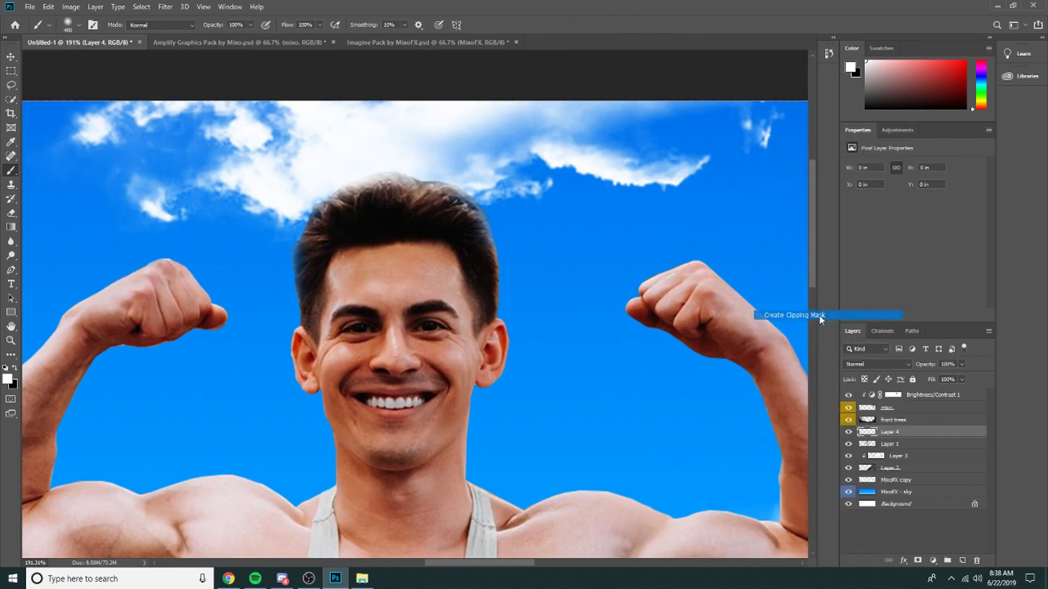
{"action": "right_click", "coordinate": [876, 432]}
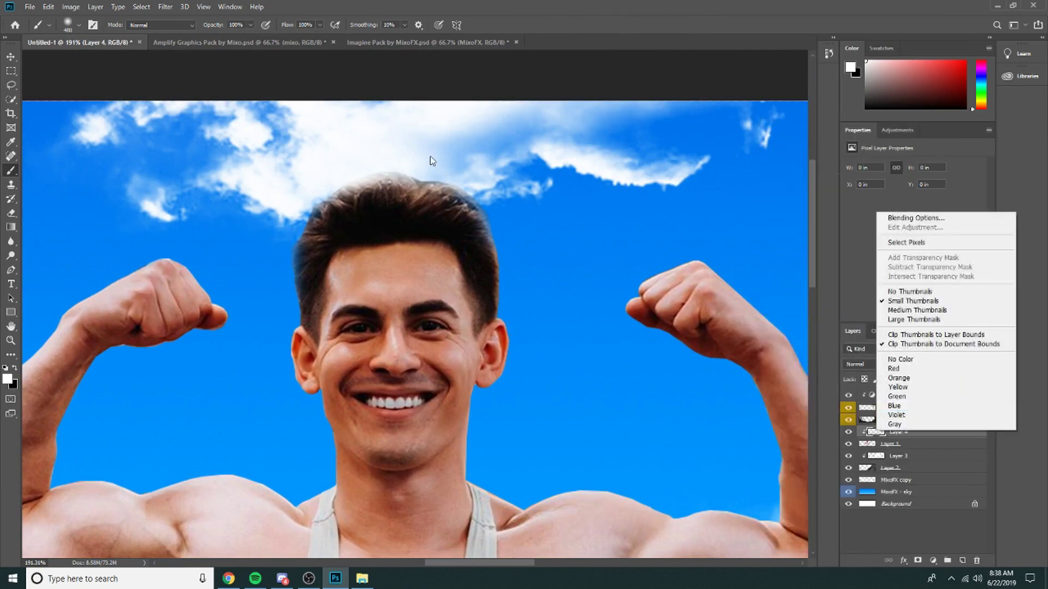
{"action": "left_click", "coordinate": [418, 108]}
- Paint white highlights along the man's hair and arms with a 149 px soft brush, and set the clipped layer to Soft Light
{"action": "left_click", "coordinate": [66, 25]}
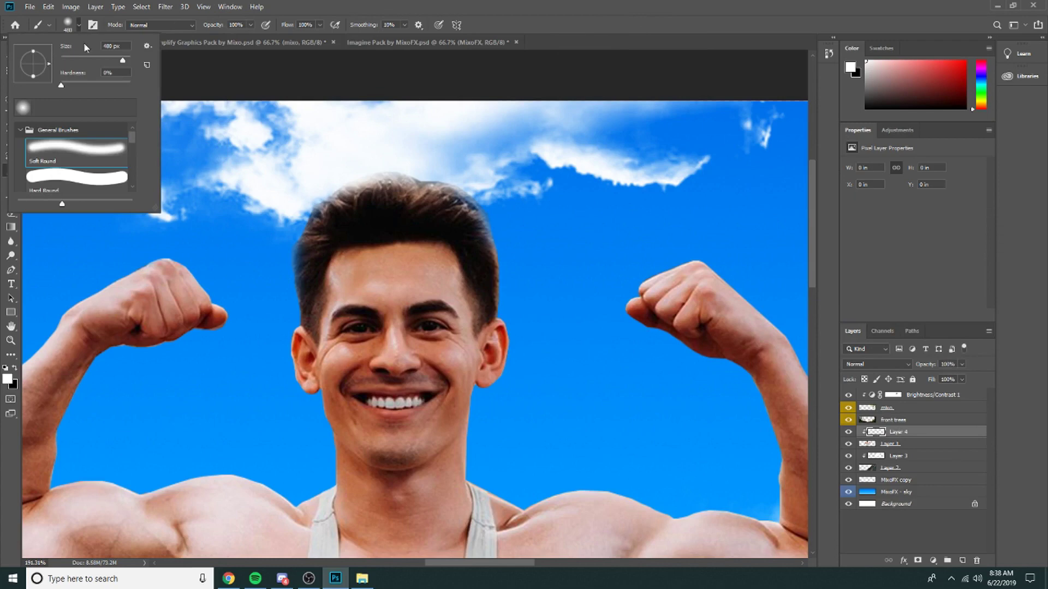
{"action": "left_click_drag", "start_coordinate": [108, 58], "coordinate": [102, 59]}
{"action": "left_click", "coordinate": [477, 108]}
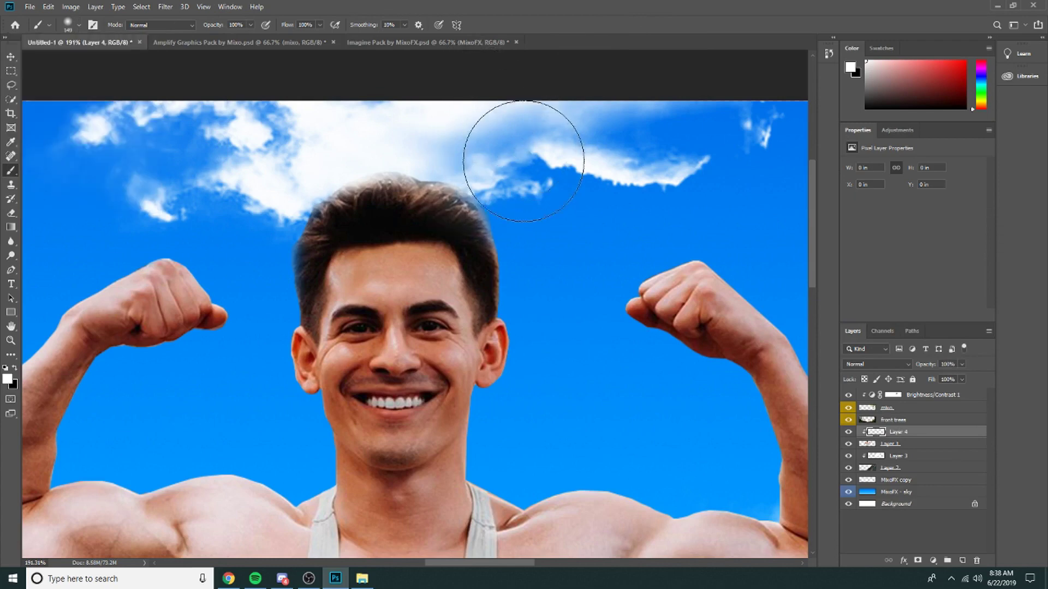
{"action": "mouse_move", "coordinate": [537, 170]}
{"action": "left_mouse_down"}
{"action": "mouse_move", "coordinate": [416, 105]}
{"action": "mouse_move", "coordinate": [362, 105]}
{"action": "mouse_move", "coordinate": [288, 115]}
{"action": "mouse_move", "coordinate": [252, 162]}
{"action": "mouse_move", "coordinate": [160, 187]}
{"action": "left_mouse_up"}
{"action": "mouse_move", "coordinate": [67, 229]}
{"action": "left_mouse_down"}
{"action": "mouse_move", "coordinate": [213, 201]}
{"action": "mouse_move", "coordinate": [228, 226]}
{"action": "mouse_move", "coordinate": [232, 196]}
{"action": "left_mouse_up"}
{"action": "scroll", "coordinate": [324, 163], "scroll_direction": "down", "scroll_amount": 6}
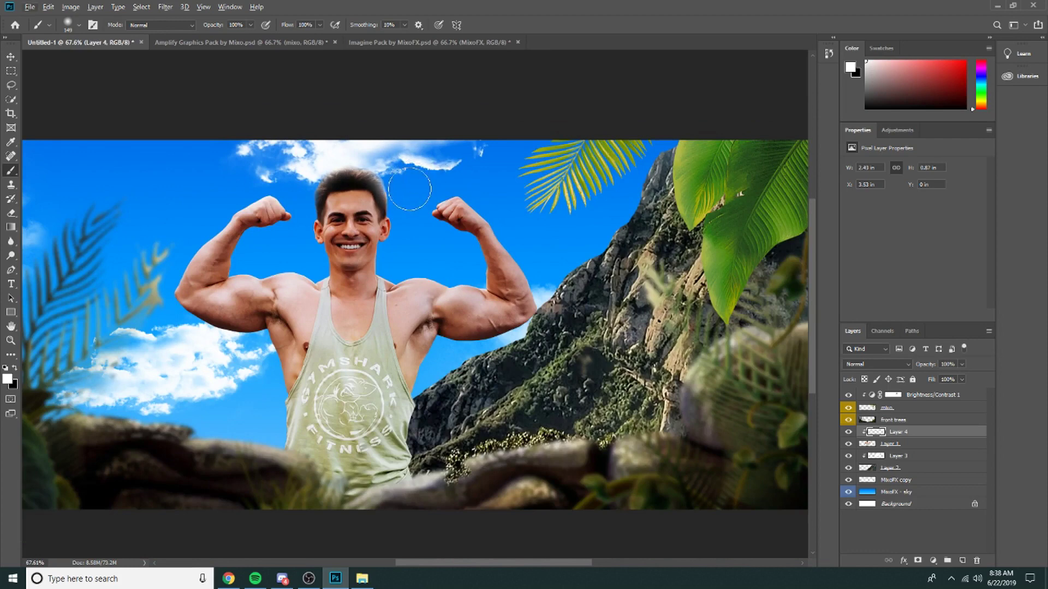
{"action": "mouse_move", "coordinate": [467, 174]}
{"action": "left_mouse_down"}
{"action": "mouse_move", "coordinate": [533, 241]}
{"action": "mouse_move", "coordinate": [528, 273]}
{"action": "mouse_move", "coordinate": [542, 316]}
{"action": "left_mouse_up"}
{"action": "mouse_move", "coordinate": [464, 342]}
{"action": "left_mouse_down"}
{"action": "mouse_move", "coordinate": [436, 352]}
{"action": "mouse_move", "coordinate": [410, 381]}
{"action": "mouse_move", "coordinate": [250, 331]}
{"action": "mouse_move", "coordinate": [255, 350]}
{"action": "mouse_move", "coordinate": [225, 330]}
{"action": "mouse_move", "coordinate": [186, 320]}
{"action": "left_mouse_up"}
{"action": "left_click", "coordinate": [875, 364]}
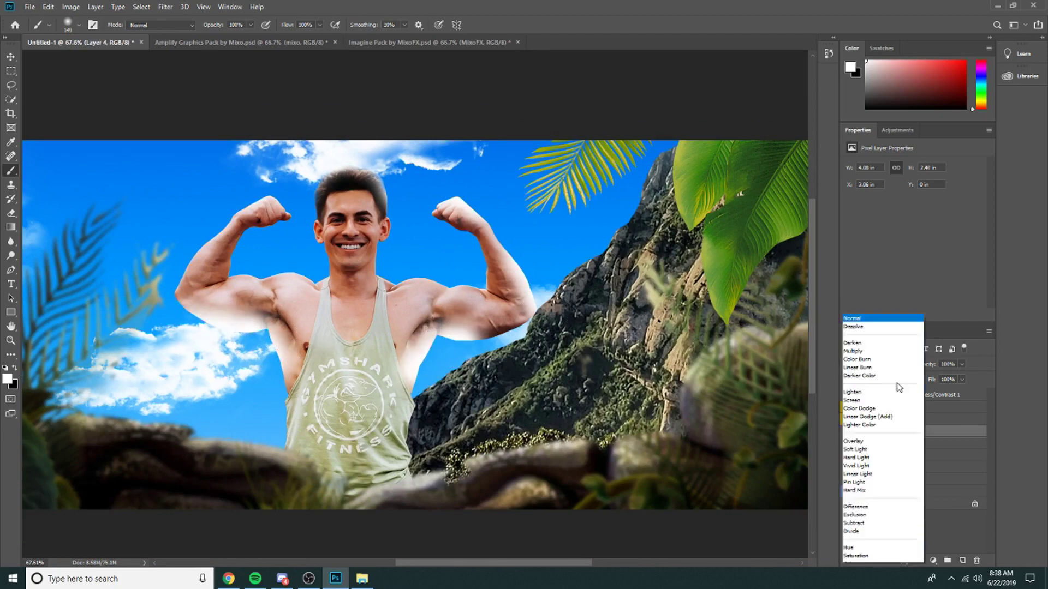
{"action": "left_click", "coordinate": [857, 434]}
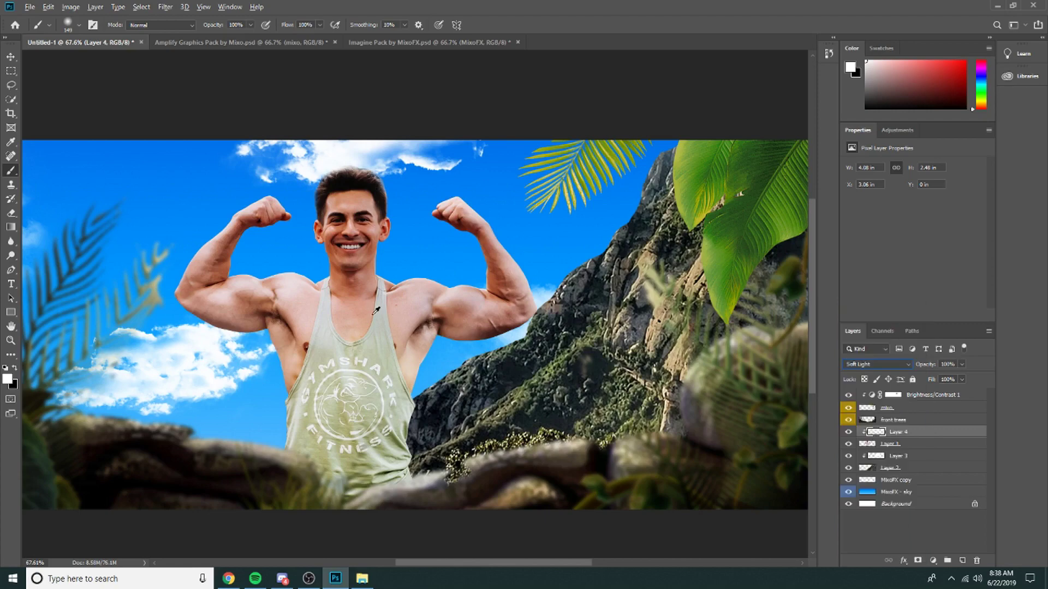
- Preview the colour correction groups CC #2 to CC #6 on the test image in the Imagine Pack document
{"action": "left_click", "coordinate": [12, 56]}
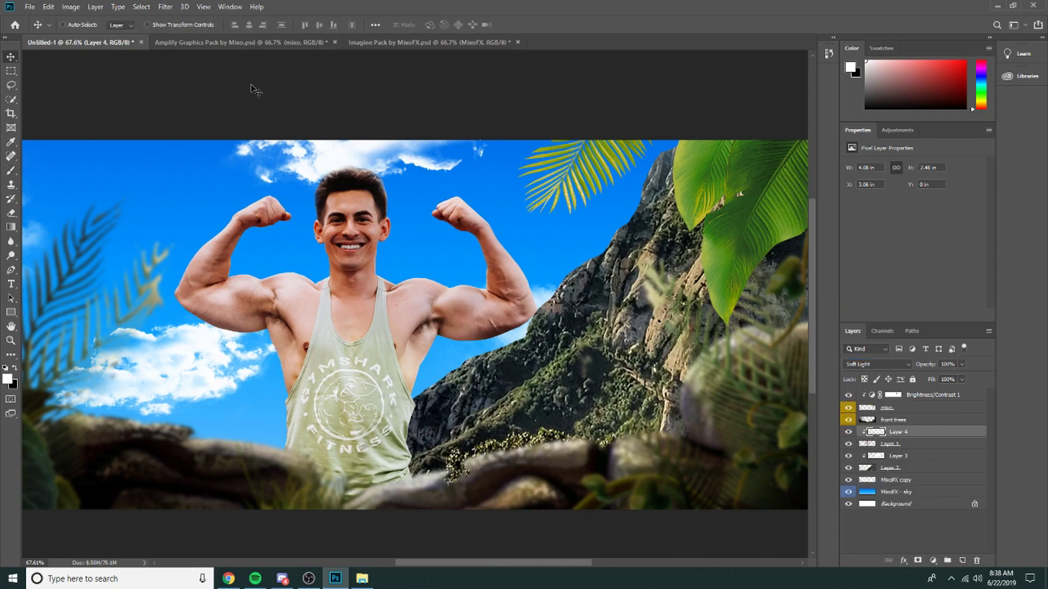
{"action": "scroll", "coordinate": [351, 138], "scroll_direction": "down", "scroll_amount": 5}
{"action": "left_click", "coordinate": [847, 467]}
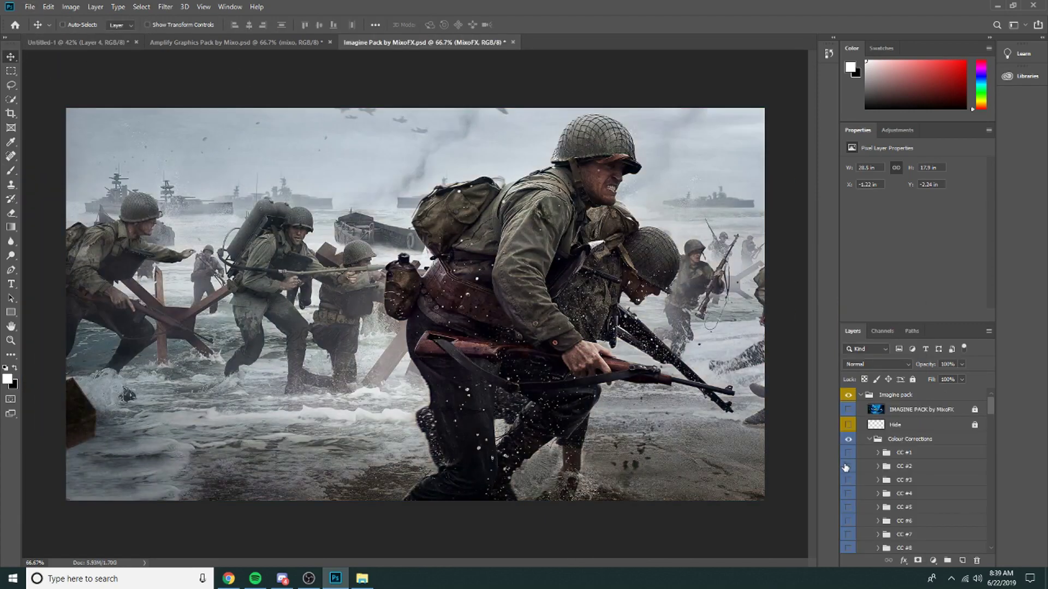
{"action": "left_click", "coordinate": [846, 468]}
{"action": "left_click", "coordinate": [845, 469]}
{"action": "left_click", "coordinate": [848, 494]}
{"action": "left_click", "coordinate": [849, 493]}
{"action": "left_click", "coordinate": [849, 480]}
{"action": "left_click", "coordinate": [848, 481]}
{"action": "scroll", "coordinate": [848, 481], "scroll_direction": "down", "scroll_amount": 3}
{"action": "left_click", "coordinate": [848, 481]}
{"action": "scroll", "coordinate": [851, 482], "scroll_direction": "down", "scroll_amount": 4}
{"action": "left_click", "coordinate": [848, 426]}
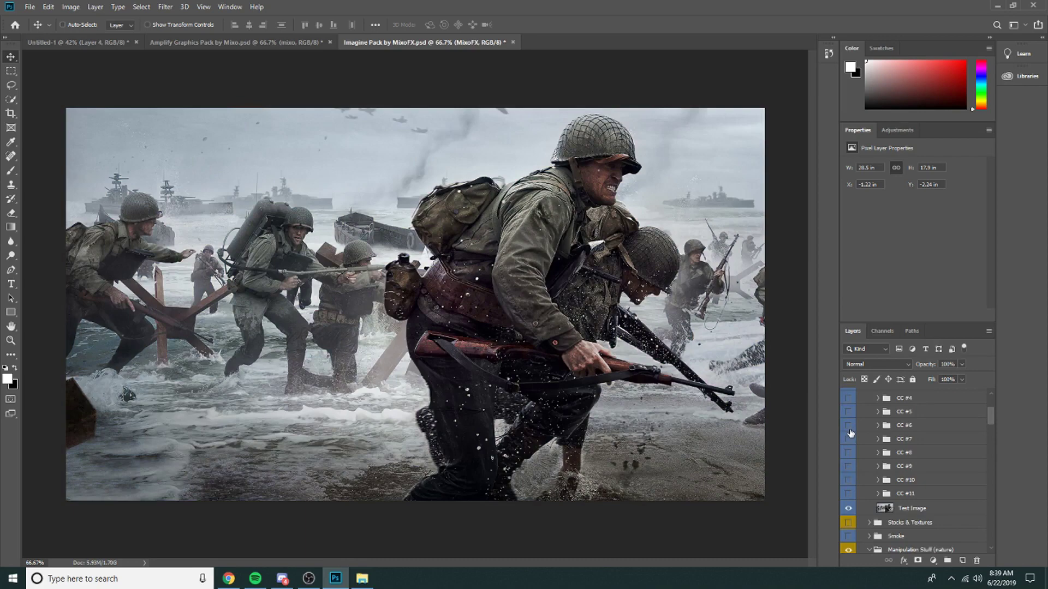
- Preview the colour correction groups CC #7 to CC #11, and copy the CC #5 group into the header above all its layers
{"action": "left_click", "coordinate": [850, 429]}
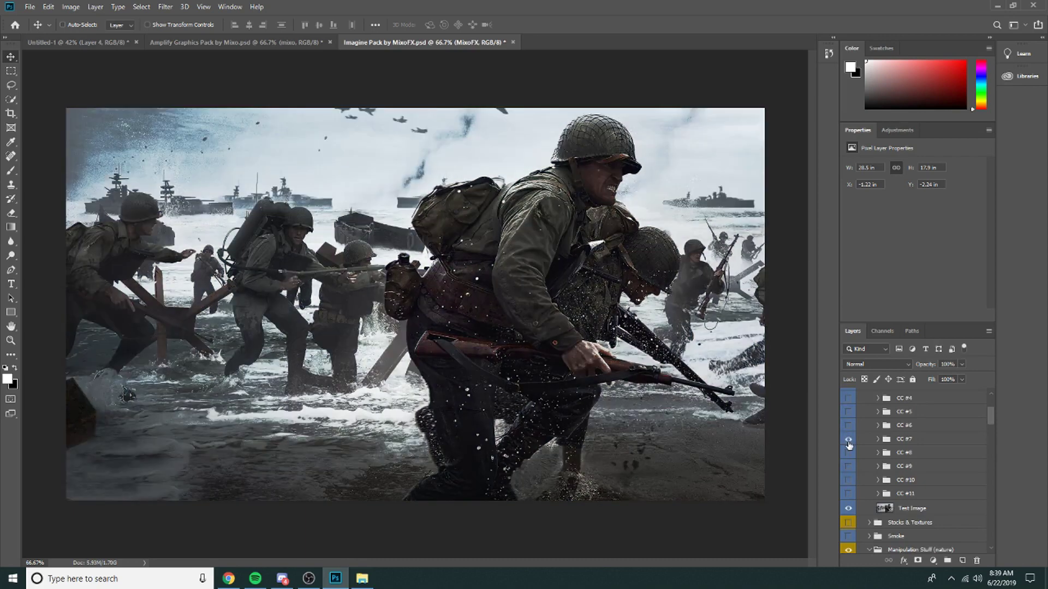
{"action": "left_click", "coordinate": [849, 441]}
{"action": "left_click", "coordinate": [849, 454]}
{"action": "left_click", "coordinate": [850, 468]}
{"action": "left_click", "coordinate": [851, 468]}
{"action": "left_click", "coordinate": [851, 480]}
{"action": "left_click", "coordinate": [852, 480]}
{"action": "left_click", "coordinate": [849, 494]}
{"action": "scroll", "coordinate": [513, 328], "scroll_direction": "up", "scroll_amount": 2}
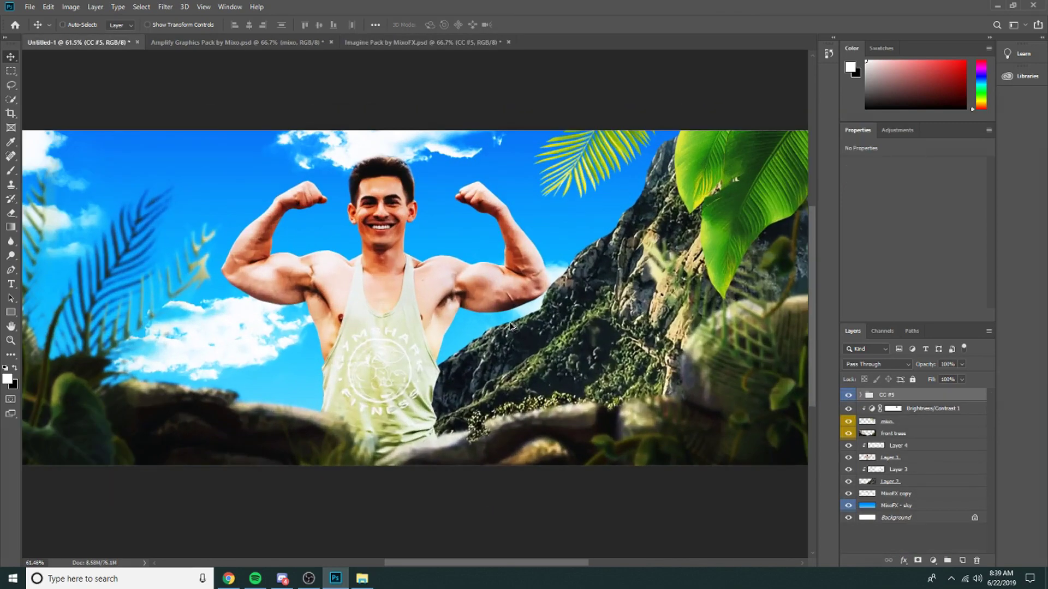
{"action": "scroll", "coordinate": [513, 329], "scroll_direction": "down", "scroll_amount": 2}
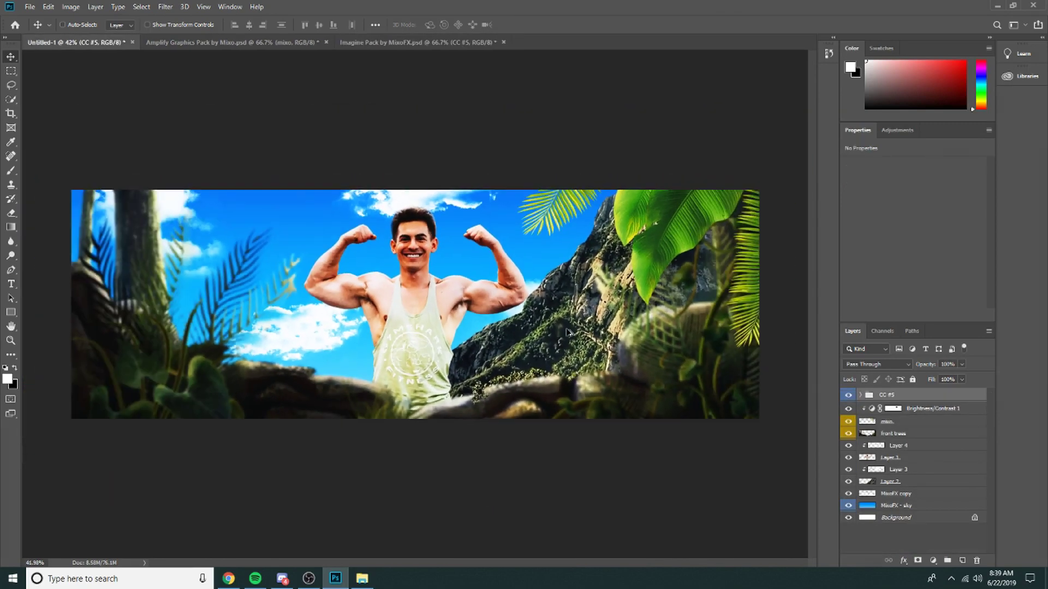
- Try layers inside the CC #5 group on and off, and hide its third and fourth layers
{"action": "left_click", "coordinate": [847, 426]}
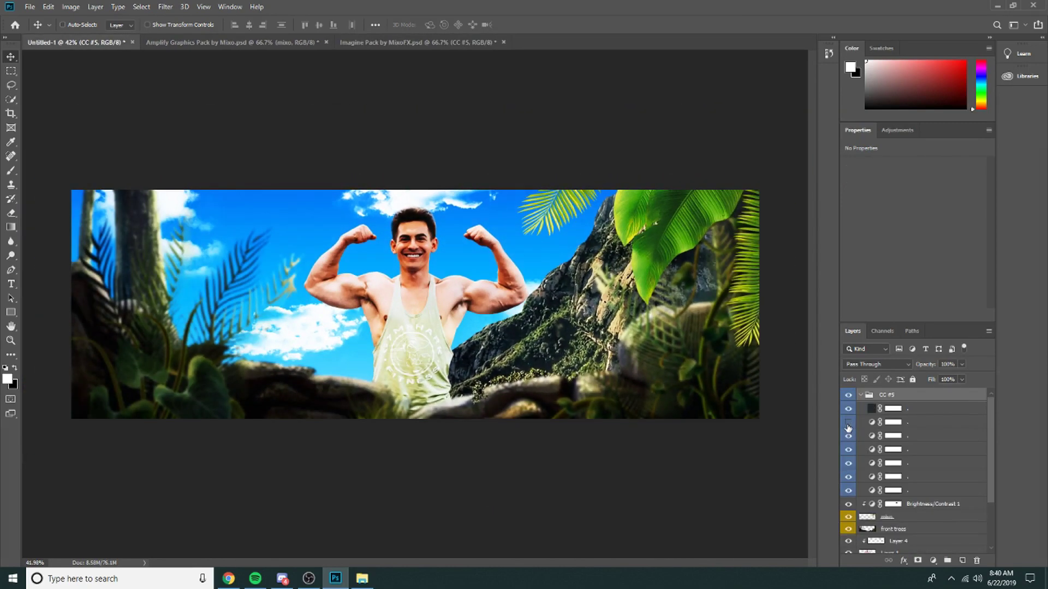
{"action": "left_click", "coordinate": [847, 436]}
{"action": "left_click", "coordinate": [848, 436]}
{"action": "left_click", "coordinate": [847, 435]}
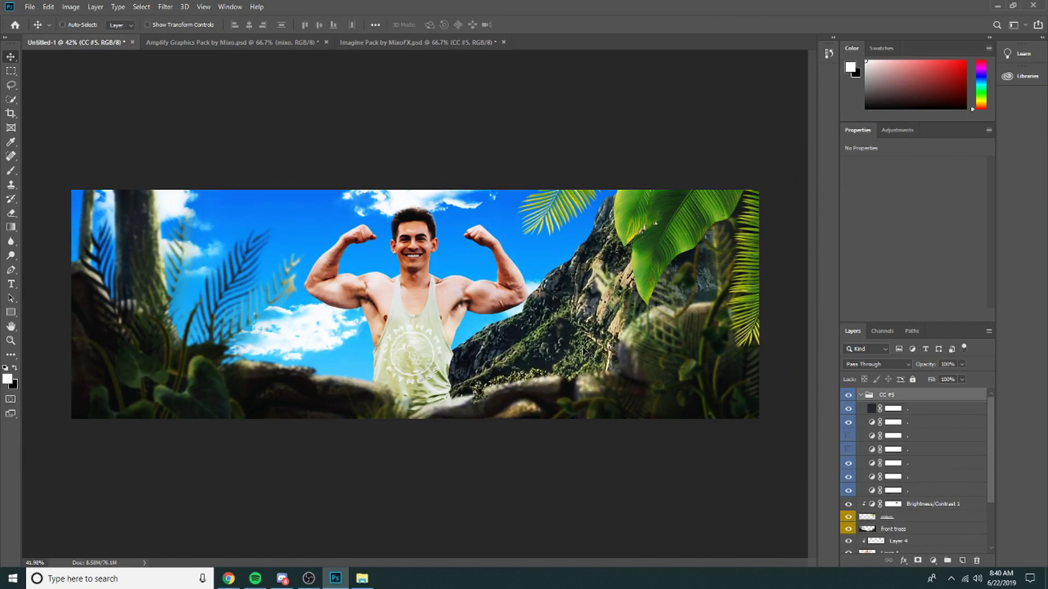
- Switch to Chrome and search Google in a new tab for a transparent lion image
{"action": "left_click", "coordinate": [228, 579]}
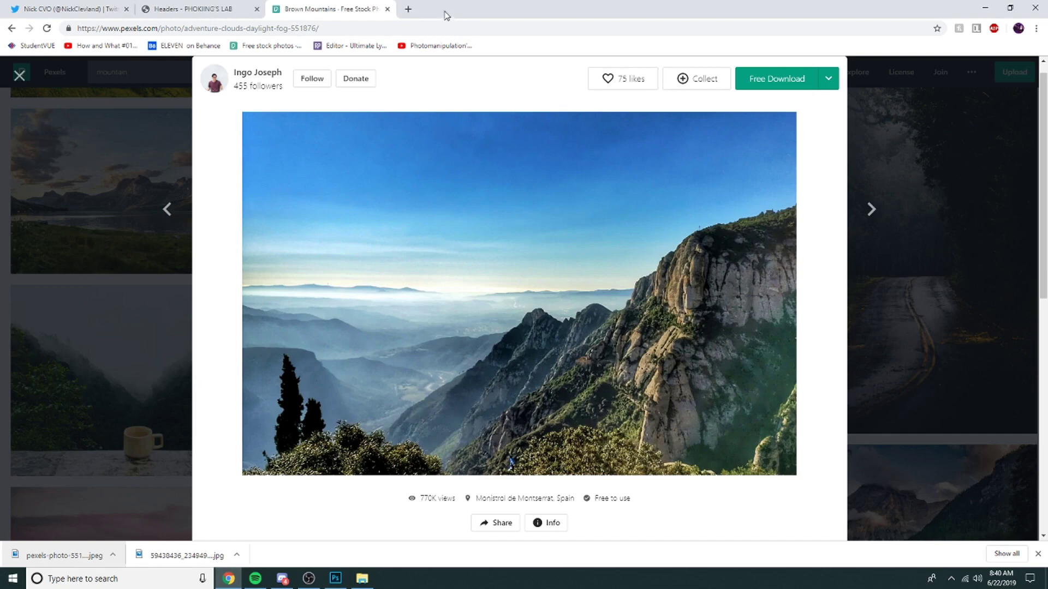
{"action": "left_click", "coordinate": [407, 10]}
{"action": "type", "text": "trans"}
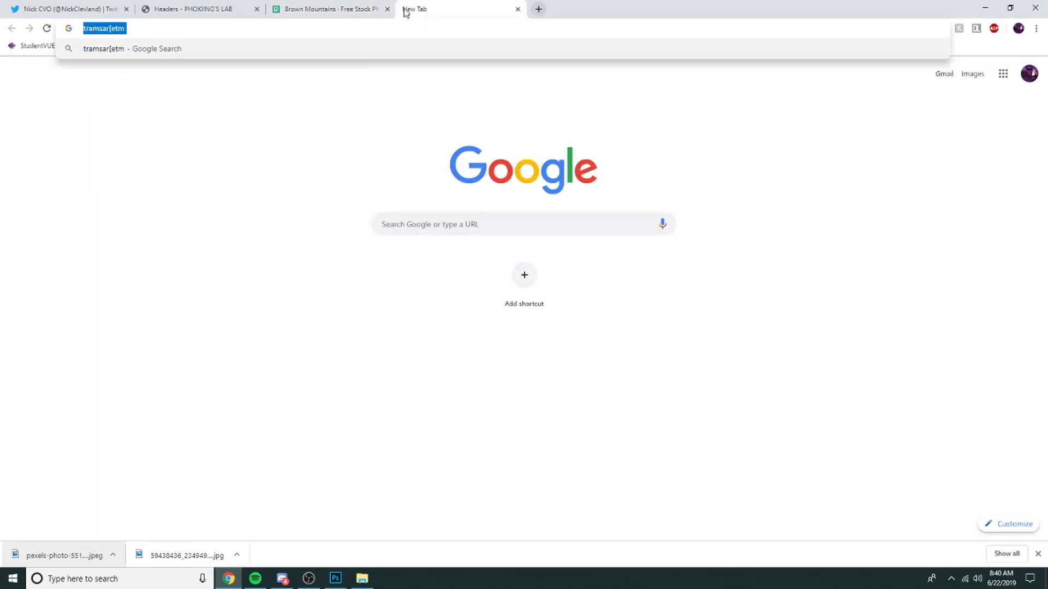
{"action": "type", "text": "parent traffic light"}
{"action": "key", "text": "Return"}
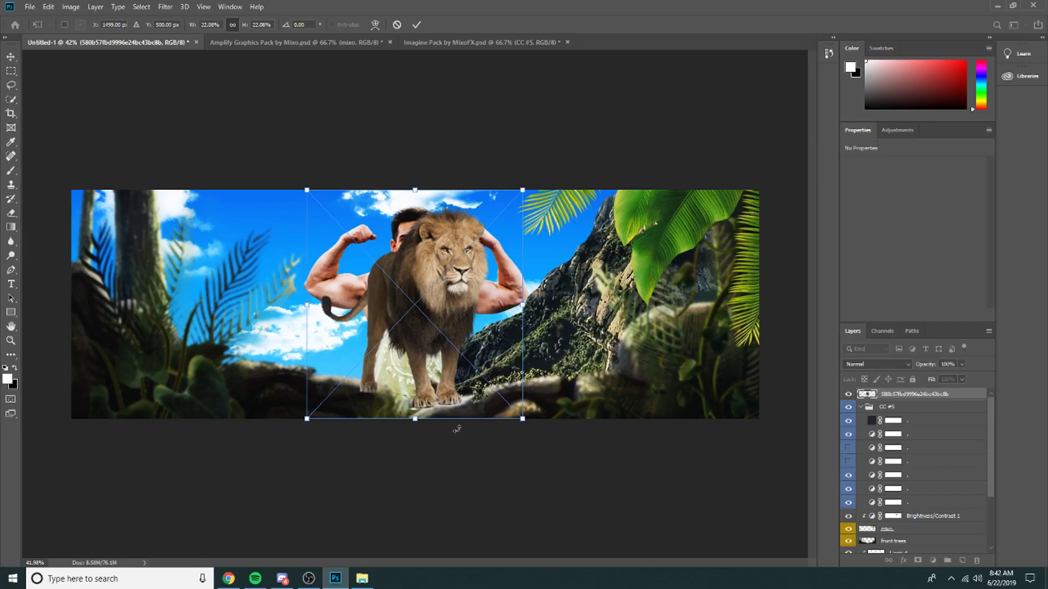
- Place the lion image in the header, scale it down beside the man's arm, and order its layer below the man's Layer 1
{"action": "key", "text": "Return"}
{"action": "scroll", "coordinate": [424, 285], "scroll_direction": "up", "scroll_amount": 3}
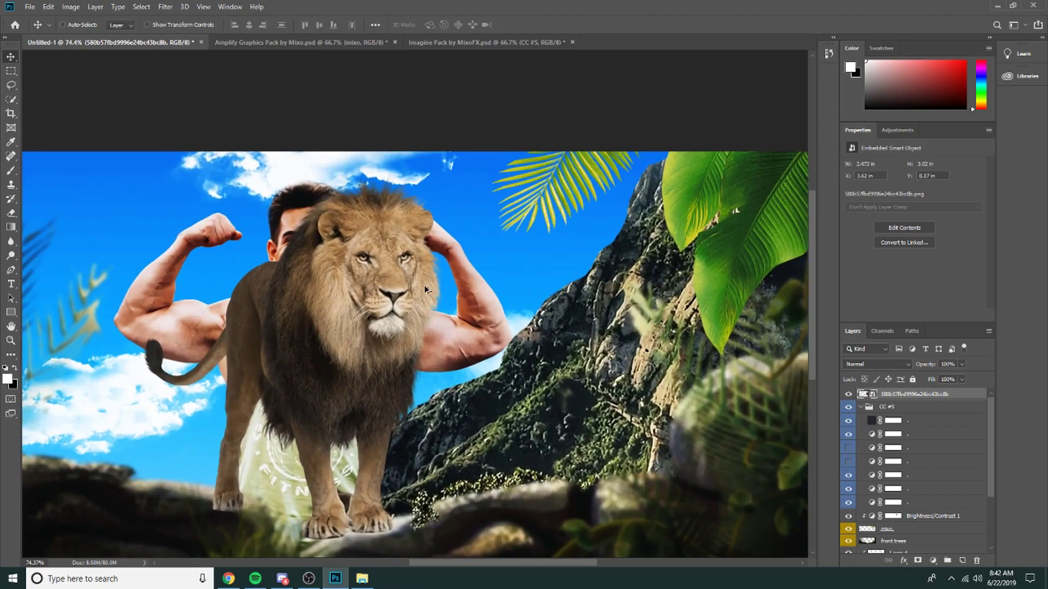
{"action": "key", "text": "ctrl+t"}
{"action": "left_click_drag", "start_coordinate": [418, 301], "coordinate": [597, 279]}
{"action": "left_click_drag", "start_coordinate": [685, 136], "coordinate": [436, 393]}
{"action": "key", "text": "Return"}
{"action": "left_click_drag", "start_coordinate": [924, 395], "coordinate": [907, 500]}
{"action": "left_click_drag", "start_coordinate": [407, 415], "coordinate": [550, 270]}
- Scale the lion down to about 5%, flip it horizontally and place it at the cliff's ridge below the palm frond
{"action": "key", "text": "ctrl+t"}
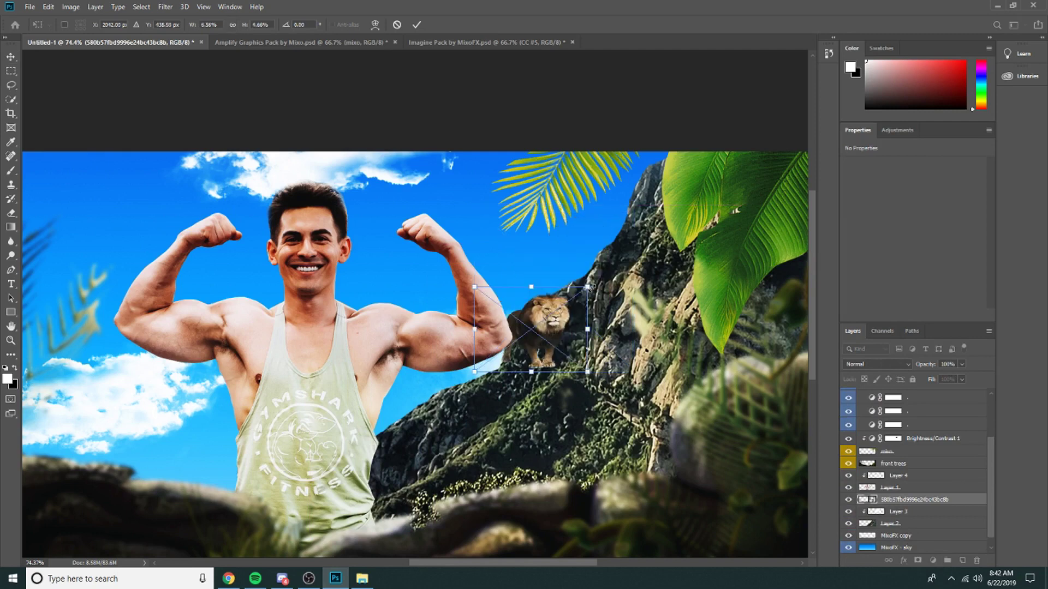
{"action": "left_click_drag", "start_coordinate": [633, 204], "coordinate": [561, 282]}
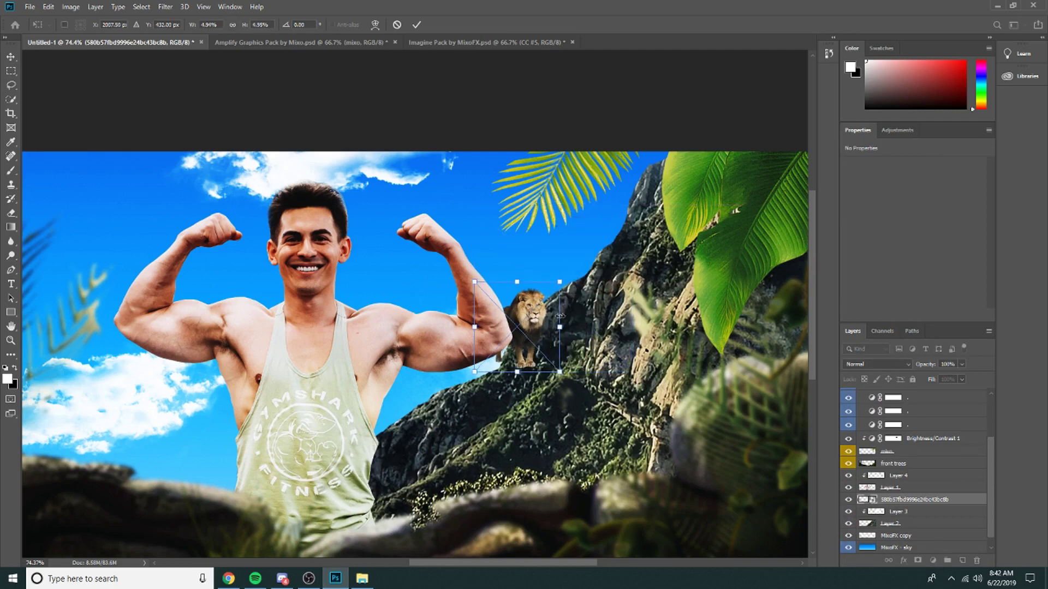
{"action": "right_click", "coordinate": [544, 320]}
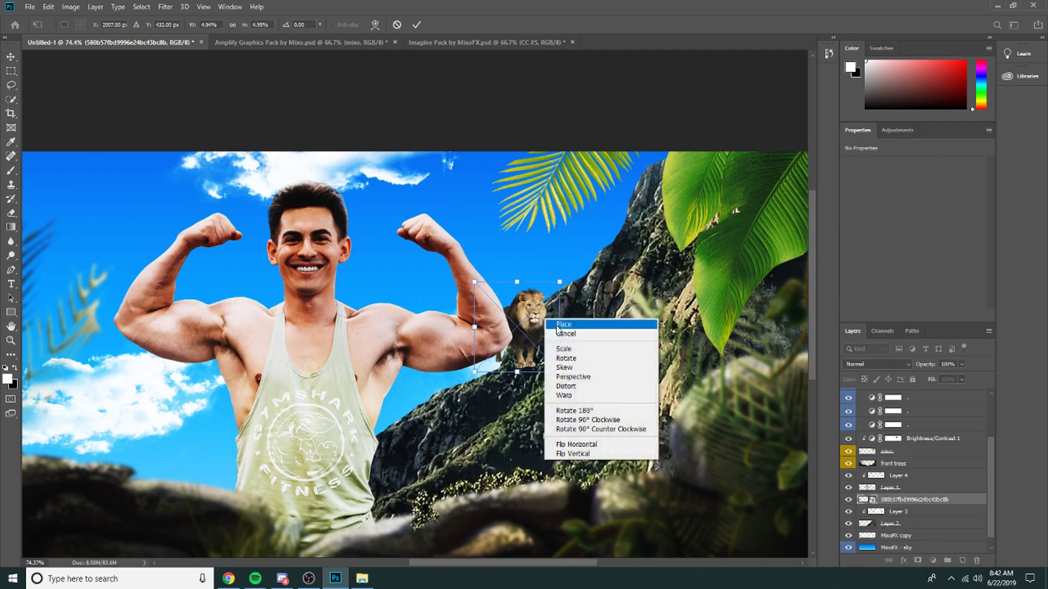
{"action": "left_click", "coordinate": [607, 449]}
{"action": "left_click_drag", "start_coordinate": [521, 333], "coordinate": [565, 270]}
{"action": "key", "text": "Return"}
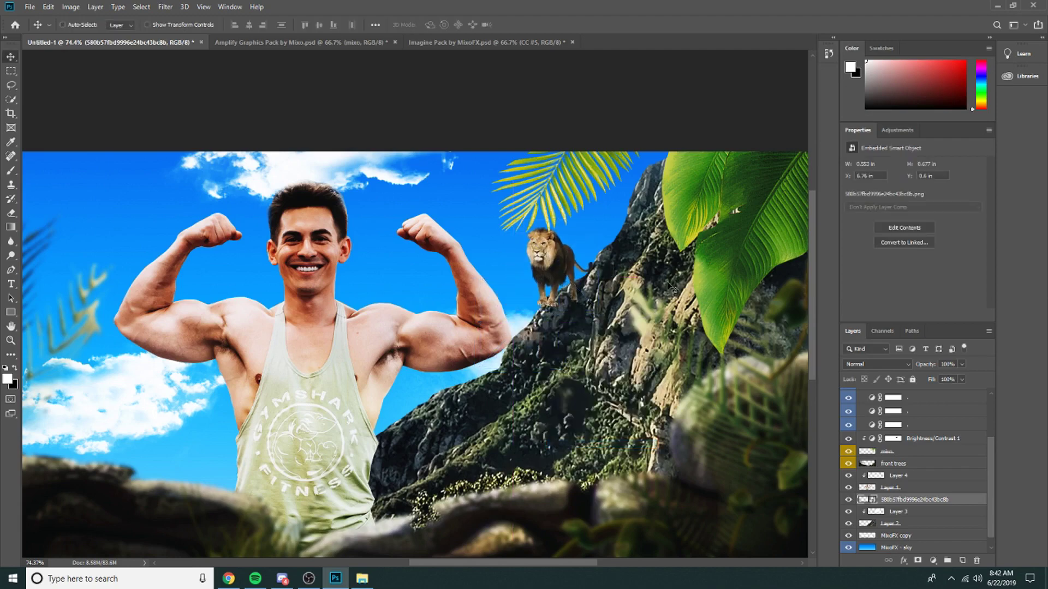
- Shrink the lion further to about 2.8%, tilt it and move it onto the cliff's ridge
{"action": "scroll", "coordinate": [606, 221], "scroll_direction": "up", "scroll_amount": 5}
{"action": "key", "text": "ctrl+t"}
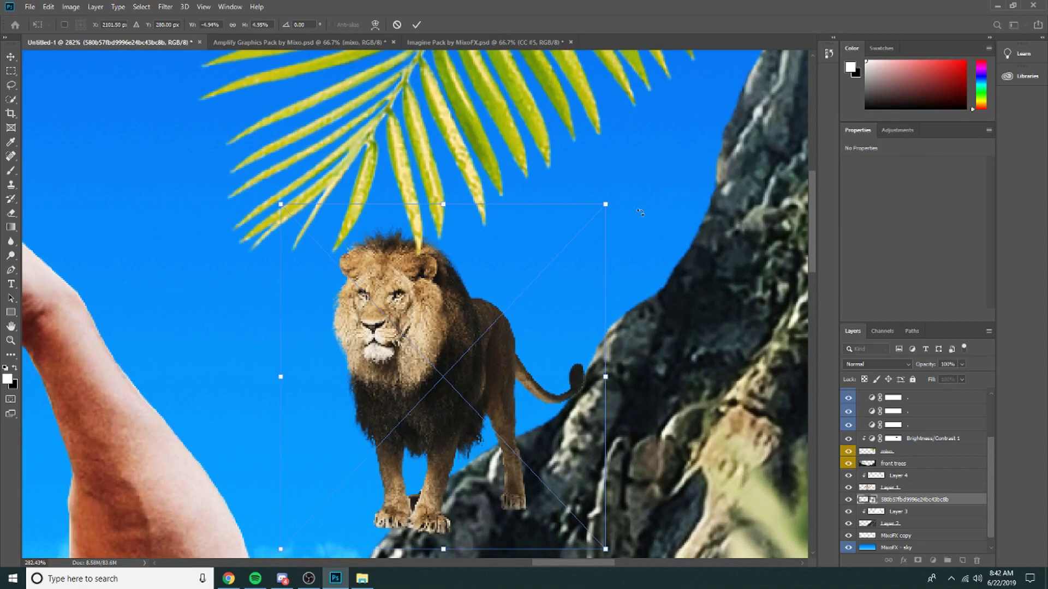
{"action": "left_click_drag", "start_coordinate": [608, 203], "coordinate": [428, 273]}
{"action": "left_click_drag", "start_coordinate": [371, 449], "coordinate": [584, 296]}
{"action": "scroll", "coordinate": [676, 331], "scroll_direction": "down", "scroll_amount": 8}
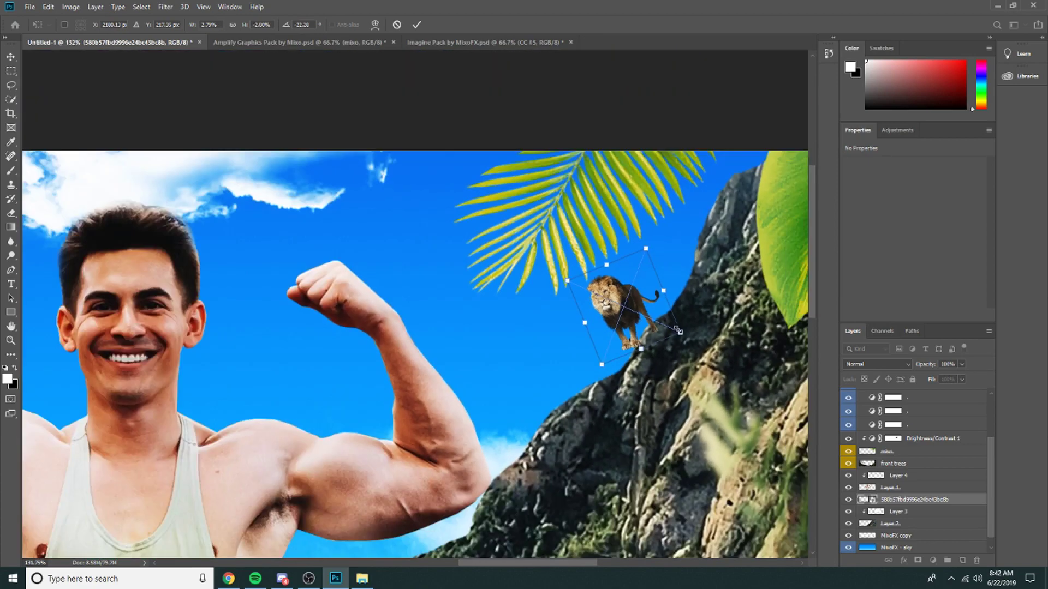
{"action": "left_click_drag", "start_coordinate": [653, 321], "coordinate": [636, 354]}
{"action": "key", "text": "Return"}
- Rotate the lion back to an upright stance and nudge it so its paws meet the rock
{"action": "scroll", "coordinate": [657, 363], "scroll_direction": "up", "scroll_amount": 3}
{"action": "key", "text": "ctrl+t"}
{"action": "left_click_drag", "start_coordinate": [634, 214], "coordinate": [656, 225]}
{"action": "key", "text": "Return"}
{"action": "left_click_drag", "start_coordinate": [597, 360], "coordinate": [598, 364]}
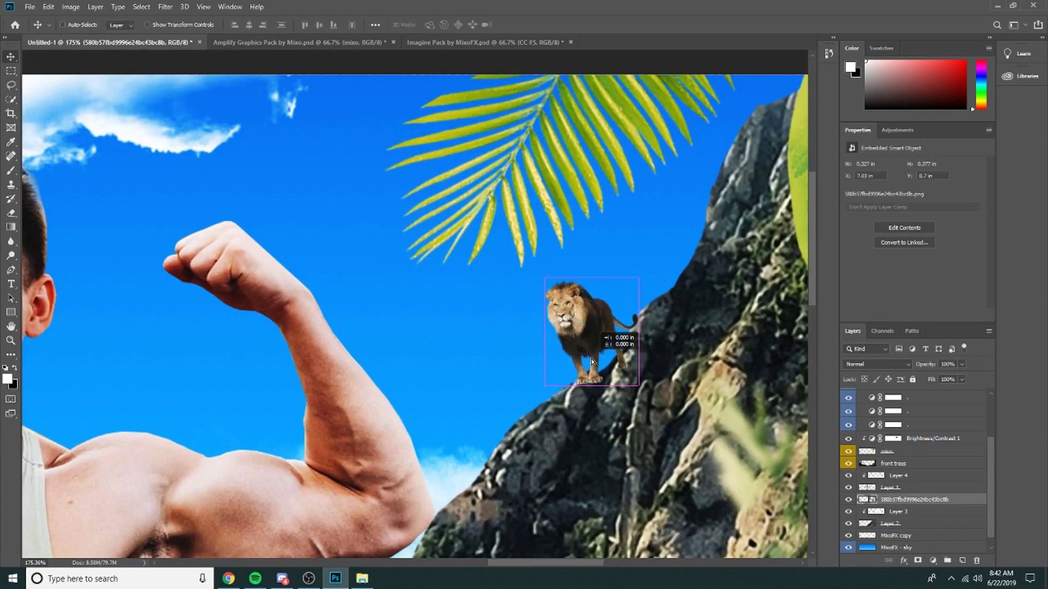
{"action": "scroll", "coordinate": [653, 379], "scroll_direction": "up", "scroll_amount": 2}
{"action": "scroll", "coordinate": [600, 367], "scroll_direction": "up", "scroll_amount": 3}
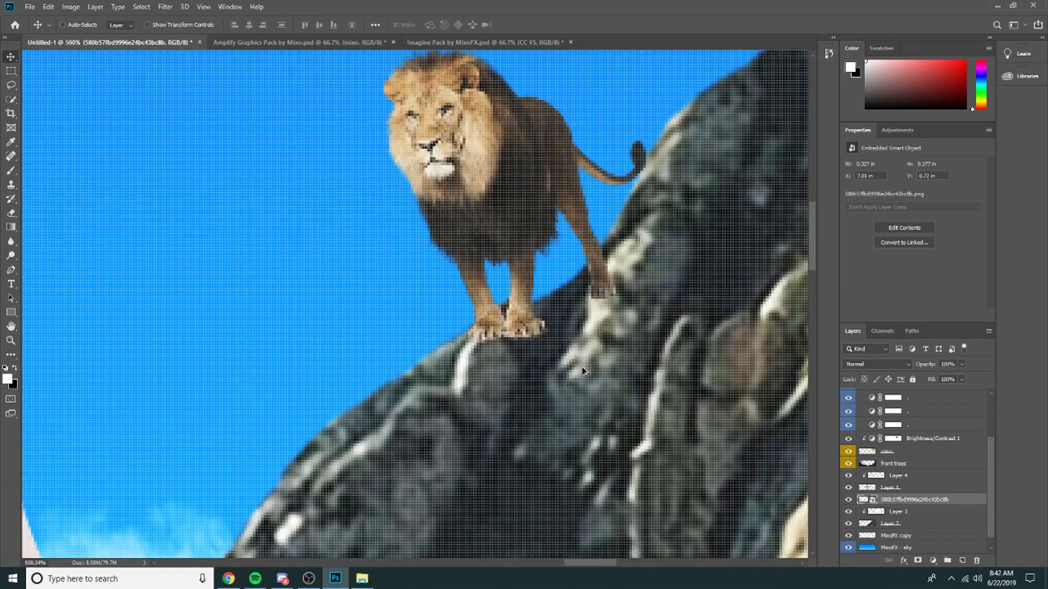
{"action": "scroll", "coordinate": [603, 367], "scroll_direction": "down", "scroll_amount": 1}
{"action": "scroll", "coordinate": [607, 365], "scroll_direction": "up", "scroll_amount": 1}
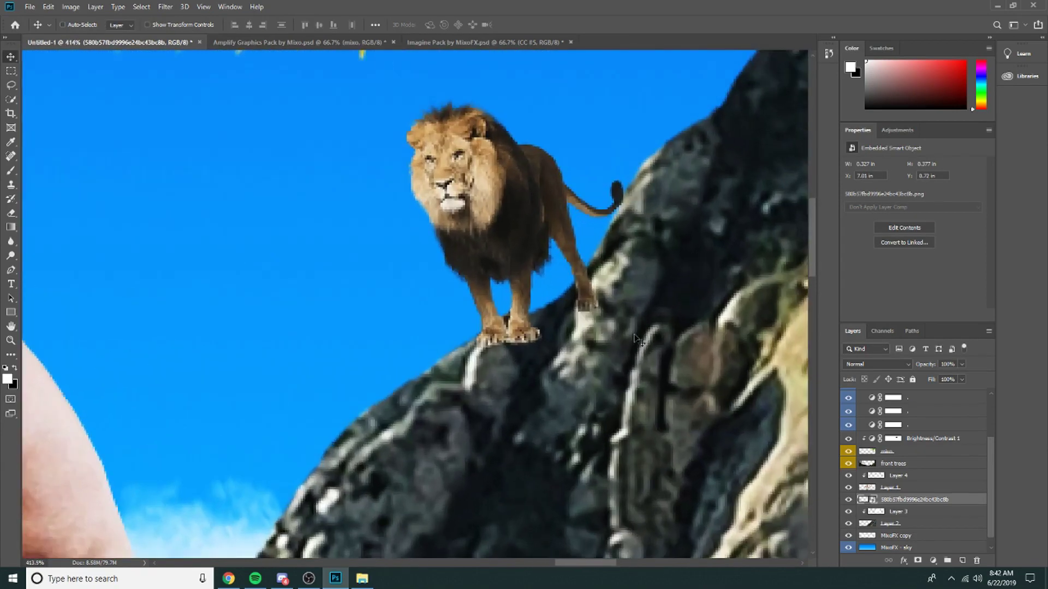
- Add a new layer above the lion and clip it to the lion layer
{"action": "left_click", "coordinate": [963, 560]}
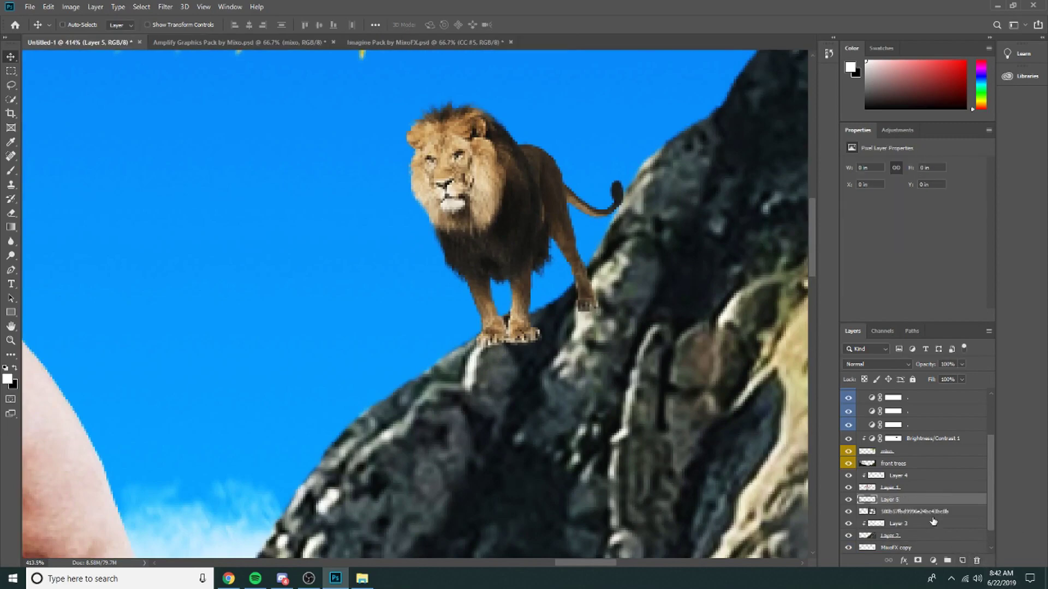
{"action": "right_click", "coordinate": [926, 503]}
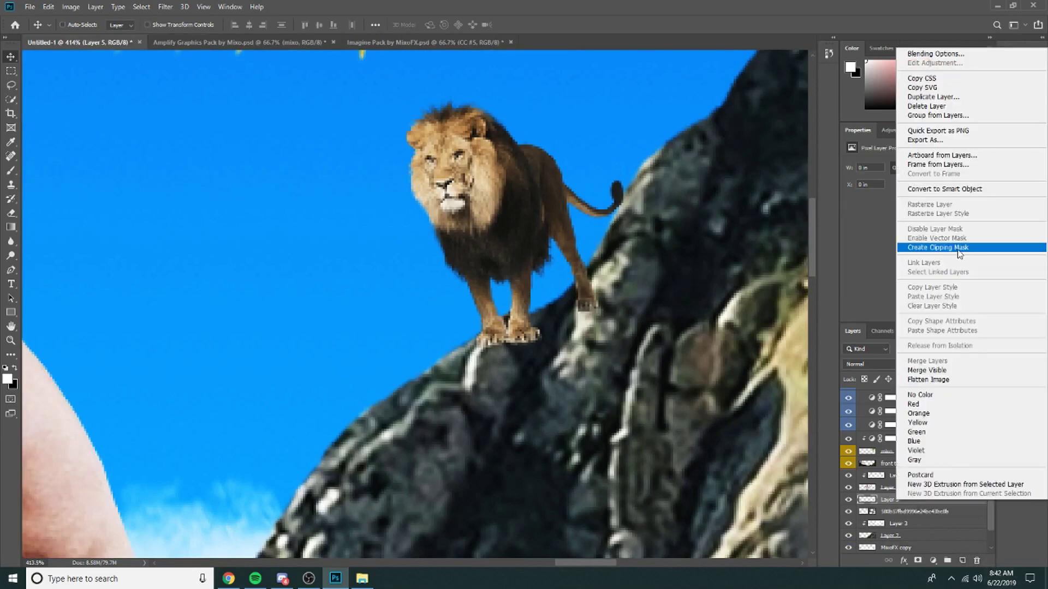
{"action": "left_click", "coordinate": [937, 247]}
- Paint black shadows over the lion's paws on the clipped layer with a 31 px soft round brush
{"action": "left_click", "coordinate": [10, 170]}
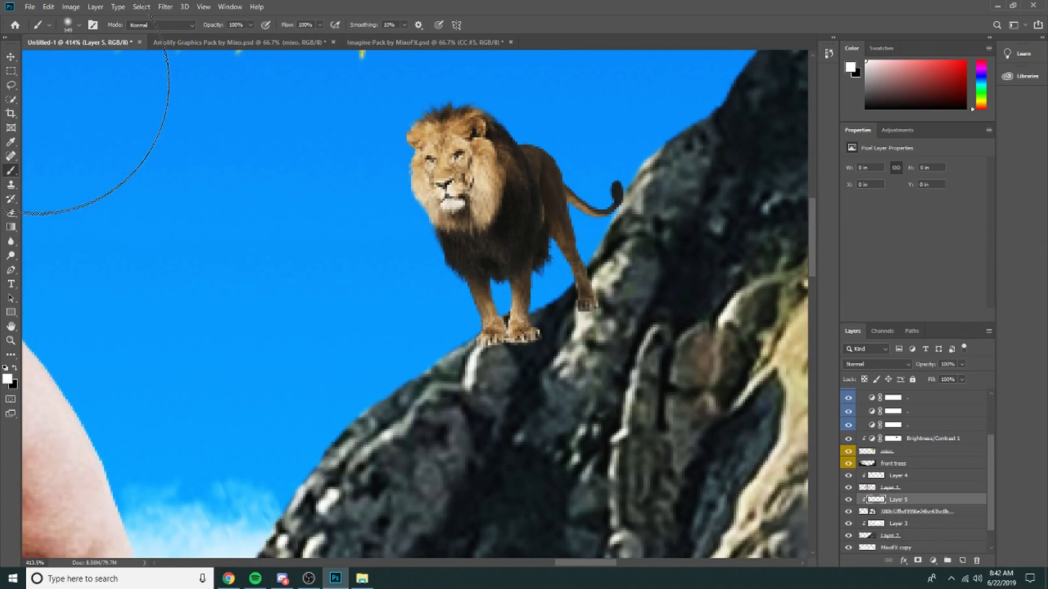
{"action": "left_click", "coordinate": [69, 24]}
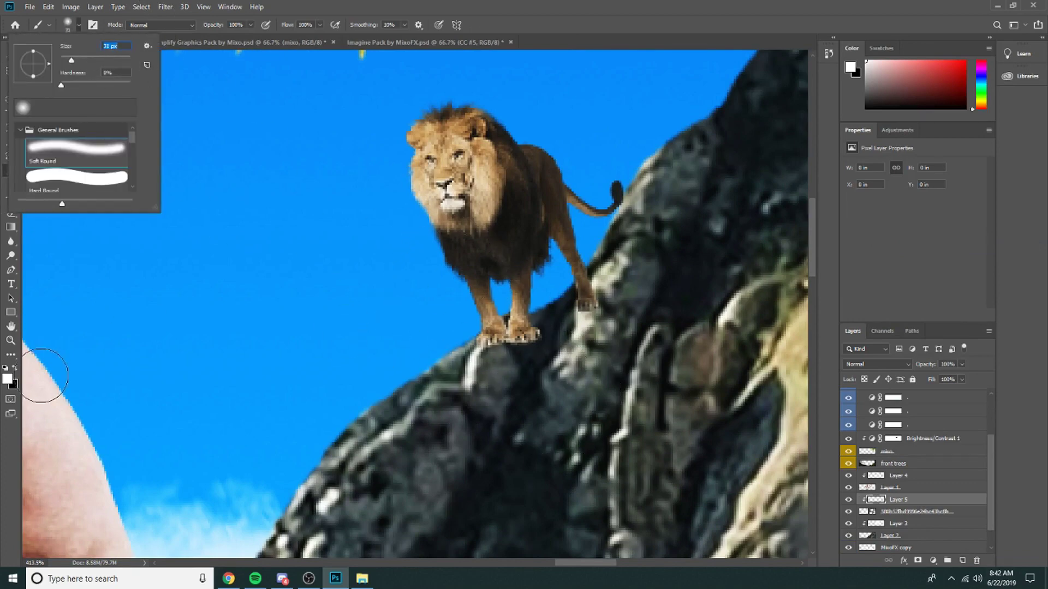
{"action": "left_click", "coordinate": [15, 369]}
{"action": "left_click_drag", "start_coordinate": [543, 336], "coordinate": [484, 375]}
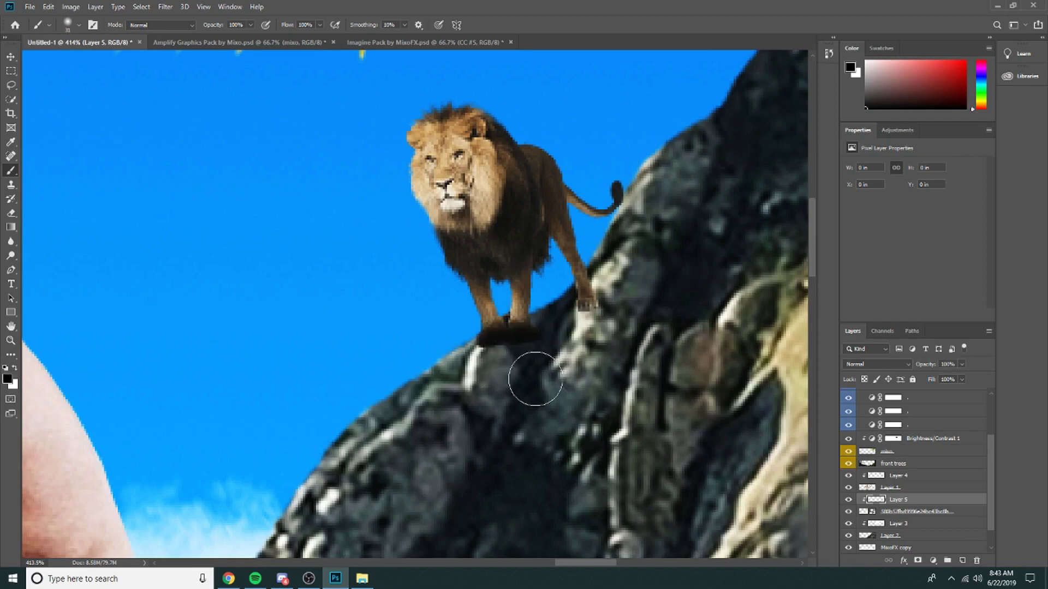
{"action": "scroll", "coordinate": [627, 293], "scroll_direction": "down", "scroll_amount": 6}
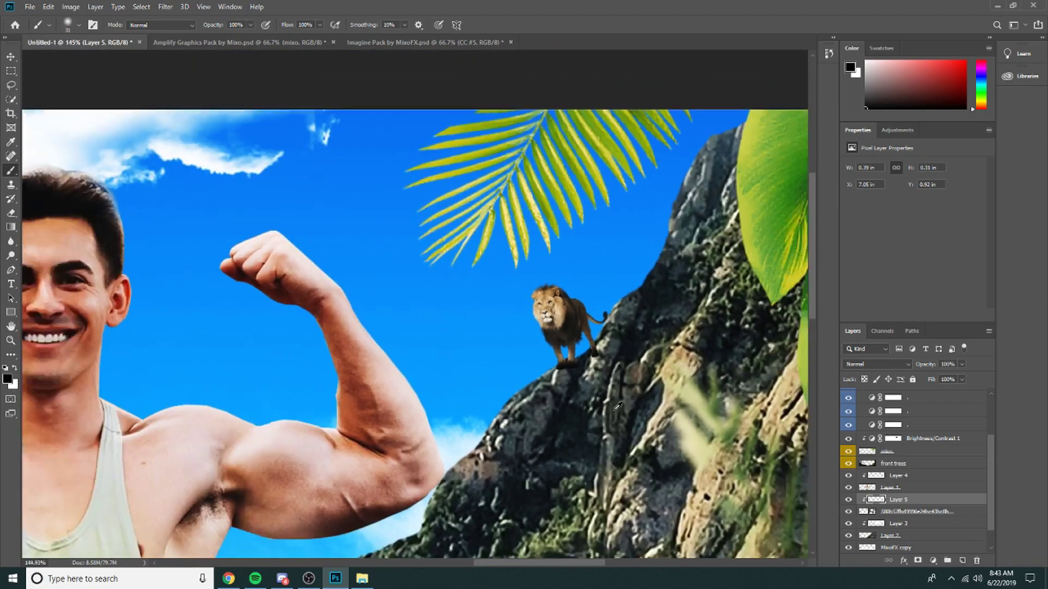
{"action": "scroll", "coordinate": [629, 412], "scroll_direction": "up", "scroll_amount": 3}
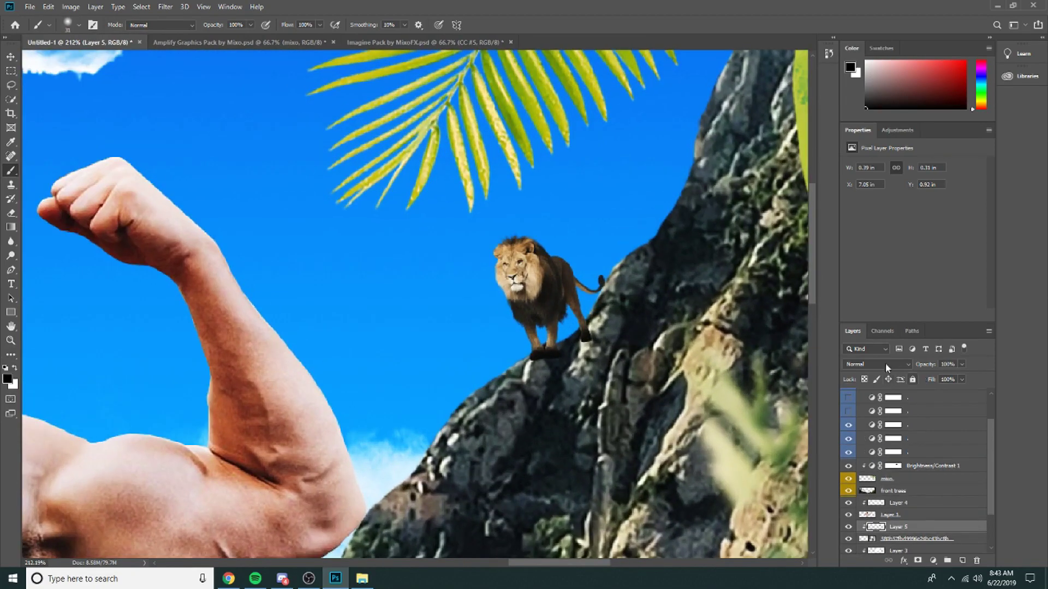
- Set the lion's shadow layer to Hard Light at 50% opacity
{"action": "left_click", "coordinate": [876, 364]}
{"action": "left_click", "coordinate": [856, 443]}
{"action": "type", "text": "50"}
{"action": "key", "text": "Return"}
- Rasterize the lion layer and erase the lower edges of its front paws with a 23 px soft eraser
{"action": "scroll", "coordinate": [546, 453], "scroll_direction": "up", "scroll_amount": 3}
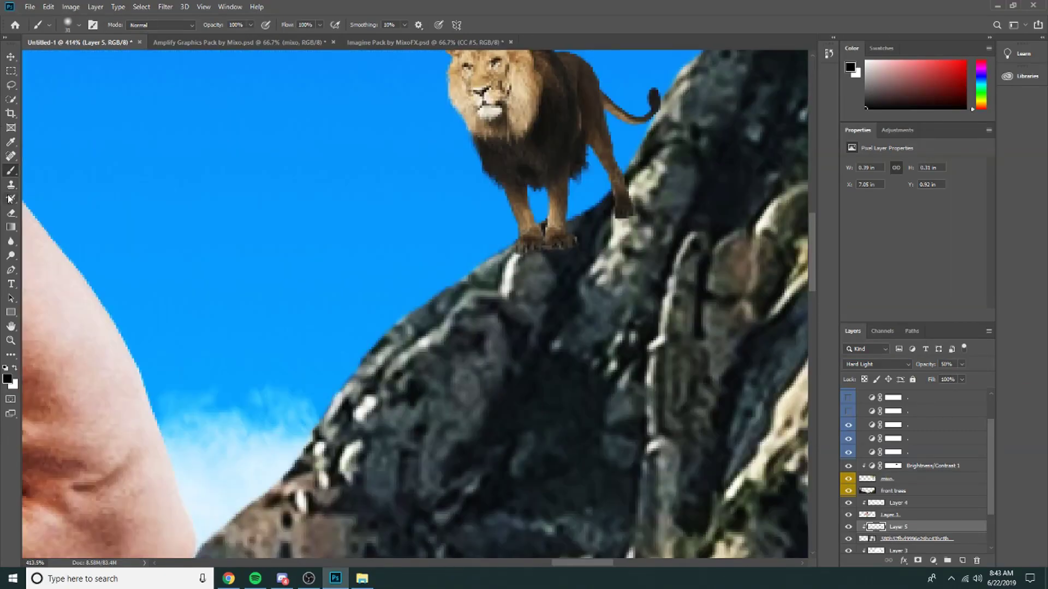
{"action": "left_click", "coordinate": [11, 213]}
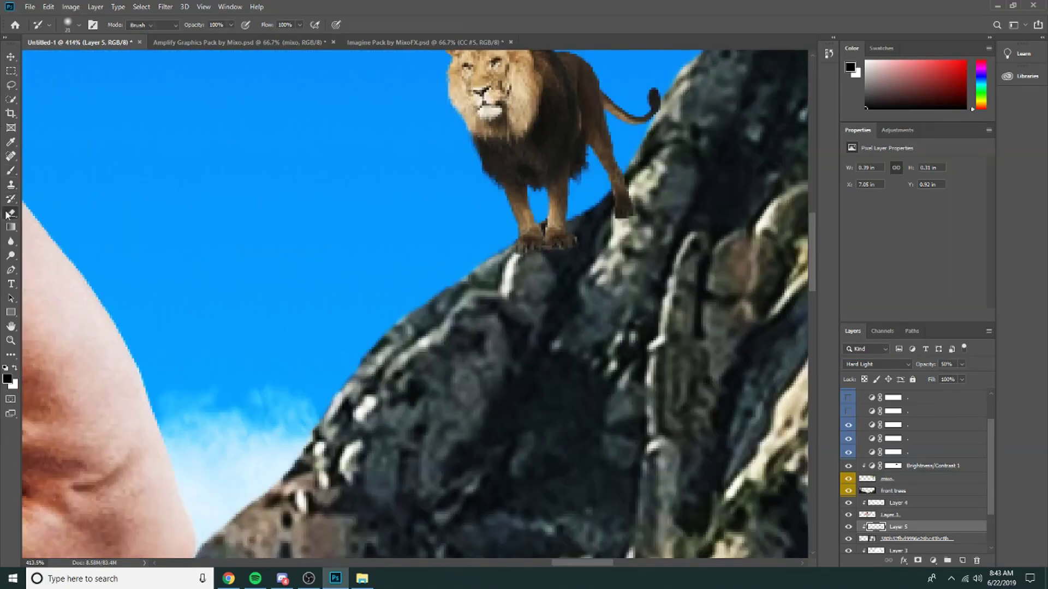
{"action": "left_click", "coordinate": [68, 25]}
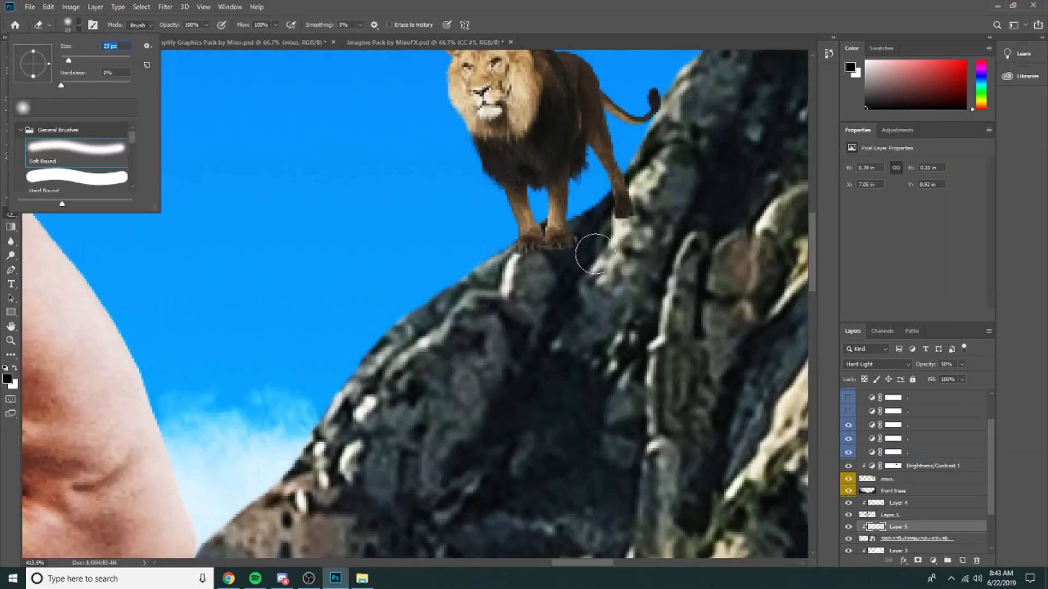
{"action": "left_click_drag", "start_coordinate": [595, 254], "coordinate": [594, 274]}
{"action": "left_click", "coordinate": [904, 539]}
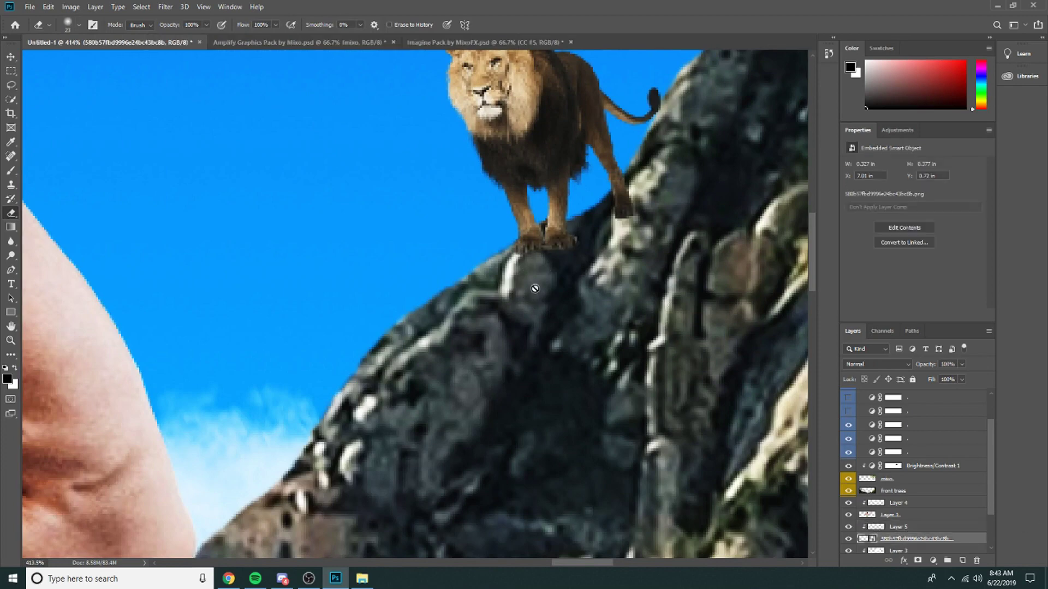
{"action": "left_click", "coordinate": [616, 266]}
{"action": "key", "text": "Return"}
{"action": "mouse_move", "coordinate": [555, 279]}
{"action": "left_mouse_down"}
{"action": "mouse_move", "coordinate": [508, 279]}
{"action": "mouse_move", "coordinate": [613, 257]}
{"action": "left_mouse_up"}
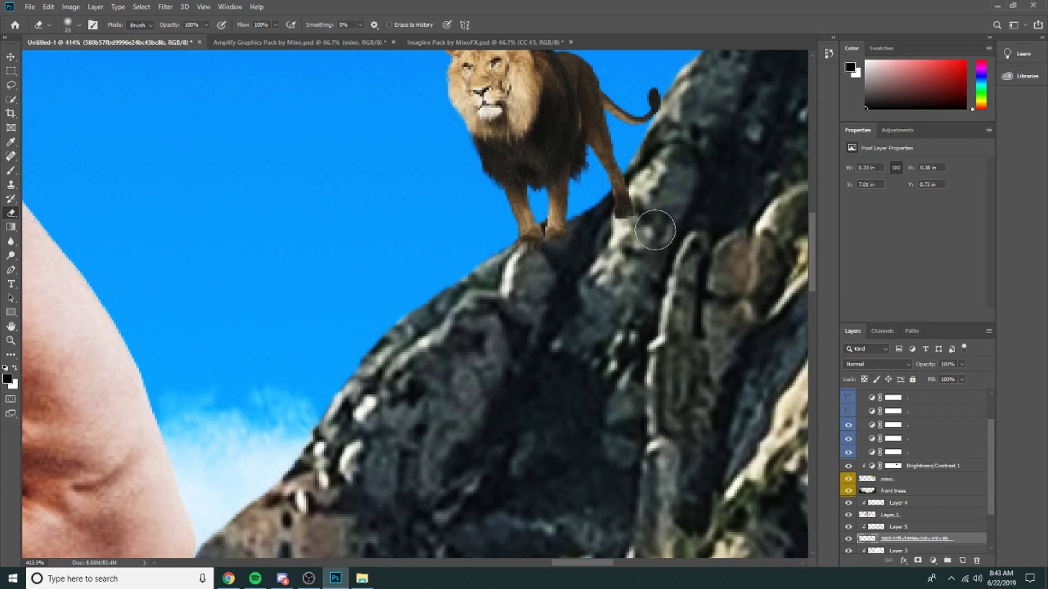
{"action": "scroll", "coordinate": [695, 302], "scroll_direction": "down", "scroll_amount": 5}
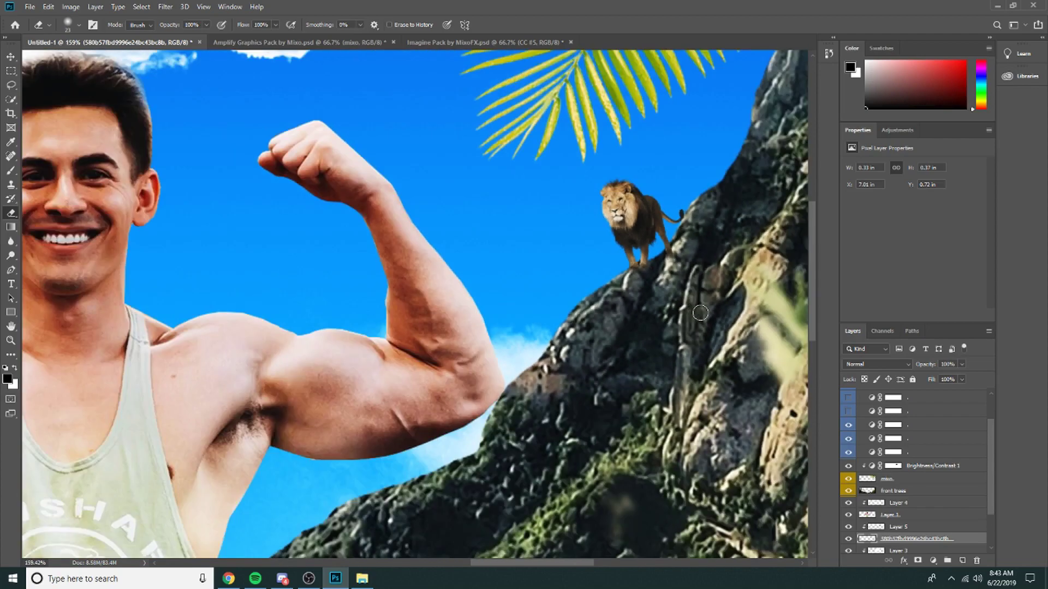
{"action": "scroll", "coordinate": [700, 313], "scroll_direction": "down", "scroll_amount": 5}
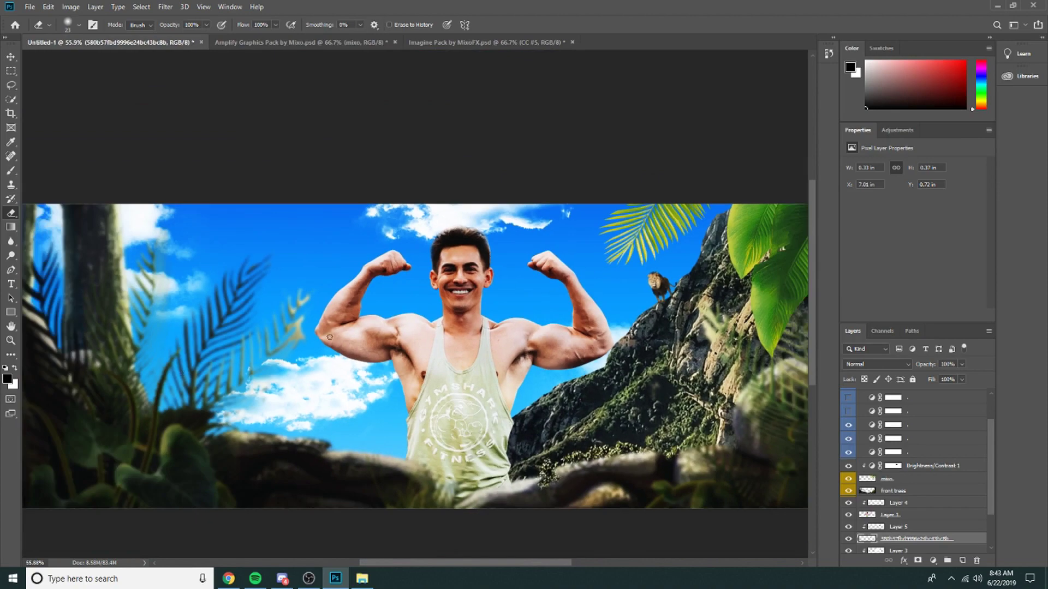
- Move the lion together with its clipped shadow layer up and right along the mountain ridge, to about X 7.08 in, Y 0.68 in
{"action": "scroll", "coordinate": [638, 308], "scroll_direction": "up", "scroll_amount": 3}
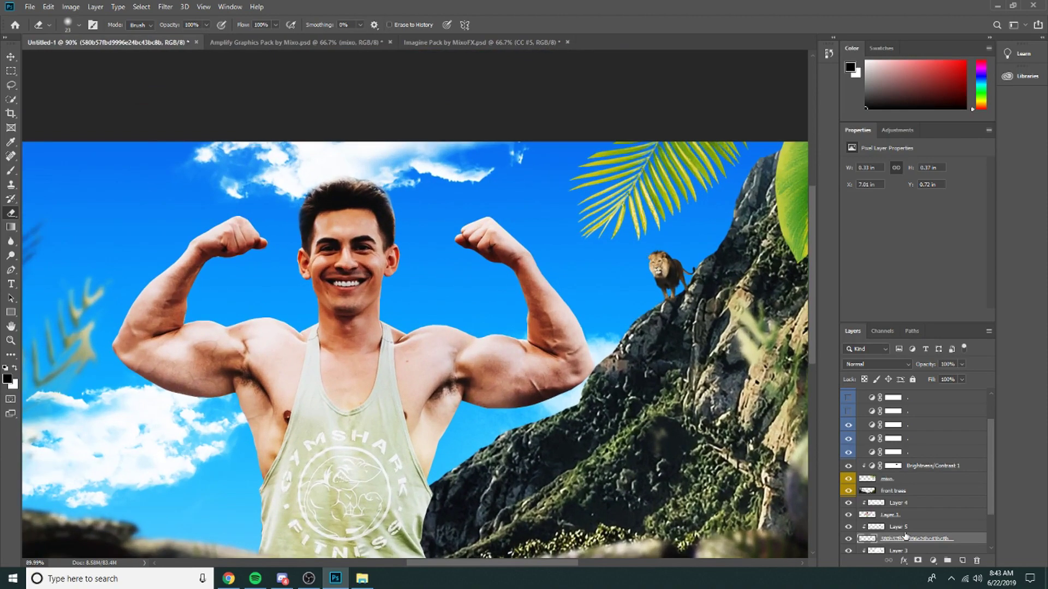
{"action": "left_click", "coordinate": [904, 529], "text": "shift"}
{"action": "left_click", "coordinate": [11, 55]}
{"action": "scroll", "coordinate": [693, 273], "scroll_direction": "up", "scroll_amount": 4}
{"action": "left_click_drag", "start_coordinate": [671, 327], "coordinate": [705, 293]}
{"action": "scroll", "coordinate": [765, 297], "scroll_direction": "down", "scroll_amount": 3}
{"action": "scroll", "coordinate": [709, 307], "scroll_direction": "down", "scroll_amount": 4}
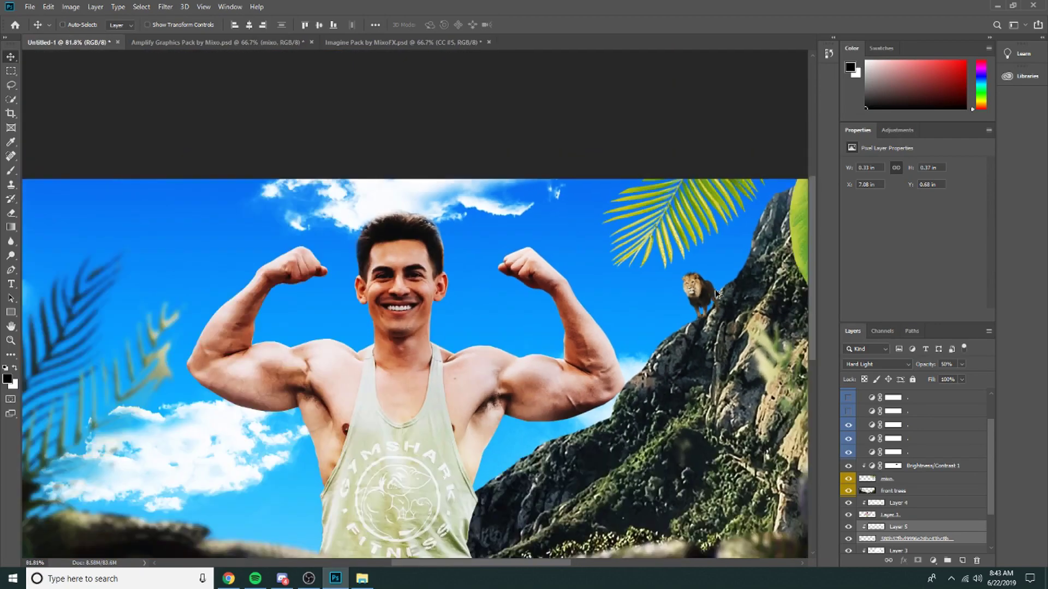
{"action": "scroll", "coordinate": [273, 404], "scroll_direction": "down", "scroll_amount": 1}
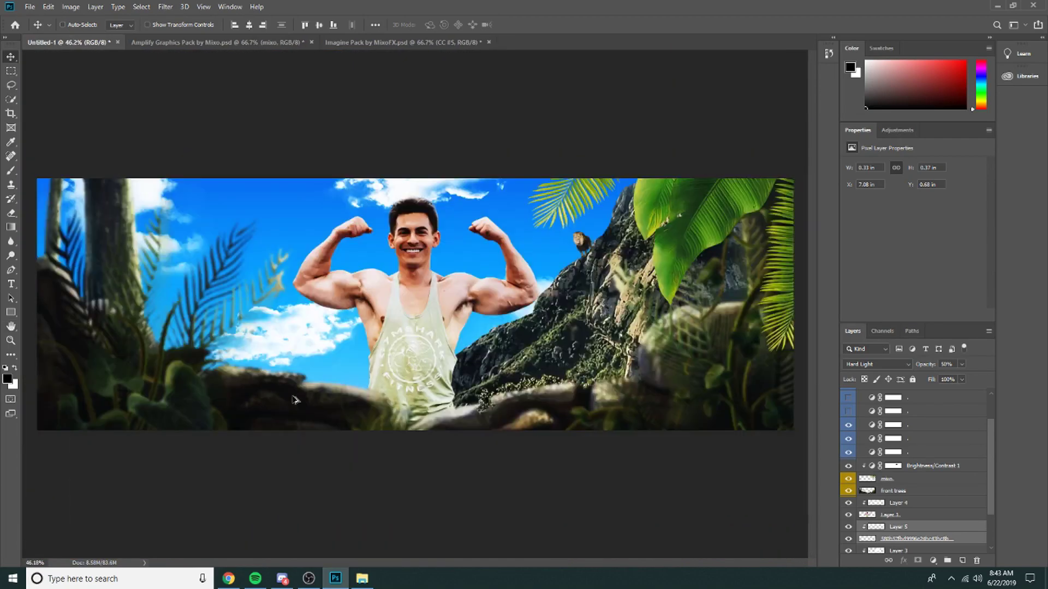
{"action": "scroll", "coordinate": [490, 302], "scroll_direction": "down", "scroll_amount": 1}
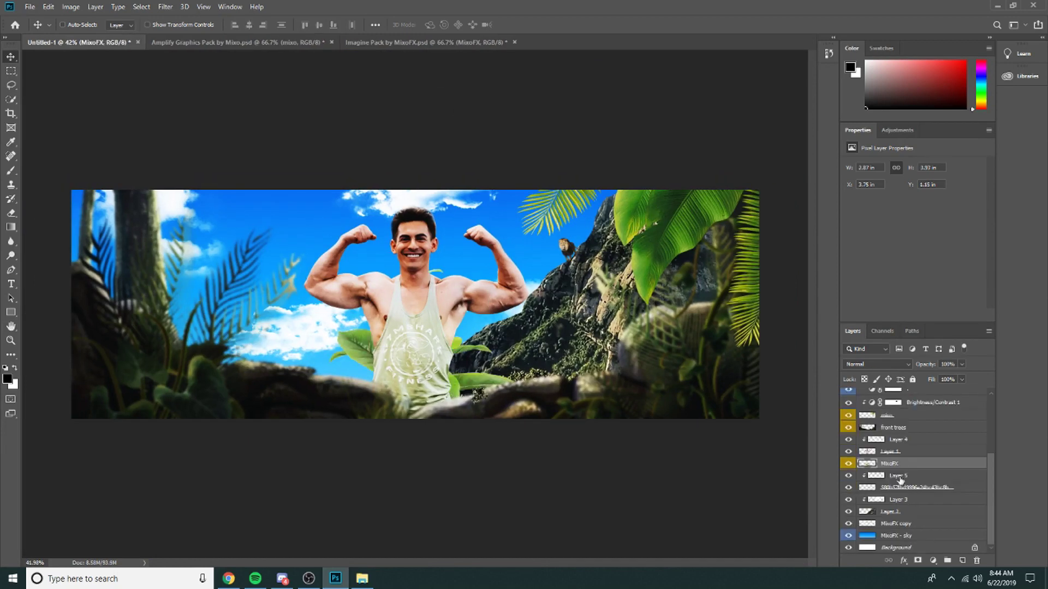
- Stack the leafy plant layer just below the front trees, scale it to about 84.57%, and lower it in front of the man's waist
{"action": "left_click_drag", "start_coordinate": [900, 465], "coordinate": [909, 431]}
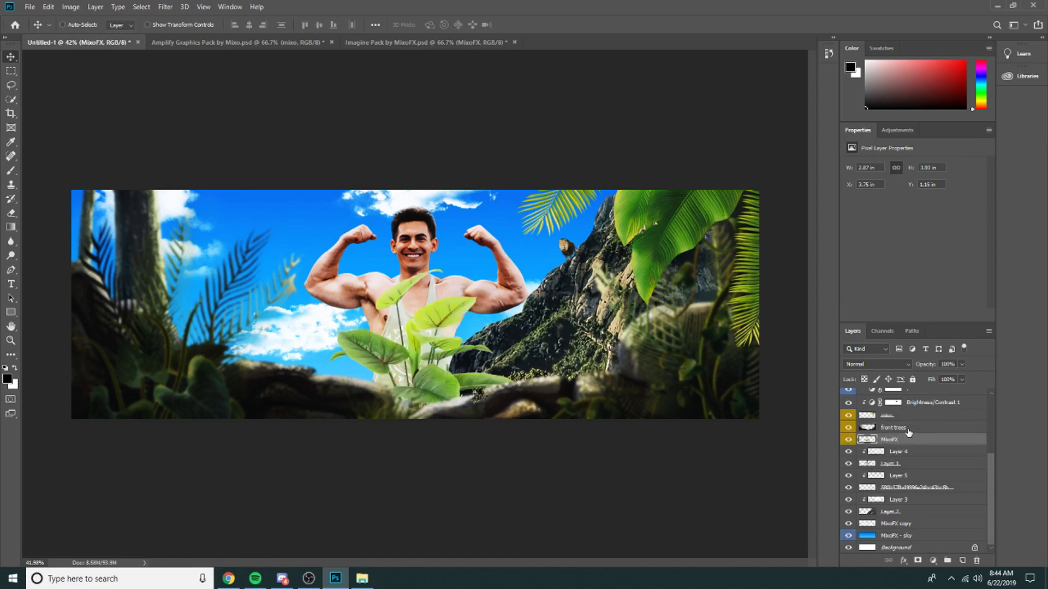
{"action": "left_click_drag", "start_coordinate": [358, 366], "coordinate": [444, 427]}
{"action": "key", "text": "ctrl+t"}
{"action": "left_click_drag", "start_coordinate": [481, 384], "coordinate": [451, 426]}
{"action": "left_click_drag", "start_coordinate": [398, 482], "coordinate": [452, 363]}
{"action": "key", "text": "Return"}
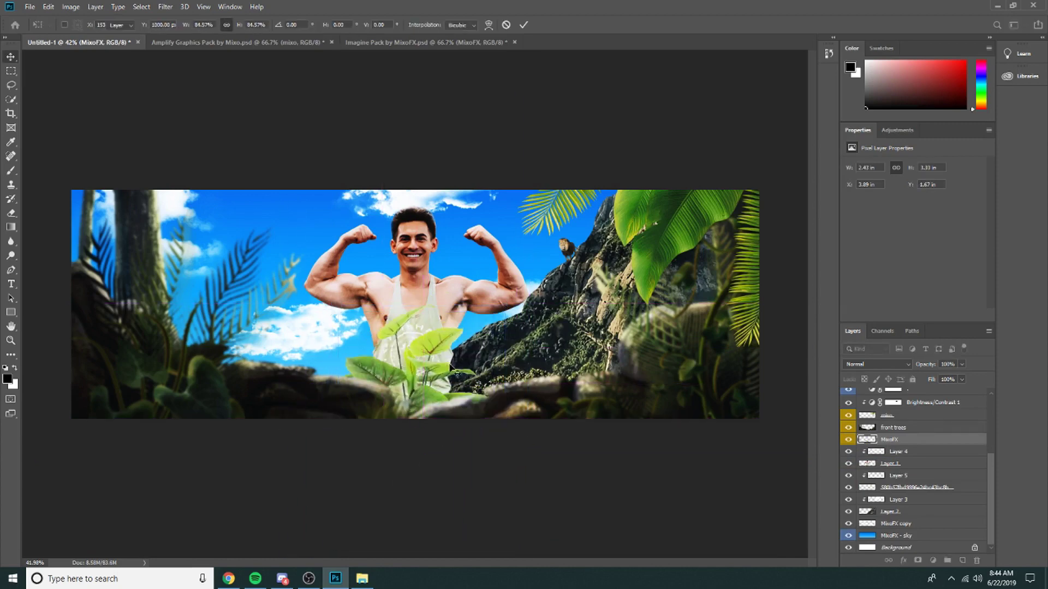
{"action": "key", "text": "Return"}
- Reapply the last filter to blur the plant, and move it lower left behind the foreground rocks
{"action": "left_click", "coordinate": [165, 7]}
{"action": "left_click", "coordinate": [171, 21]}
{"action": "left_click_drag", "start_coordinate": [438, 352], "coordinate": [412, 386]}
{"action": "left_click_drag", "start_coordinate": [389, 388], "coordinate": [390, 389]}
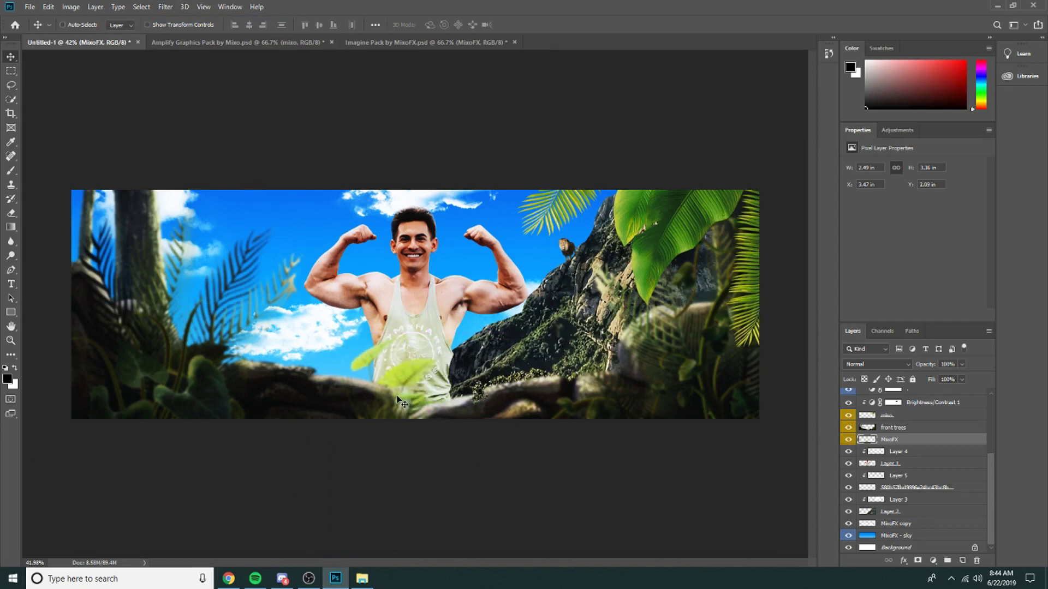
- Duplicate the blurred plant, flip the copy horizontally, and place it to the right of the original in front of the man
{"action": "key", "text": "ctrl+j"}
{"action": "key", "text": "ctrl+t"}
{"action": "right_click", "coordinate": [395, 381]}
{"action": "left_click", "coordinate": [429, 518]}
{"action": "left_click_drag", "start_coordinate": [419, 451], "coordinate": [489, 422]}
{"action": "key", "text": "alt+space"}
{"action": "key", "text": "Escape"}
{"action": "key", "text": "Return"}
{"action": "scroll", "coordinate": [493, 352], "scroll_direction": "down", "scroll_amount": 5}
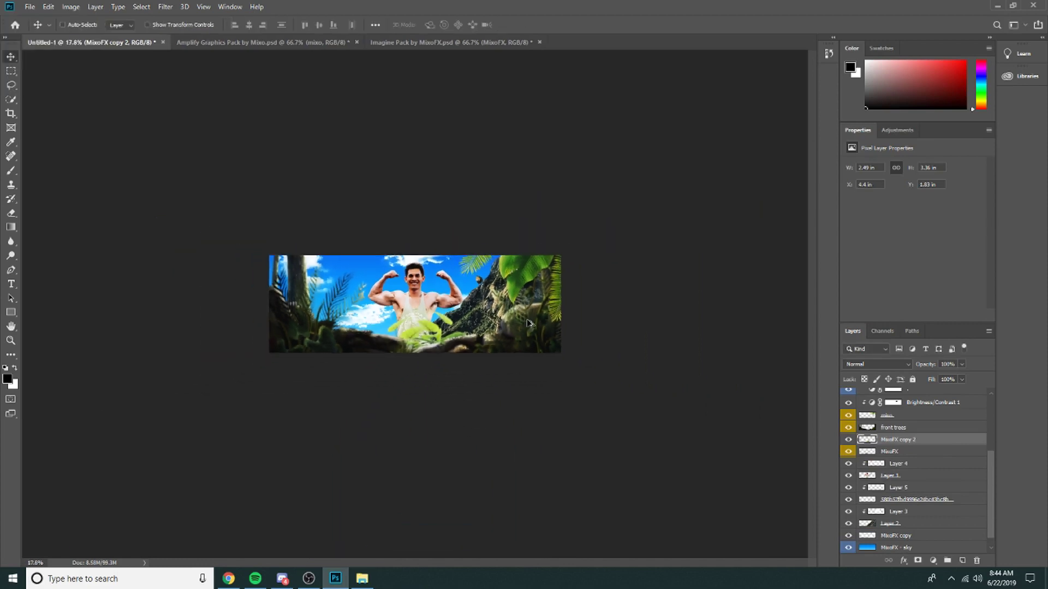
{"action": "scroll", "coordinate": [499, 348], "scroll_direction": "up", "scroll_amount": 6}
{"action": "scroll", "coordinate": [462, 350], "scroll_direction": "down", "scroll_amount": 3}
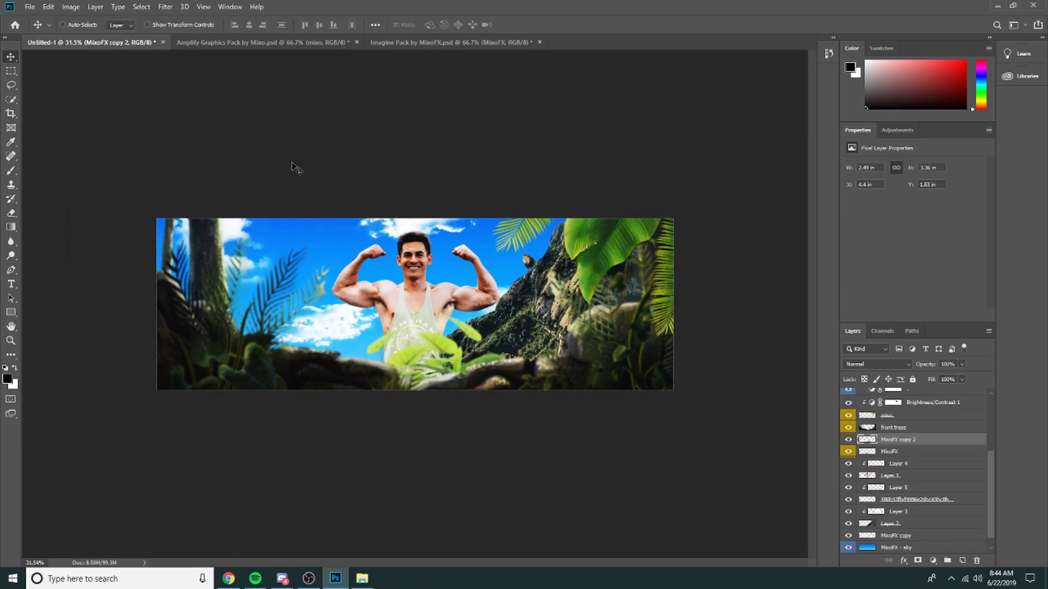
- Bring the downloaded 584568bb746e3e42031117ef.png skyline from the browser into the Untitled-1 header and place it over the left half
{"action": "left_click", "coordinate": [402, 45]}
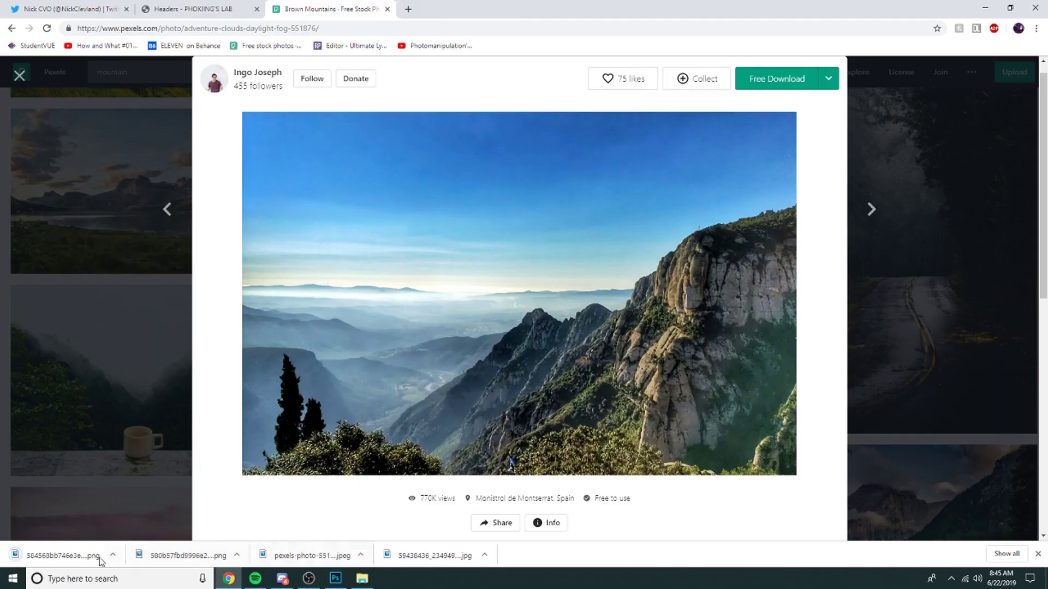
{"action": "left_click", "coordinate": [334, 579]}
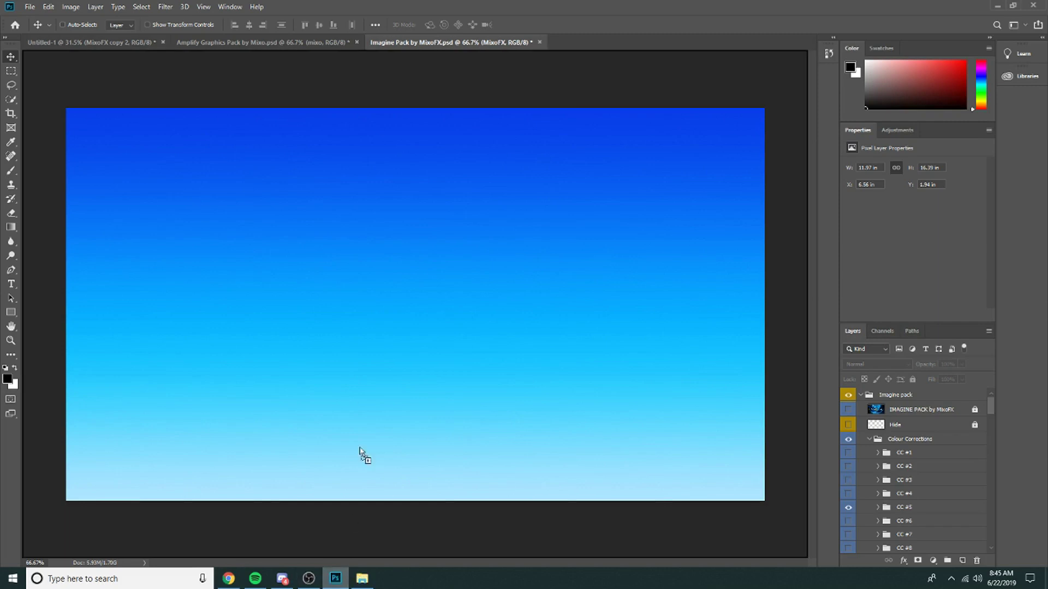
{"action": "left_click", "coordinate": [112, 43]}
{"action": "left_click_drag", "start_coordinate": [112, 44], "coordinate": [362, 262]}
{"action": "left_click_drag", "start_coordinate": [489, 331], "coordinate": [391, 337]}
{"action": "key", "text": "Return"}
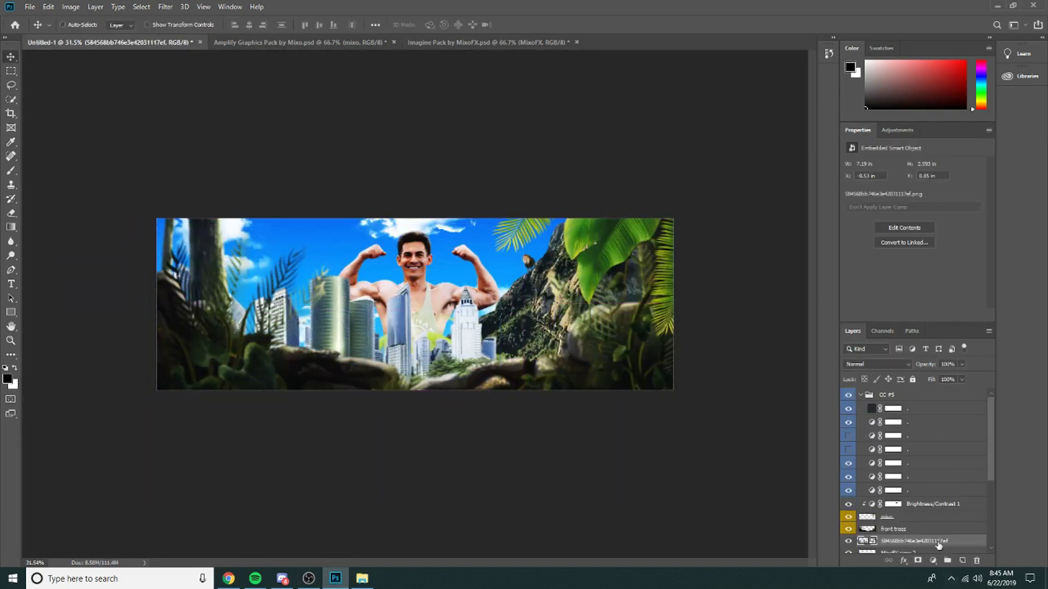
- Shrink the skyline to about 6 in wide and stack it below the man's layer so the buildings stand behind him
{"action": "scroll", "coordinate": [889, 468], "scroll_direction": "down", "scroll_amount": 3}
{"action": "scroll", "coordinate": [889, 468], "scroll_direction": "down", "scroll_amount": 3}
{"action": "key", "text": "ctrl+t"}
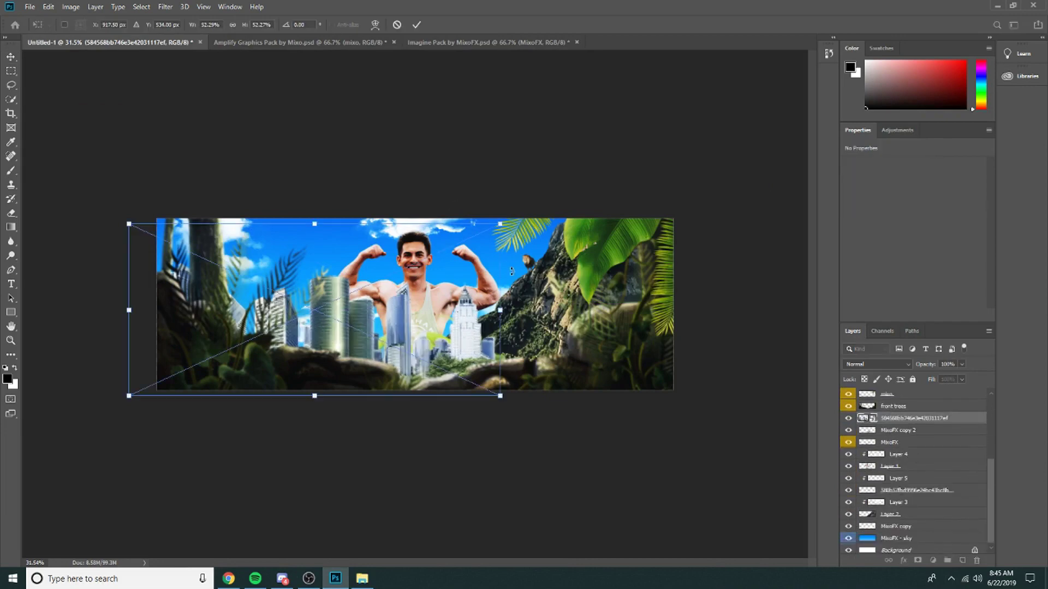
{"action": "left_click_drag", "start_coordinate": [500, 224], "coordinate": [443, 251]}
{"action": "key", "text": "Return"}
{"action": "left_click_drag", "start_coordinate": [908, 420], "coordinate": [922, 470]}
{"action": "left_click_drag", "start_coordinate": [356, 295], "coordinate": [365, 272]}
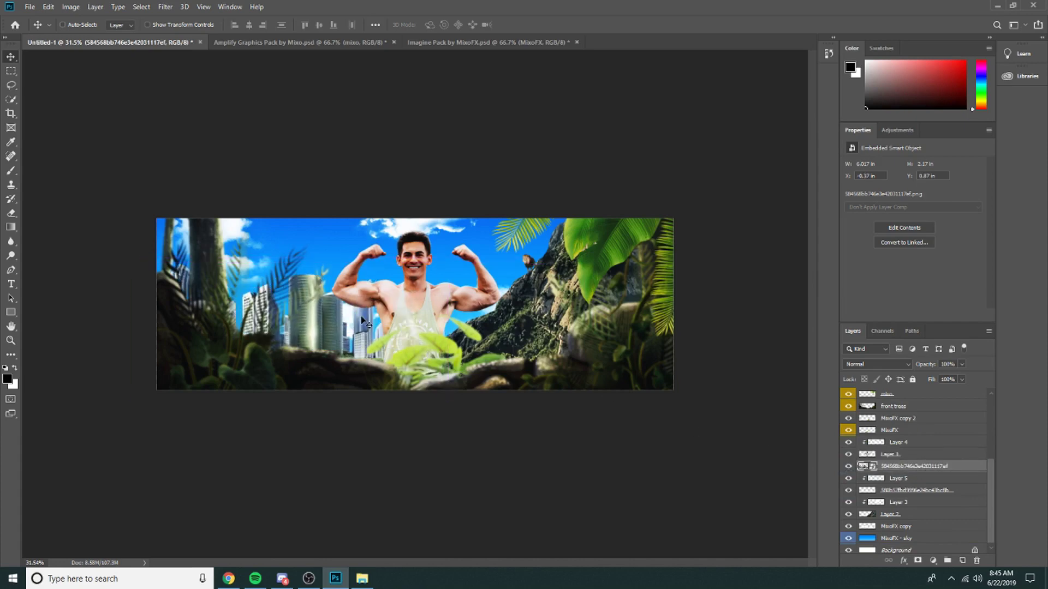
- Rescale the skyline slightly so its buildings fill the gap between the left trees and the man
{"action": "scroll", "coordinate": [278, 217], "scroll_direction": "up", "scroll_amount": 7}
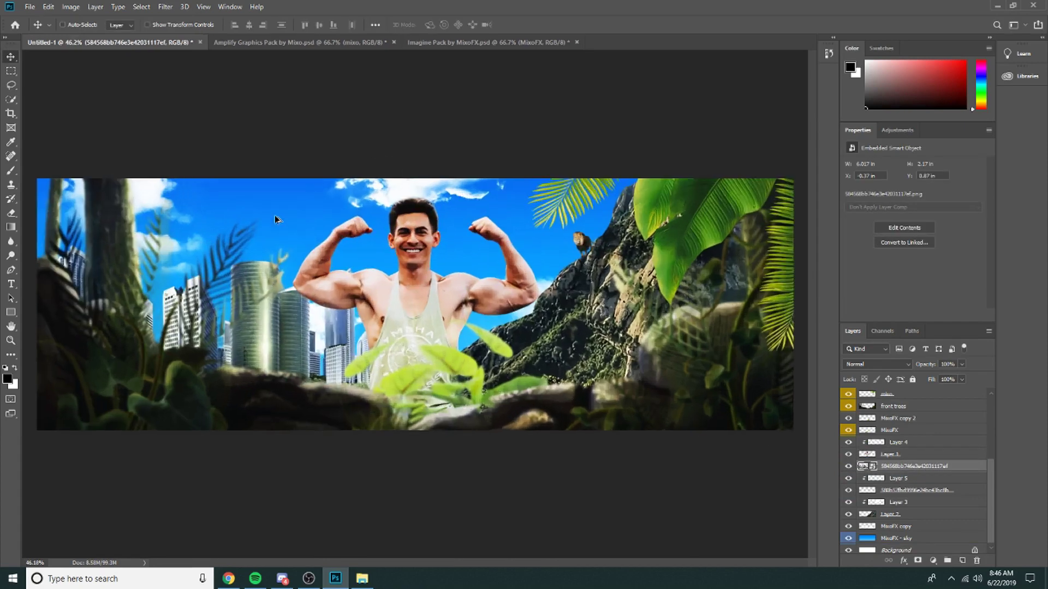
{"action": "key", "text": "ctrl+t"}
{"action": "left_click_drag", "start_coordinate": [442, 140], "coordinate": [480, 173]}
{"action": "key", "text": "Return"}
{"action": "scroll", "coordinate": [336, 275], "scroll_direction": "down", "scroll_amount": 2}
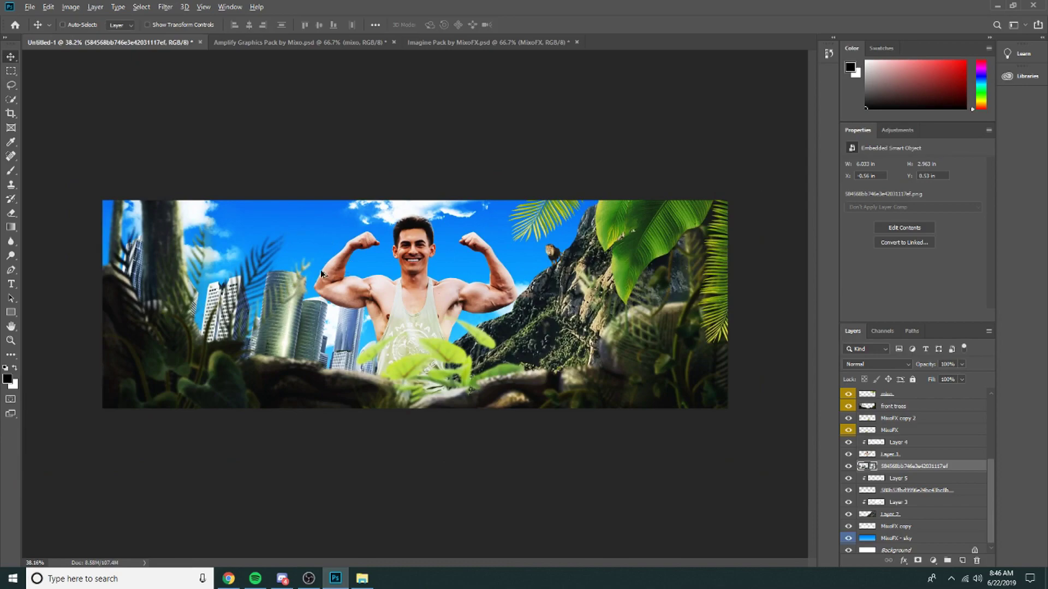
- Add a new layer above the skyline and clip it to the skyline layer
{"action": "scroll", "coordinate": [321, 274], "scroll_direction": "up", "scroll_amount": 5}
{"action": "scroll", "coordinate": [313, 323], "scroll_direction": "down", "scroll_amount": 2}
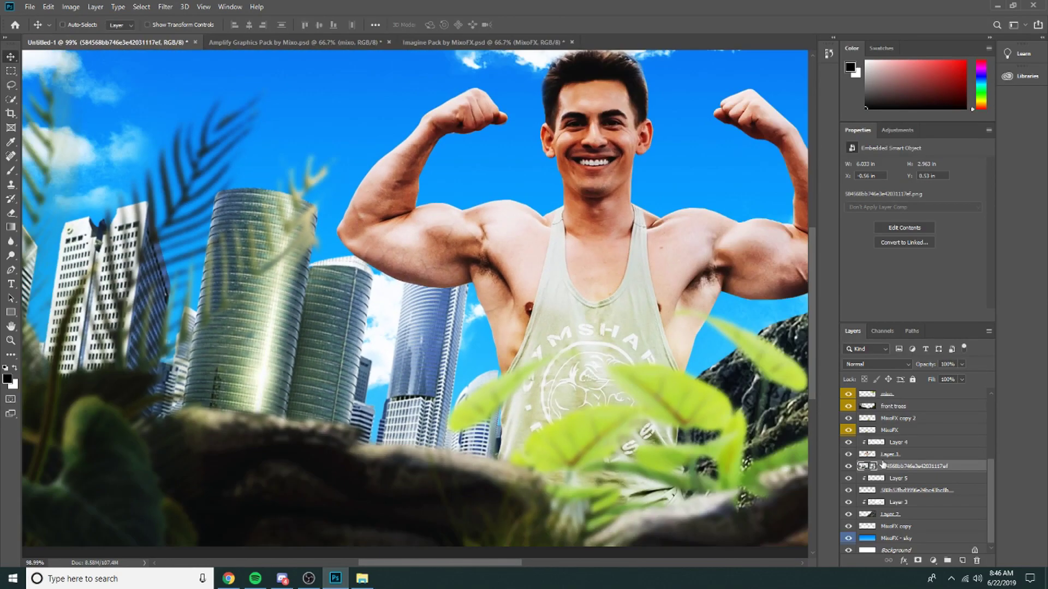
{"action": "scroll", "coordinate": [474, 293], "scroll_direction": "down", "scroll_amount": 1}
{"action": "left_click", "coordinate": [963, 560]}
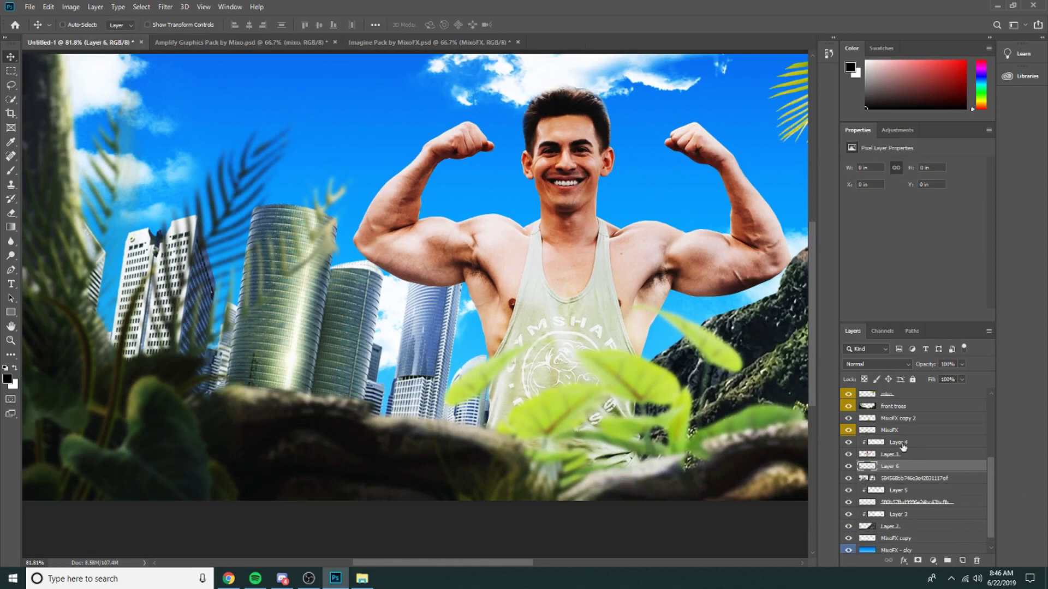
{"action": "right_click", "coordinate": [895, 467]}
{"action": "left_click", "coordinate": [928, 215]}
{"action": "scroll", "coordinate": [243, 226], "scroll_direction": "down", "scroll_amount": 1}
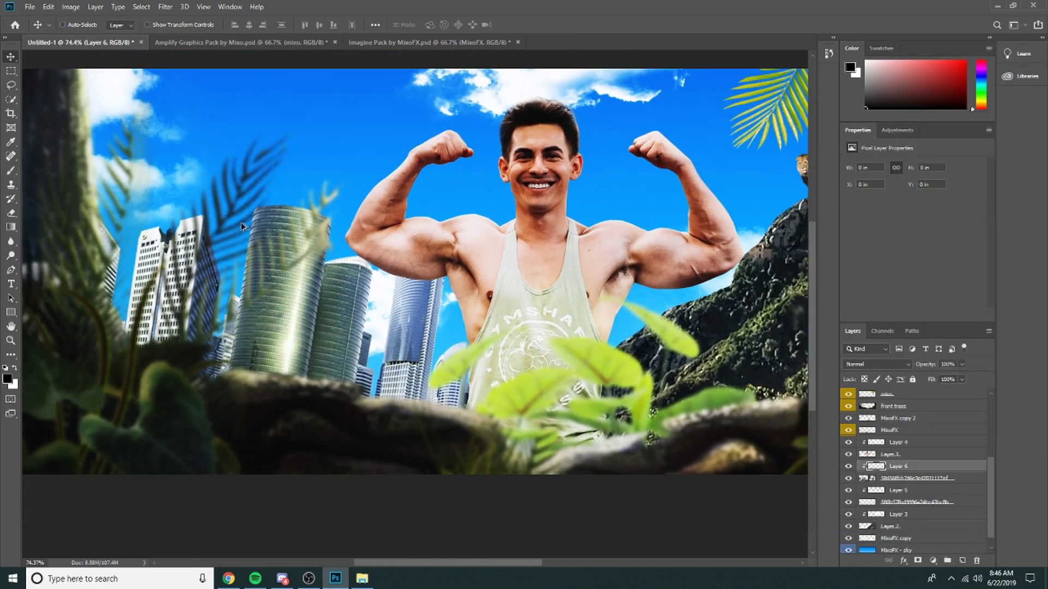
- Paint white light over the tops of the buildings on the clipped layer with a large Soft Round brush
{"action": "left_click", "coordinate": [15, 367]}
{"action": "left_click", "coordinate": [11, 170]}
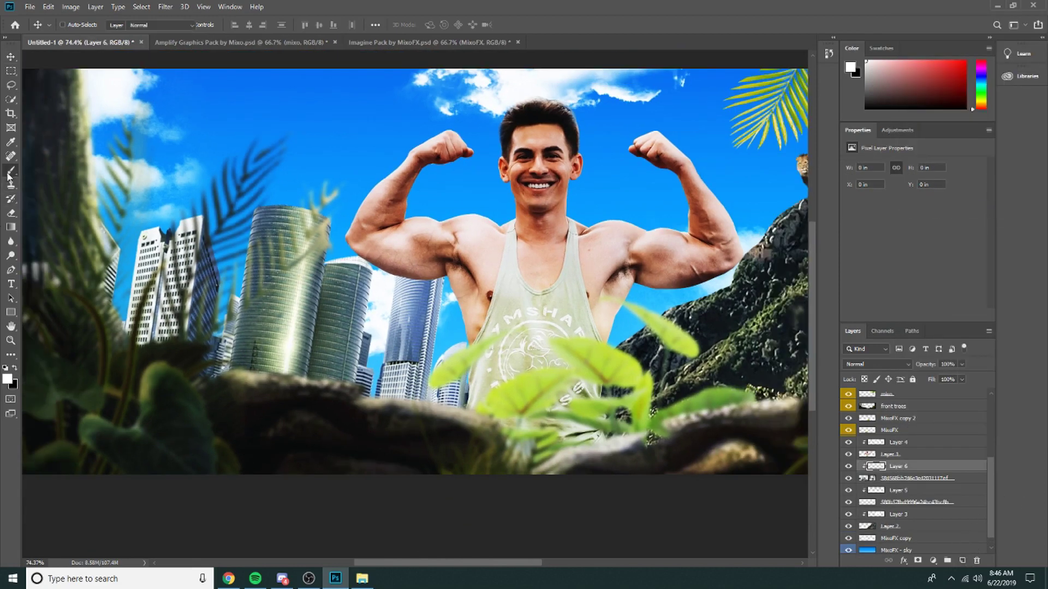
{"action": "left_click", "coordinate": [68, 25]}
{"action": "left_click", "coordinate": [111, 60]}
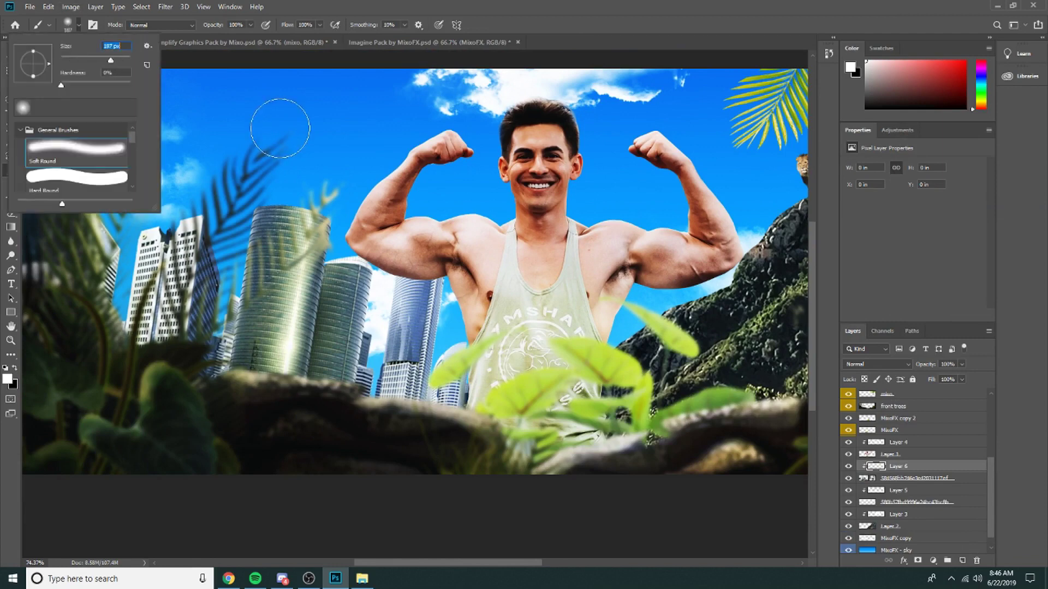
{"action": "left_click_drag", "start_coordinate": [110, 61], "coordinate": [124, 61]}
{"action": "left_click", "coordinate": [311, 138]}
{"action": "left_click", "coordinate": [312, 138]}
{"action": "left_click", "coordinate": [408, 149]}
{"action": "left_click", "coordinate": [407, 154]}
{"action": "mouse_move", "coordinate": [351, 124]}
{"action": "left_mouse_down"}
{"action": "mouse_move", "coordinate": [164, 120]}
{"action": "mouse_move", "coordinate": [225, 127]}
{"action": "mouse_move", "coordinate": [218, 156]}
{"action": "mouse_move", "coordinate": [79, 177]}
{"action": "mouse_move", "coordinate": [73, 218]}
{"action": "mouse_move", "coordinate": [400, 149]}
{"action": "left_mouse_up"}
{"action": "left_click", "coordinate": [410, 153]}
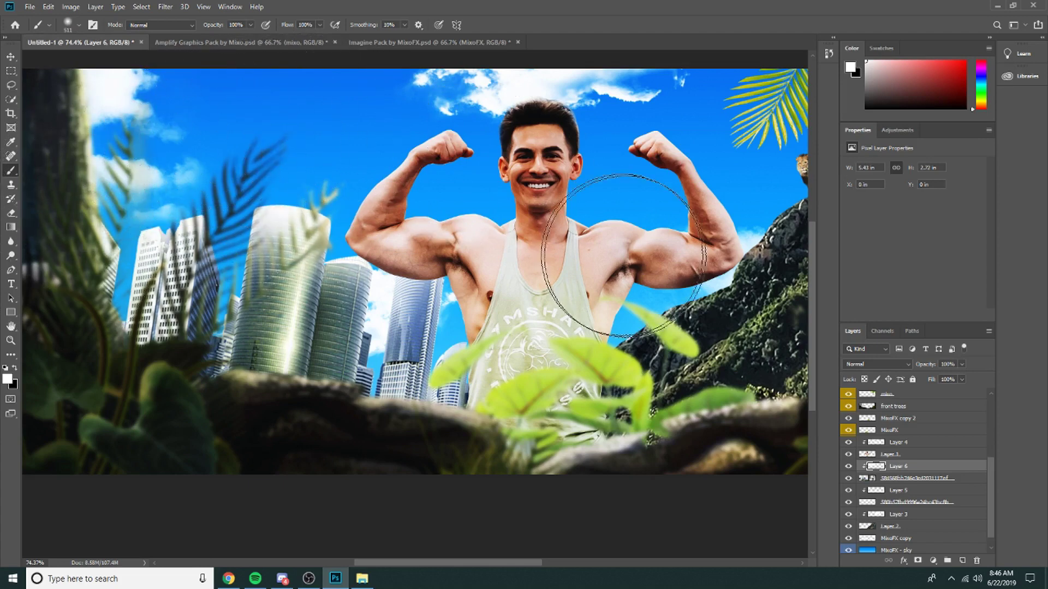
- Set the skyline's white highlight layer to Soft Light and compare the image with it hidden and shown
{"action": "scroll", "coordinate": [82, 182], "scroll_direction": "down", "scroll_amount": 4}
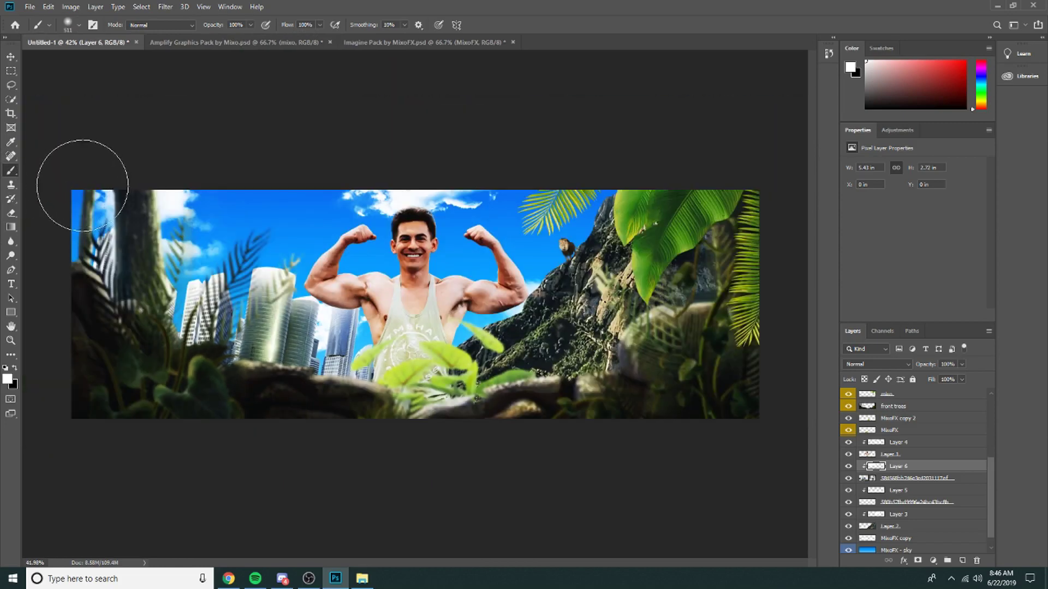
{"action": "scroll", "coordinate": [484, 180], "scroll_direction": "up", "scroll_amount": 2}
{"action": "left_click", "coordinate": [851, 364]}
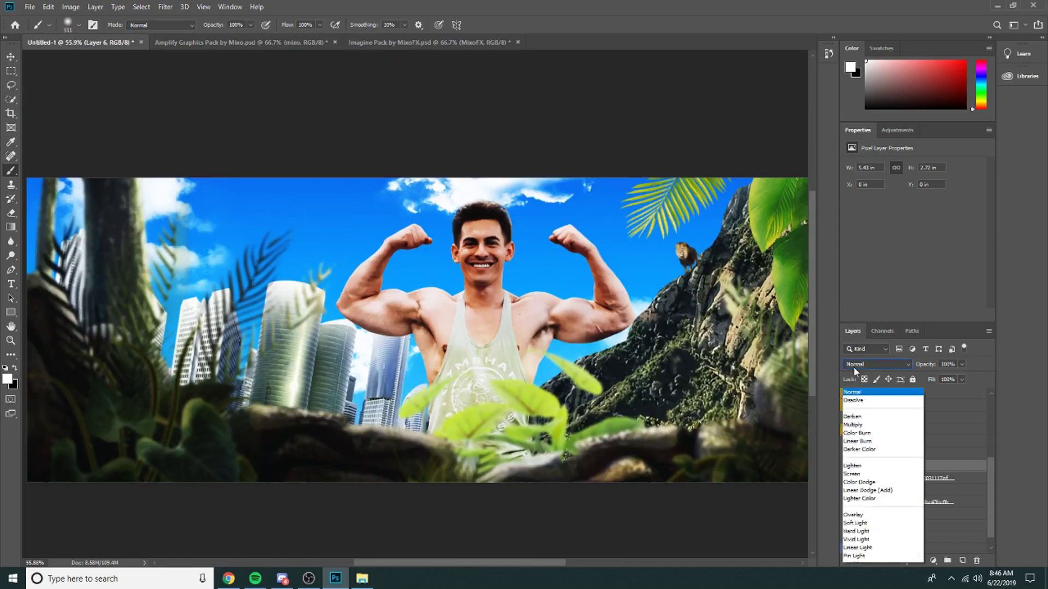
{"action": "left_click", "coordinate": [862, 434]}
{"action": "left_click", "coordinate": [848, 466]}
{"action": "left_click", "coordinate": [848, 466]}
{"action": "scroll", "coordinate": [468, 276], "scroll_direction": "down", "scroll_amount": 2}
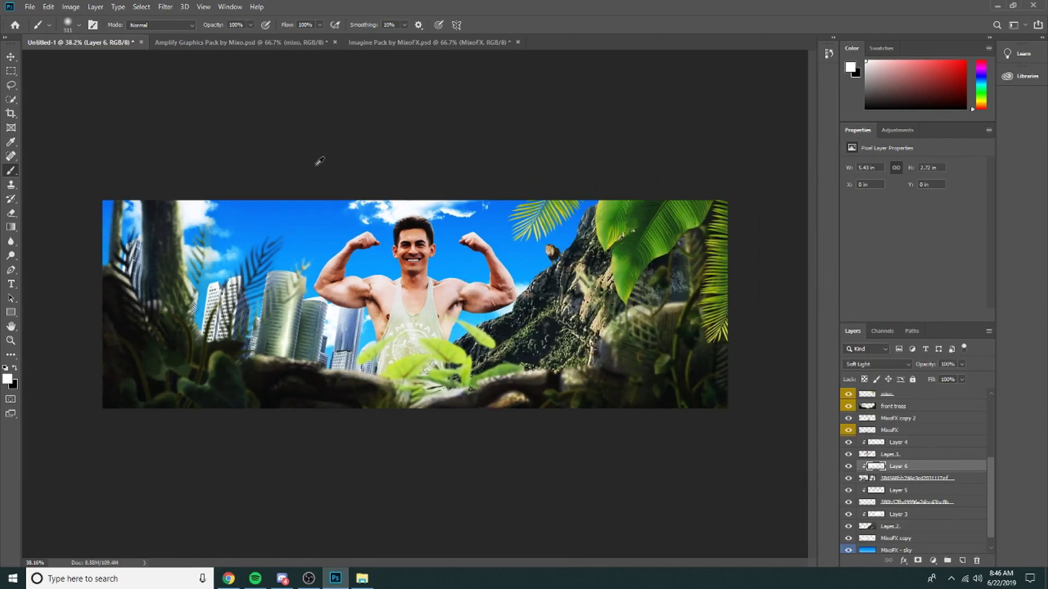
{"action": "left_click", "coordinate": [10, 57]}
{"action": "scroll", "coordinate": [445, 321], "scroll_direction": "up", "scroll_amount": 2}
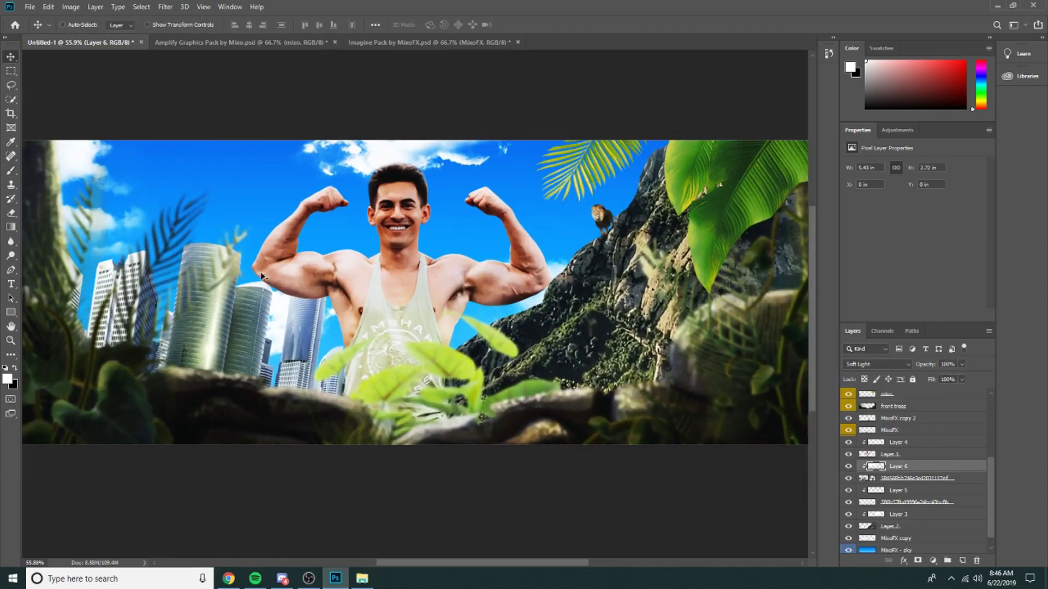
{"action": "scroll", "coordinate": [235, 271], "scroll_direction": "down", "scroll_amount": 3}
{"action": "scroll", "coordinate": [906, 447], "scroll_direction": "up", "scroll_amount": 4}
{"action": "scroll", "coordinate": [906, 431], "scroll_direction": "down", "scroll_amount": 3}
- Set the Type tool's font to Arial Bold
{"action": "left_click", "coordinate": [11, 284]}
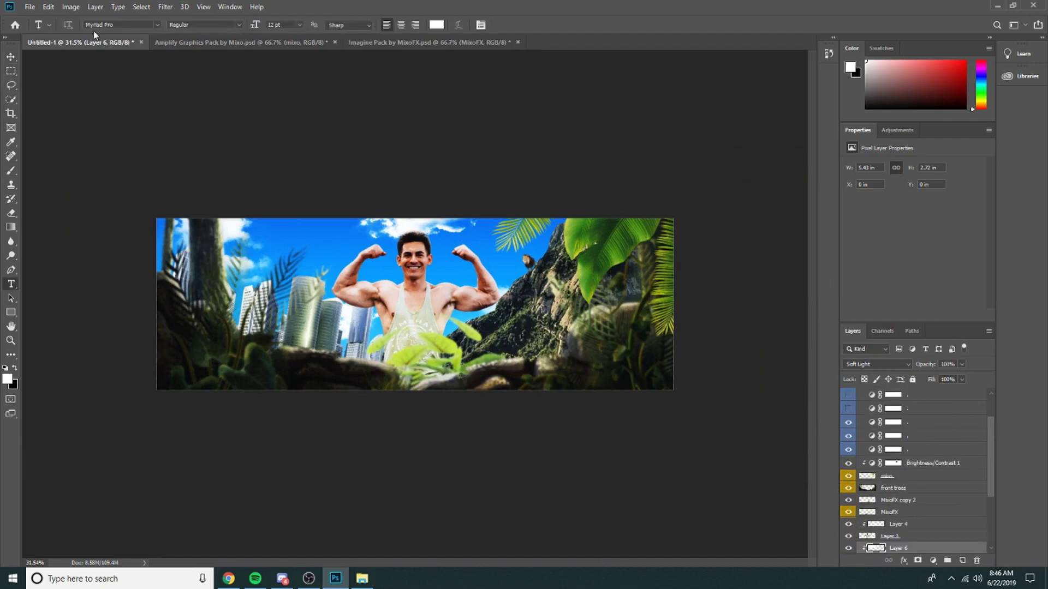
{"action": "left_click", "coordinate": [157, 25]}
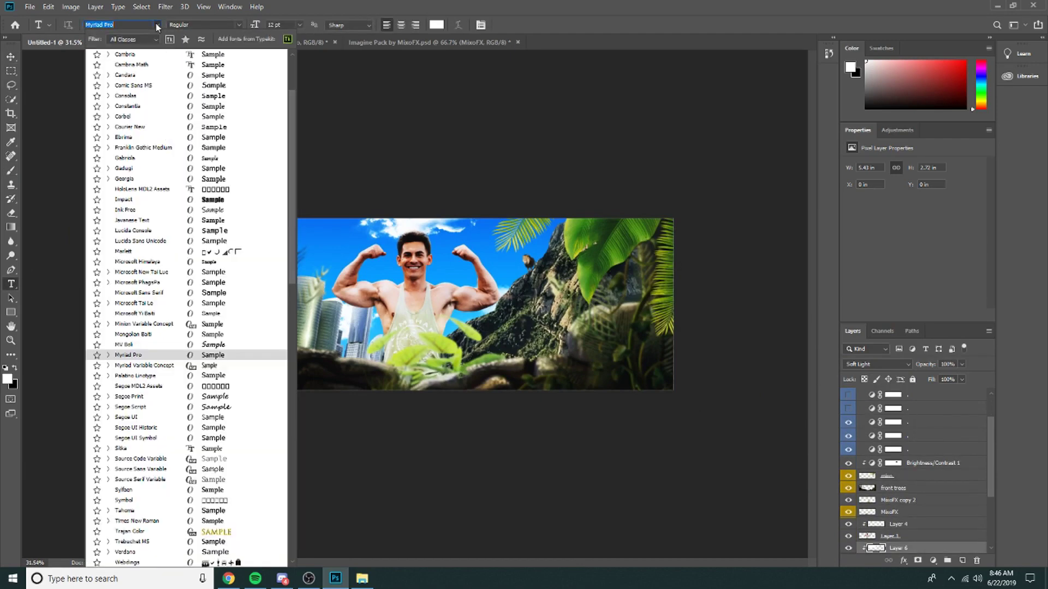
{"action": "scroll", "coordinate": [186, 161], "scroll_direction": "up", "scroll_amount": 3}
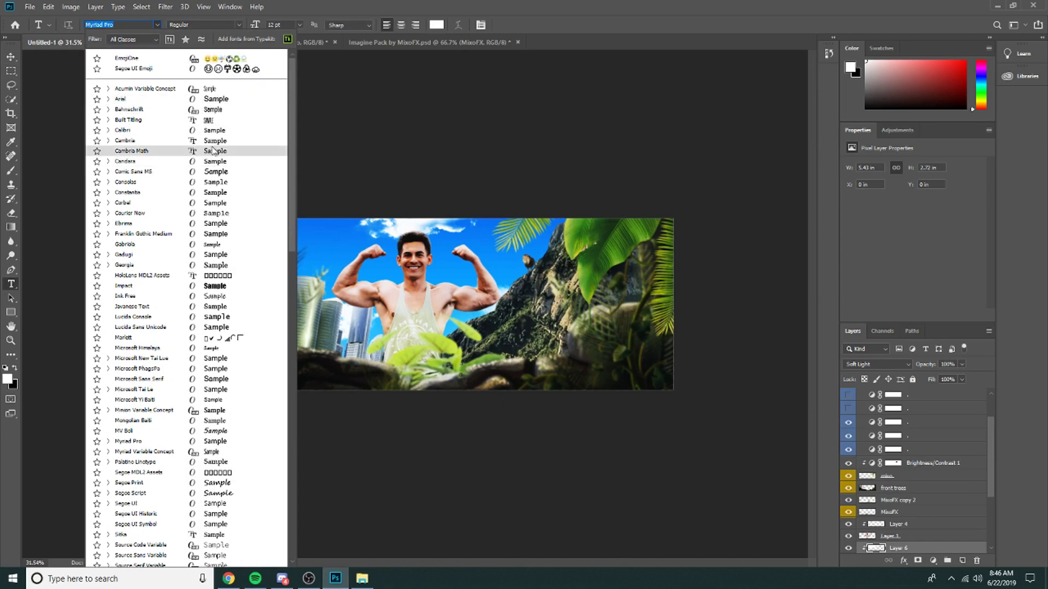
{"action": "left_click", "coordinate": [193, 99]}
{"action": "left_click", "coordinate": [232, 27]}
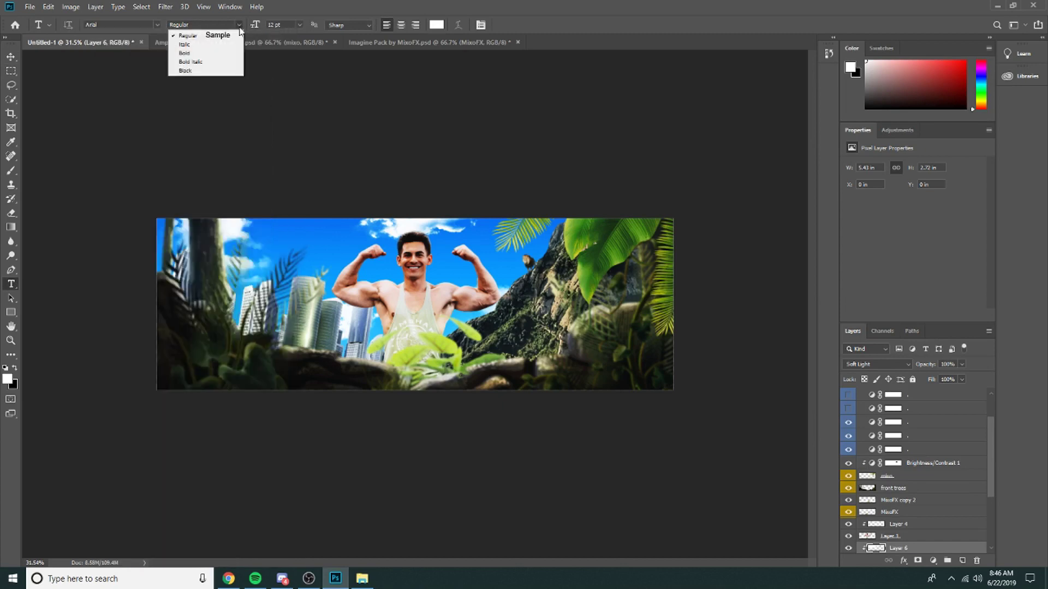
{"action": "left_click", "coordinate": [186, 59]}
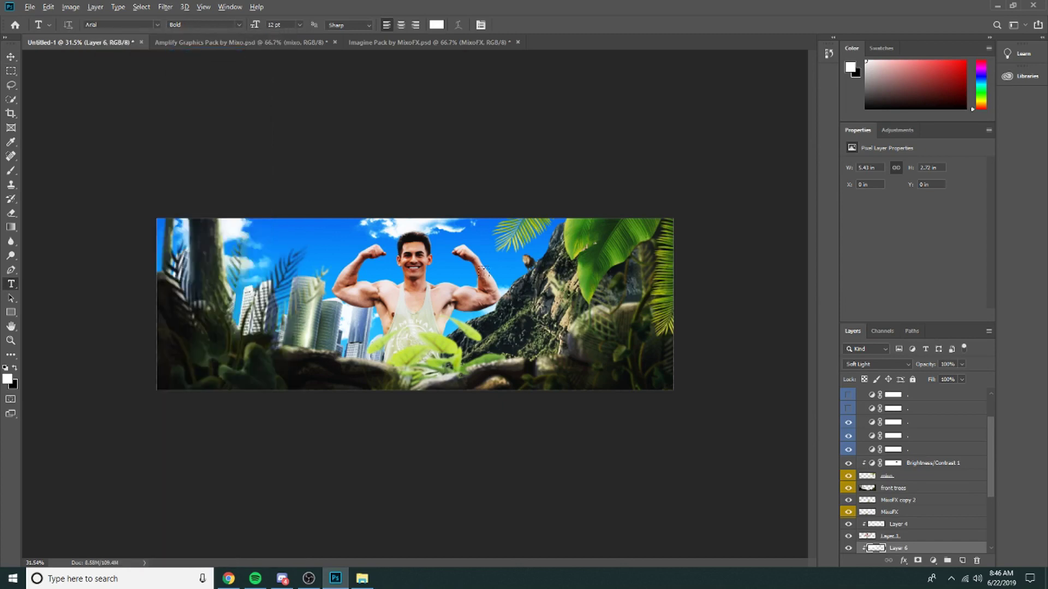
- Add the text FAZE in the sky above the buildings and stack its layer directly above the front trees layer
{"action": "scroll", "coordinate": [376, 288], "scroll_direction": "up", "scroll_amount": 3}
{"action": "scroll", "coordinate": [630, 307], "scroll_direction": "down", "scroll_amount": 1}
{"action": "left_click", "coordinate": [293, 274]}
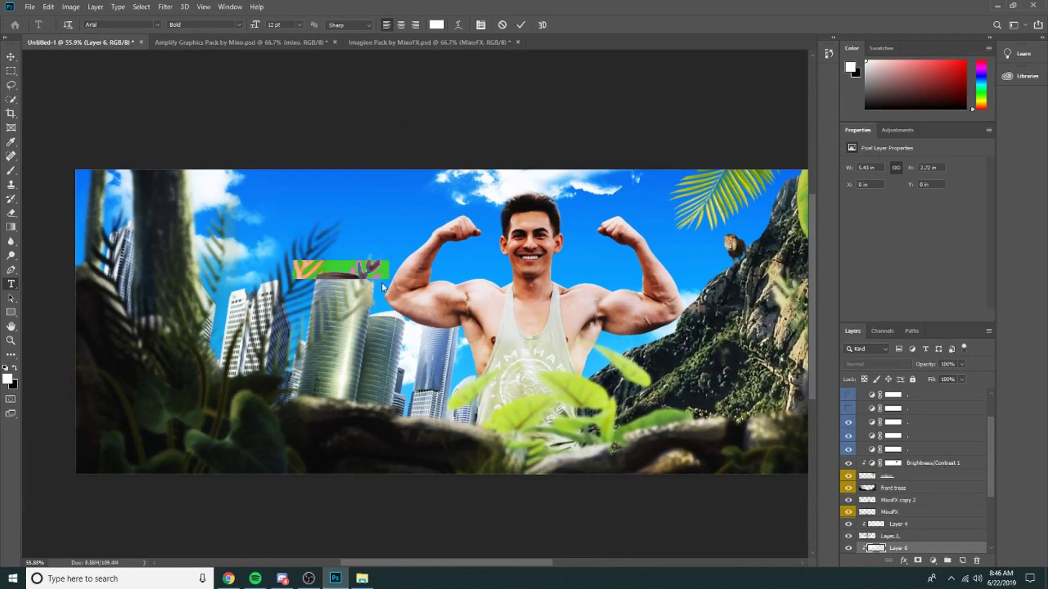
{"action": "type", "text": "FAZE"}
{"action": "key", "text": "ctrl+a"}
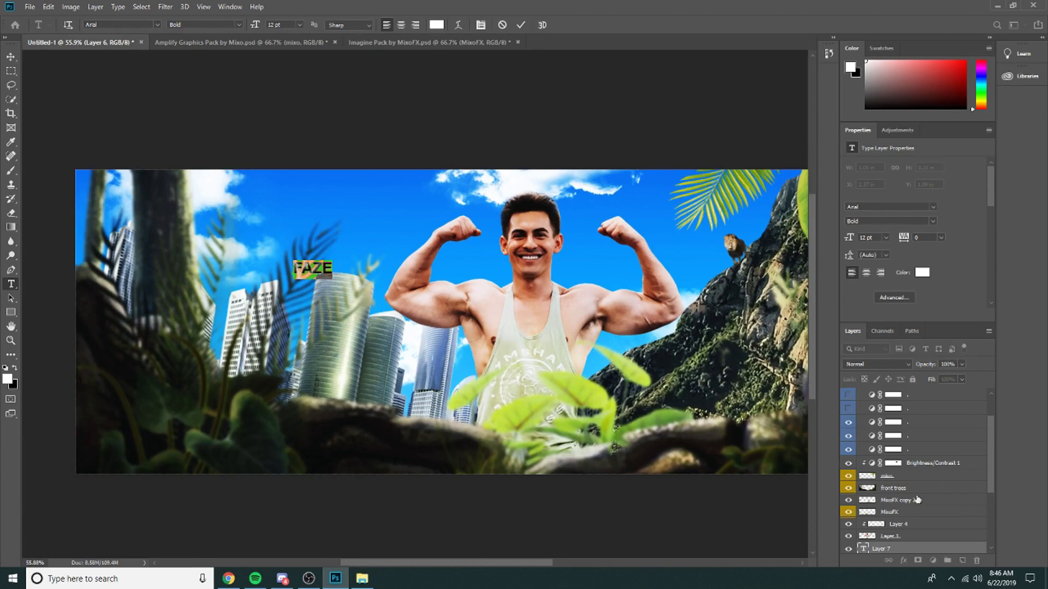
{"action": "left_click_drag", "start_coordinate": [891, 555], "coordinate": [897, 483]}
- Set the font size of the FAZE text to 40 pt
{"action": "double_click", "coordinate": [314, 270]}
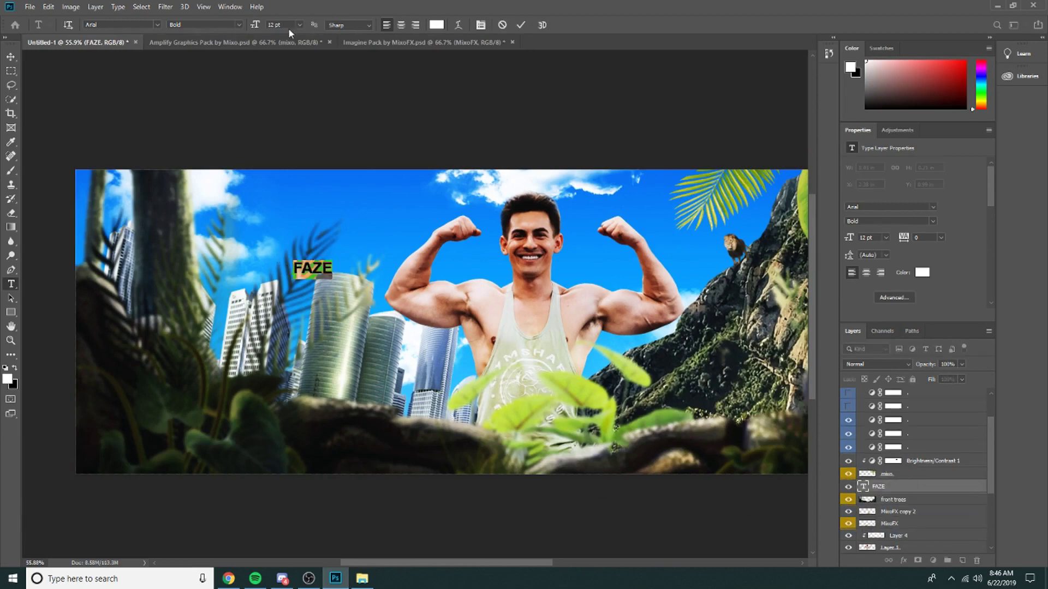
{"action": "left_click", "coordinate": [276, 23]}
{"action": "type", "text": "40"}
{"action": "key", "text": "Return"}
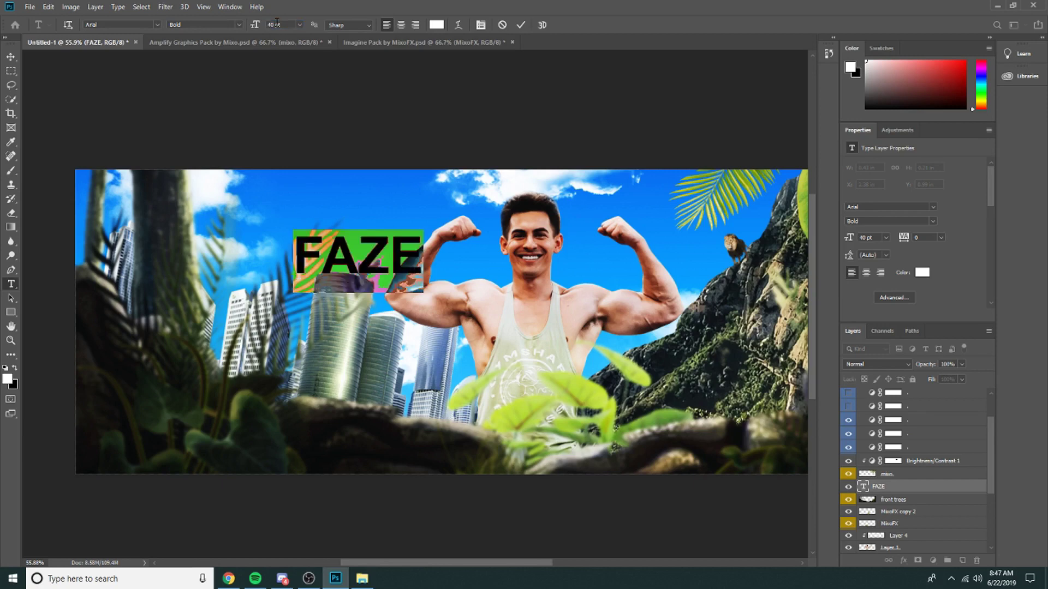
- Set the FAZE text to 30 pt and move it so the E overlaps the man's bent arm
{"action": "type", "text": "30"}
{"action": "key", "text": "Return"}
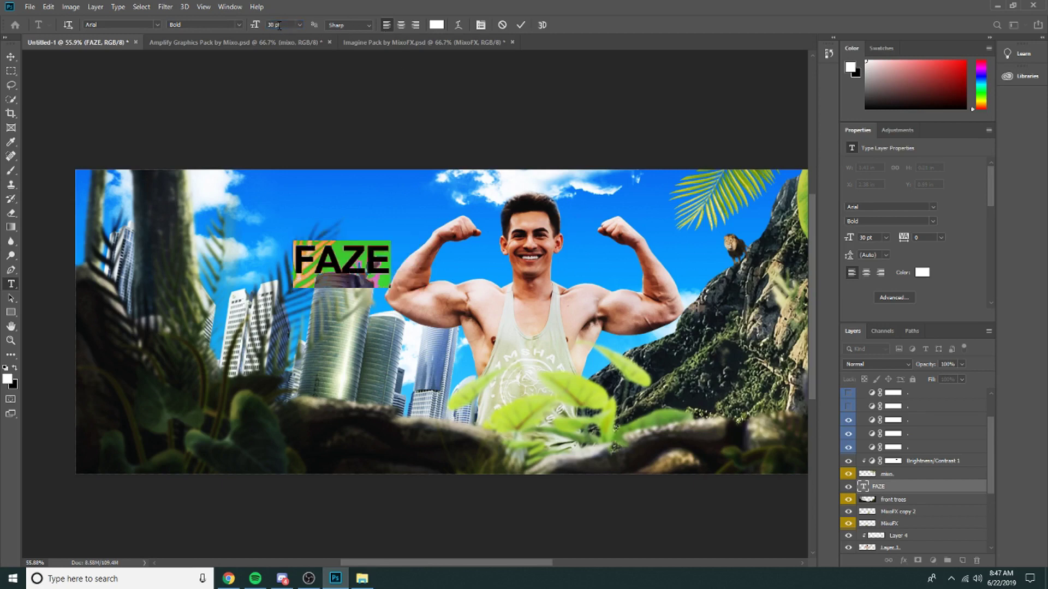
{"action": "left_click", "coordinate": [11, 56]}
{"action": "mouse_move", "coordinate": [379, 278]}
{"action": "left_mouse_down"}
{"action": "mouse_move", "coordinate": [333, 285]}
{"action": "mouse_move", "coordinate": [383, 285]}
{"action": "mouse_move", "coordinate": [362, 284]}
{"action": "left_mouse_up"}
{"action": "scroll", "coordinate": [390, 268], "scroll_direction": "up", "scroll_amount": 5}
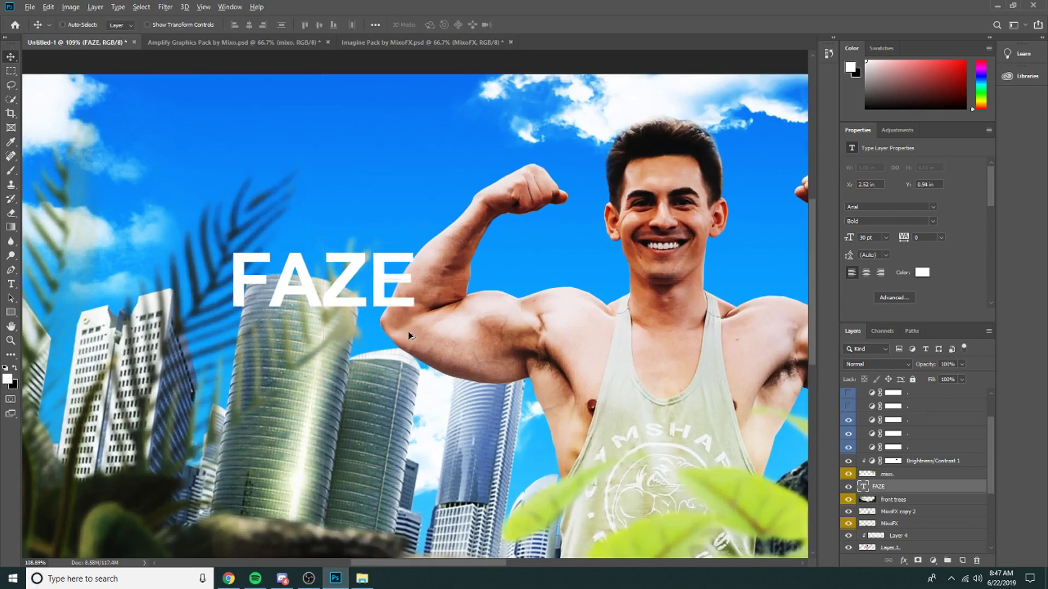
- Rasterize the FAZE type layer
{"action": "scroll", "coordinate": [896, 464], "scroll_direction": "down", "scroll_amount": 2}
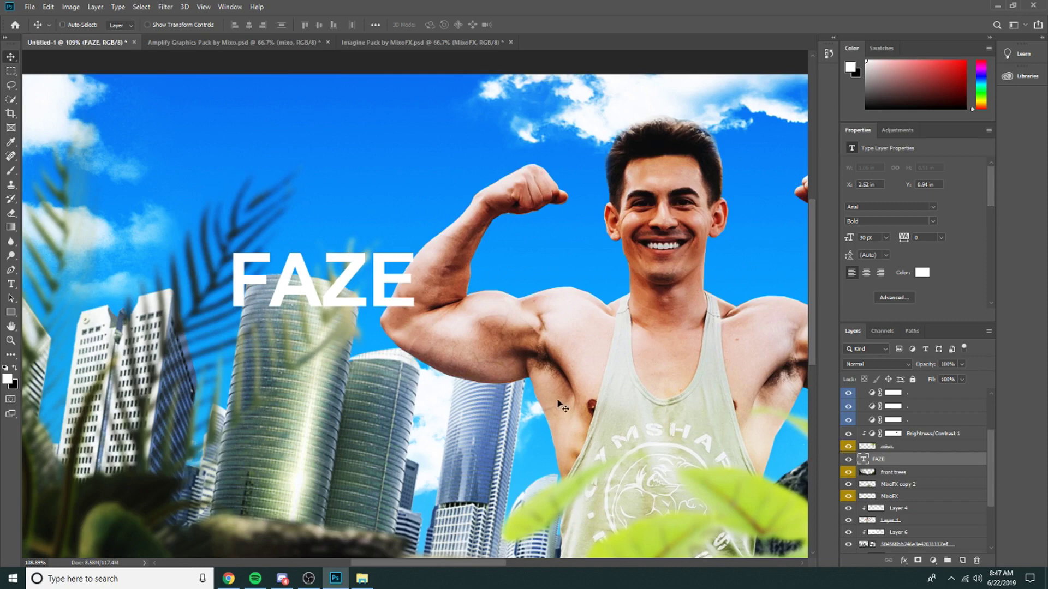
{"action": "scroll", "coordinate": [370, 359], "scroll_direction": "up", "scroll_amount": 4}
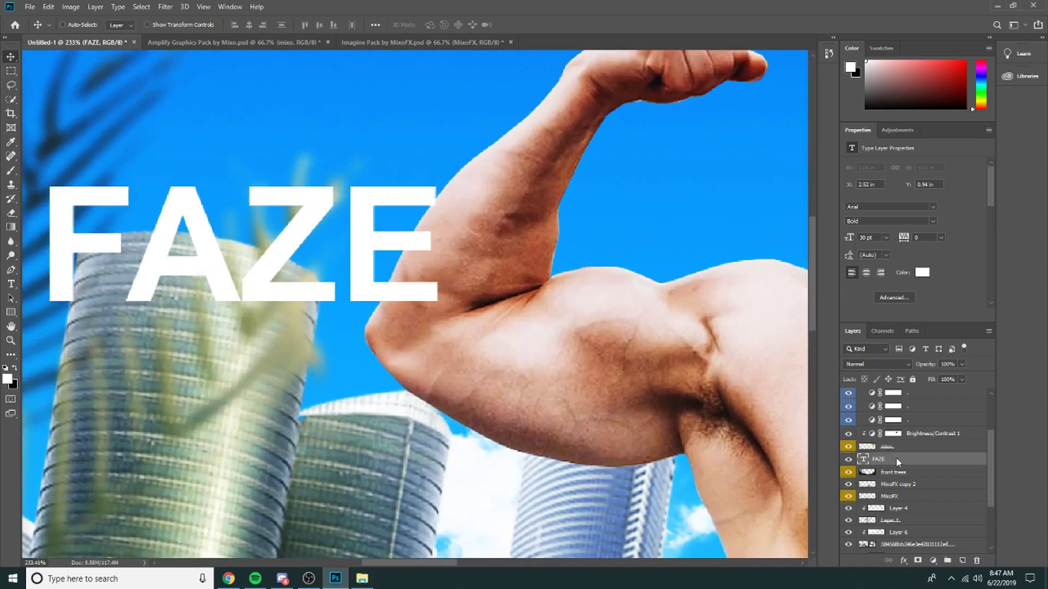
{"action": "right_click", "coordinate": [897, 461]}
{"action": "left_click", "coordinate": [967, 249]}
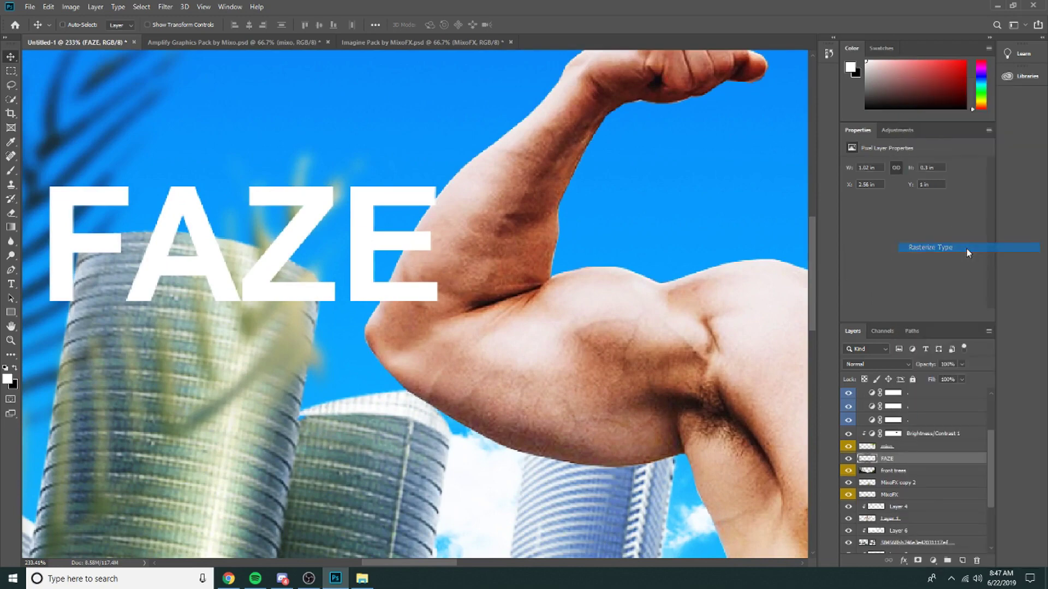
- Draw a closed Pen path along the arm's outer edge, enclosing the parts of the letter E that overlap the arm
{"action": "scroll", "coordinate": [352, 190], "scroll_direction": "up", "scroll_amount": 3}
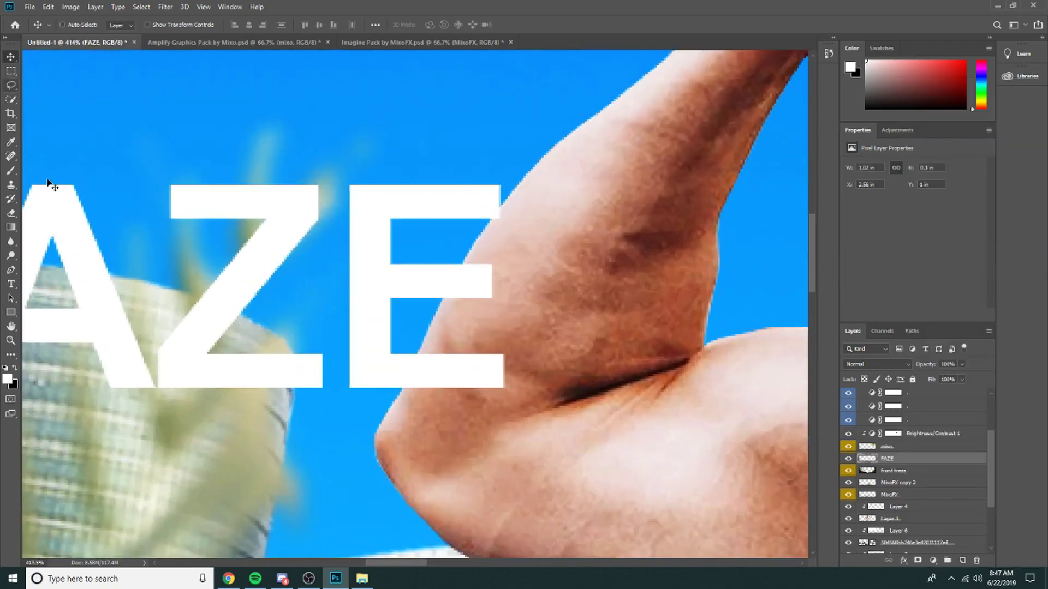
{"action": "left_click", "coordinate": [10, 270]}
{"action": "left_click", "coordinate": [506, 210]}
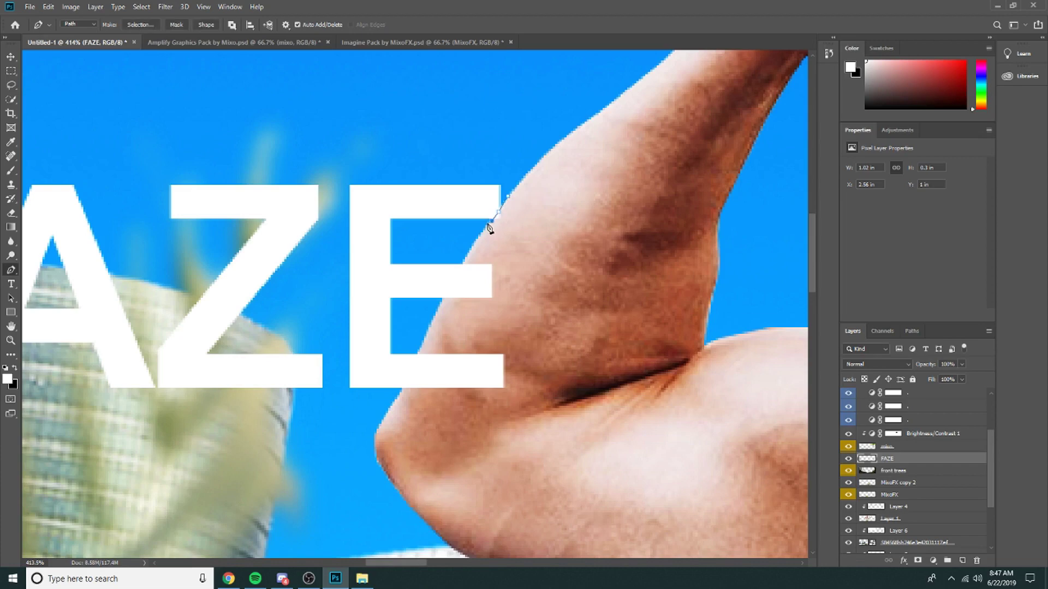
{"action": "left_click", "coordinate": [478, 237]}
{"action": "left_click", "coordinate": [442, 304]}
{"action": "left_click", "coordinate": [434, 315]}
{"action": "left_click", "coordinate": [408, 372]}
{"action": "left_click", "coordinate": [384, 418]}
{"action": "left_click", "coordinate": [506, 443]}
{"action": "left_click_drag", "start_coordinate": [559, 424], "coordinate": [574, 391]}
{"action": "left_click_drag", "start_coordinate": [590, 199], "coordinate": [583, 188]}
{"action": "left_click", "coordinate": [506, 200]}
- Convert the path to a selection, delete the enclosed parts of the E and deselect
{"action": "right_click", "coordinate": [517, 242]}
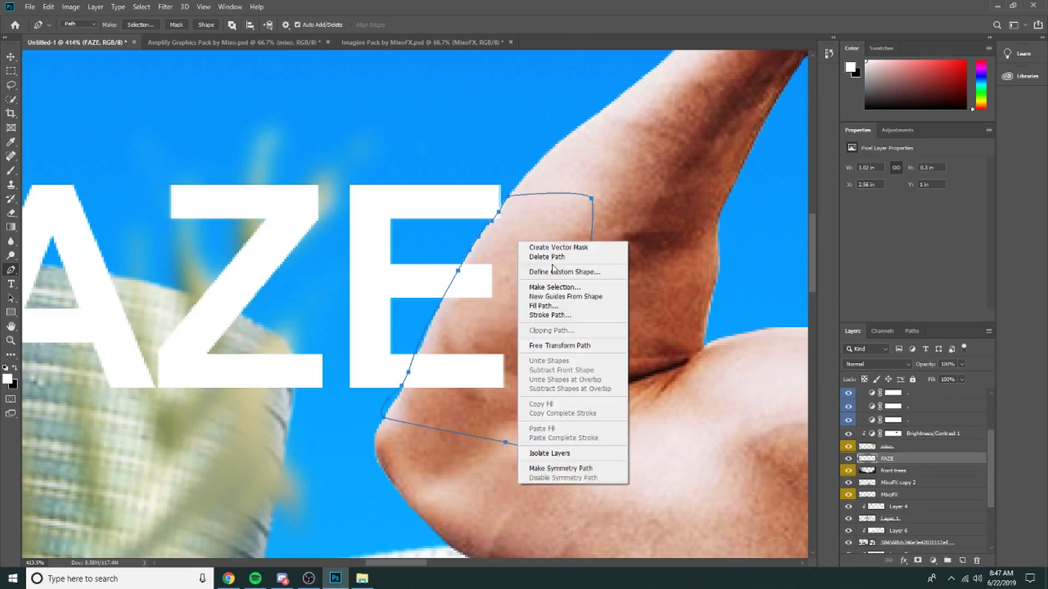
{"action": "left_click", "coordinate": [568, 287]}
{"action": "key", "text": "Return"}
{"action": "key", "text": "Delete"}
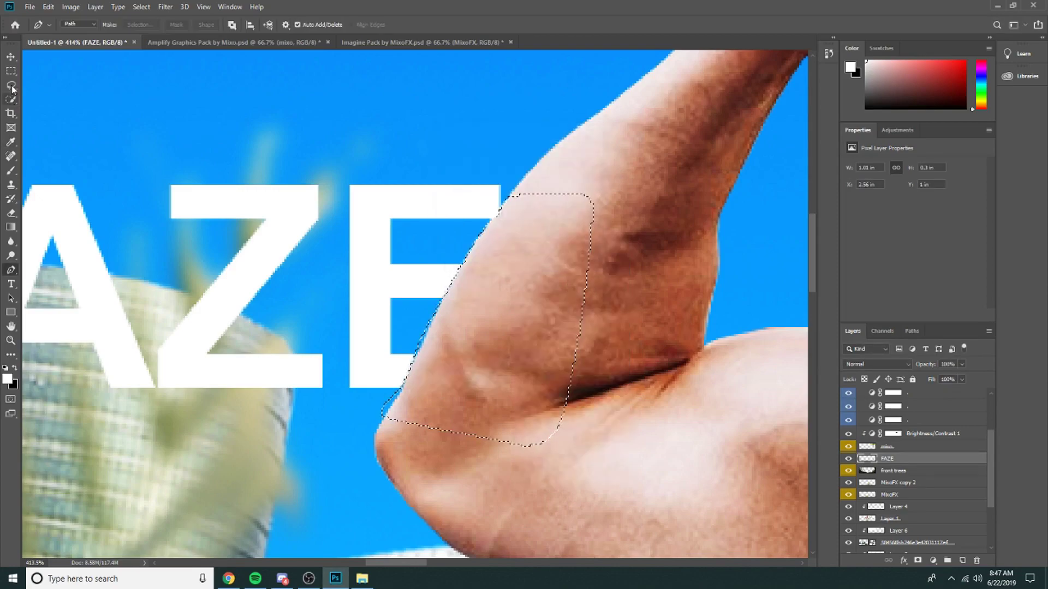
{"action": "key", "text": "m"}
{"action": "key", "text": "ctrl+d"}
{"action": "scroll", "coordinate": [382, 179], "scroll_direction": "down", "scroll_amount": 20}
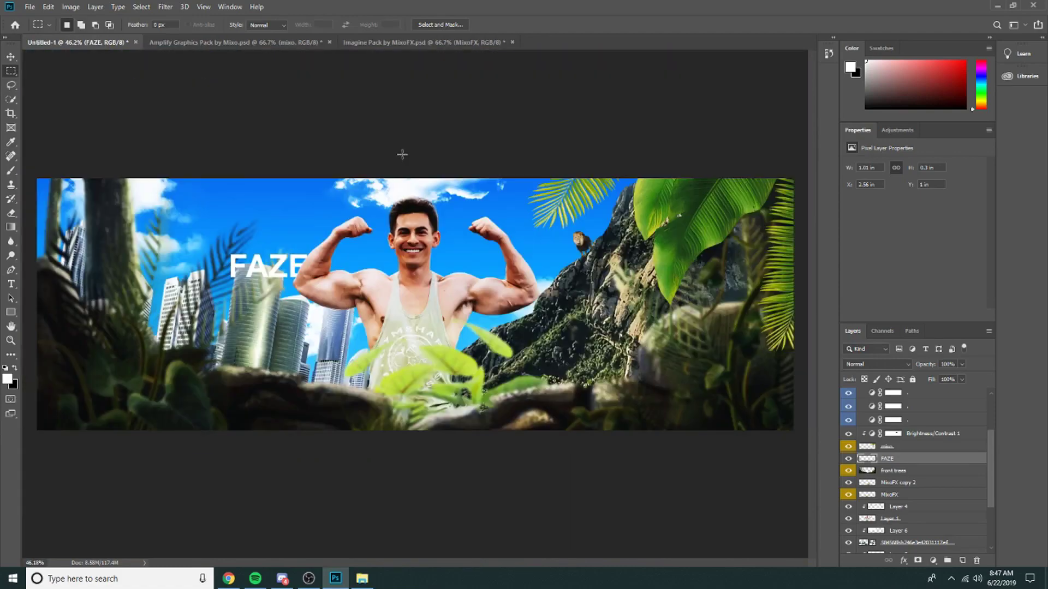
- Add the text CENSOR at 35 pt below the FAZE text
{"action": "scroll", "coordinate": [374, 168], "scroll_direction": "up", "scroll_amount": 9}
{"action": "scroll", "coordinate": [171, 193], "scroll_direction": "up", "scroll_amount": 4}
{"action": "left_click", "coordinate": [11, 57]}
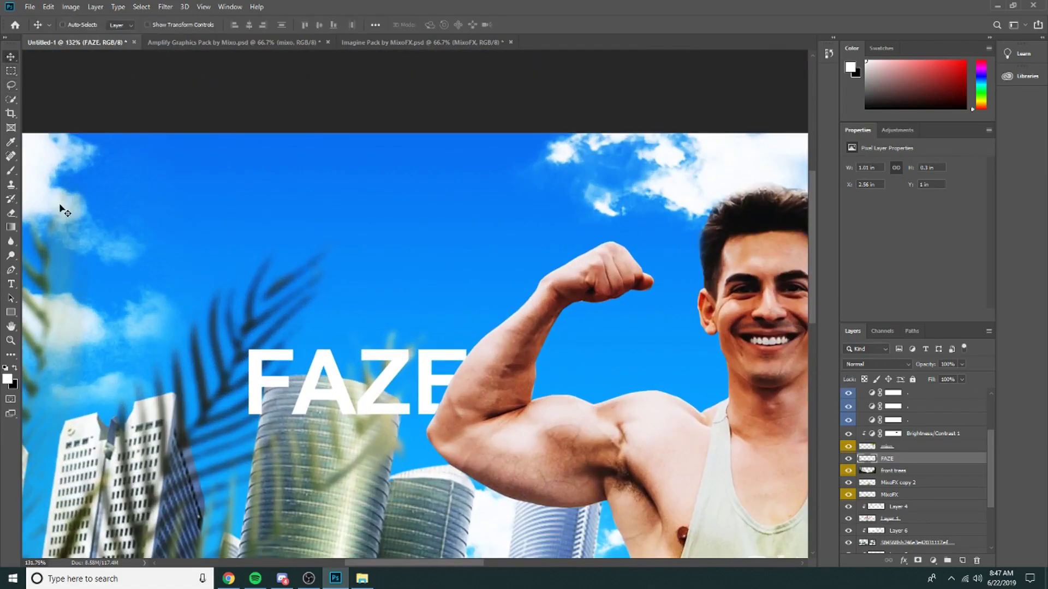
{"action": "left_click", "coordinate": [11, 284]}
{"action": "left_click", "coordinate": [273, 468]}
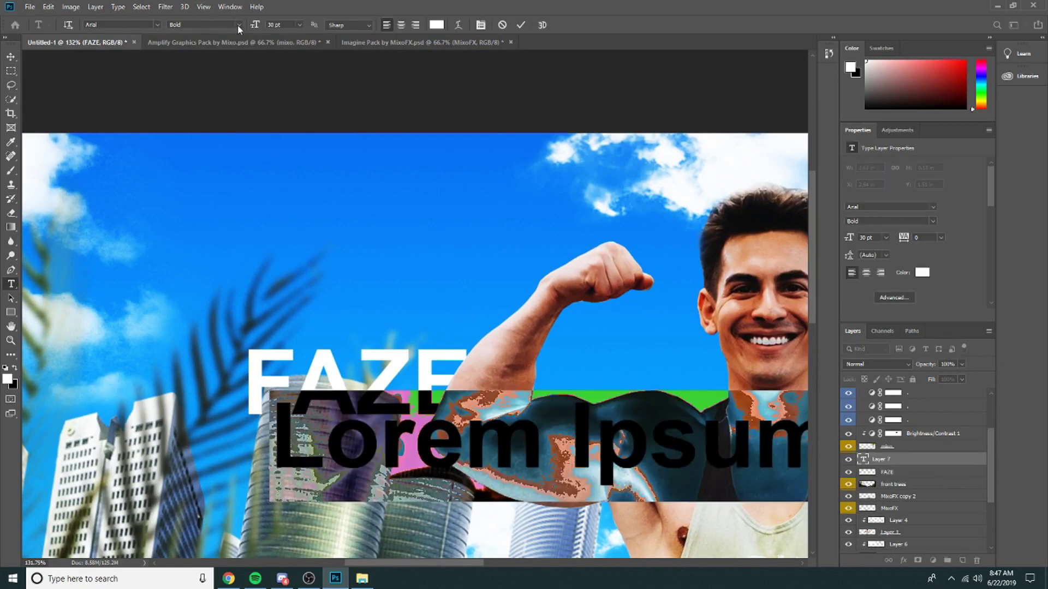
{"action": "left_click", "coordinate": [275, 24]}
{"action": "type", "text": "35"}
{"action": "key", "text": "Return"}
{"action": "type", "text": "CENSOR"}
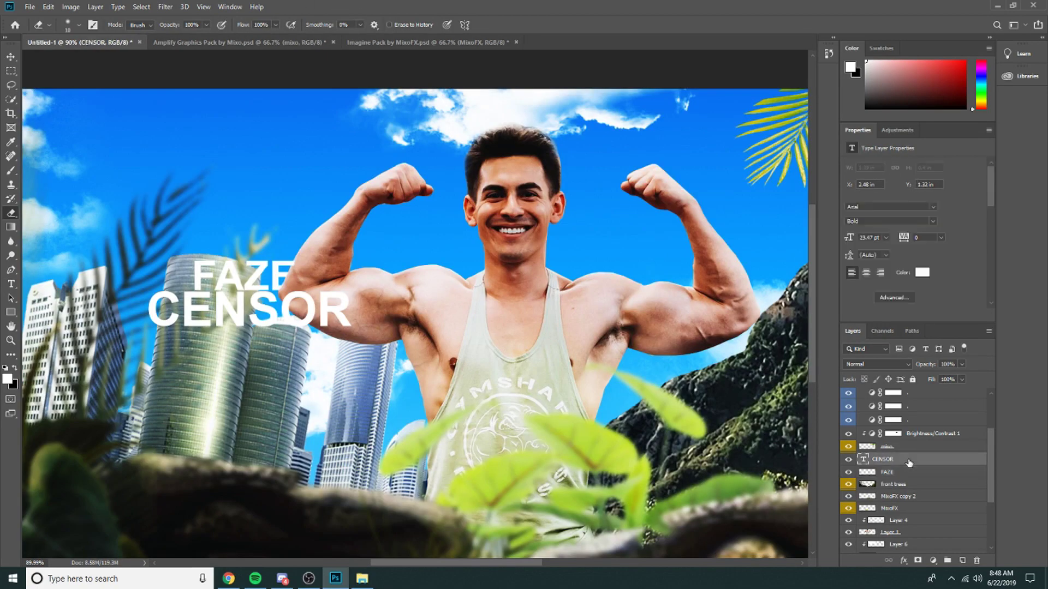
- Rasterize the CENSOR type layer
{"action": "right_click", "coordinate": [908, 463]}
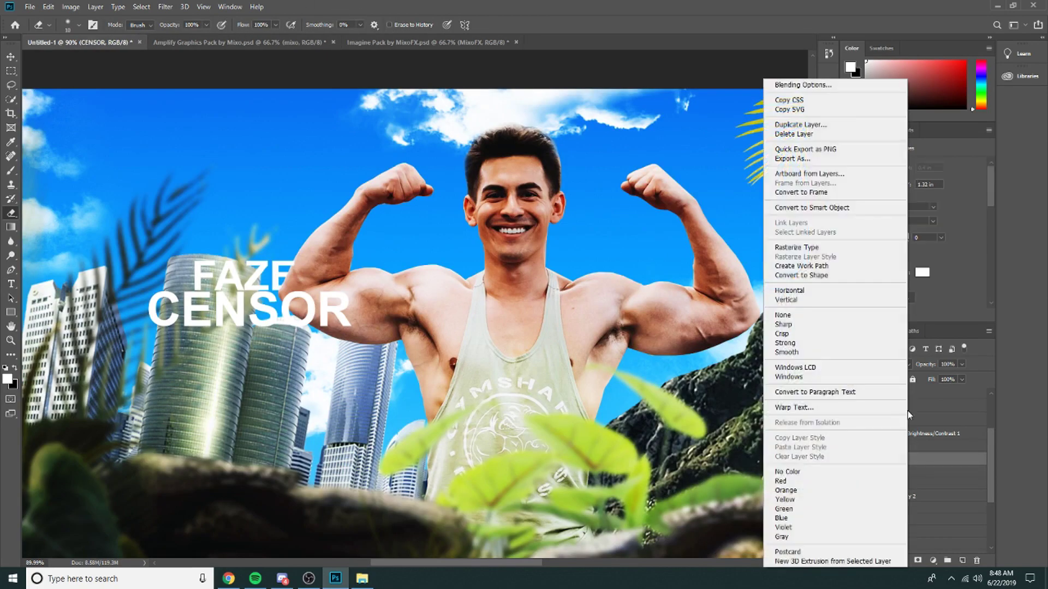
{"action": "left_click", "coordinate": [802, 248]}
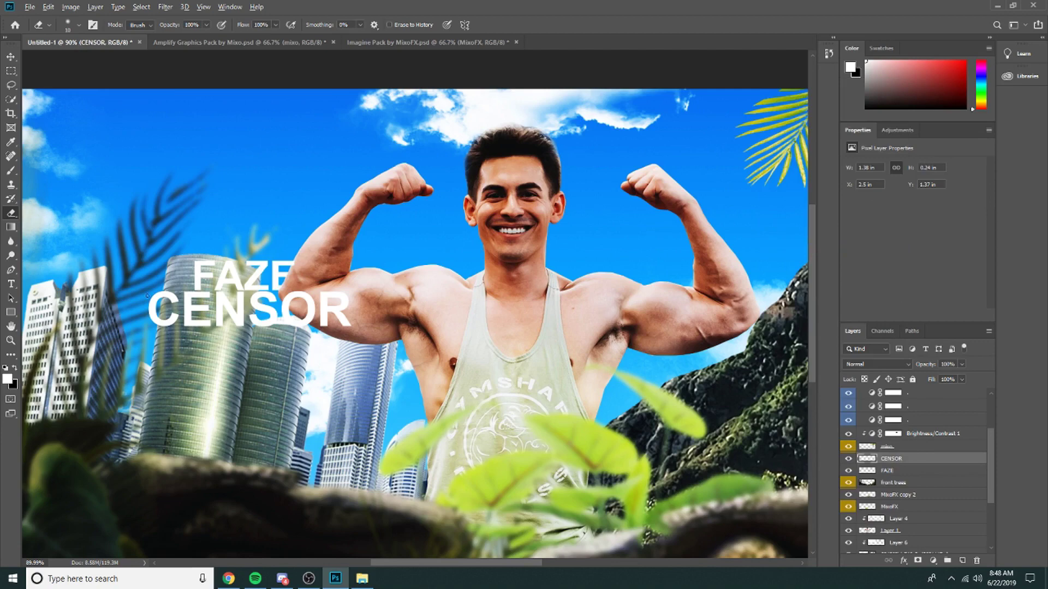
{"action": "scroll", "coordinate": [148, 295], "scroll_direction": "up", "scroll_amount": 2}
{"action": "left_click", "coordinate": [11, 284]}
{"action": "left_click", "coordinate": [206, 308]}
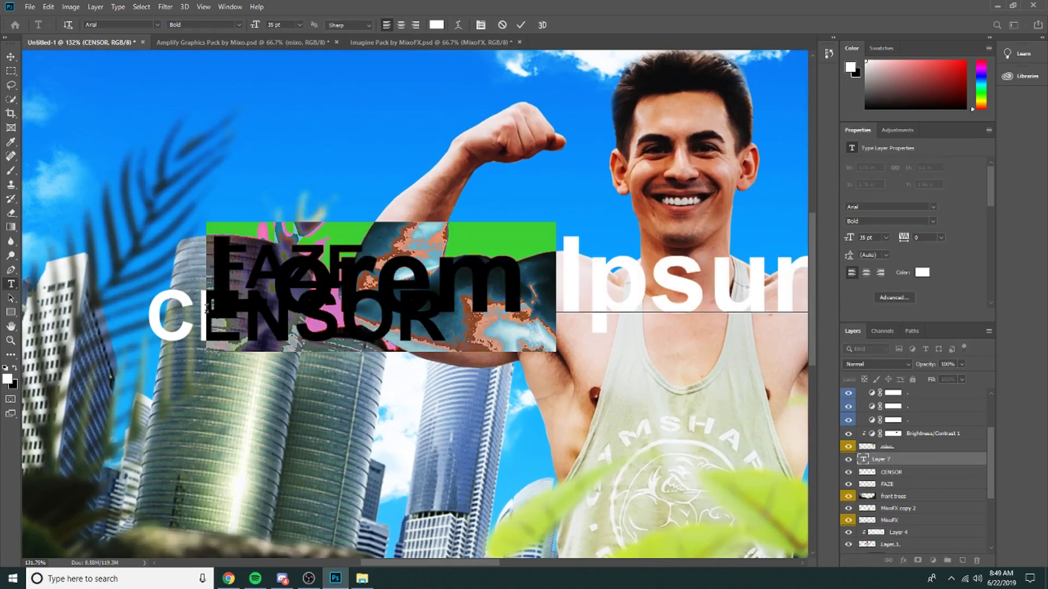
{"action": "key", "text": "ctrl+Return"}
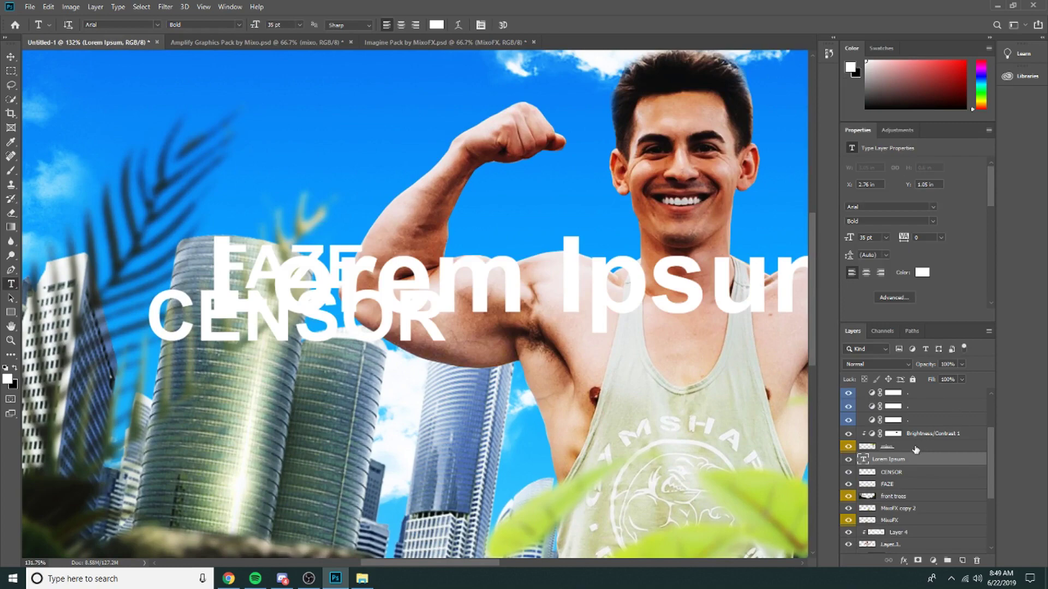
{"action": "key", "text": "Delete"}
- Add a Color Overlay to the CENSOR layer, sampling the green leaves and adjusting the colour to muted green bec796
{"action": "left_click", "coordinate": [905, 473]}
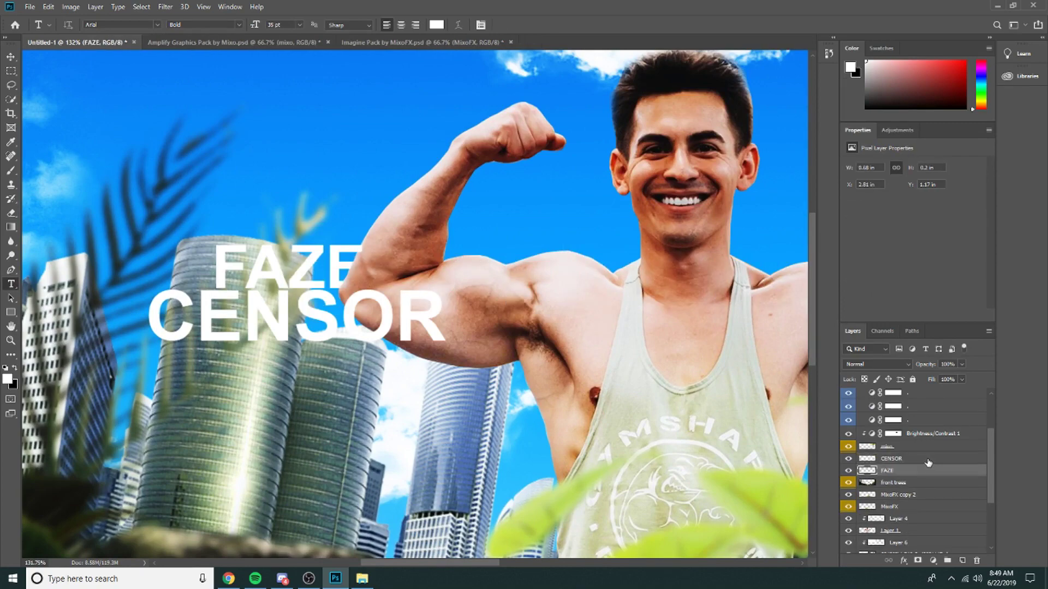
{"action": "left_click", "coordinate": [927, 461]}
{"action": "double_click", "coordinate": [926, 460]}
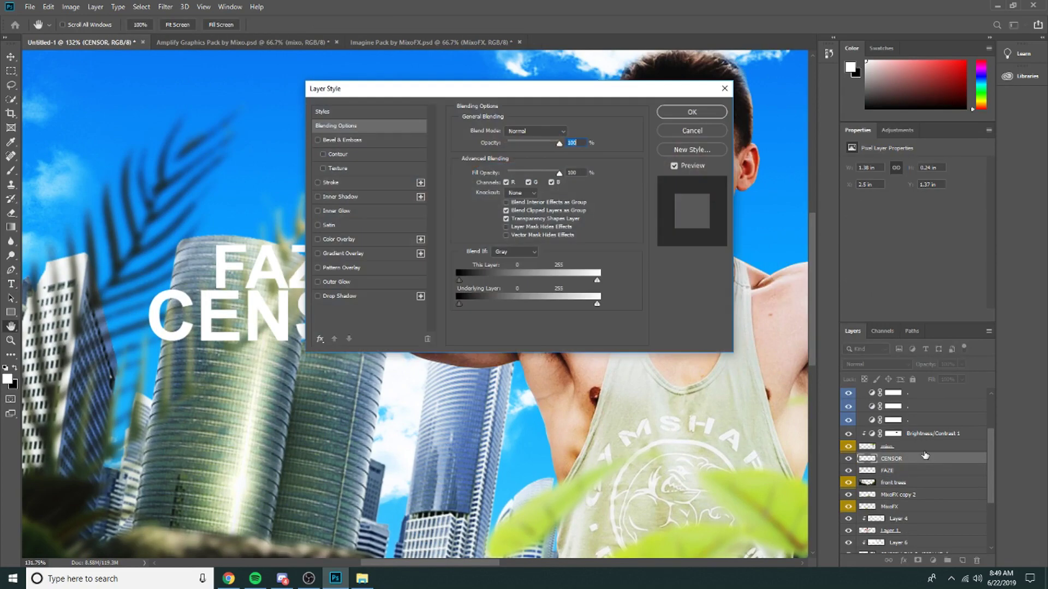
{"action": "left_click", "coordinate": [344, 239]}
{"action": "scroll", "coordinate": [136, 221], "scroll_direction": "down", "scroll_amount": 3}
{"action": "left_click", "coordinate": [569, 132]}
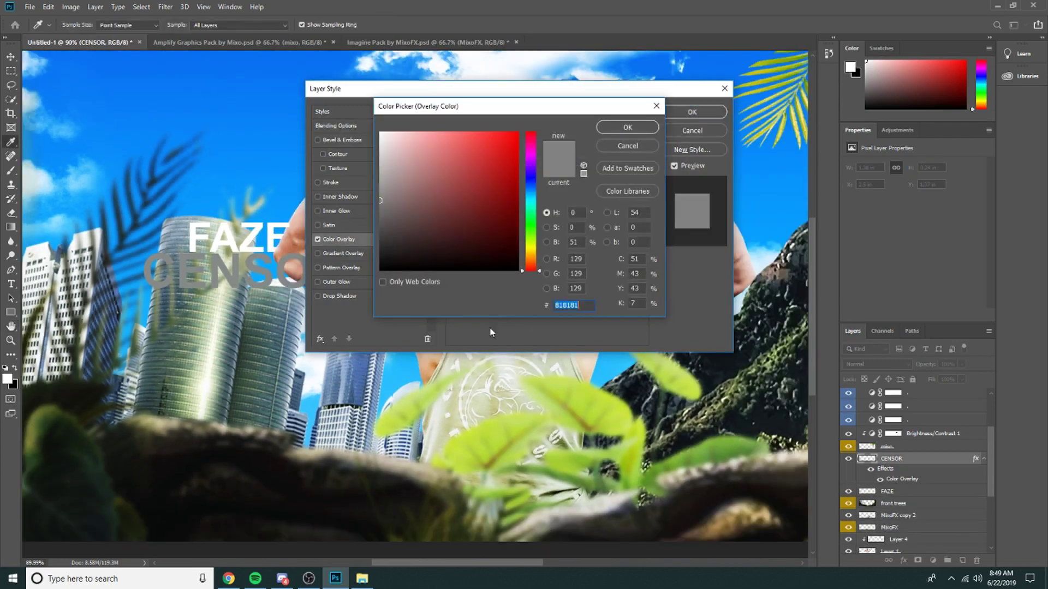
{"action": "left_click", "coordinate": [446, 407]}
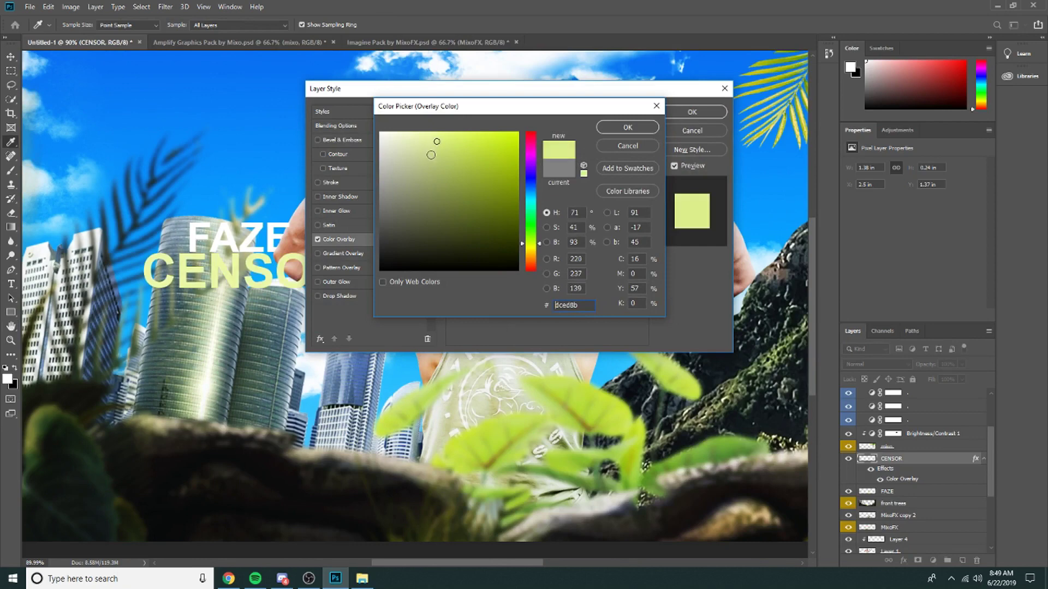
{"action": "mouse_move", "coordinate": [430, 172]}
{"action": "left_mouse_down"}
{"action": "mouse_move", "coordinate": [423, 186]}
{"action": "mouse_move", "coordinate": [423, 164]}
{"action": "mouse_move", "coordinate": [435, 161]}
{"action": "left_mouse_up"}
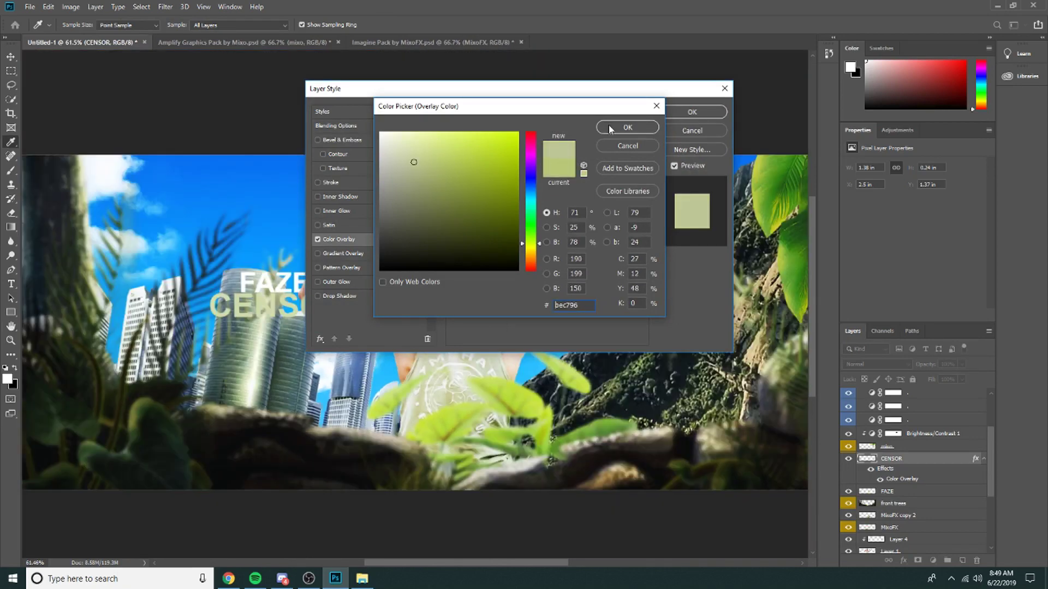
{"action": "left_click", "coordinate": [609, 126]}
{"action": "left_click", "coordinate": [684, 113]}
- Add an Inner Shadow to the CENSOR layer with Normal blend mode, distance 0 px and size 13 px
{"action": "scroll", "coordinate": [311, 306], "scroll_direction": "up", "scroll_amount": 2}
{"action": "scroll", "coordinate": [310, 306], "scroll_direction": "up", "scroll_amount": 6}
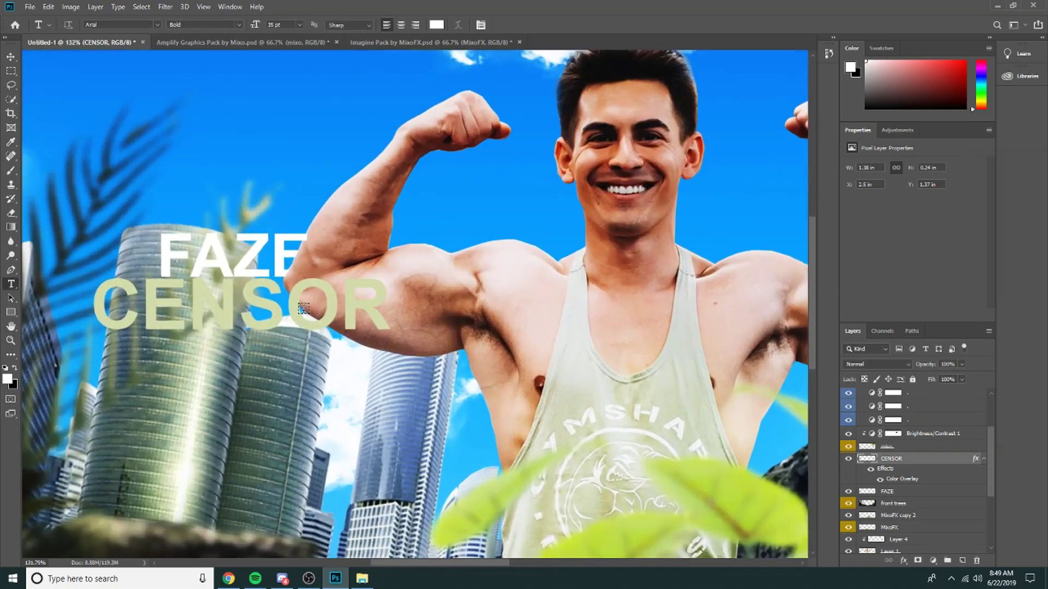
{"action": "double_click", "coordinate": [902, 479]}
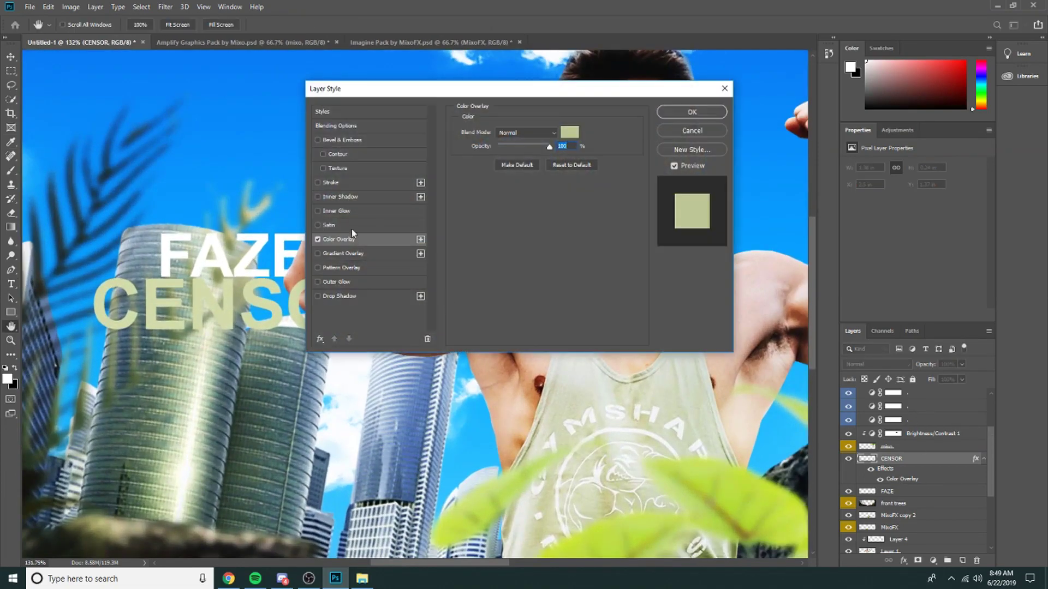
{"action": "left_click", "coordinate": [337, 198]}
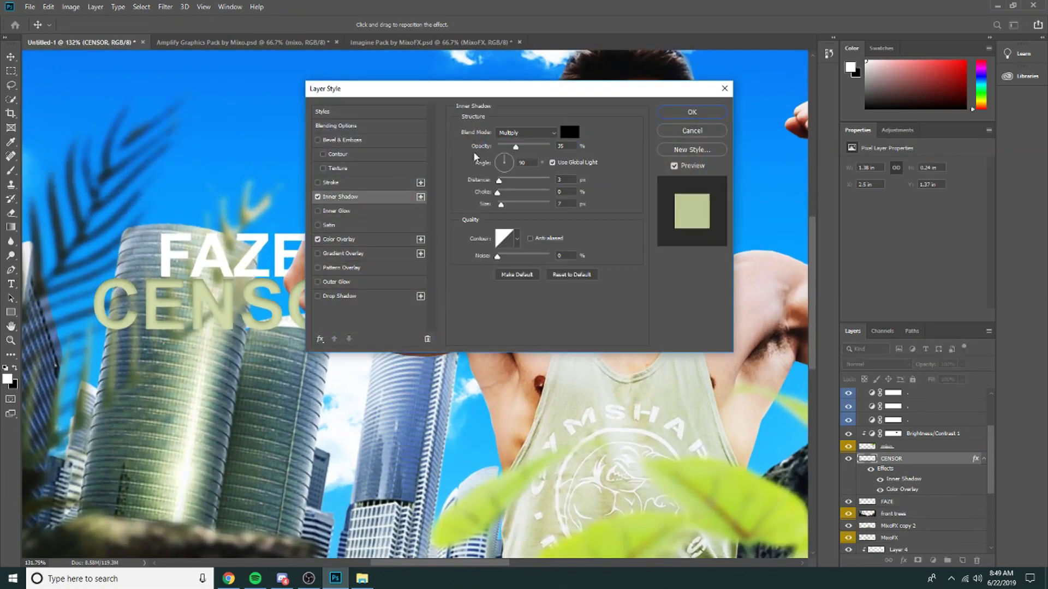
{"action": "left_click", "coordinate": [528, 134]}
{"action": "left_click", "coordinate": [515, 135]}
{"action": "left_click_drag", "start_coordinate": [499, 182], "coordinate": [504, 205]}
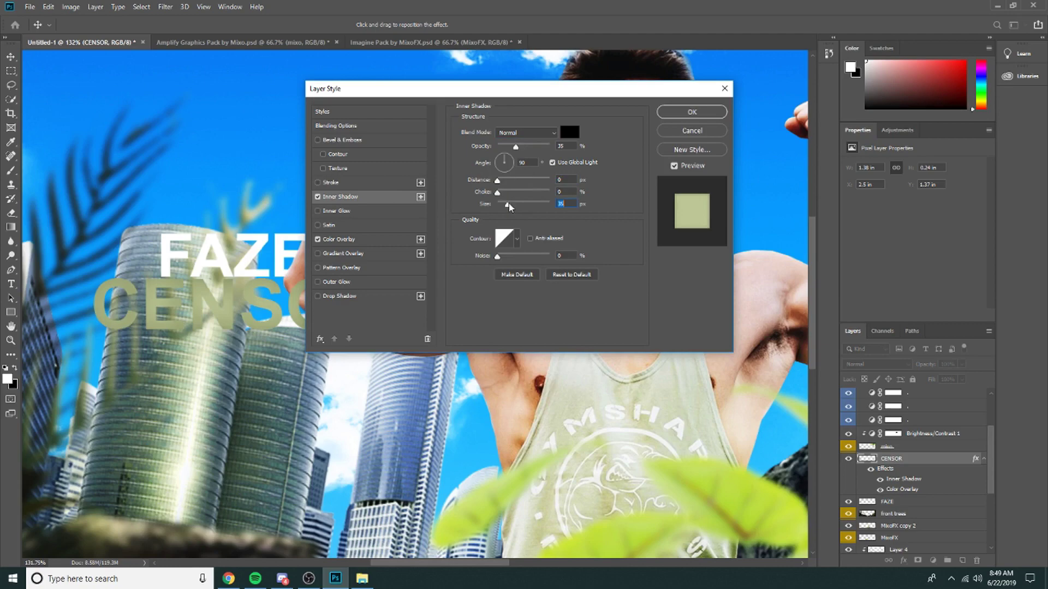
{"action": "left_click", "coordinate": [692, 113]}
{"action": "double_click", "coordinate": [928, 447]}
{"action": "key", "text": "h"}
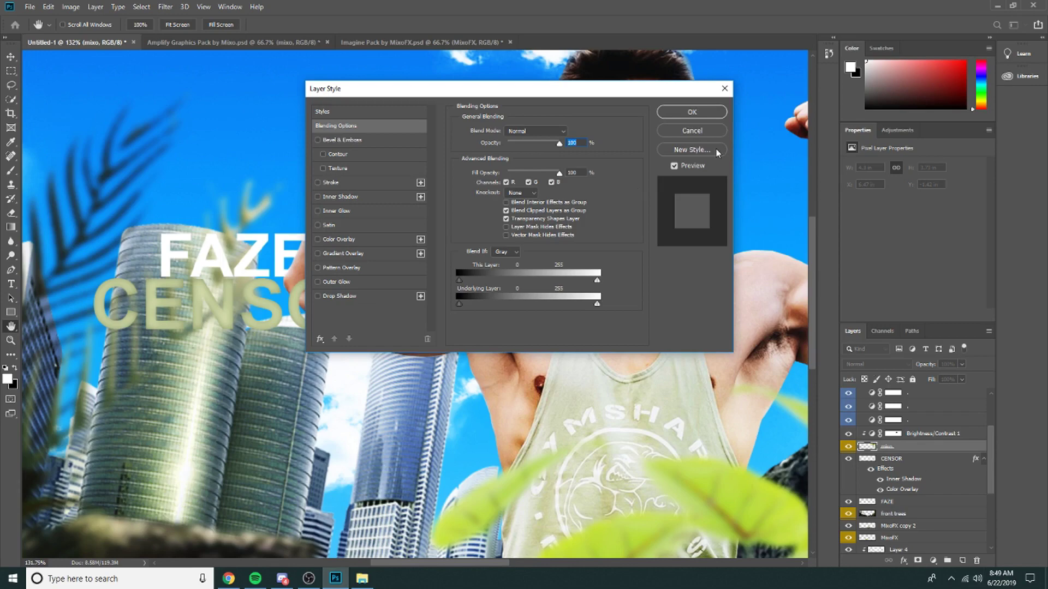
{"action": "left_click", "coordinate": [692, 131]}
- Add an Inner Shadow to the FAZE layer with Normal blend mode, 35% opacity, distance 0 px and size 13 px
{"action": "left_click", "coordinate": [917, 502]}
{"action": "double_click", "coordinate": [918, 503]}
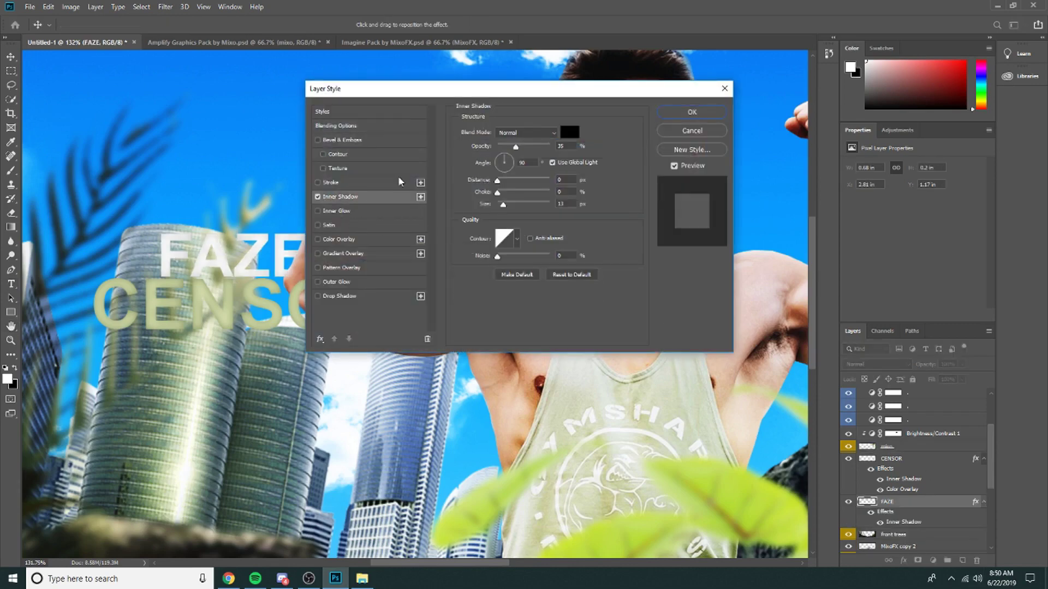
{"action": "left_click", "coordinate": [692, 112]}
{"action": "key", "text": "x"}
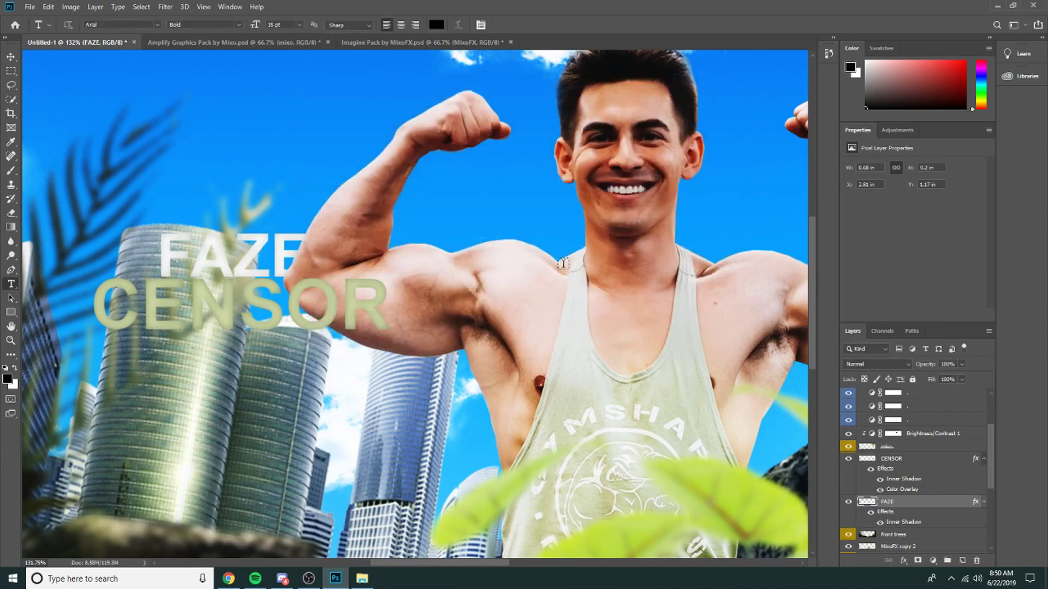
{"action": "scroll", "coordinate": [561, 264], "scroll_direction": "down", "scroll_amount": 14}
{"action": "scroll", "coordinate": [546, 278], "scroll_direction": "up", "scroll_amount": 5}
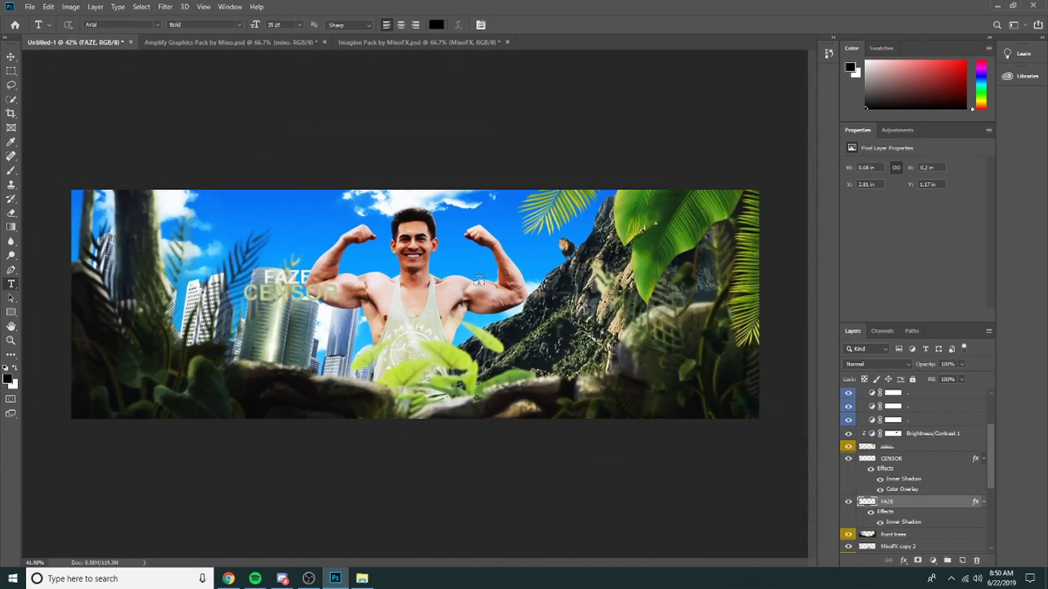
{"action": "scroll", "coordinate": [404, 281], "scroll_direction": "down", "scroll_amount": 1}
{"action": "key", "text": "v"}
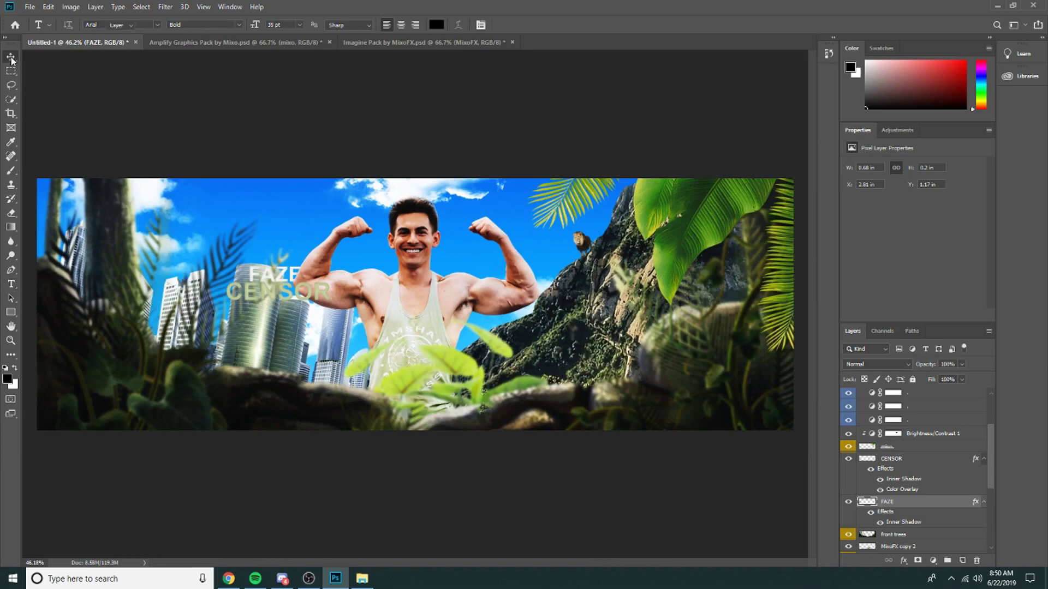
{"action": "scroll", "coordinate": [226, 259], "scroll_direction": "up", "scroll_amount": 5}
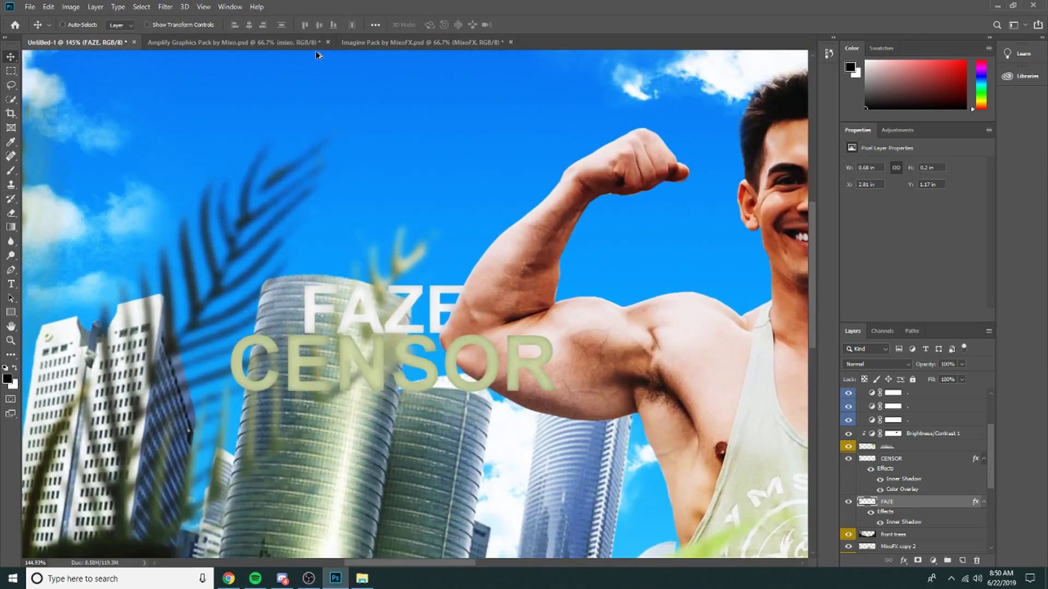
- Switch to the Imagine Pack by MixoFX document and preview its layers by toggling their visibility
{"action": "left_click", "coordinate": [364, 44]}
{"action": "scroll", "coordinate": [945, 515], "scroll_direction": "down", "scroll_amount": 3}
{"action": "scroll", "coordinate": [940, 502], "scroll_direction": "up", "scroll_amount": 3}
{"action": "left_click", "coordinate": [848, 441]}
{"action": "left_click", "coordinate": [849, 442]}
{"action": "left_click", "coordinate": [849, 445]}
{"action": "left_click", "coordinate": [849, 446]}
- Show the white blossom branch layer in Amplify Graphics Pack by Mixo.psd and duplicate it into the Untitled-1 document
{"action": "left_click", "coordinate": [172, 43]}
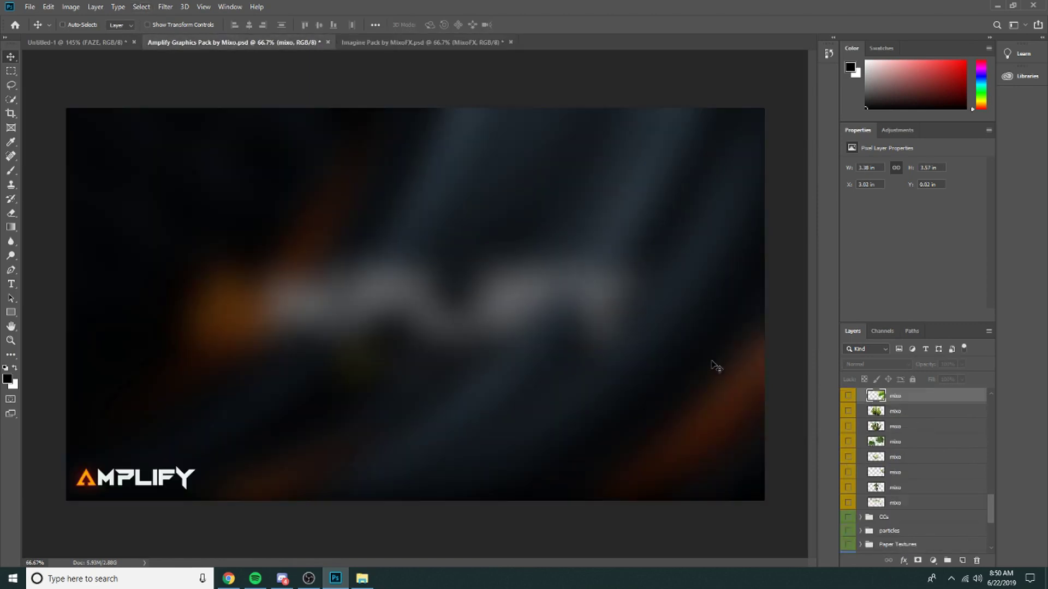
{"action": "left_click", "coordinate": [848, 503]}
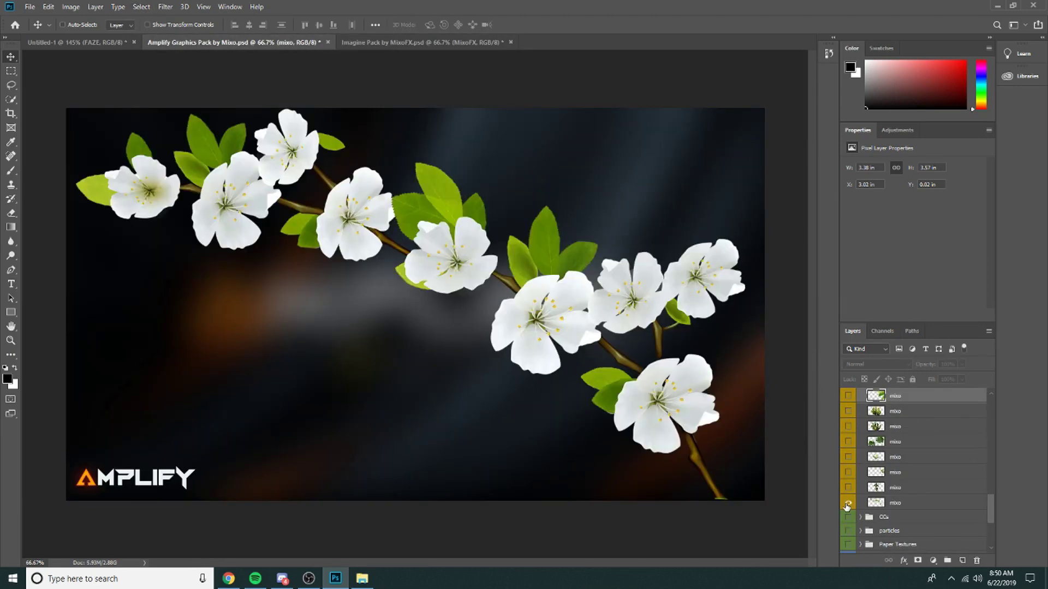
{"action": "left_click", "coordinate": [912, 502]}
{"action": "right_click", "coordinate": [914, 504]}
{"action": "left_click", "coordinate": [928, 101]}
{"action": "left_click", "coordinate": [479, 201]}
{"action": "left_click", "coordinate": [480, 218]}
{"action": "key", "text": "Return"}
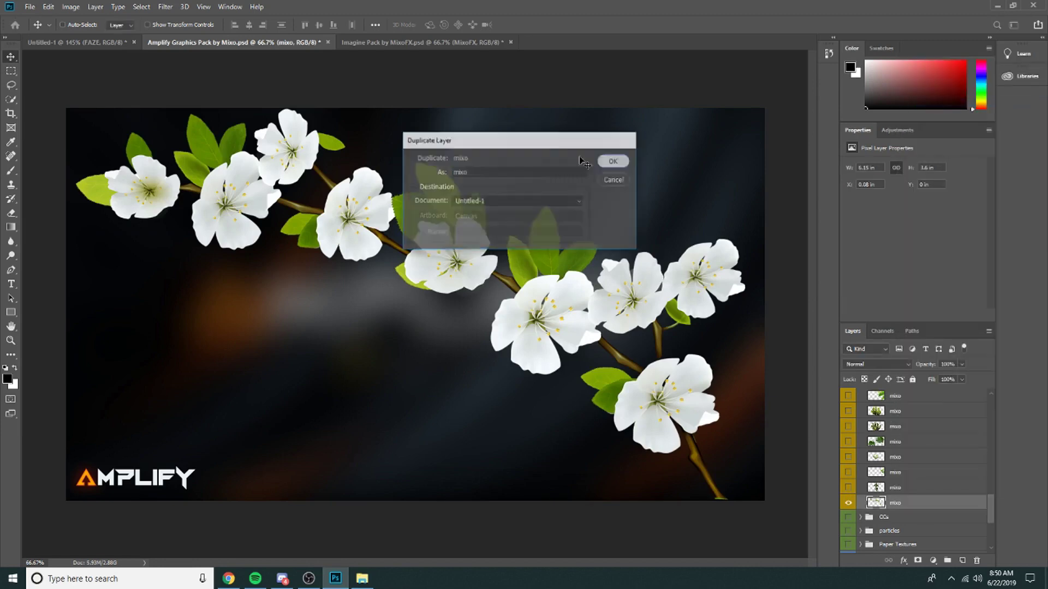
- Switch to the Untitled-1 document, scale the blossom branch down to about 21.86% and place it across the FAZE lettering
{"action": "left_click", "coordinate": [78, 42]}
{"action": "scroll", "coordinate": [486, 328], "scroll_direction": "down", "scroll_amount": 3}
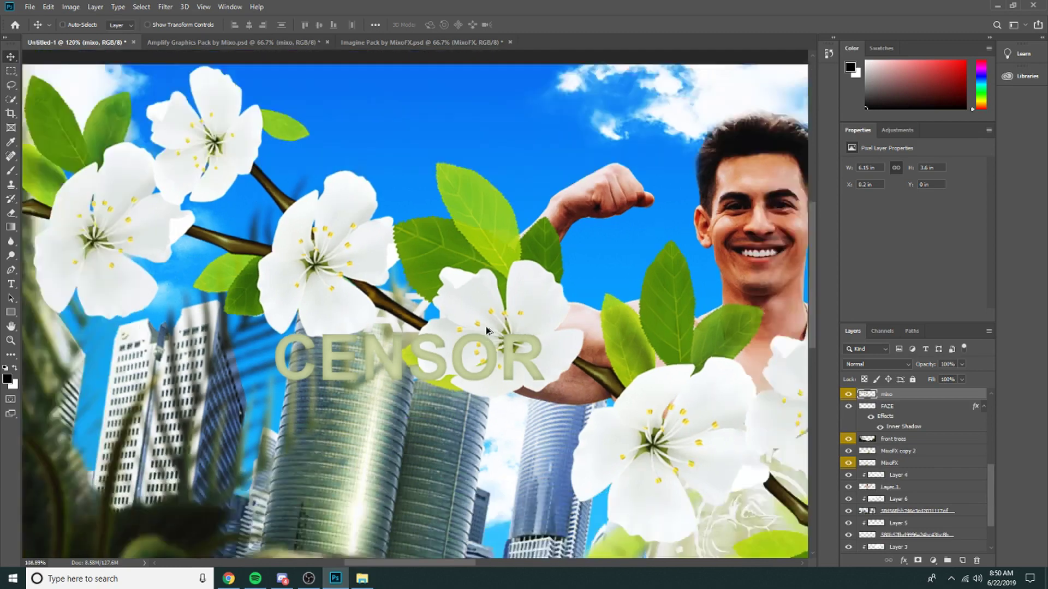
{"action": "scroll", "coordinate": [487, 331], "scroll_direction": "down", "scroll_amount": 3}
{"action": "key", "text": "ctrl+t"}
{"action": "left_click_drag", "start_coordinate": [79, 163], "coordinate": [677, 503]}
{"action": "left_click_drag", "start_coordinate": [709, 537], "coordinate": [444, 318]}
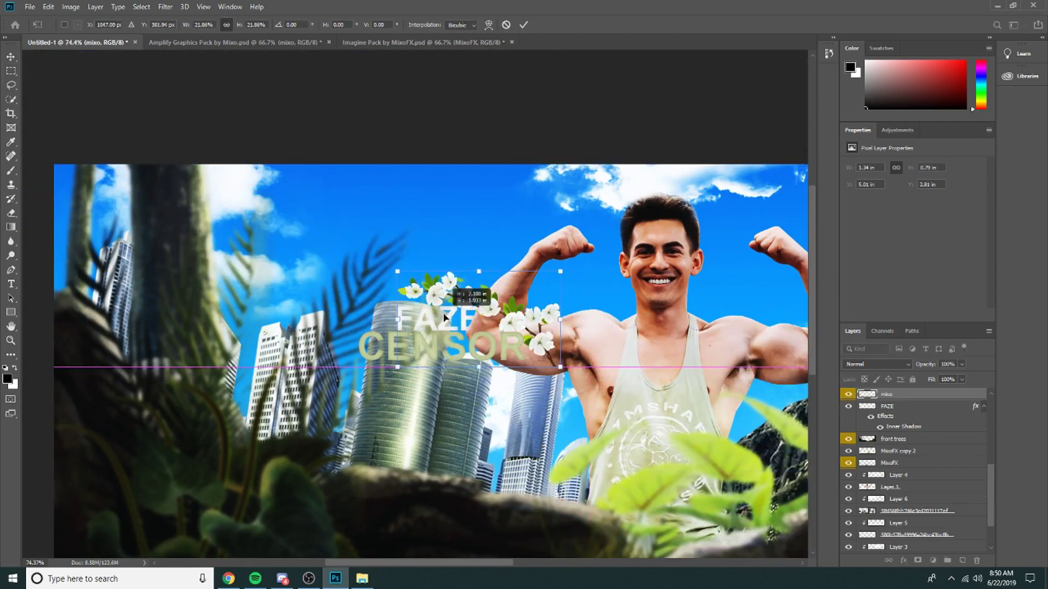
{"action": "key", "text": "Return"}
{"action": "scroll", "coordinate": [483, 322], "scroll_direction": "up", "scroll_amount": 5}
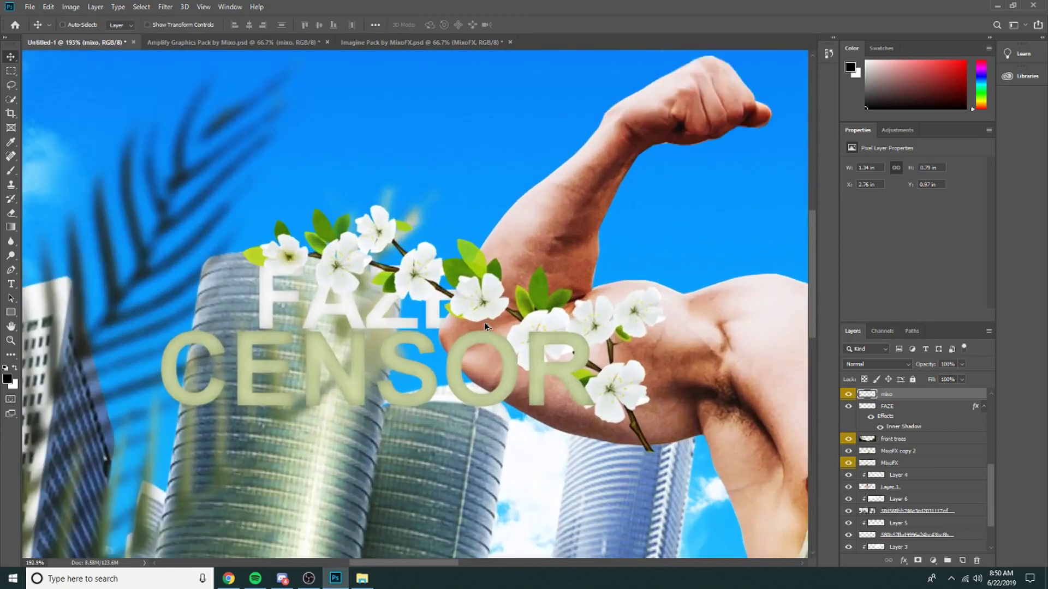
{"action": "scroll", "coordinate": [485, 325], "scroll_direction": "up", "scroll_amount": 1}
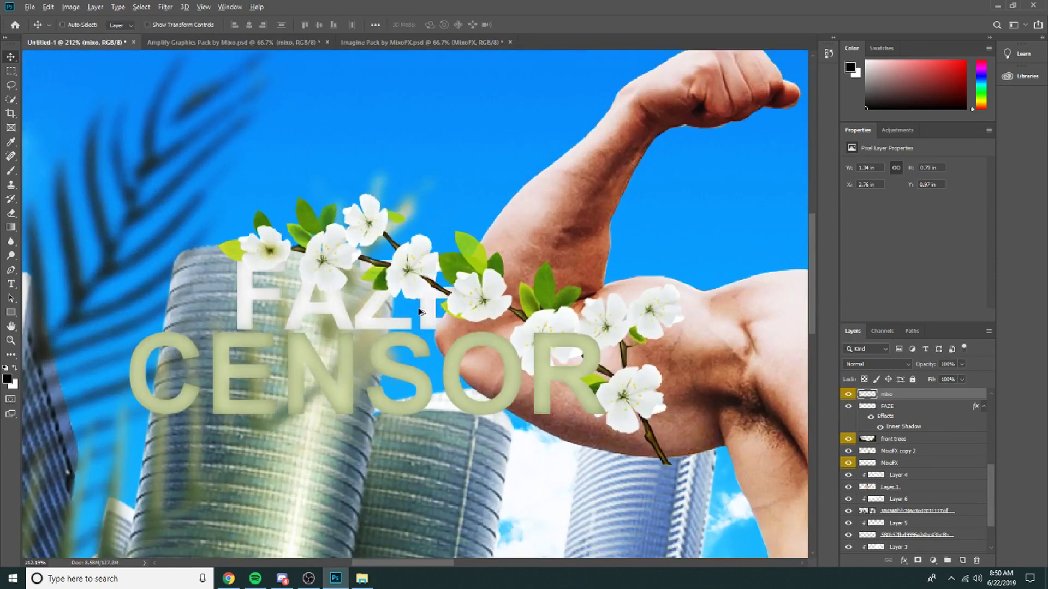
- Shrink the blossom branch further to about 0.84 by 0.49 in and reposition it over the upper edge of FAZE
{"action": "scroll", "coordinate": [419, 309], "scroll_direction": "up", "scroll_amount": 2}
{"action": "left_click_drag", "start_coordinate": [500, 294], "coordinate": [485, 292]}
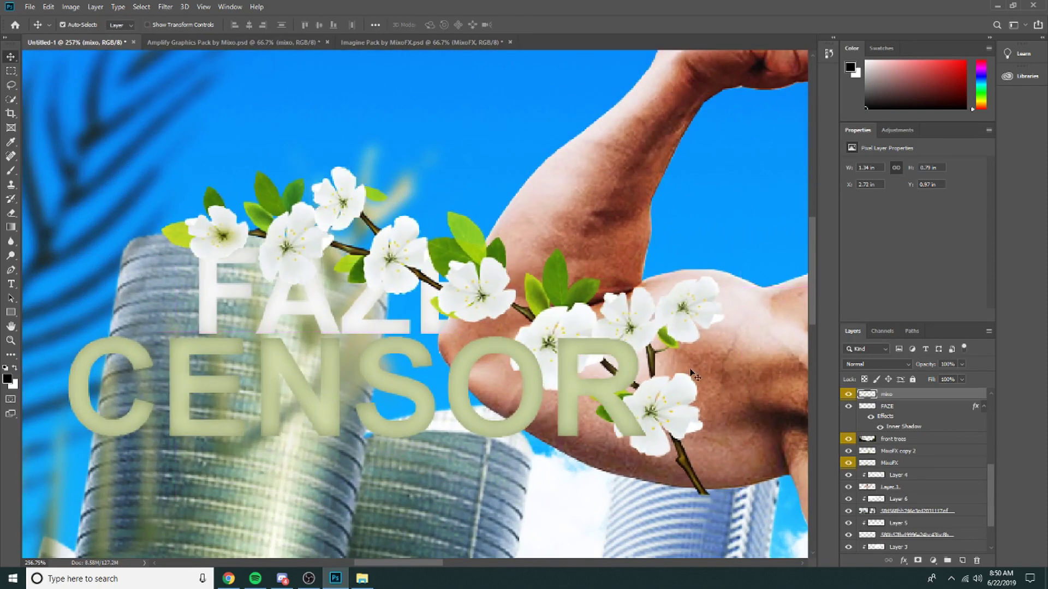
{"action": "key", "text": "ctrl+t"}
{"action": "left_click_drag", "start_coordinate": [720, 500], "coordinate": [513, 370]}
{"action": "key", "text": "Return"}
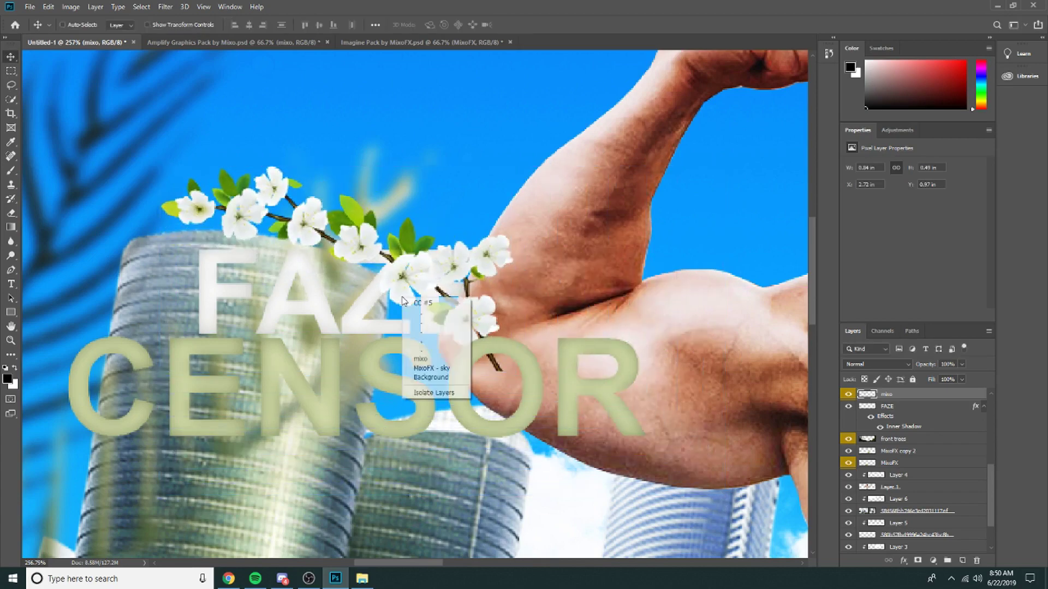
{"action": "scroll", "coordinate": [425, 309], "scroll_direction": "down", "scroll_amount": 10}
{"action": "scroll", "coordinate": [499, 321], "scroll_direction": "up", "scroll_amount": 8}
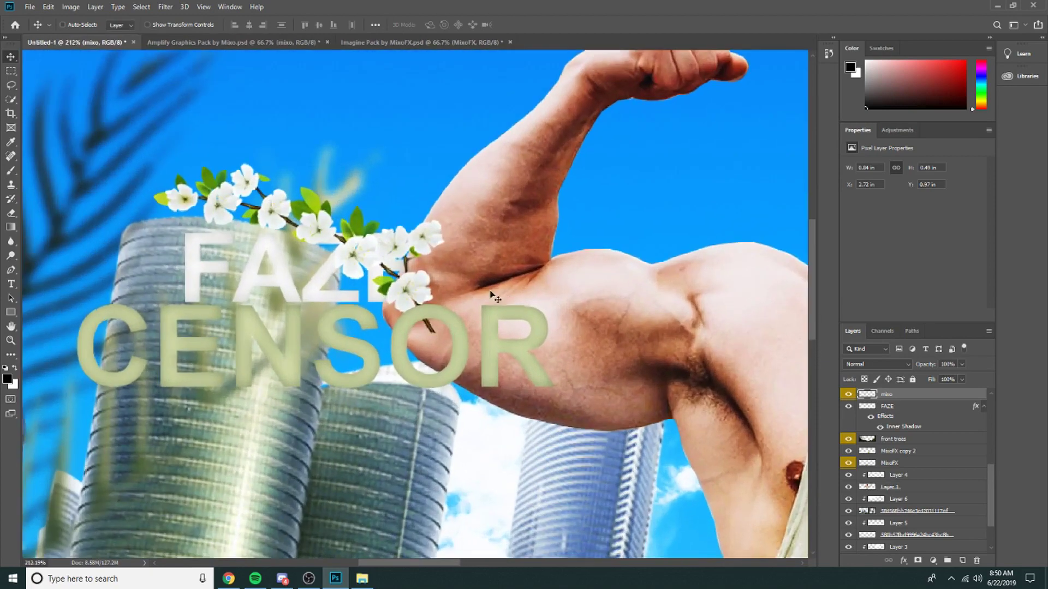
{"action": "left_click_drag", "start_coordinate": [415, 267], "coordinate": [444, 278]}
- Flip the blossom branch horizontally and move it over the F of FAZE and the start of CENSOR
{"action": "key", "text": "ctrl+t"}
{"action": "right_click", "coordinate": [437, 268]}
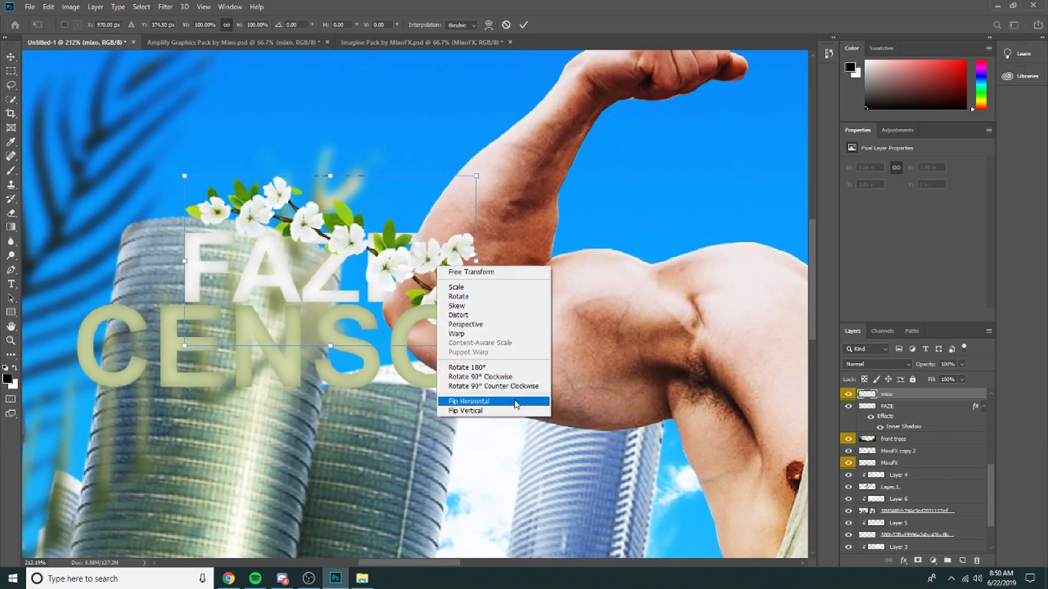
{"action": "left_click", "coordinate": [517, 401]}
{"action": "left_click_drag", "start_coordinate": [322, 245], "coordinate": [190, 285]}
{"action": "key", "text": "Return"}
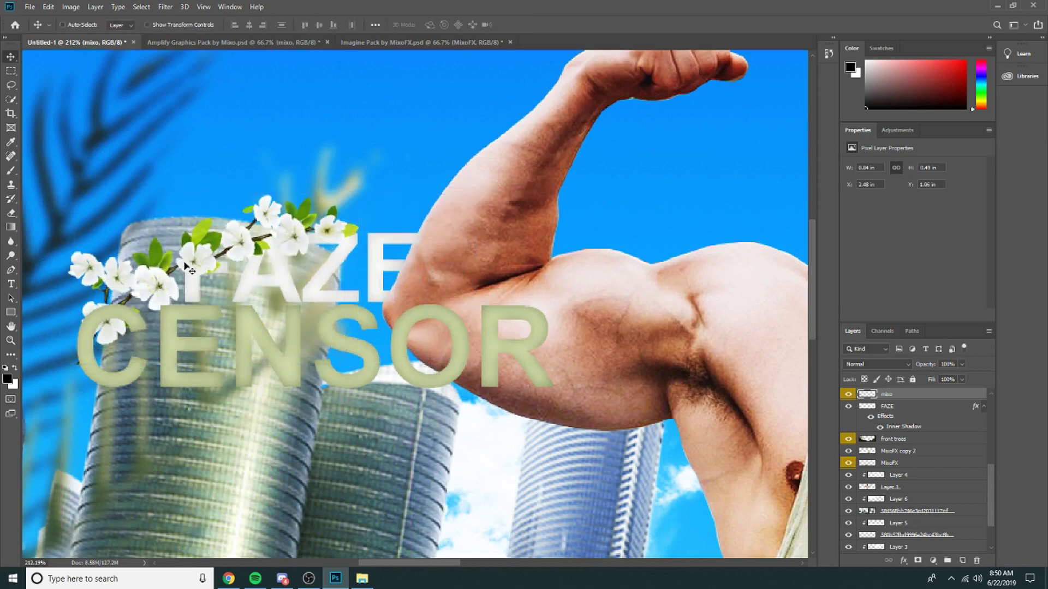
- Select the middle section of the branch around the F with the Polygonal Lasso and copy it to a new layer
{"action": "scroll", "coordinate": [195, 225], "scroll_direction": "up", "scroll_amount": 5}
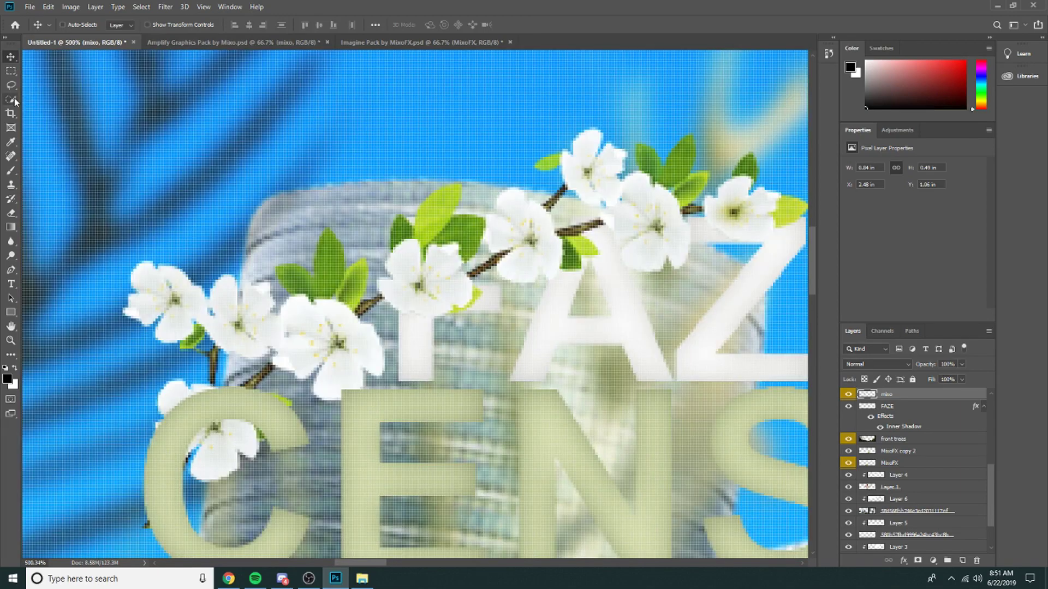
{"action": "left_click_drag", "start_coordinate": [11, 85], "coordinate": [45, 99]}
{"action": "left_click", "coordinate": [46, 95]}
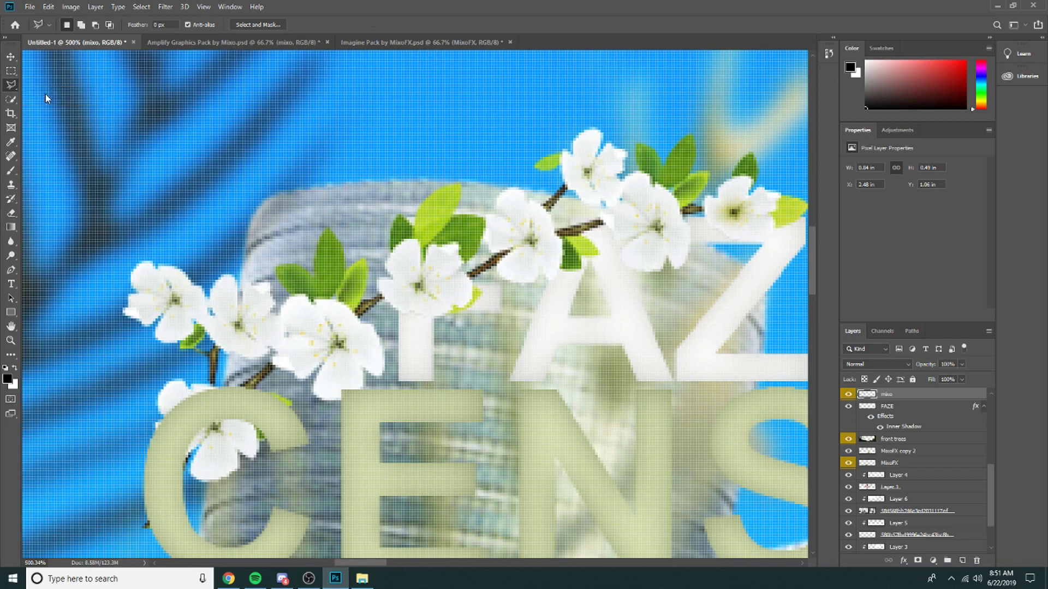
{"action": "left_click", "coordinate": [395, 330]}
{"action": "mouse_move", "coordinate": [377, 270]}
{"action": "left_mouse_down"}
{"action": "mouse_move", "coordinate": [390, 232]}
{"action": "mouse_move", "coordinate": [380, 174]}
{"action": "mouse_move", "coordinate": [402, 149]}
{"action": "mouse_move", "coordinate": [463, 155]}
{"action": "mouse_move", "coordinate": [538, 183]}
{"action": "mouse_move", "coordinate": [603, 237]}
{"action": "mouse_move", "coordinate": [607, 264]}
{"action": "mouse_move", "coordinate": [569, 364]}
{"action": "mouse_move", "coordinate": [463, 382]}
{"action": "mouse_move", "coordinate": [397, 333]}
{"action": "left_mouse_up"}
{"action": "scroll", "coordinate": [453, 312], "scroll_direction": "down", "scroll_amount": 3}
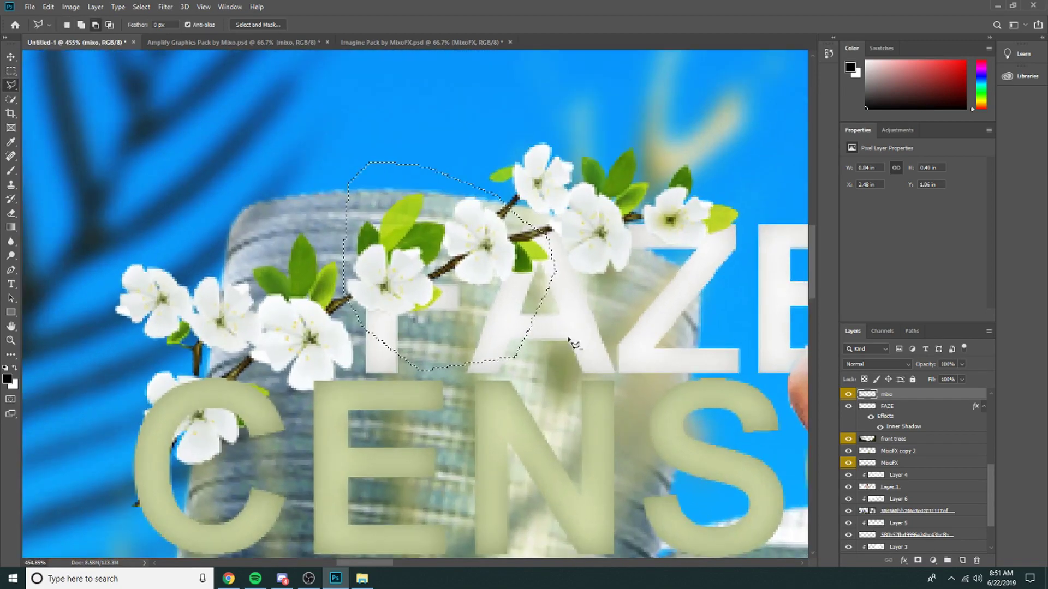
{"action": "key", "text": "ctrl+j"}
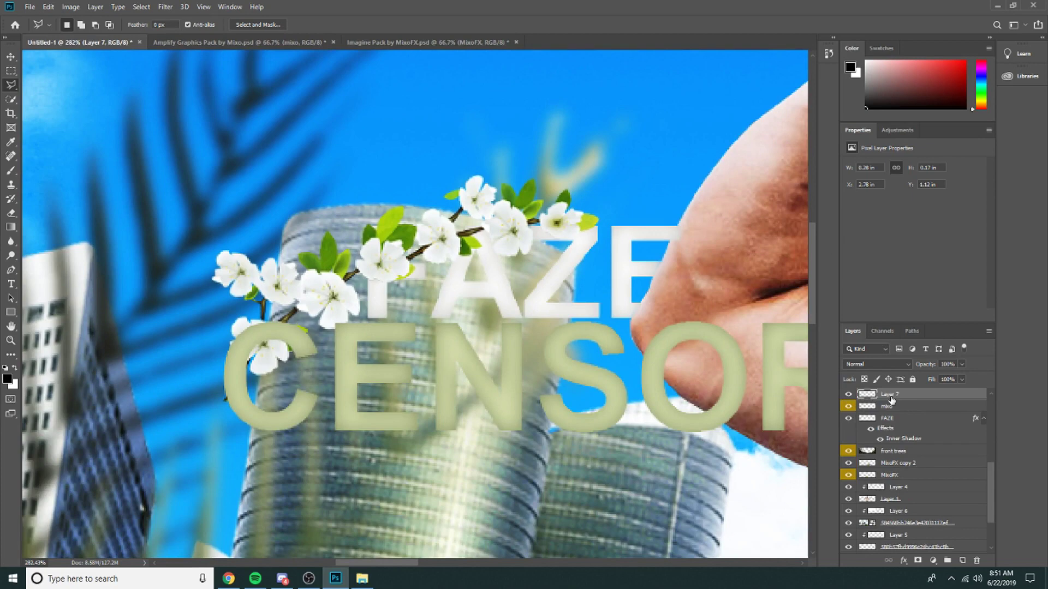
- Load the outline of Layer 7 as a selection, remove that section from the original mixo branch layer, and deselect
{"action": "left_click", "coordinate": [868, 395], "text": "ctrl"}
{"action": "left_click", "coordinate": [888, 406]}
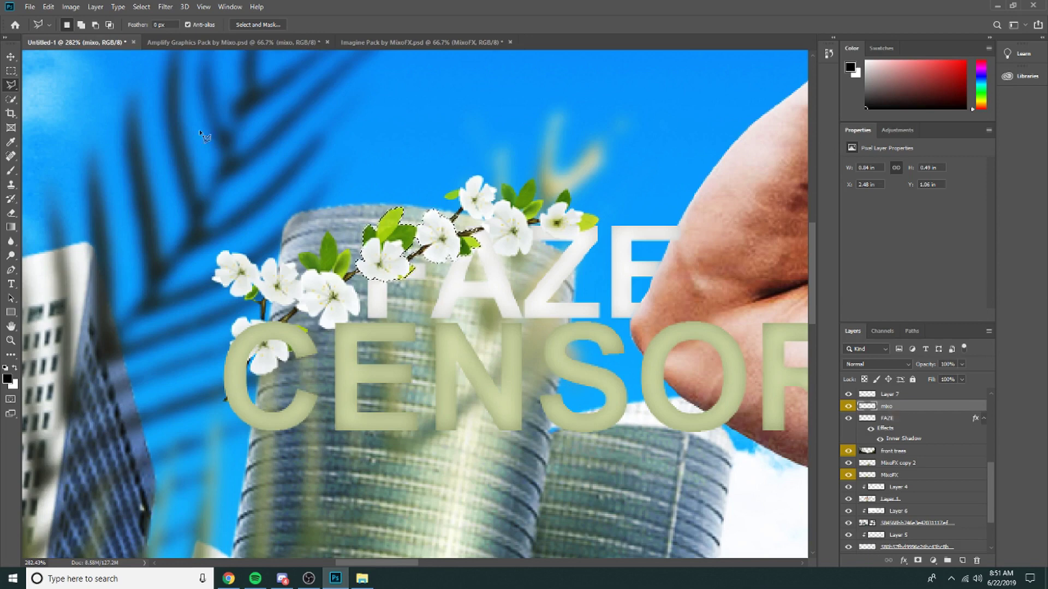
{"action": "left_click", "coordinate": [11, 71]}
{"action": "key", "text": "ctrl+d"}
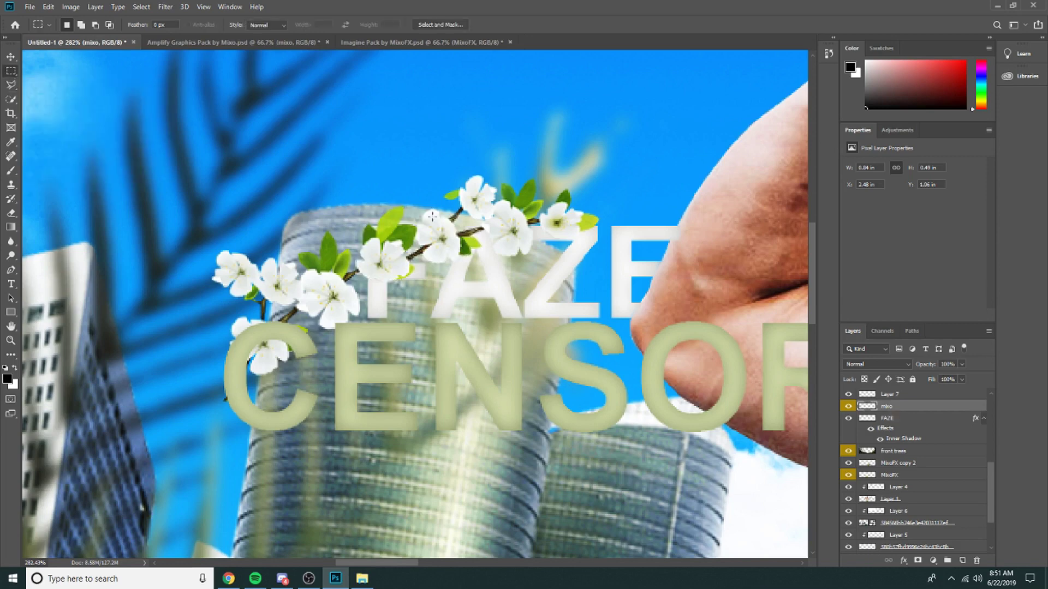
- Move Layer 7 directly beneath the FAZE layer so the middle blossoms sit behind the lettering
{"action": "left_click_drag", "start_coordinate": [877, 407], "coordinate": [895, 444]}
{"action": "scroll", "coordinate": [526, 336], "scroll_direction": "up", "scroll_amount": 2}
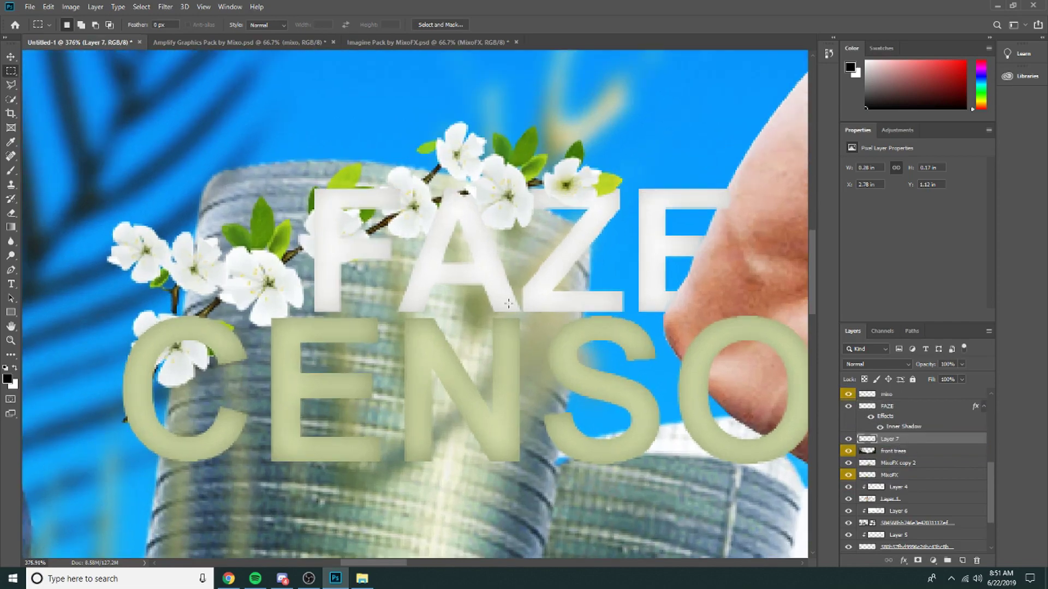
{"action": "scroll", "coordinate": [508, 303], "scroll_direction": "down", "scroll_amount": 10}
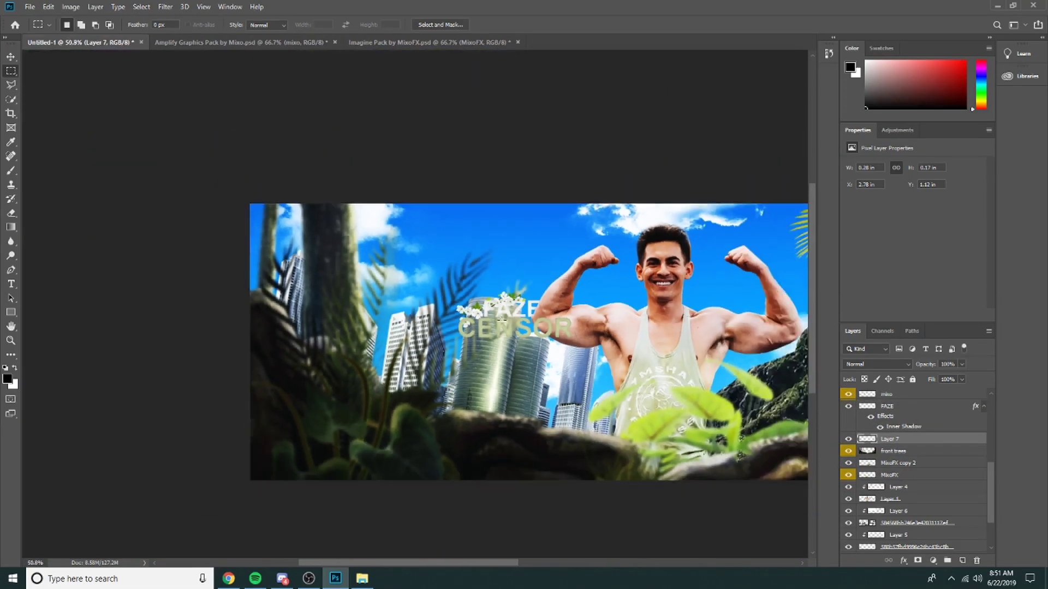
- Add a light grey Color Overlay to the FAZE layer with Normal blend mode and 100% opacity
{"action": "scroll", "coordinate": [505, 307], "scroll_direction": "up", "scroll_amount": 10}
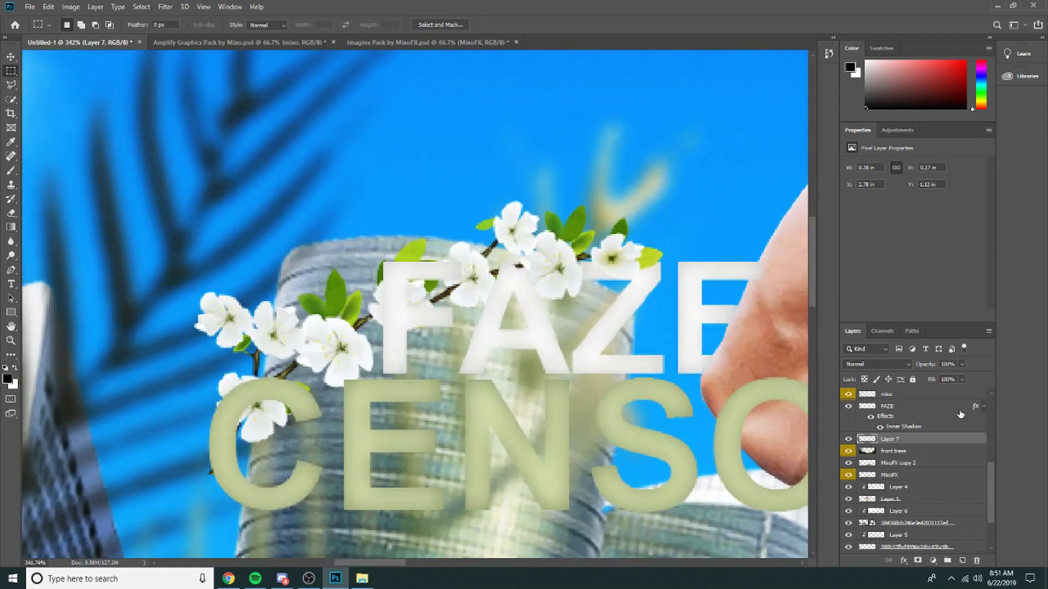
{"action": "double_click", "coordinate": [910, 426]}
{"action": "left_click", "coordinate": [330, 239]}
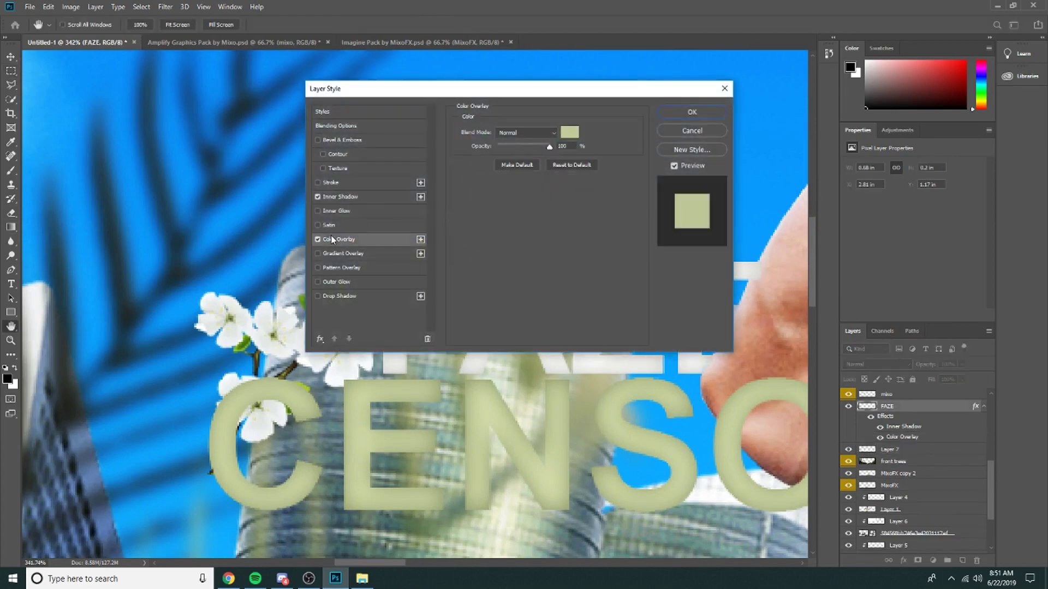
{"action": "left_click_drag", "start_coordinate": [563, 99], "coordinate": [946, 228]}
{"action": "left_click", "coordinate": [951, 259]}
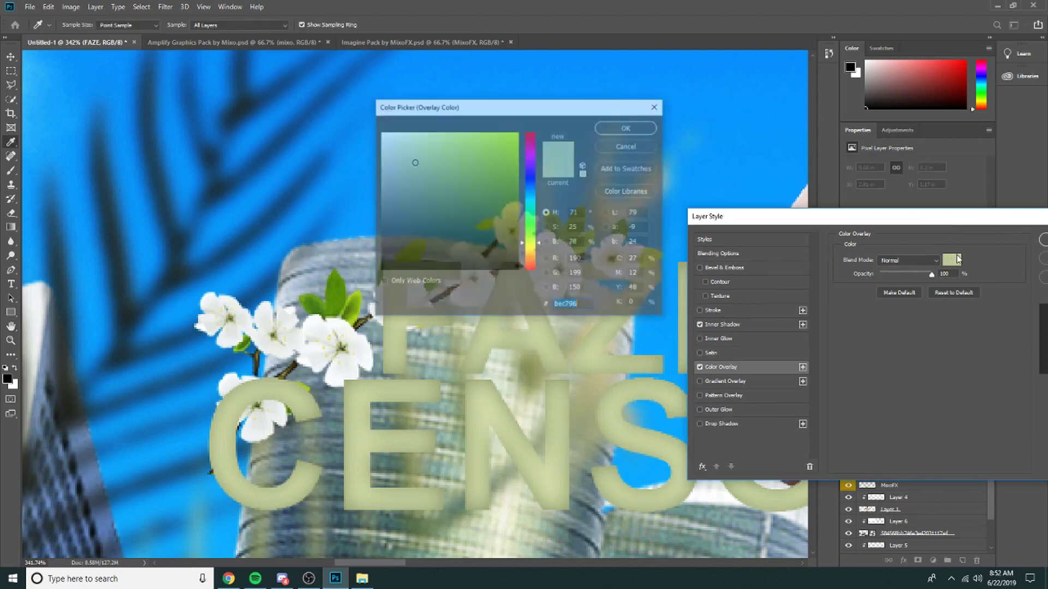
{"action": "left_click", "coordinate": [380, 174]}
{"action": "left_click_drag", "start_coordinate": [536, 109], "coordinate": [964, 152]}
{"action": "left_click", "coordinate": [828, 203]}
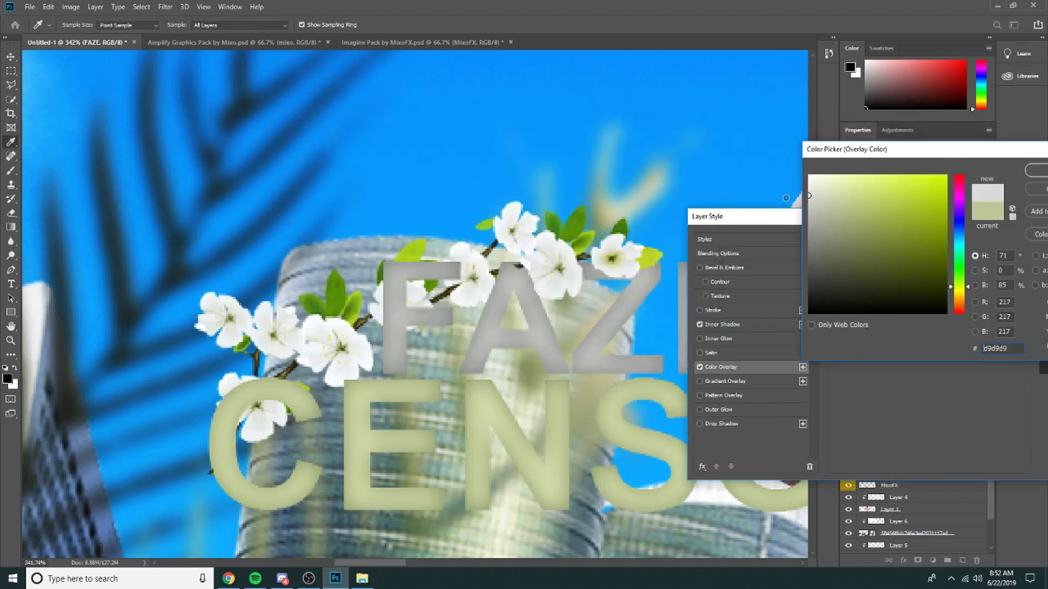
{"action": "left_click", "coordinate": [1027, 174]}
{"action": "left_click_drag", "start_coordinate": [965, 219], "coordinate": [723, 227]}
{"action": "left_click", "coordinate": [815, 232]}
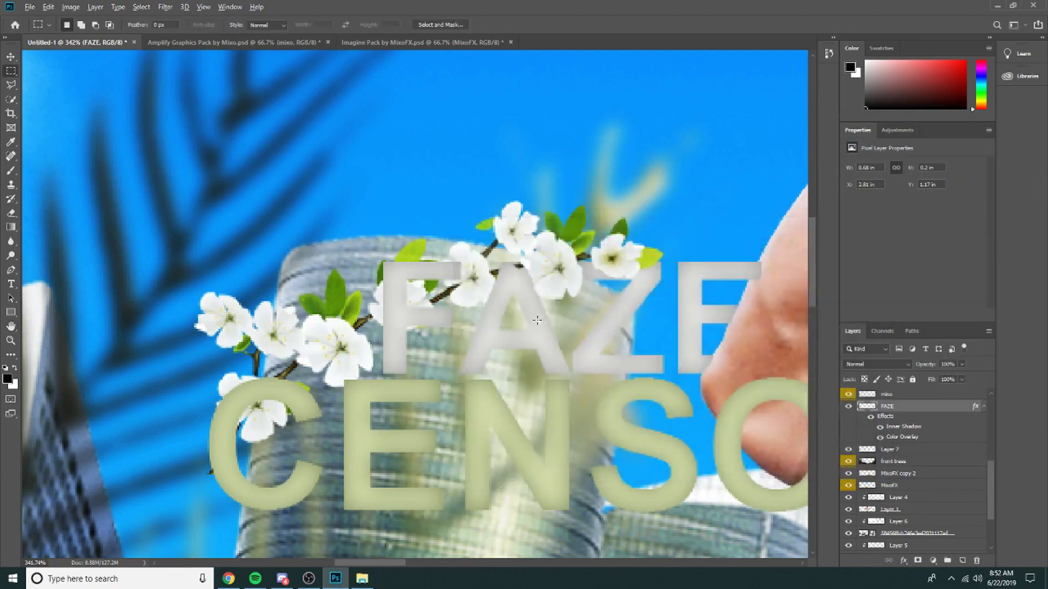
- Hide the FAZE layer's Inner Shadow and create a new layer above it as a clipping mask
{"action": "left_click", "coordinate": [879, 427]}
{"action": "scroll", "coordinate": [291, 338], "scroll_direction": "up", "scroll_amount": 1}
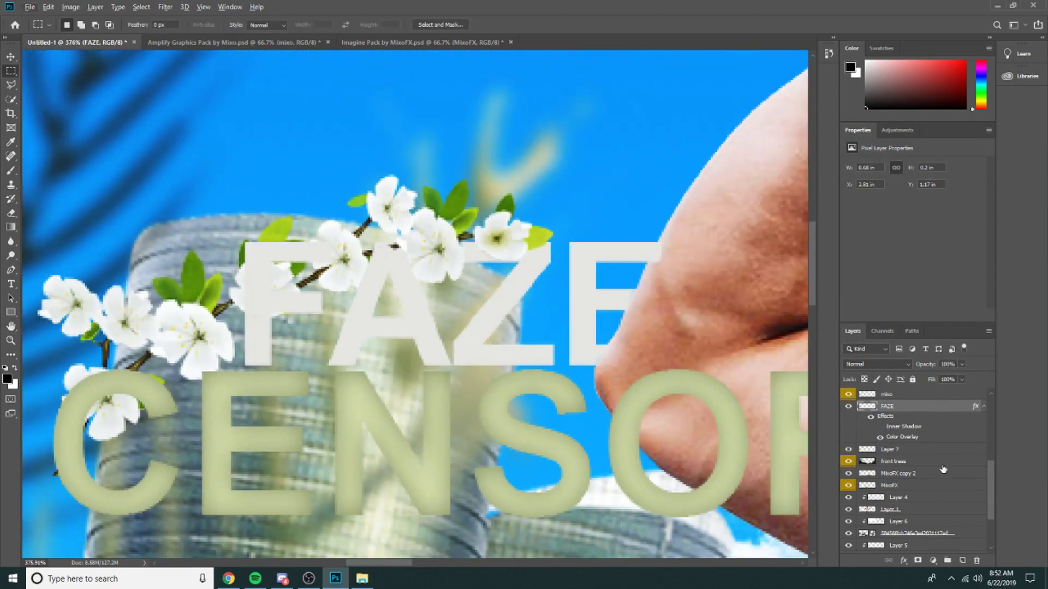
{"action": "left_click", "coordinate": [962, 560]}
{"action": "right_click", "coordinate": [934, 410]}
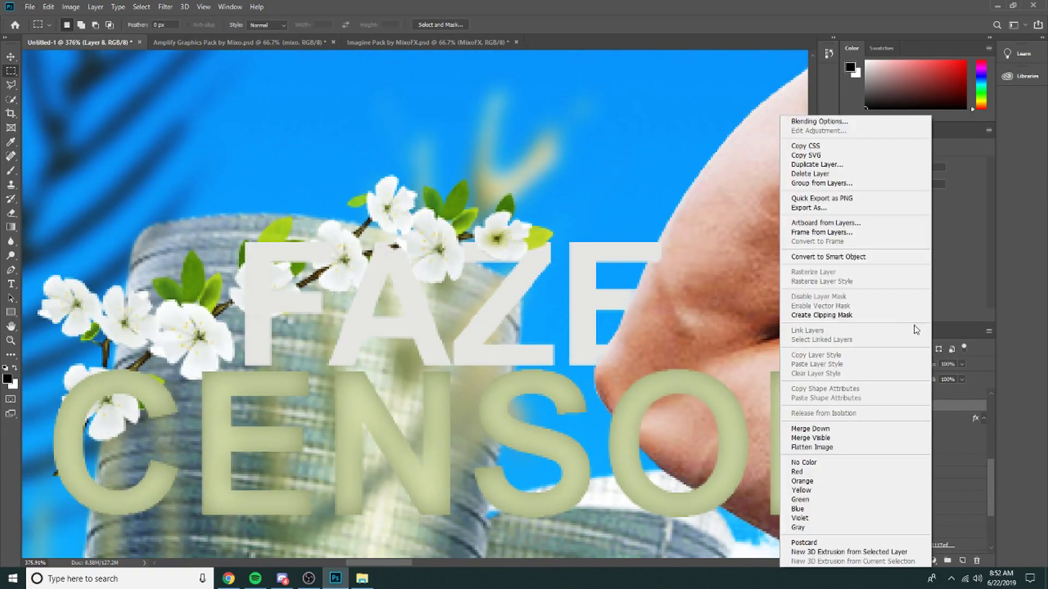
{"action": "left_click", "coordinate": [818, 316]}
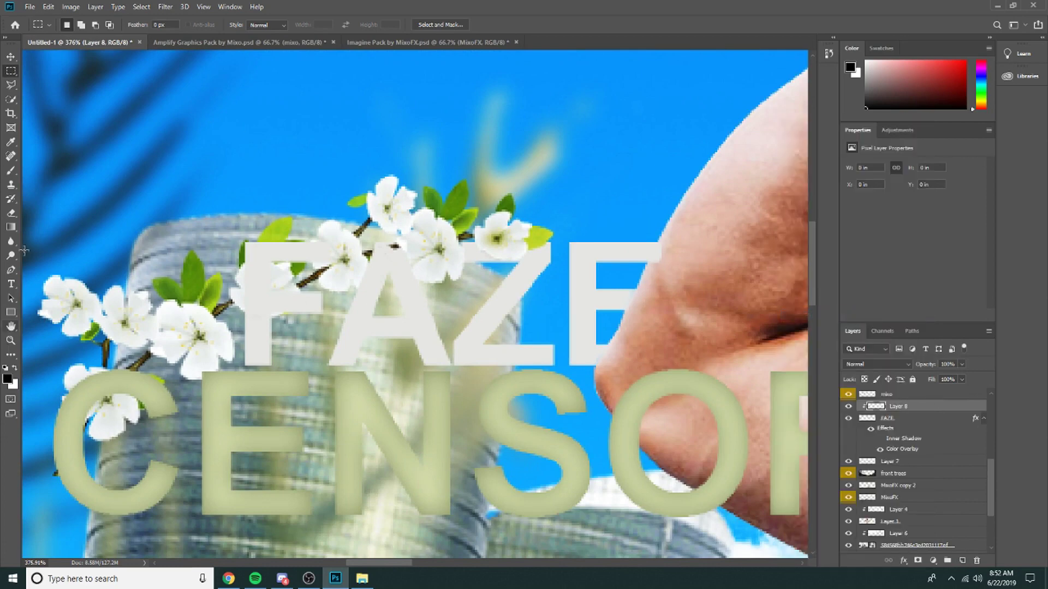
- Paint black over the upper part of the F with a soft brush, and rasterize the FAZE layer's style
{"action": "left_click", "coordinate": [11, 172]}
{"action": "left_click", "coordinate": [78, 25]}
{"action": "left_click", "coordinate": [91, 61]}
{"action": "left_click", "coordinate": [252, 152]}
{"action": "left_click", "coordinate": [195, 211]}
{"action": "right_click", "coordinate": [917, 419]}
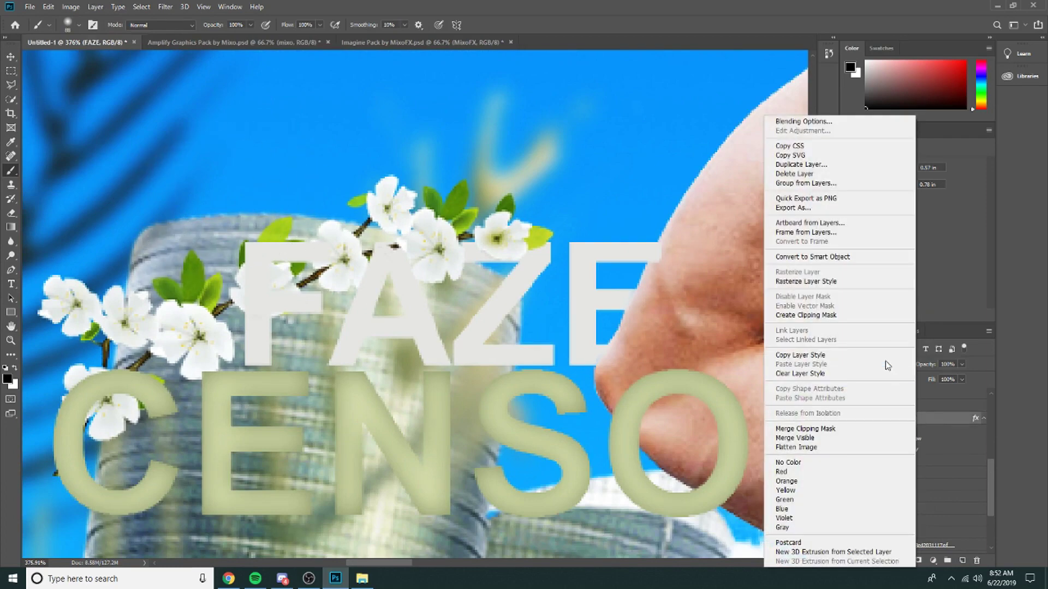
{"action": "left_click", "coordinate": [853, 281]}
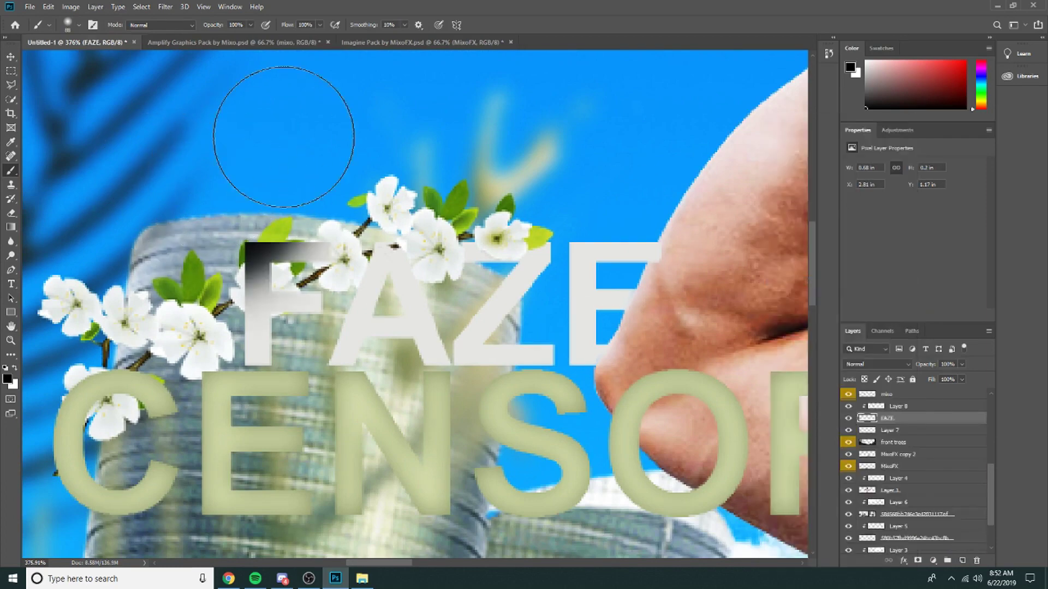
{"action": "mouse_move", "coordinate": [280, 133]}
{"action": "left_mouse_down"}
{"action": "mouse_move", "coordinate": [304, 160]}
{"action": "mouse_move", "coordinate": [344, 168]}
{"action": "left_mouse_up"}
{"action": "key", "text": "ctrl+z"}
{"action": "key", "text": "ctrl+z"}
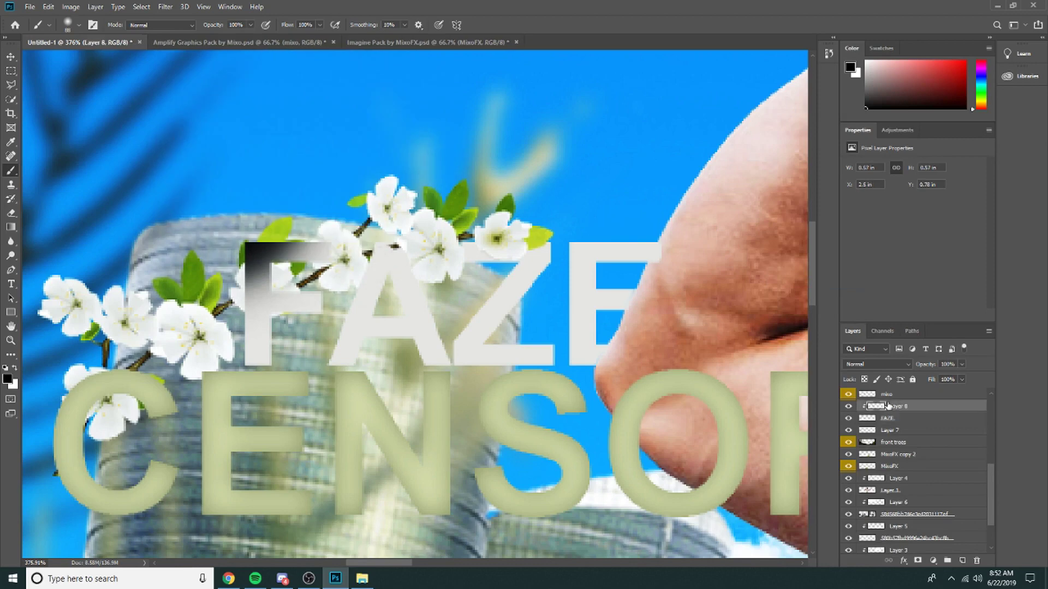
- Paint soft black shading along the tops of the FAZE letters on Layer 8 and set its blend mode to Soft Light
{"action": "mouse_move", "coordinate": [332, 175]}
{"action": "left_mouse_down"}
{"action": "mouse_move", "coordinate": [253, 169]}
{"action": "mouse_move", "coordinate": [168, 280]}
{"action": "left_mouse_up"}
{"action": "mouse_move", "coordinate": [508, 169]}
{"action": "left_mouse_down"}
{"action": "mouse_move", "coordinate": [461, 172]}
{"action": "mouse_move", "coordinate": [349, 109]}
{"action": "mouse_move", "coordinate": [304, 164]}
{"action": "mouse_move", "coordinate": [346, 153]}
{"action": "mouse_move", "coordinate": [347, 205]}
{"action": "left_mouse_up"}
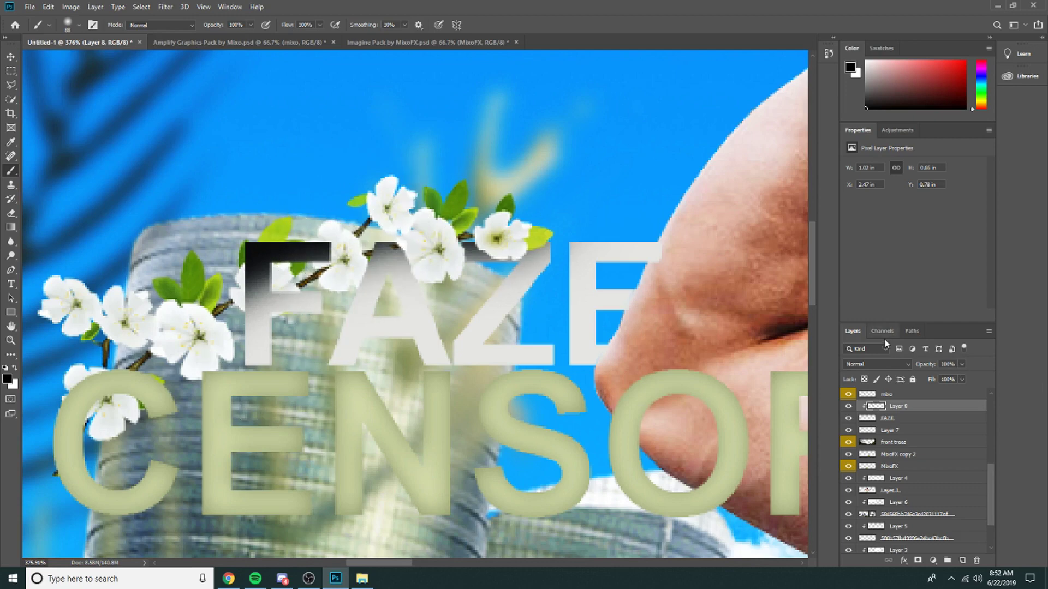
{"action": "left_click", "coordinate": [907, 364]}
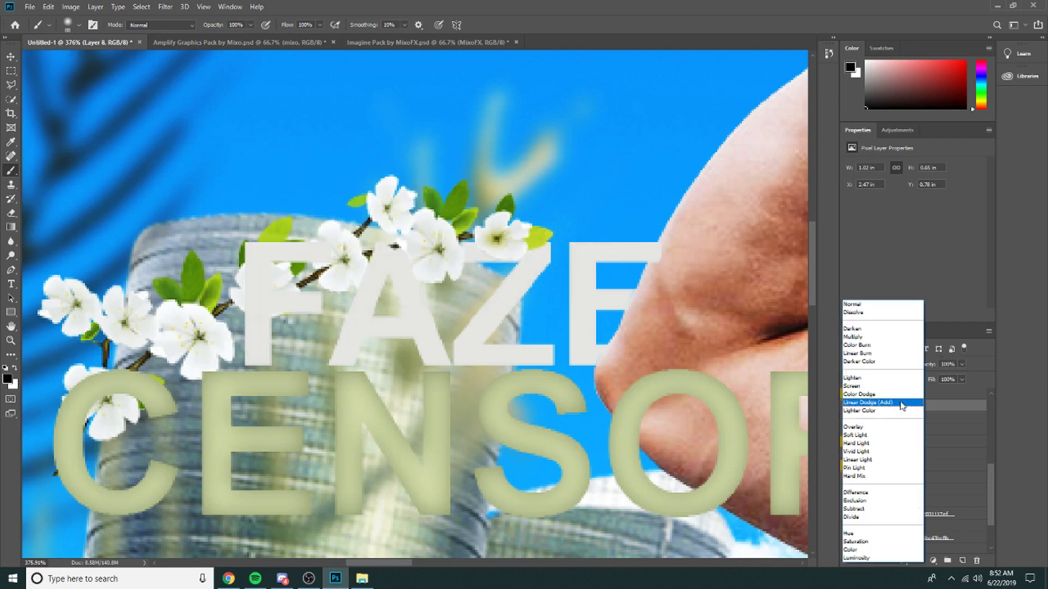
{"action": "left_click", "coordinate": [887, 435]}
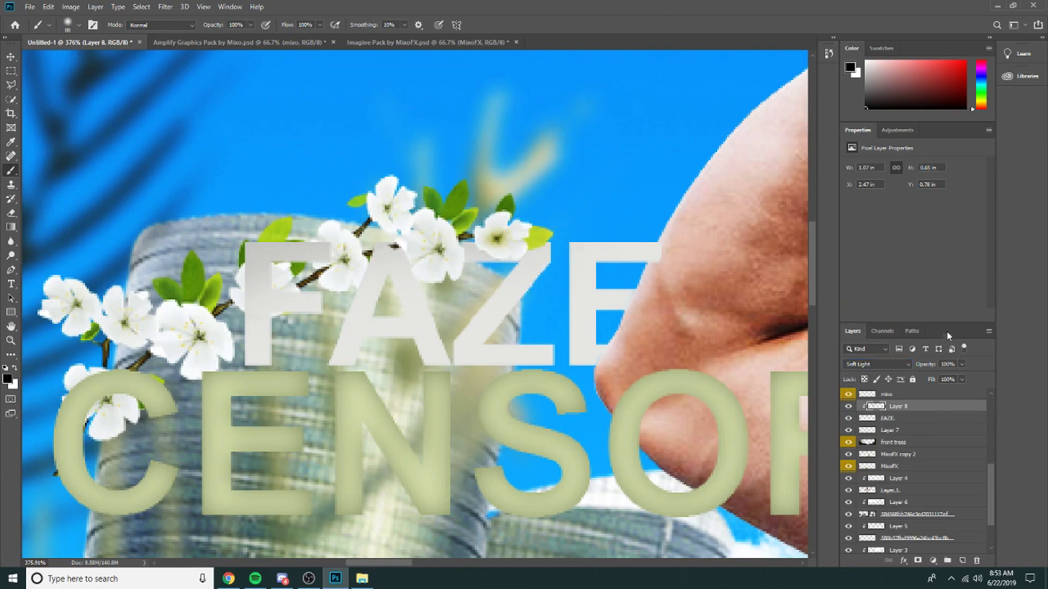
{"action": "scroll", "coordinate": [419, 170], "scroll_direction": "down", "scroll_amount": 10}
{"action": "scroll", "coordinate": [534, 254], "scroll_direction": "down", "scroll_amount": 3}
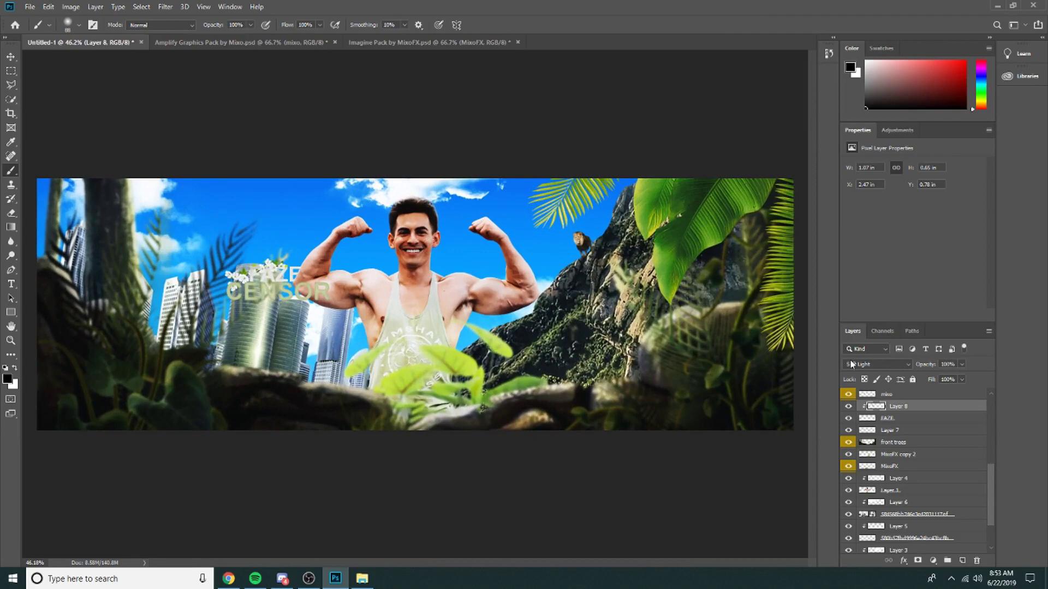
- Group all layers from the CC #5 folder down to Background, duplicate the group and merge the copy into one layer
{"action": "scroll", "coordinate": [976, 480], "scroll_direction": "up", "scroll_amount": 3}
{"action": "left_click_drag", "start_coordinate": [990, 450], "coordinate": [982, 412]}
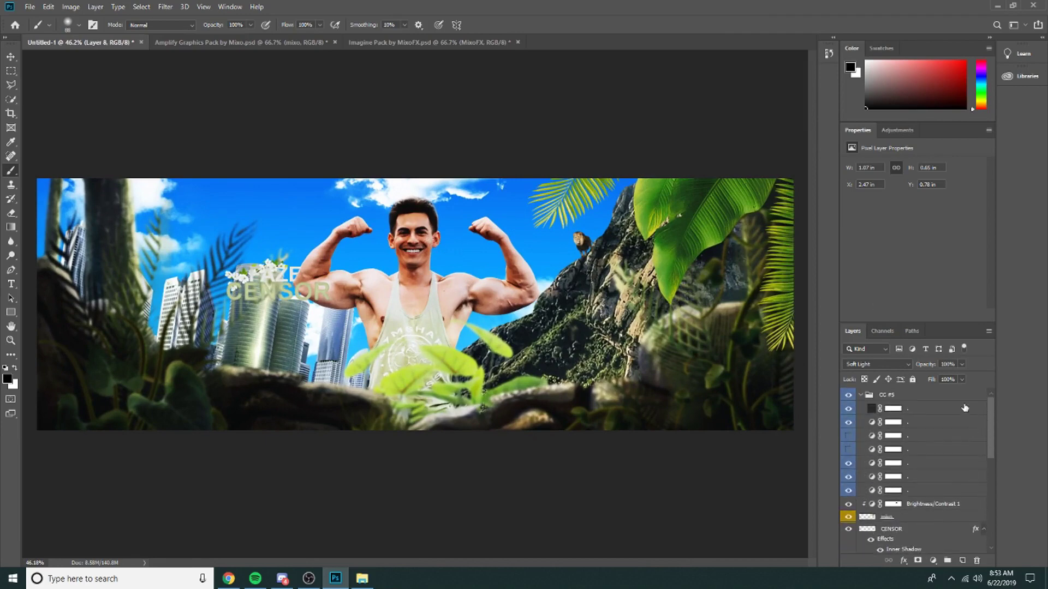
{"action": "left_click", "coordinate": [957, 396]}
{"action": "left_click_drag", "start_coordinate": [991, 408], "coordinate": [1006, 542]}
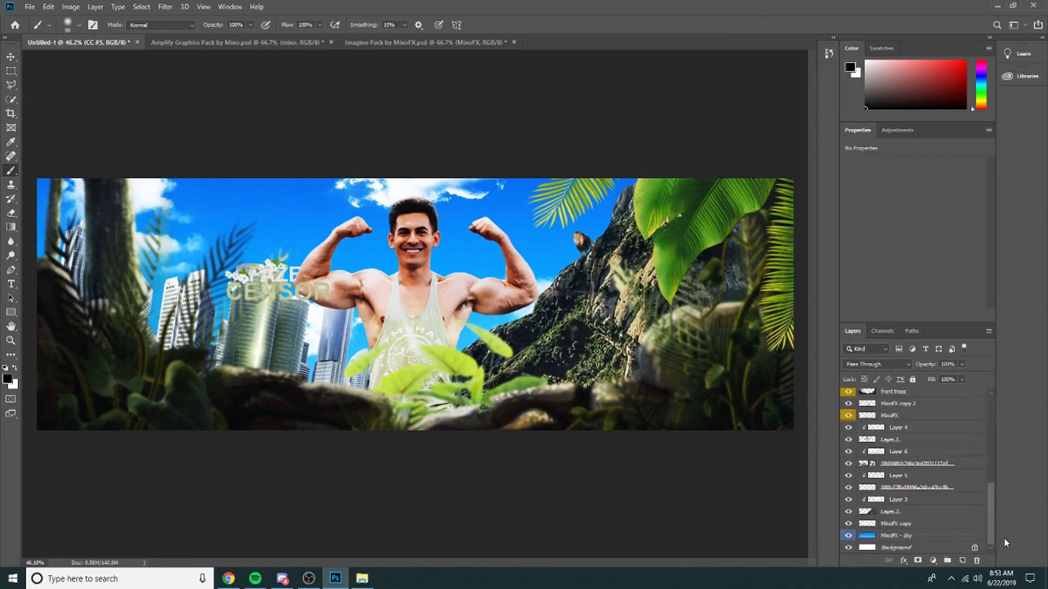
{"action": "left_click", "coordinate": [941, 542], "text": "shift"}
{"action": "key", "text": "ctrl+g"}
{"action": "key", "text": "ctrl+j"}
{"action": "key", "text": "ctrl+e"}
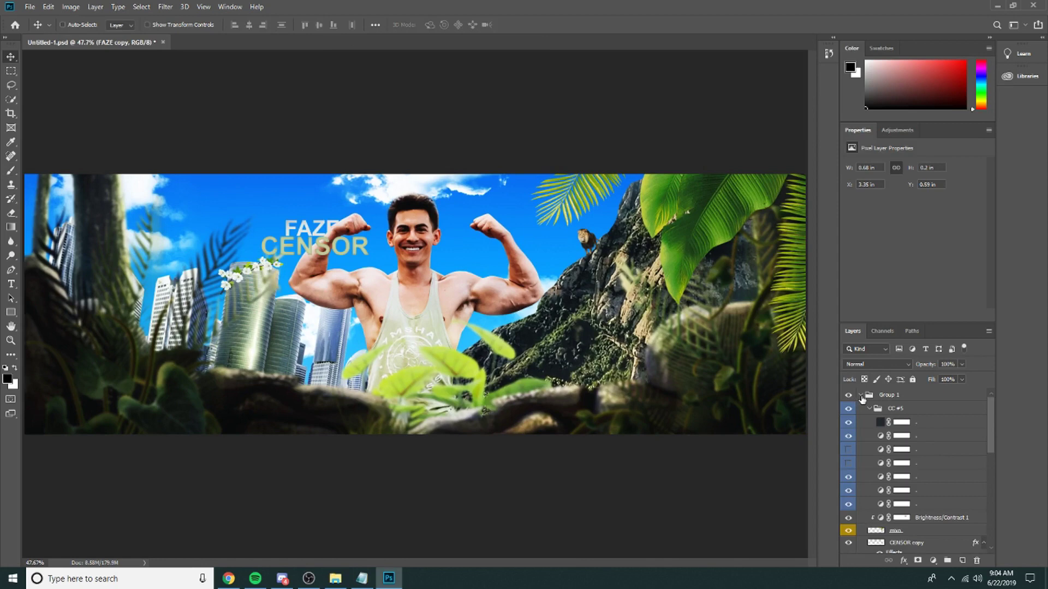
- Duplicate Group 1, merge the copy into a single layer and open it in the Magic Bullet PhotoLooks filter
{"action": "left_click", "coordinate": [861, 396]}
{"action": "key", "text": "ctrl+j"}
{"action": "key", "text": "ctrl+e"}
{"action": "left_click", "coordinate": [166, 7]}
{"action": "mouse_move", "coordinate": [194, 241]}
{"action": "left_click", "coordinate": [321, 240]}
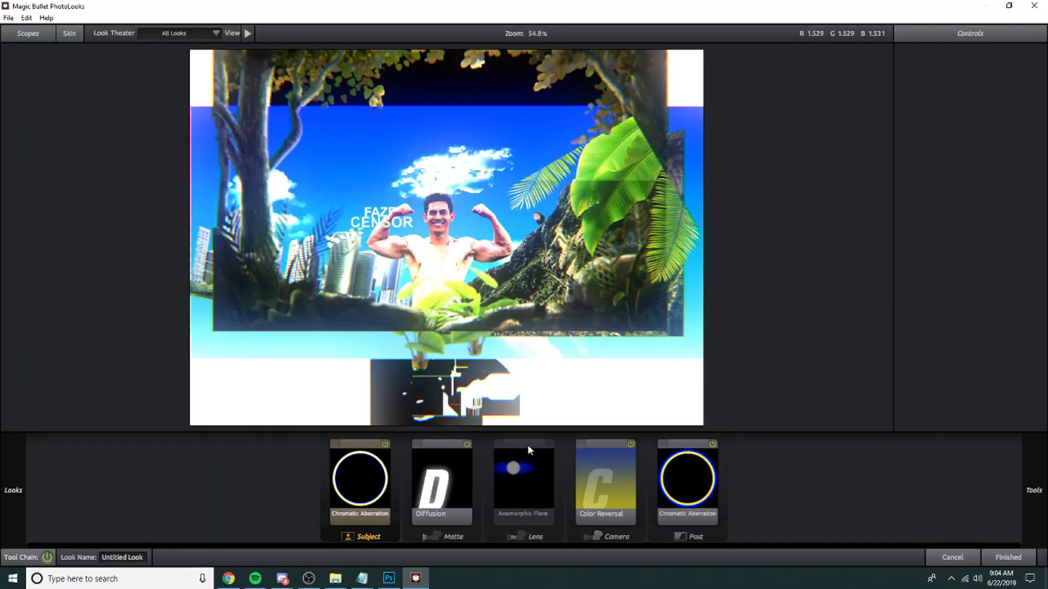
- Review the Anamorphic Flare, Chromatic Aberration, Diffusion and Color Reversal settings in the tool chain, and apply the look to the merged copy
{"action": "left_click", "coordinate": [546, 444]}
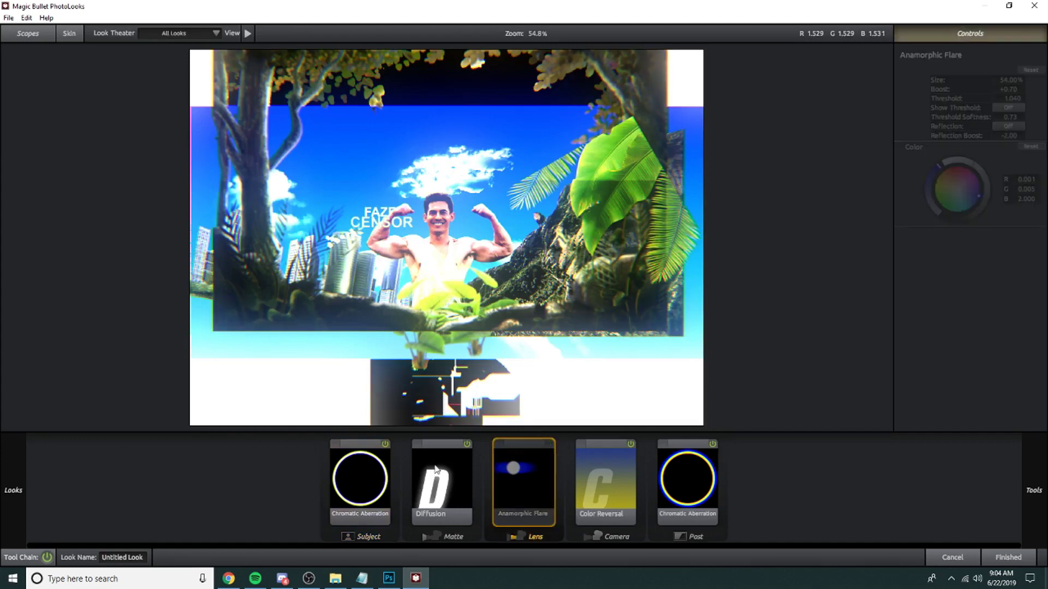
{"action": "left_click", "coordinate": [361, 476]}
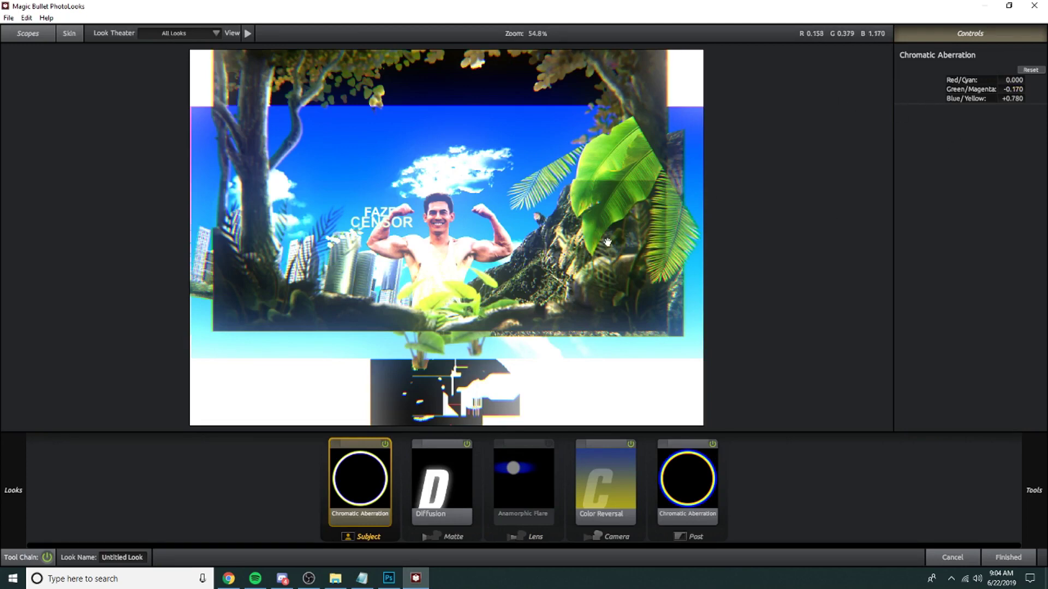
{"action": "left_click", "coordinate": [445, 499]}
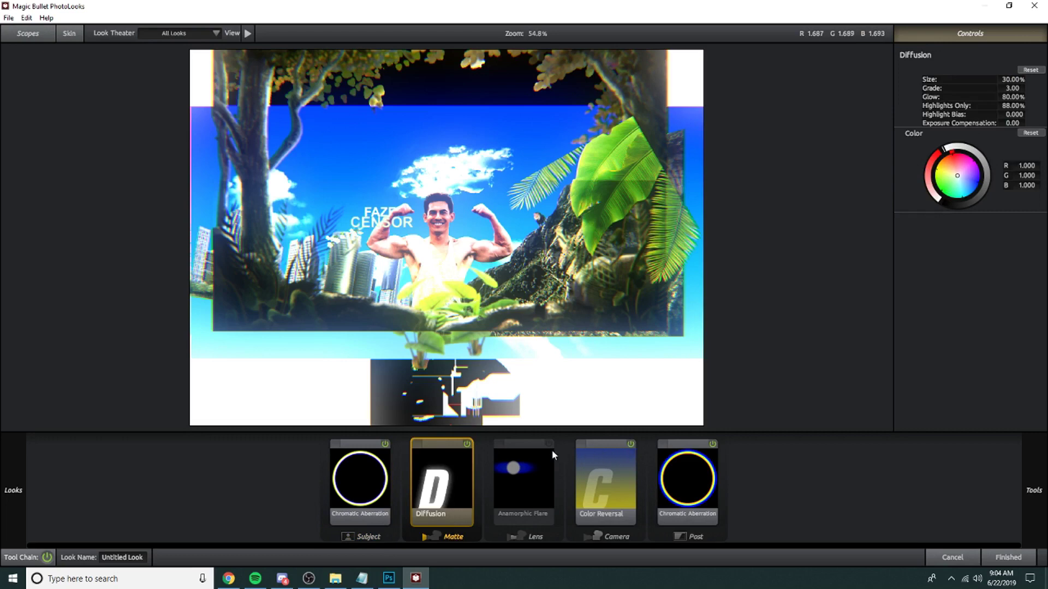
{"action": "left_click", "coordinate": [582, 470]}
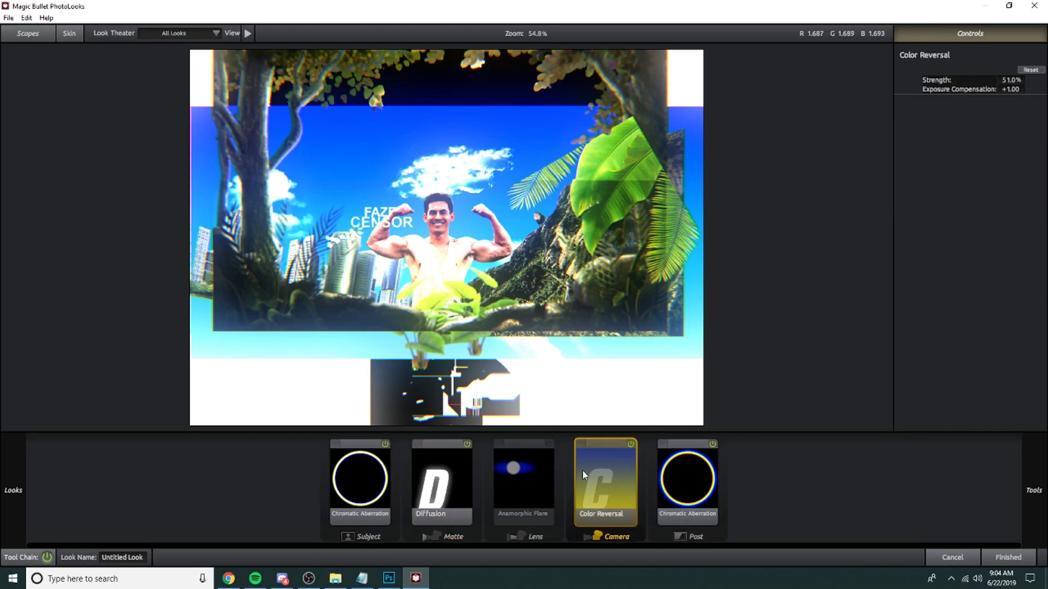
{"action": "mouse_move", "coordinate": [1034, 490]}
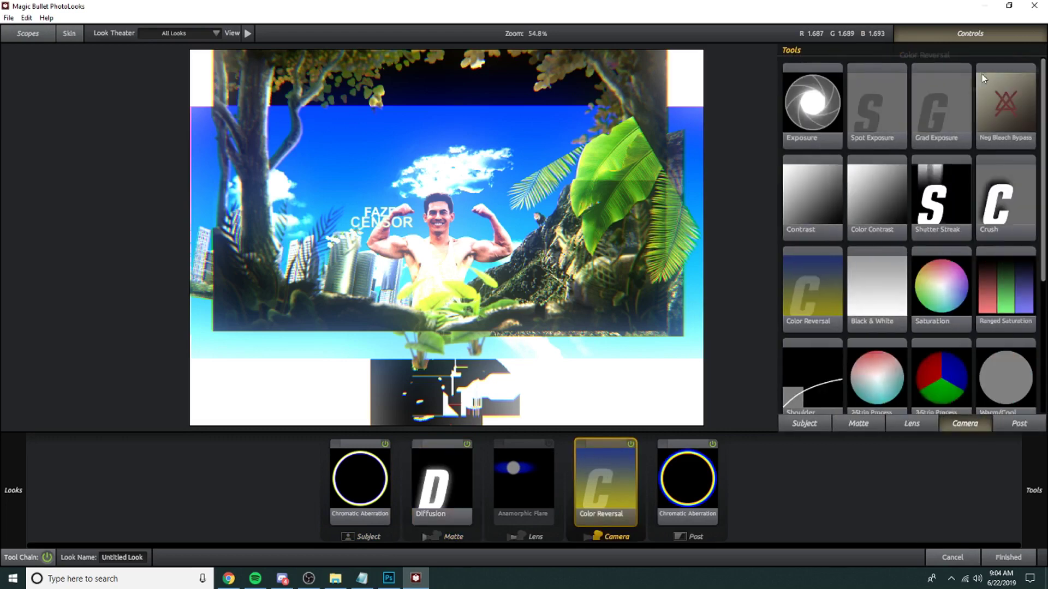
{"action": "left_click", "coordinate": [664, 488]}
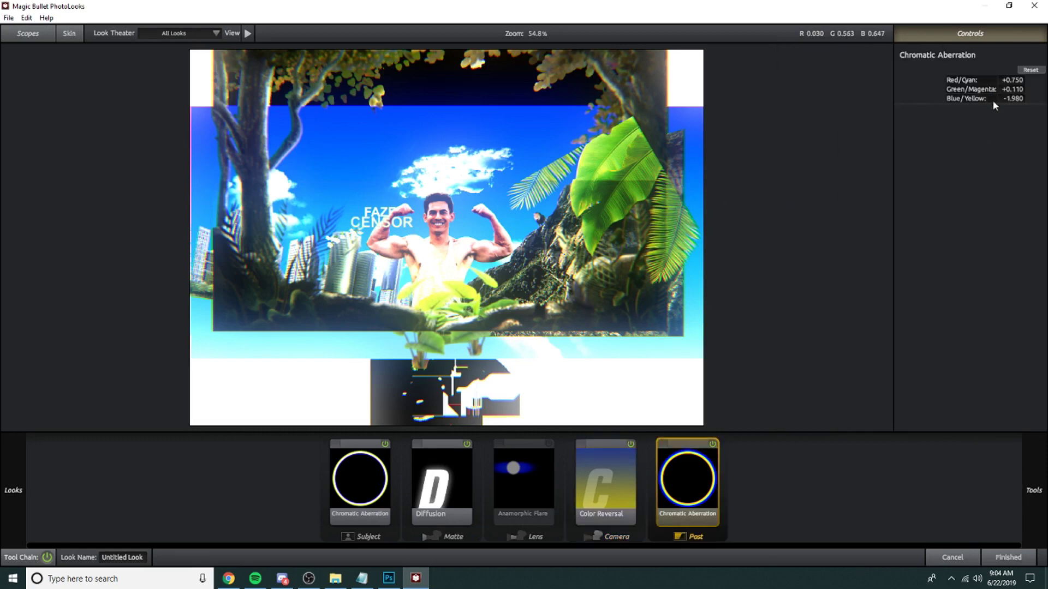
{"action": "left_click", "coordinate": [1000, 556]}
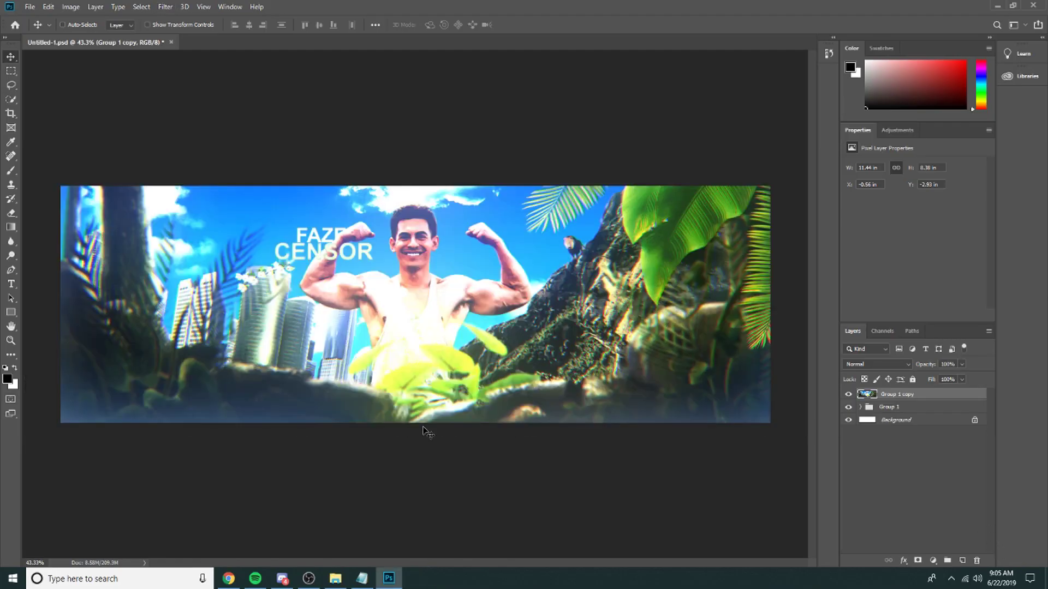
- Examine the filtered header at different magnifications and compare it with the unfiltered version by toggling the Group 1 copy layer's visibility
{"action": "scroll", "coordinate": [437, 397], "scroll_direction": "up", "scroll_amount": 4}
{"action": "scroll", "coordinate": [649, 327], "scroll_direction": "down", "scroll_amount": 4}
{"action": "scroll", "coordinate": [681, 334], "scroll_direction": "up", "scroll_amount": 2}
{"action": "scroll", "coordinate": [593, 302], "scroll_direction": "down", "scroll_amount": 1}
{"action": "scroll", "coordinate": [589, 292], "scroll_direction": "down", "scroll_amount": 1}
{"action": "scroll", "coordinate": [542, 205], "scroll_direction": "up", "scroll_amount": 1}
{"action": "scroll", "coordinate": [562, 166], "scroll_direction": "down", "scroll_amount": 1}
{"action": "scroll", "coordinate": [571, 227], "scroll_direction": "up", "scroll_amount": 1}
{"action": "scroll", "coordinate": [573, 224], "scroll_direction": "down", "scroll_amount": 1}
{"action": "scroll", "coordinate": [592, 192], "scroll_direction": "up", "scroll_amount": 1}
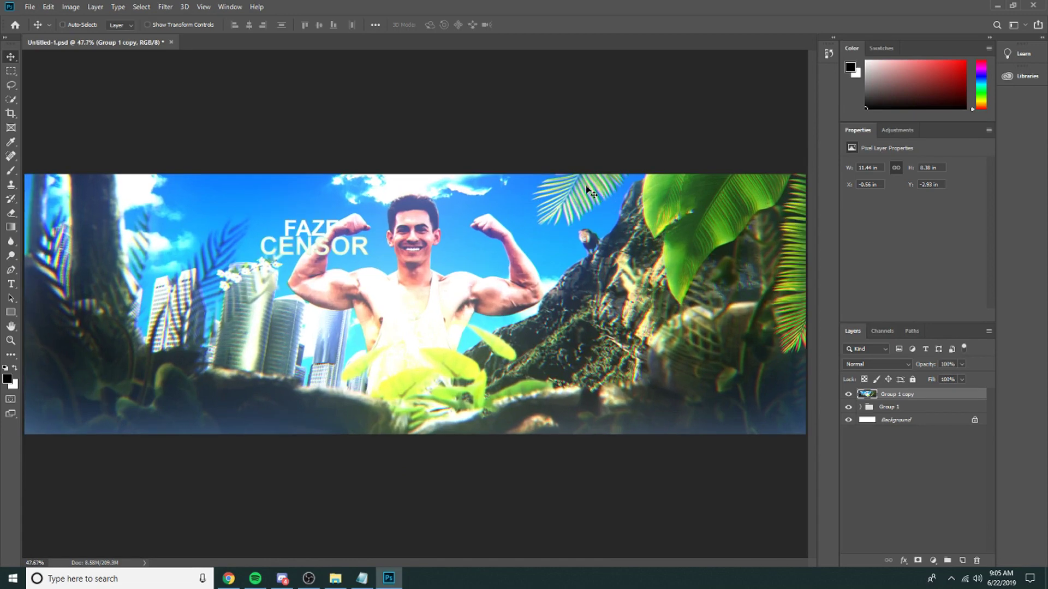
{"action": "left_click", "coordinate": [848, 394]}
{"action": "left_click", "coordinate": [848, 394]}
{"action": "left_click", "coordinate": [847, 394]}
{"action": "scroll", "coordinate": [649, 333], "scroll_direction": "down", "scroll_amount": 2}
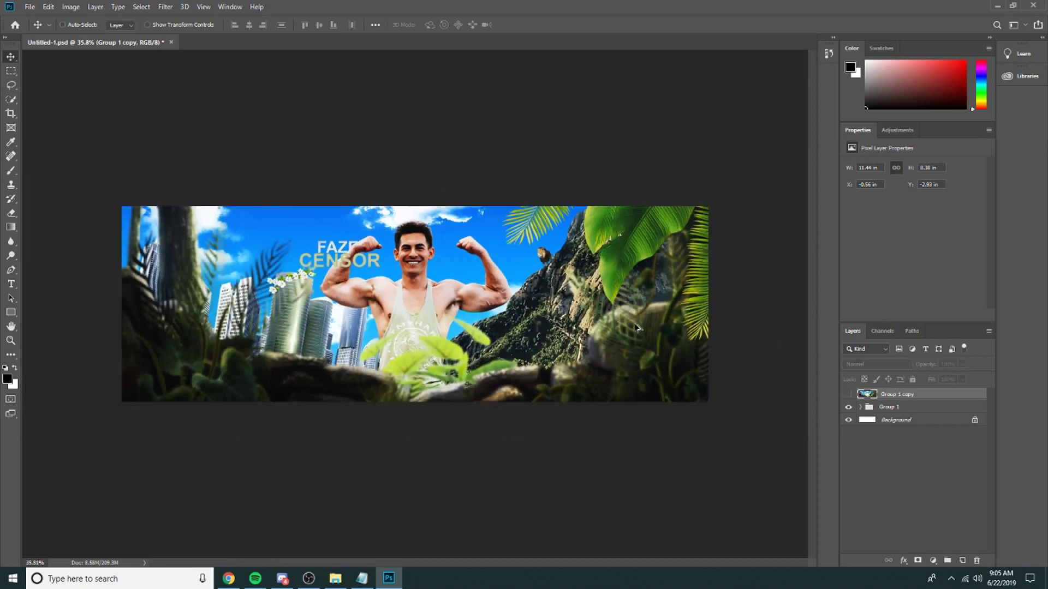
{"action": "left_click", "coordinate": [847, 394]}
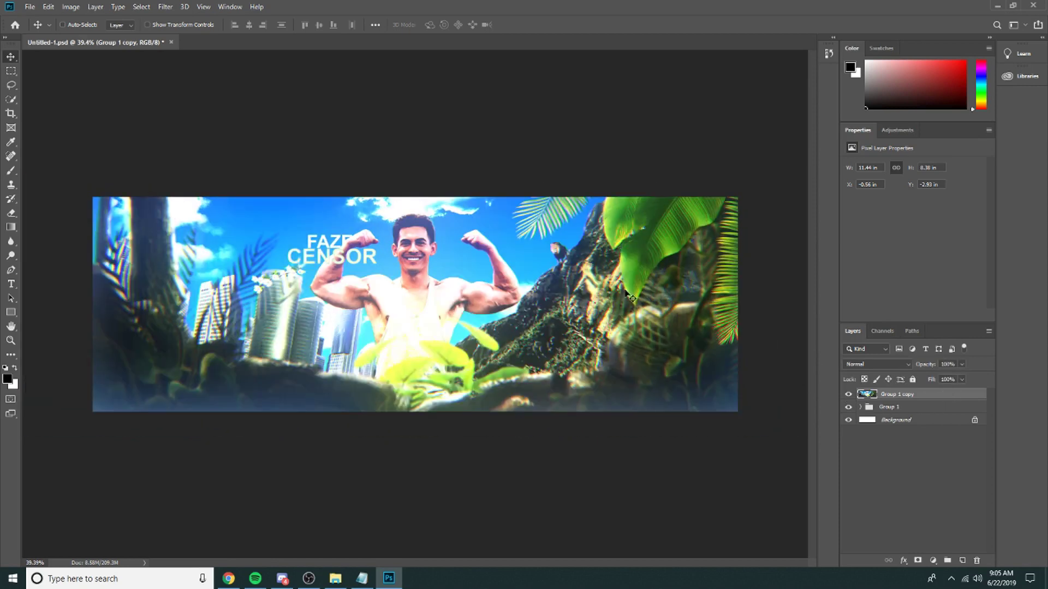
{"action": "scroll", "coordinate": [616, 289], "scroll_direction": "up", "scroll_amount": 1}
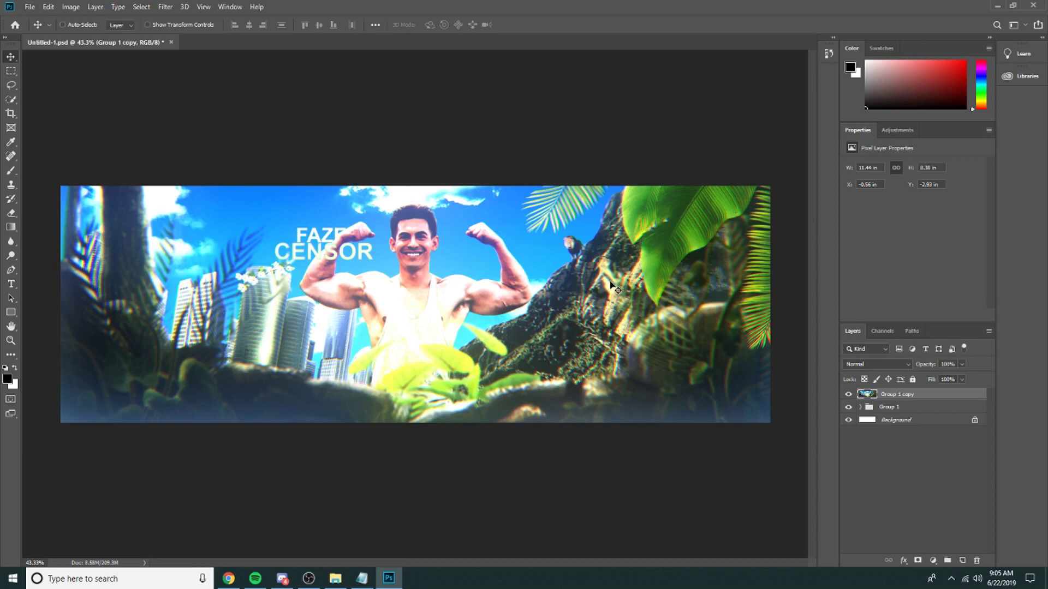